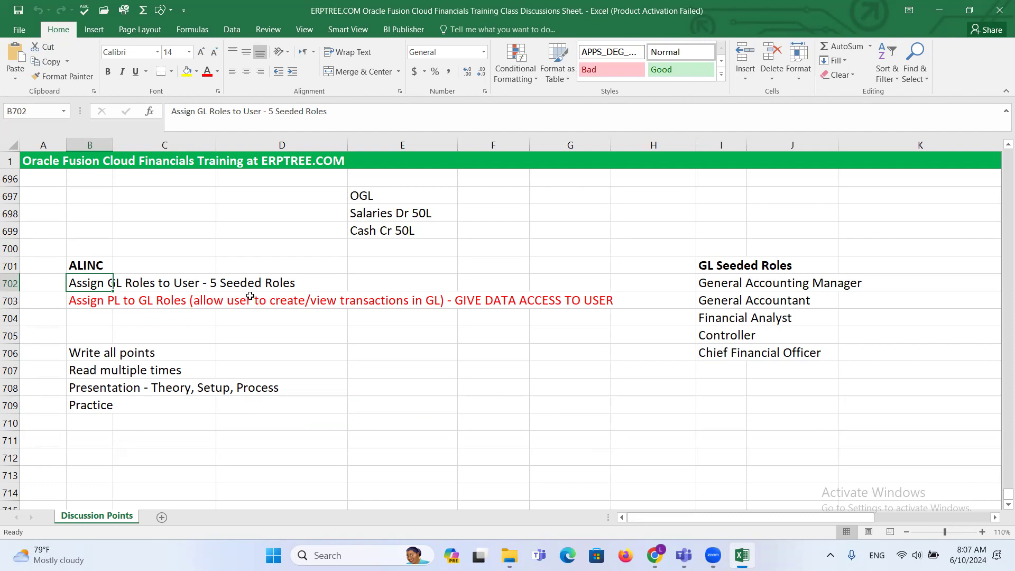
Clear the study-tip lines, from Write all points to Practice, in B706:D709
left_click(102, 302)
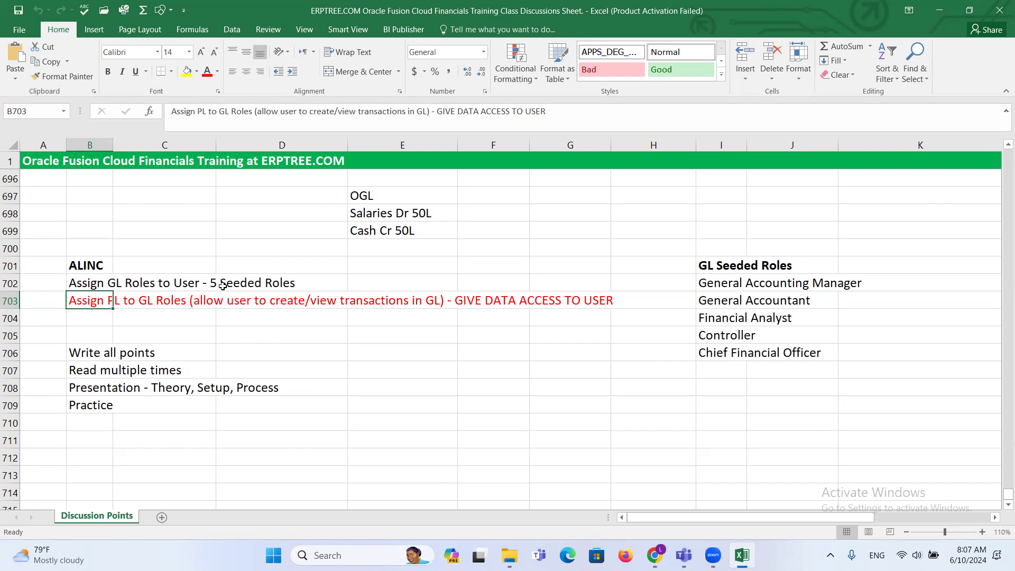
scroll(220, 284, "up", 1)
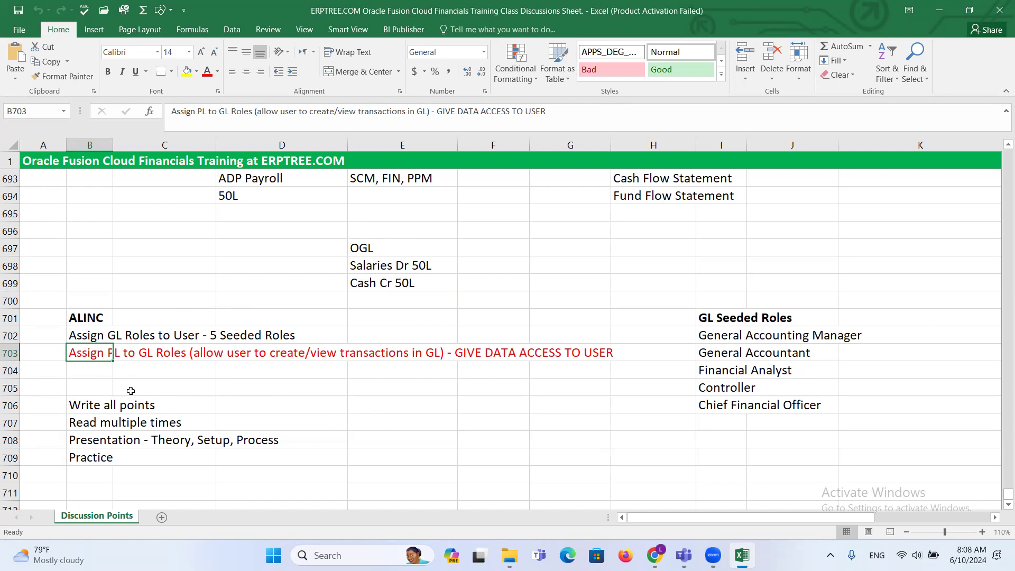
left_click(101, 368)
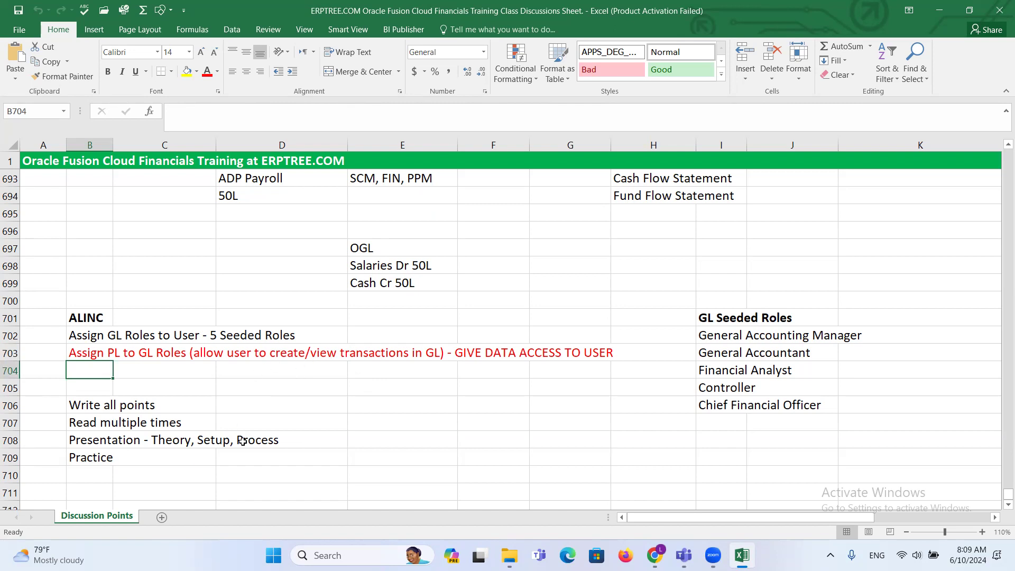
left_click_drag(75, 410, 274, 457)
key("Delete")
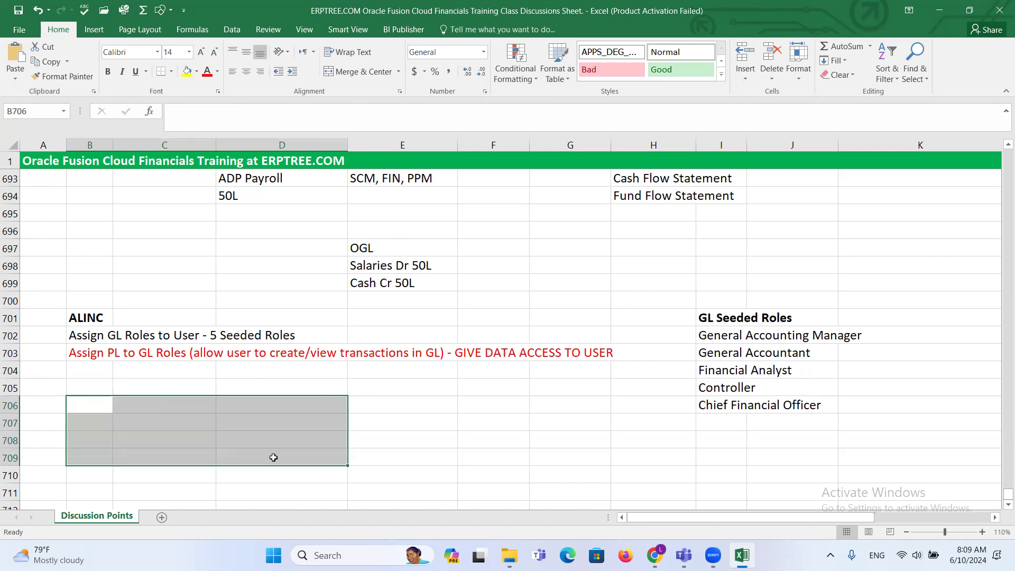
Enter the note "FIN - COA" in cell B706
left_click(399, 65)
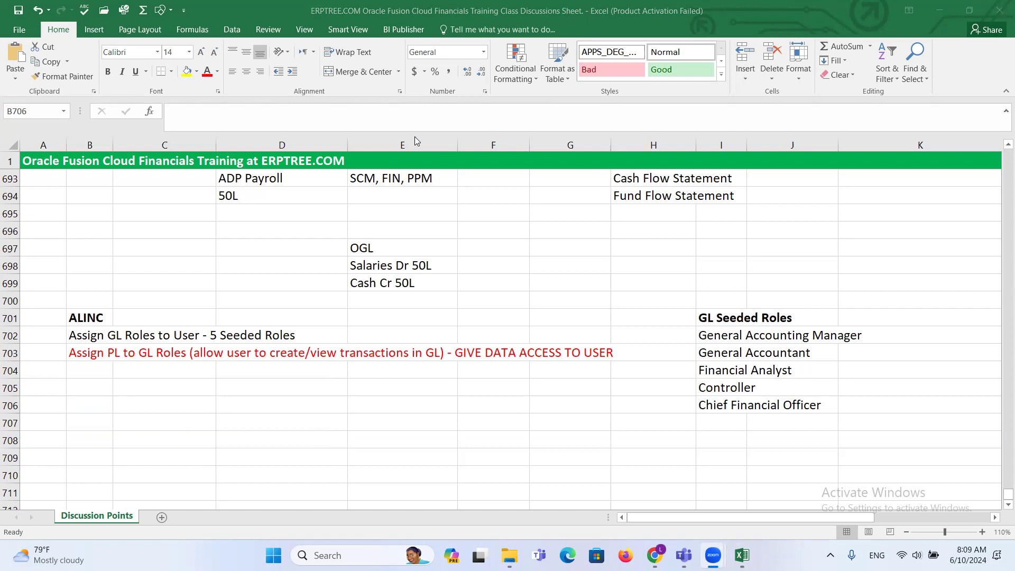
left_click(101, 406)
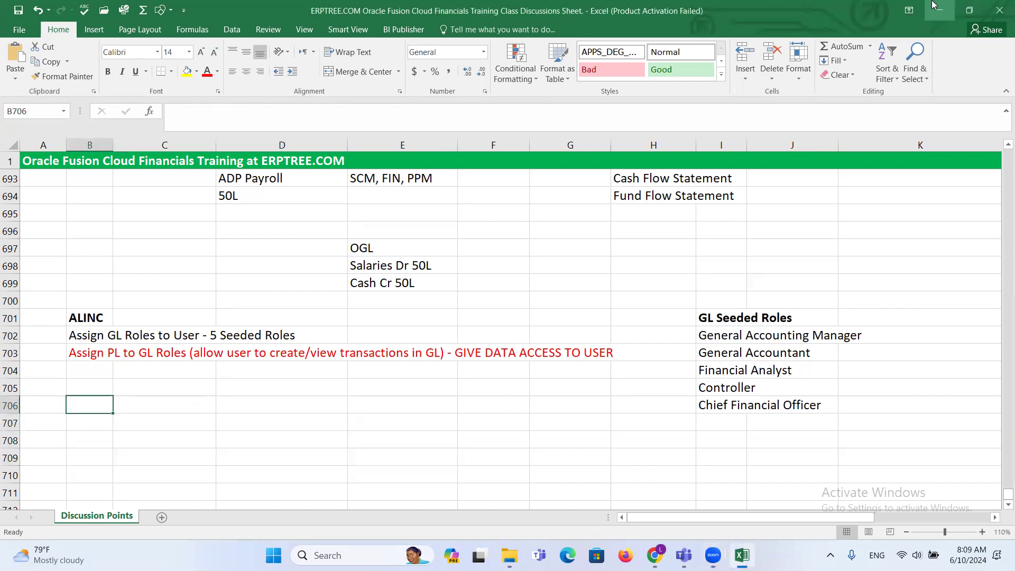
type("f")
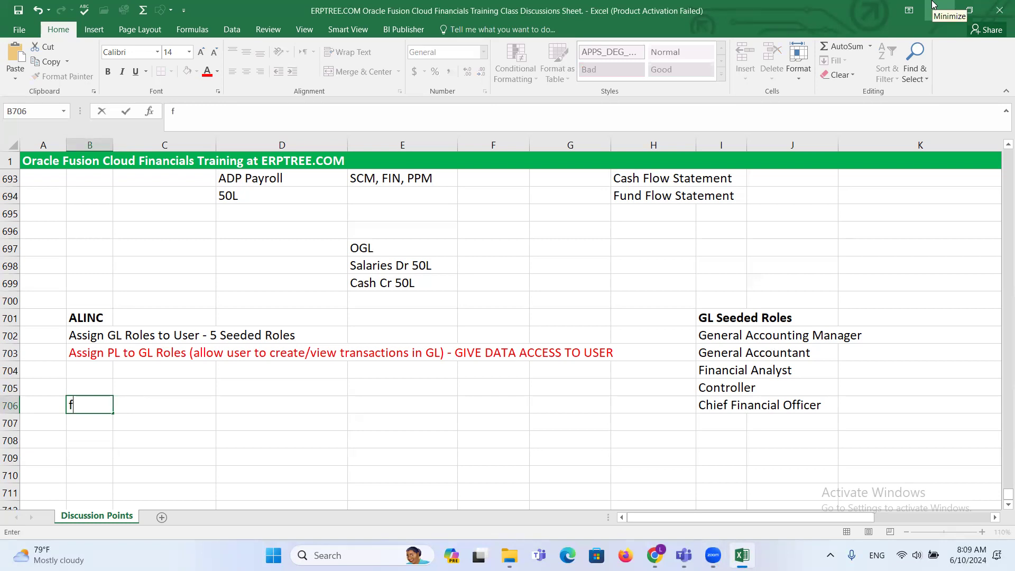
key("BackSpace")
type("FIN - COA")
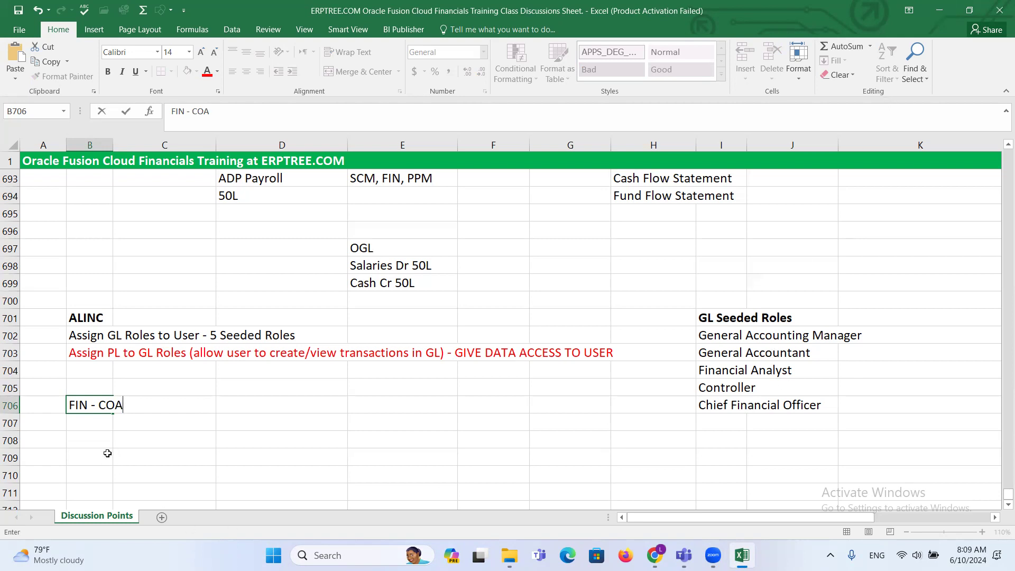
Enter the note "Payroll - Cost Allocation Structure" in cell B708
left_click(98, 438)
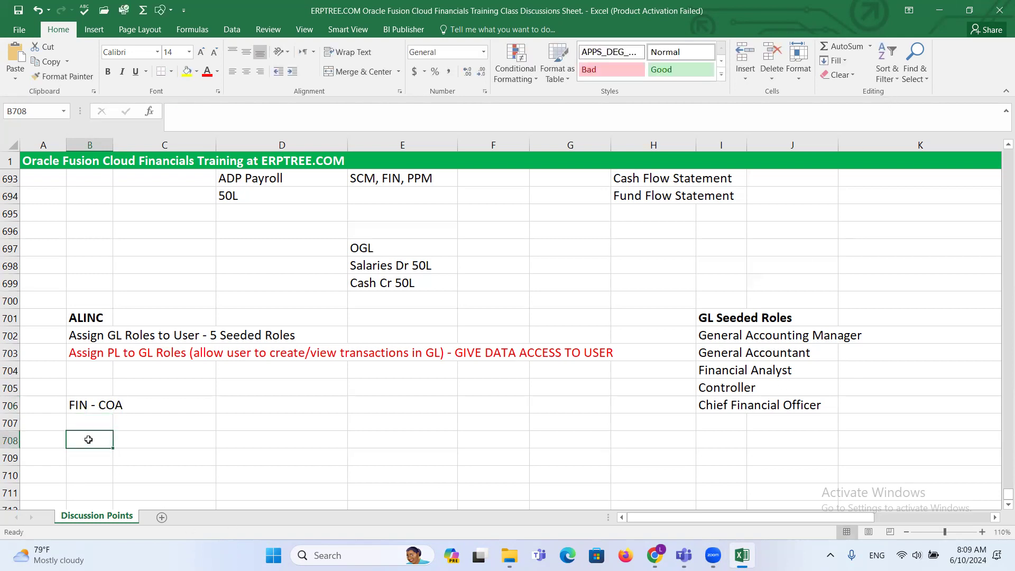
type("Payroll")
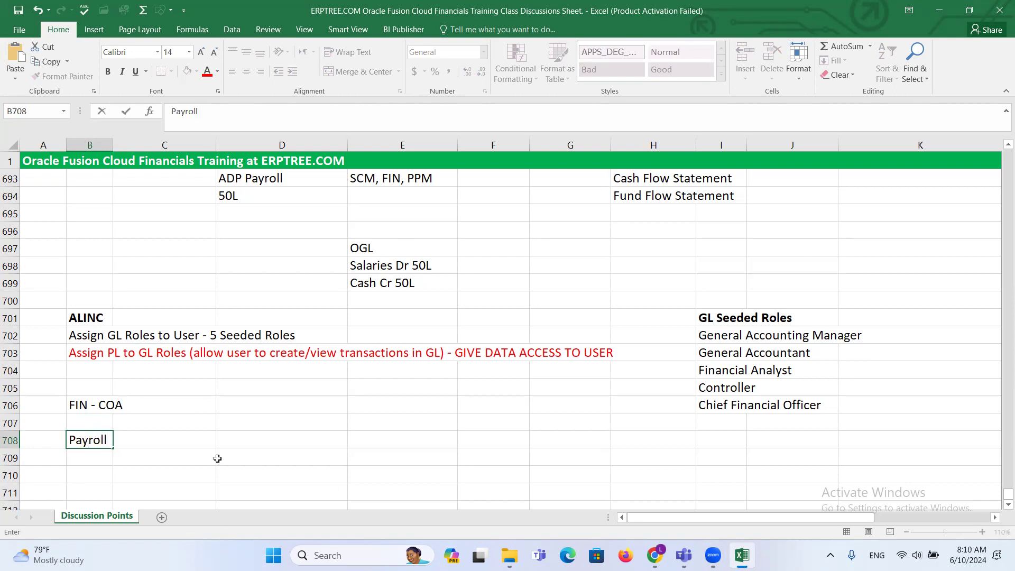
type(" - Cost Alloca")
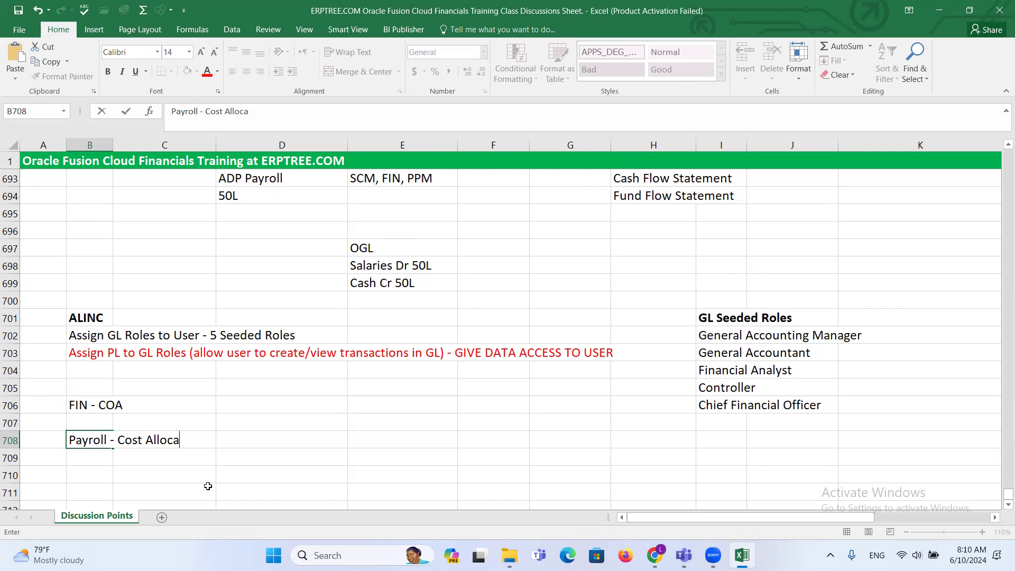
type("tion Structure")
left_click(174, 460)
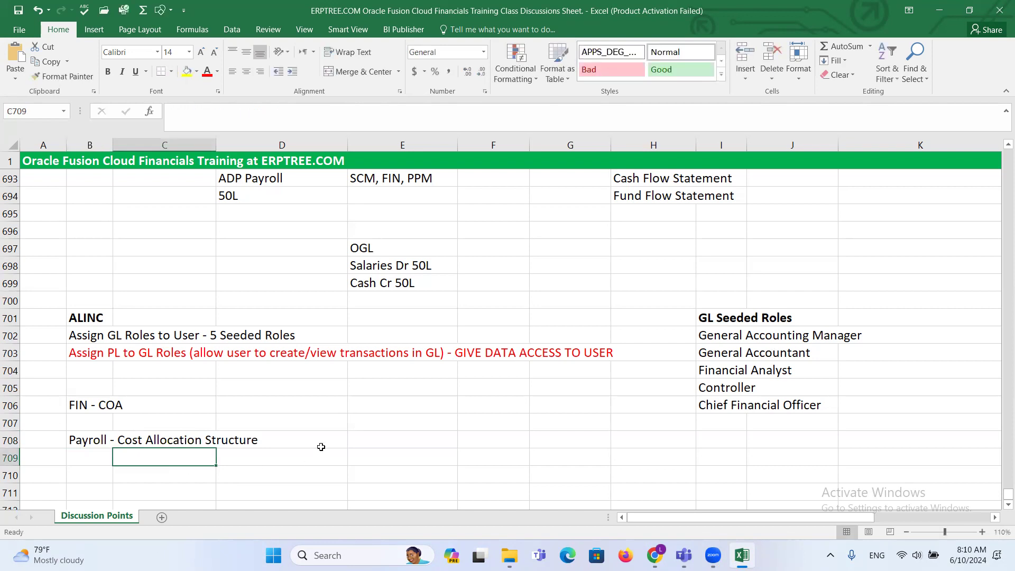
Review the ALINC notes on assigning GL roles and primary ledger data access, along with the GL Seeded Roles list
scroll(319, 444, "down", 1)
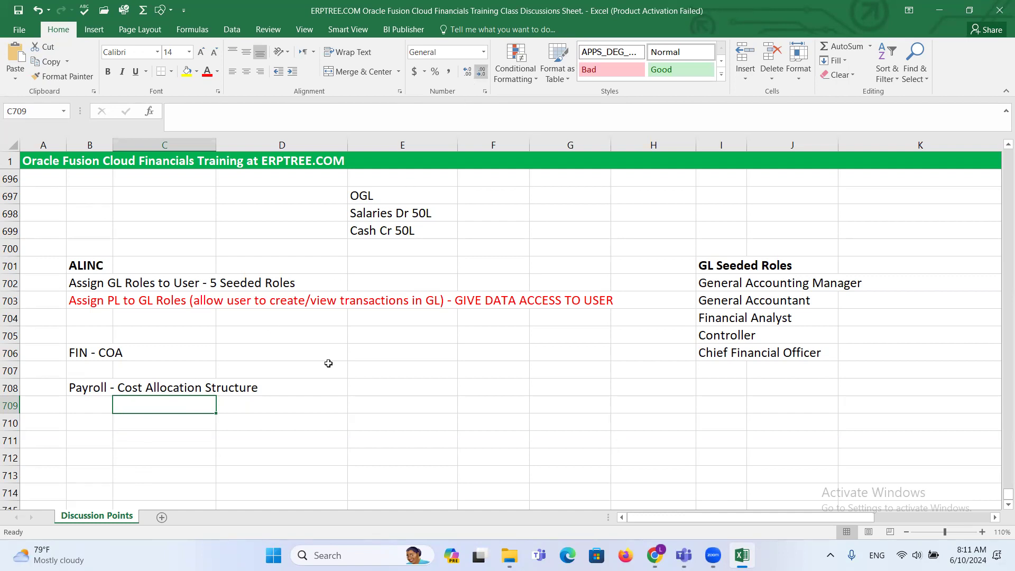
left_click(82, 423)
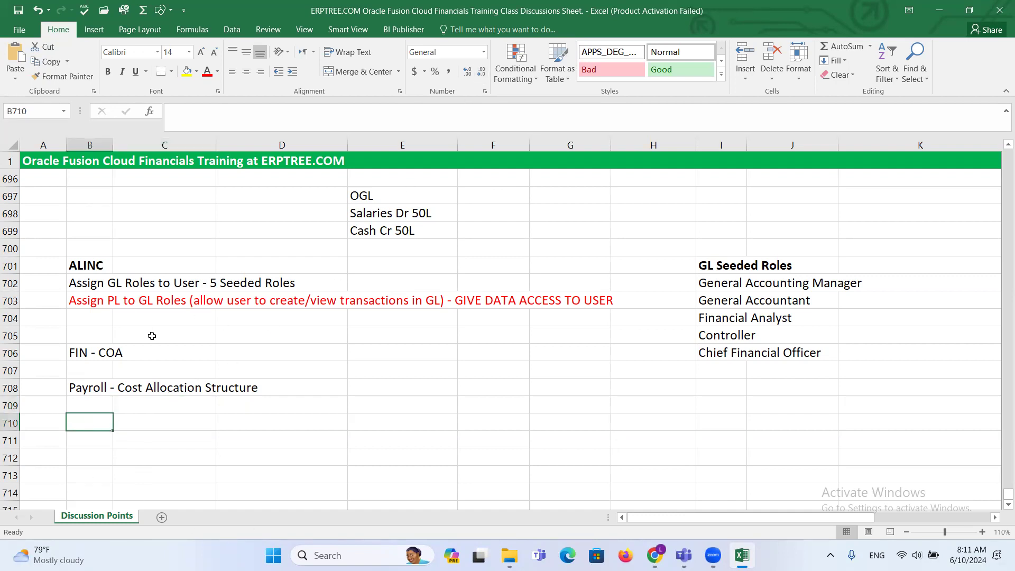
left_click(77, 262)
left_click_drag(96, 275, 333, 304)
left_click(71, 269)
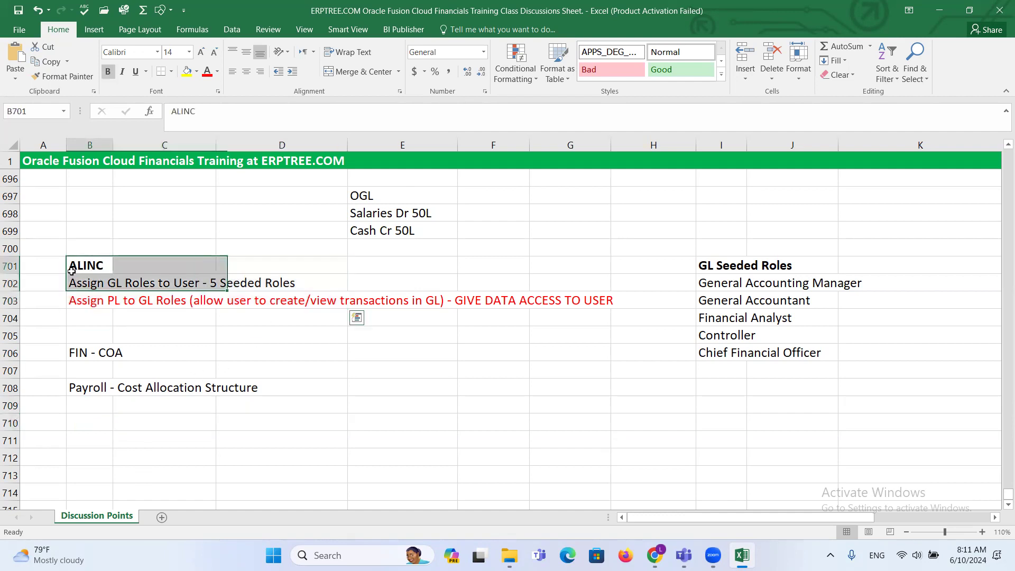
left_click(78, 282)
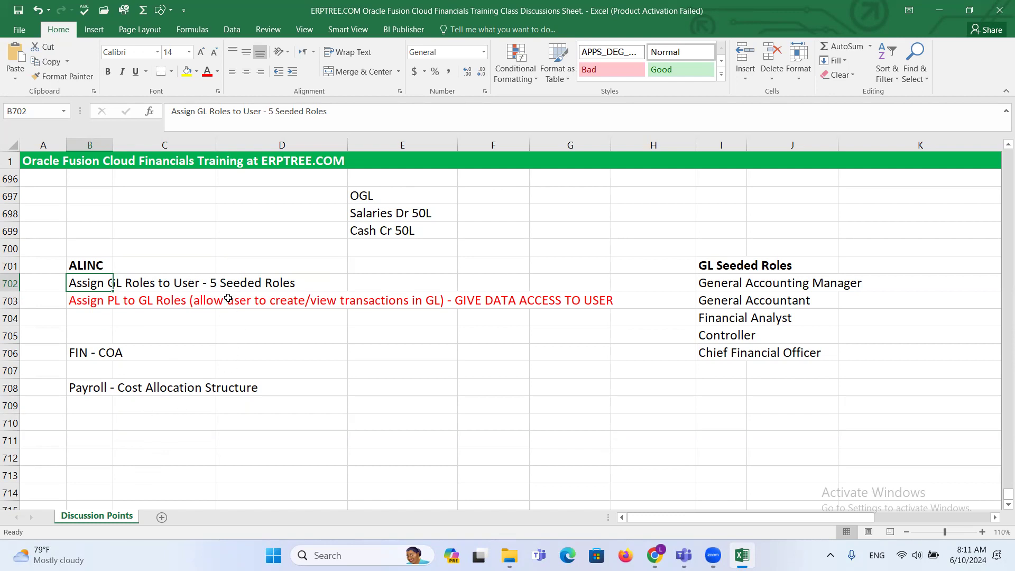
left_click_drag(706, 283, 855, 350)
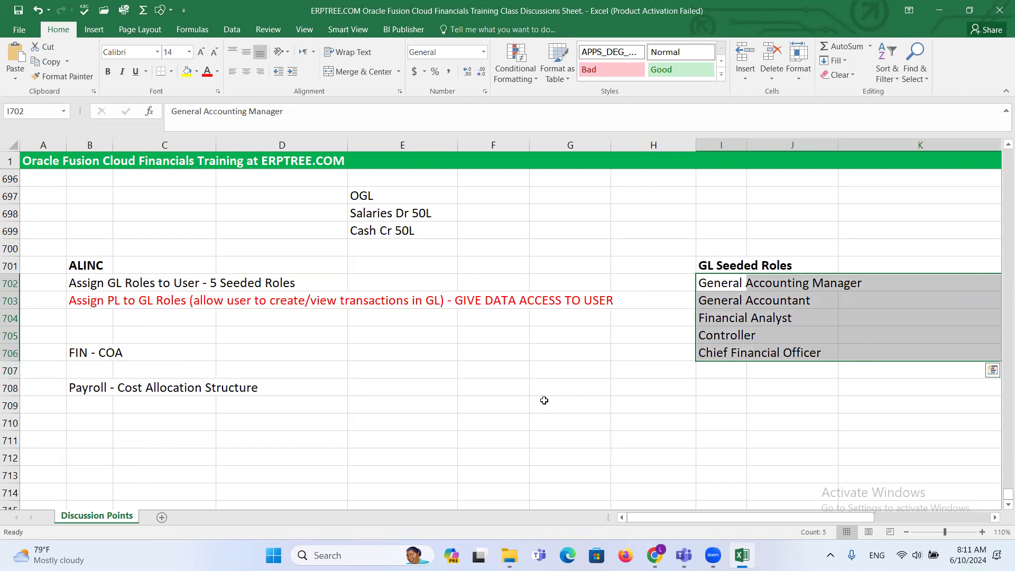
left_click(81, 298)
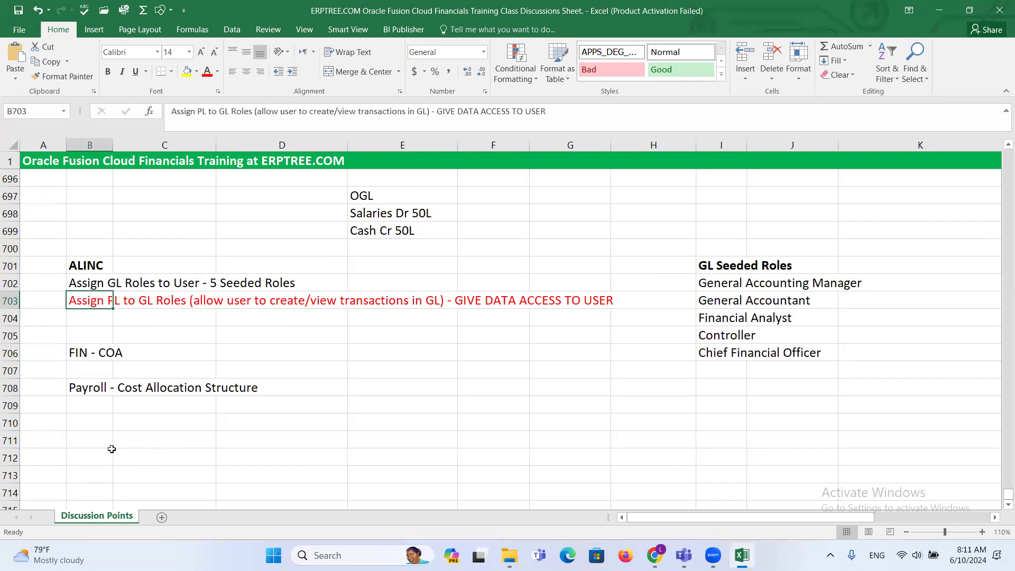
left_click(157, 336)
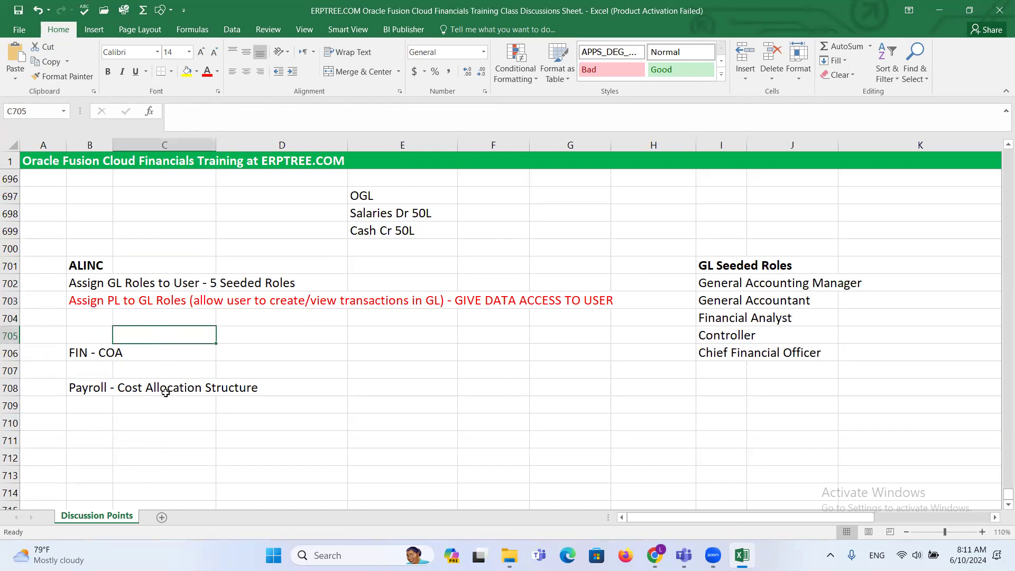
Clear the FIN and Payroll notes from B706:D708 and enter "COA Structure" in B706
left_click_drag(83, 361, 240, 387)
key("Delete")
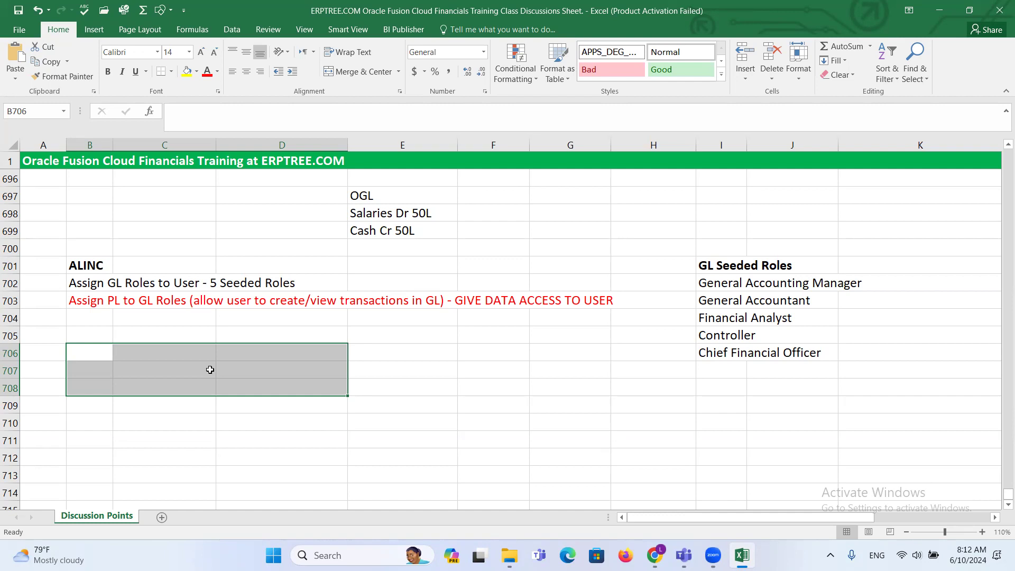
left_click(97, 356)
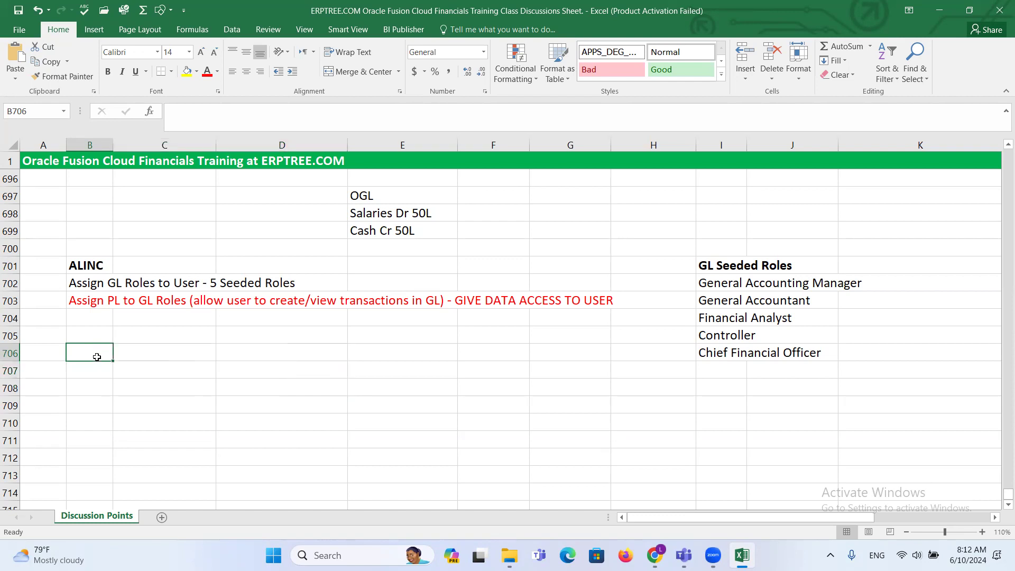
type("COA")
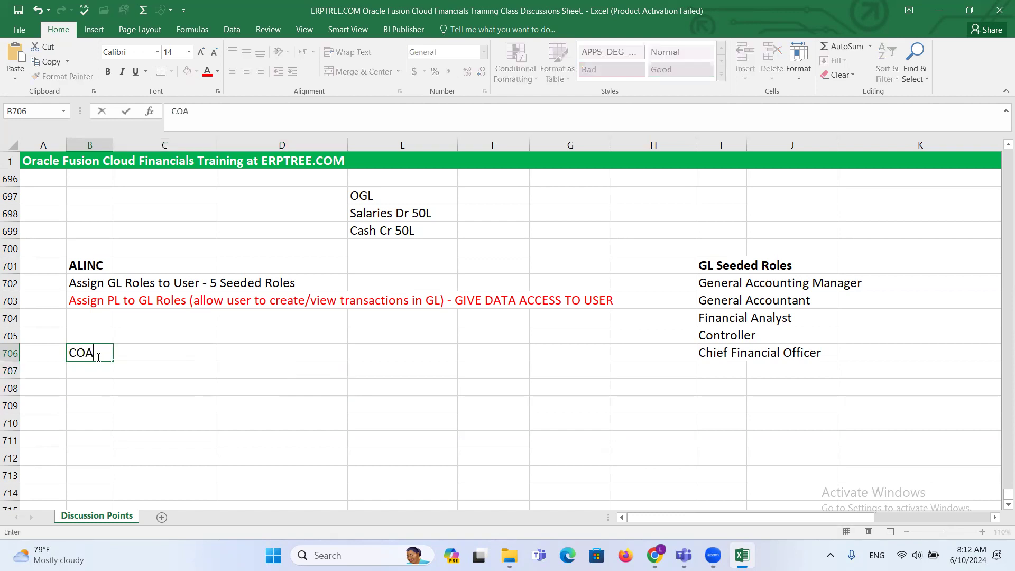
type(" Structure")
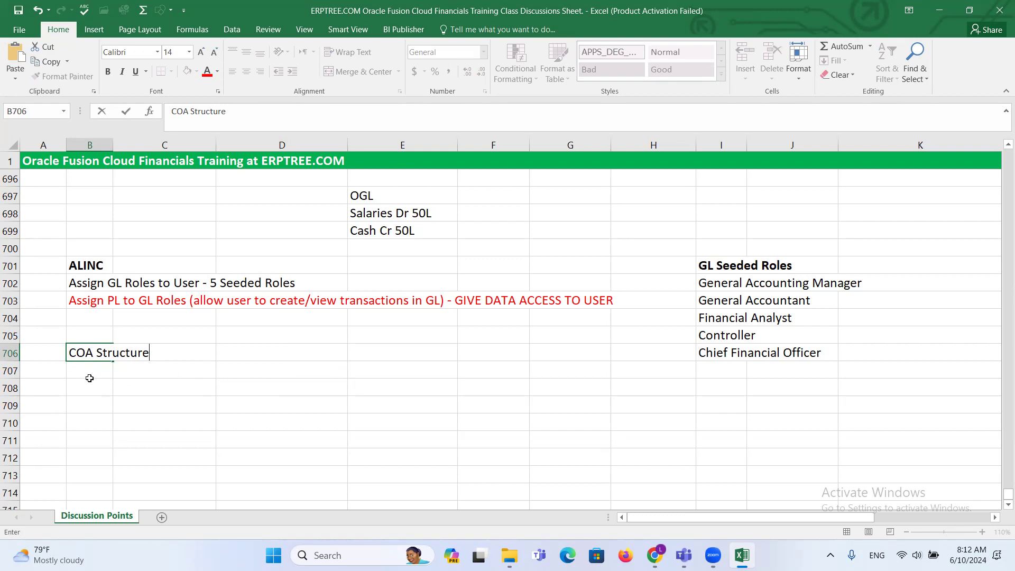
Enter "COA Structure Instance" in cell B707, directly below the COA Structure note
left_click(92, 374)
type("COA Structure")
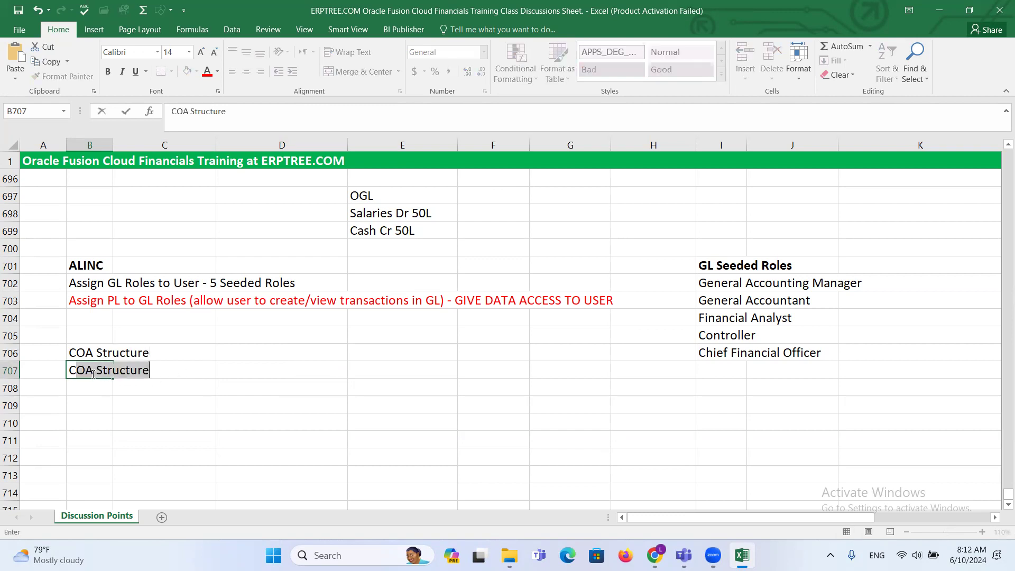
left_click(159, 369)
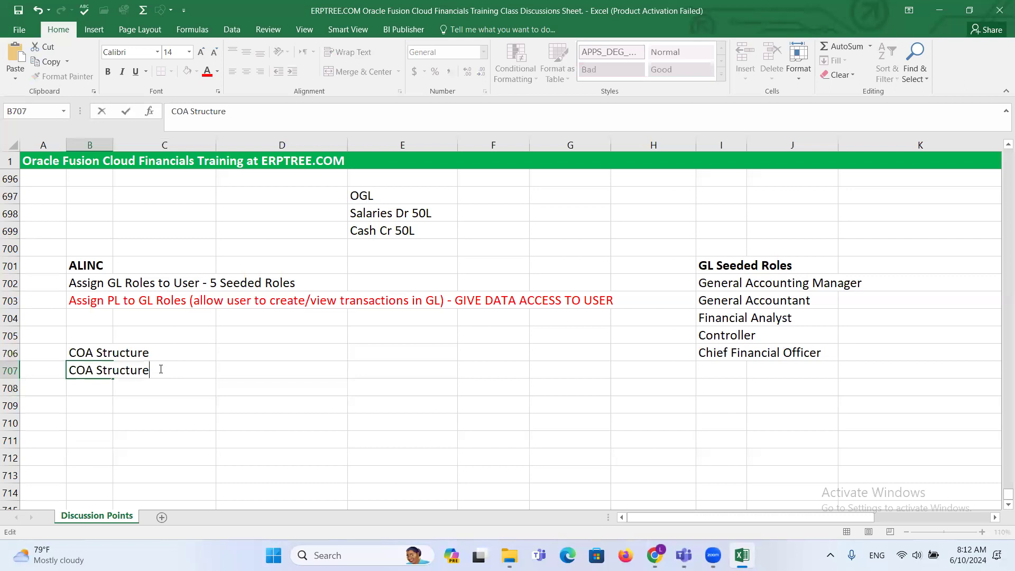
type("i")
key("BackSpace")
type("Instance")
key("ctrl+Return")
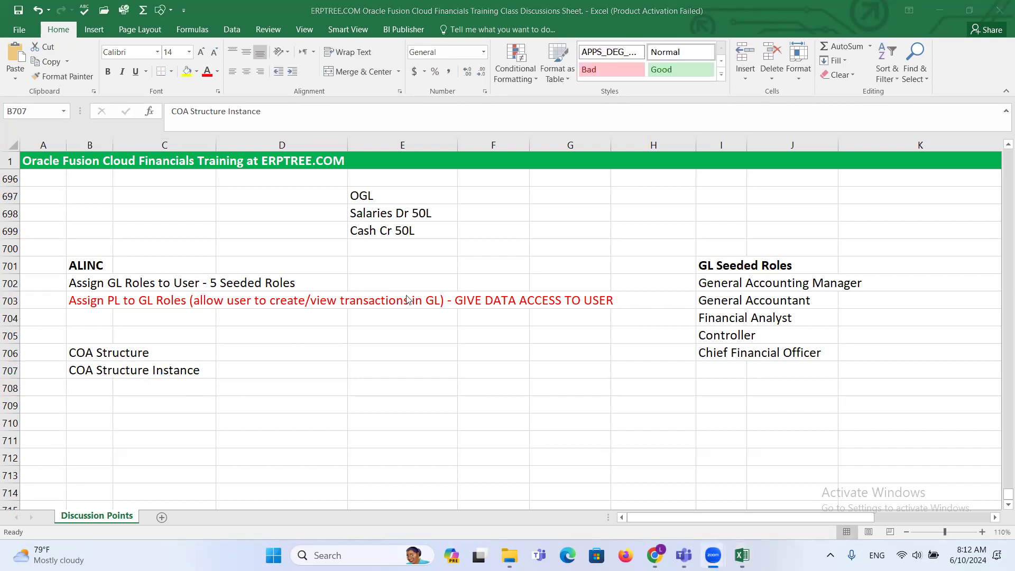
left_click(93, 353)
left_click(84, 372)
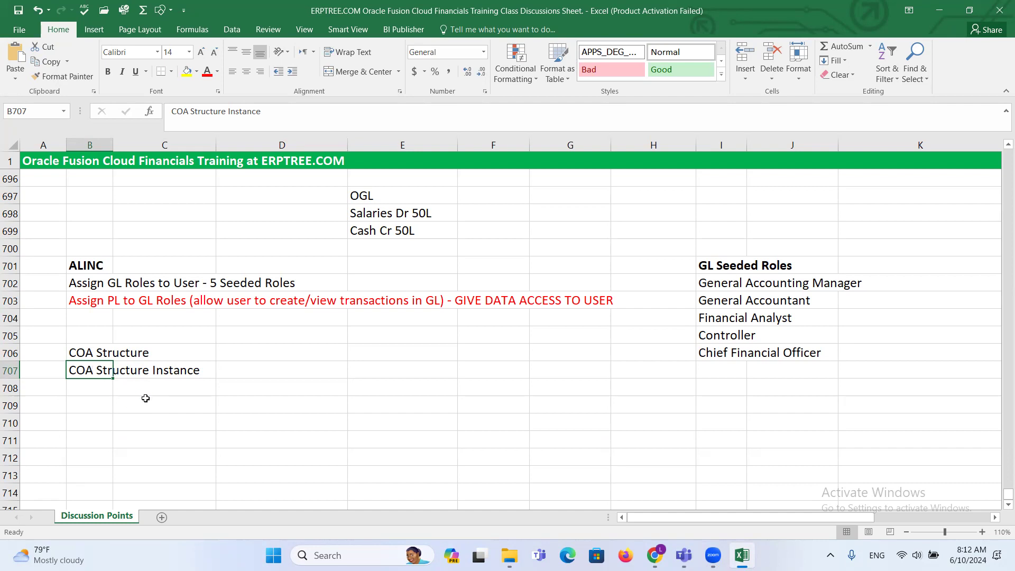
Enter "ALINC US Primary Ledger - Complete" in cell B709
left_click(91, 406)
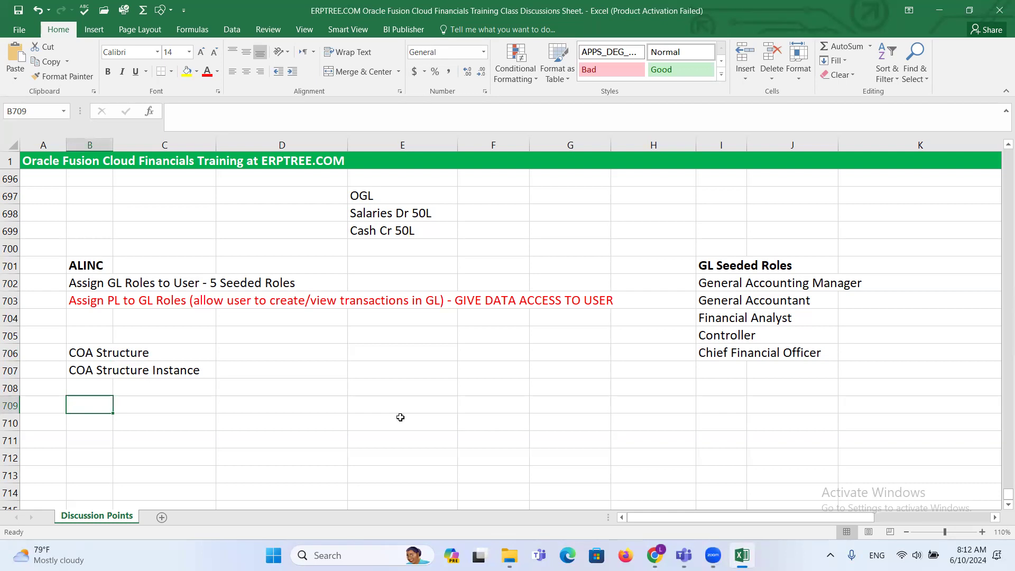
type("a")
key("BackSpace")
type("ALINC")
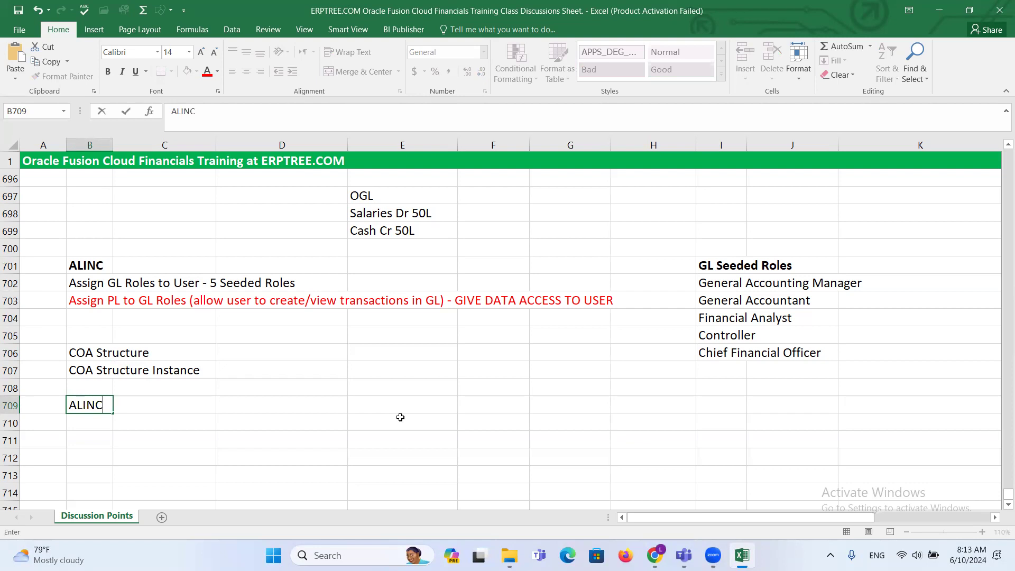
type(" US Primary Ledger")
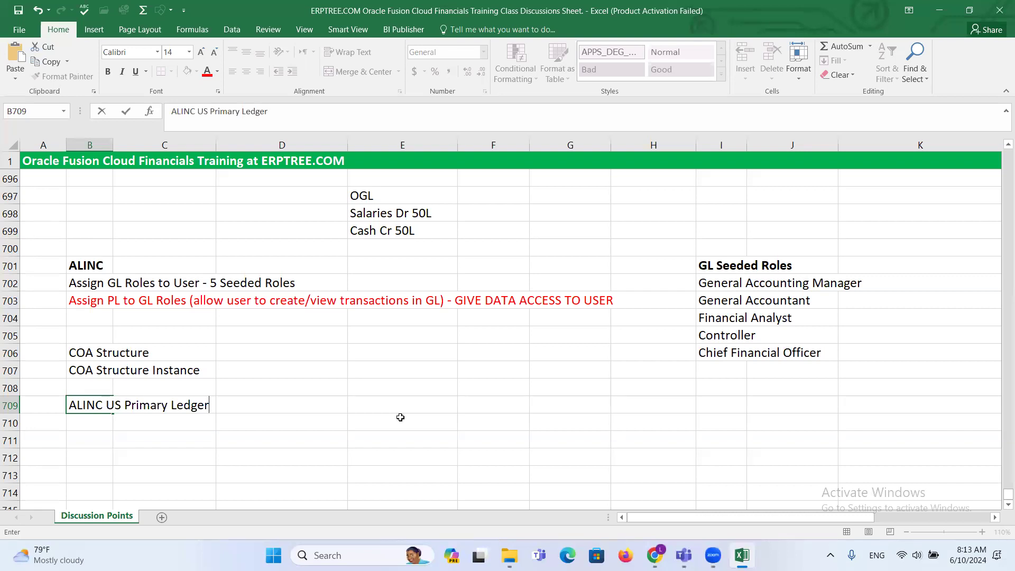
type("- Complete")
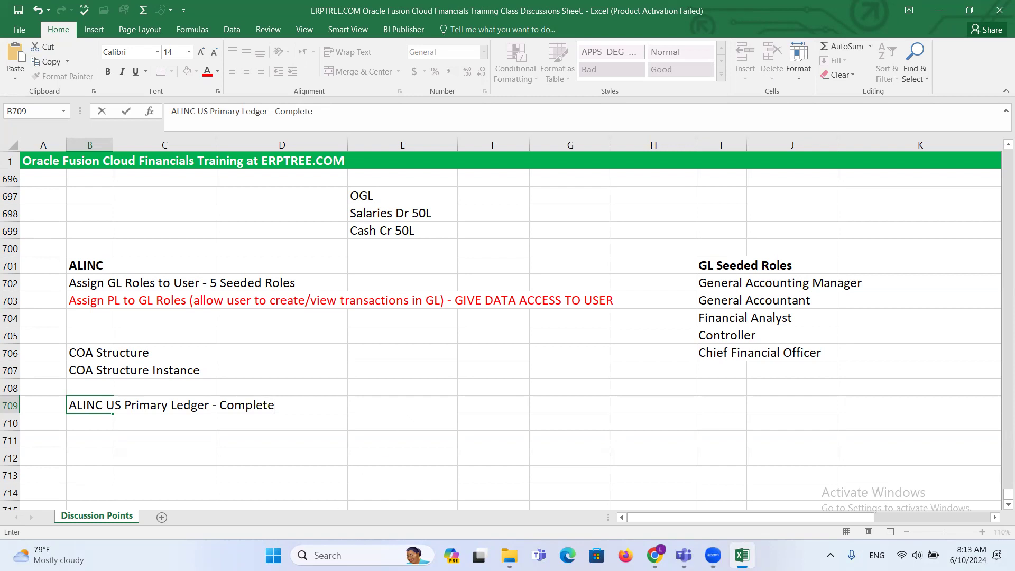
Add the prefix "Primary Ledger:" in front of the ledger name in cell B709
left_click(70, 405)
type("Primary Ledger:")
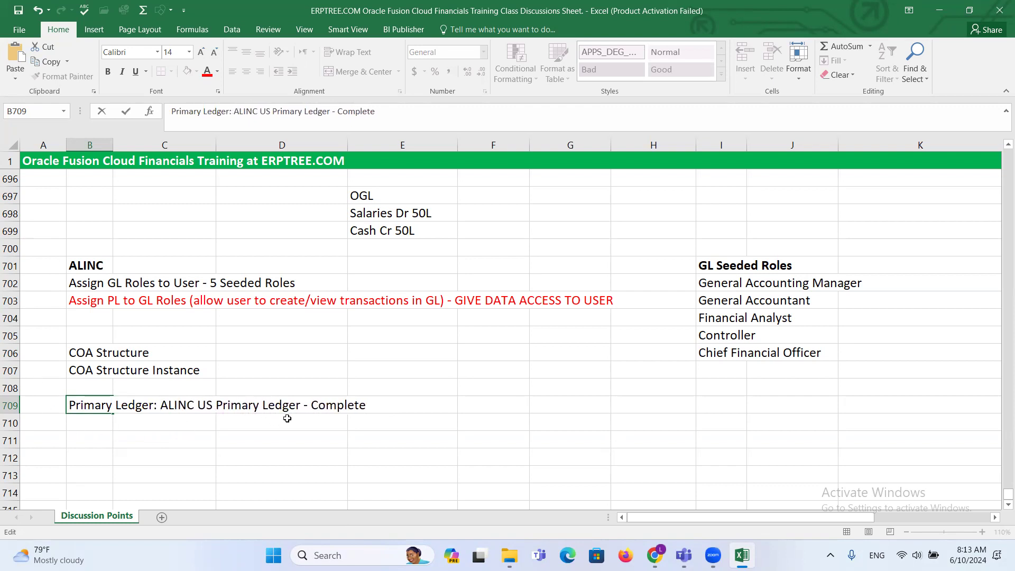
left_click_drag(332, 407, 366, 407)
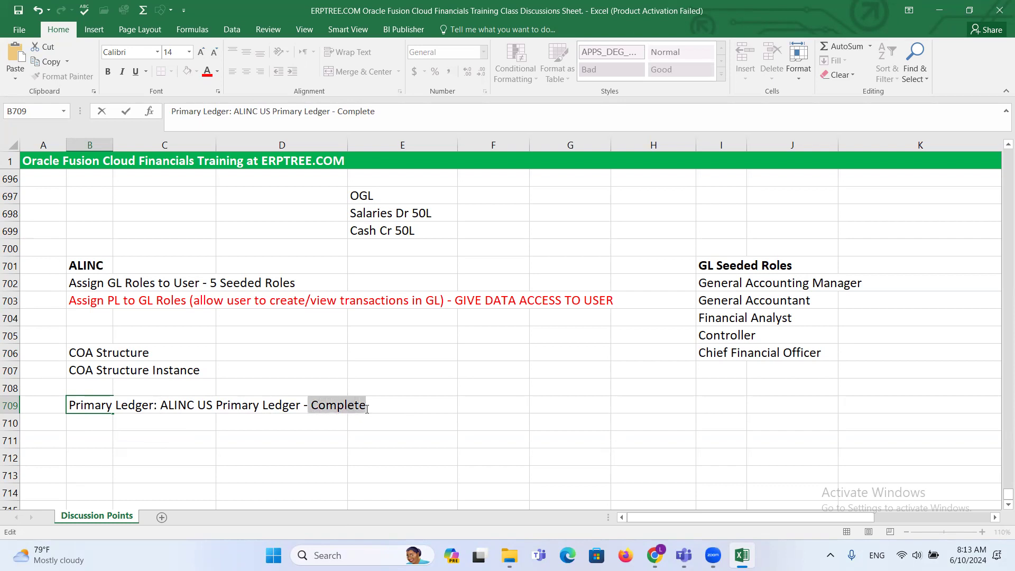
Enter "Data Access Set: ALINC US Primary Ledger" in cell B710, directly below the primary ledger note
left_click(100, 423)
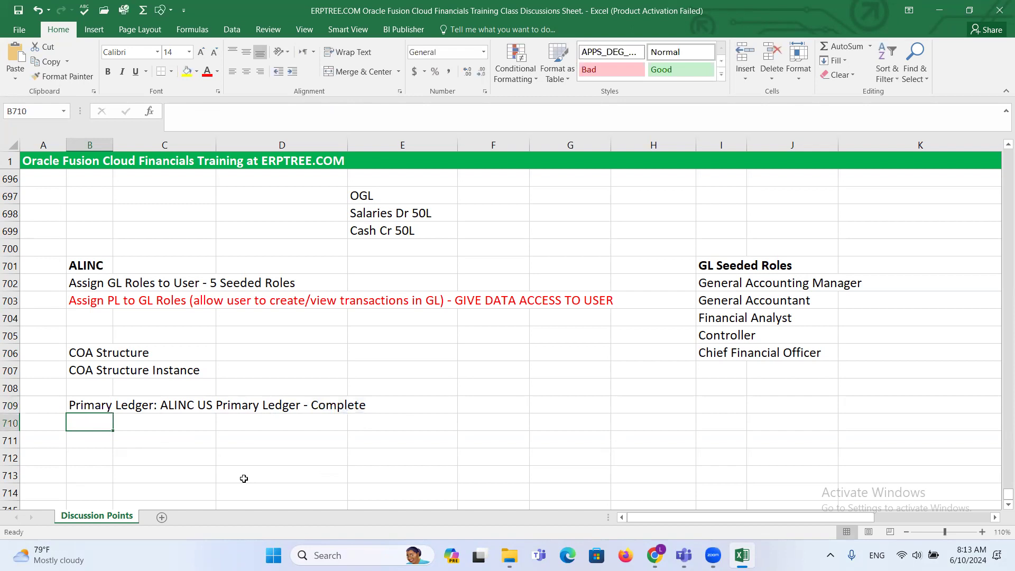
type("Data")
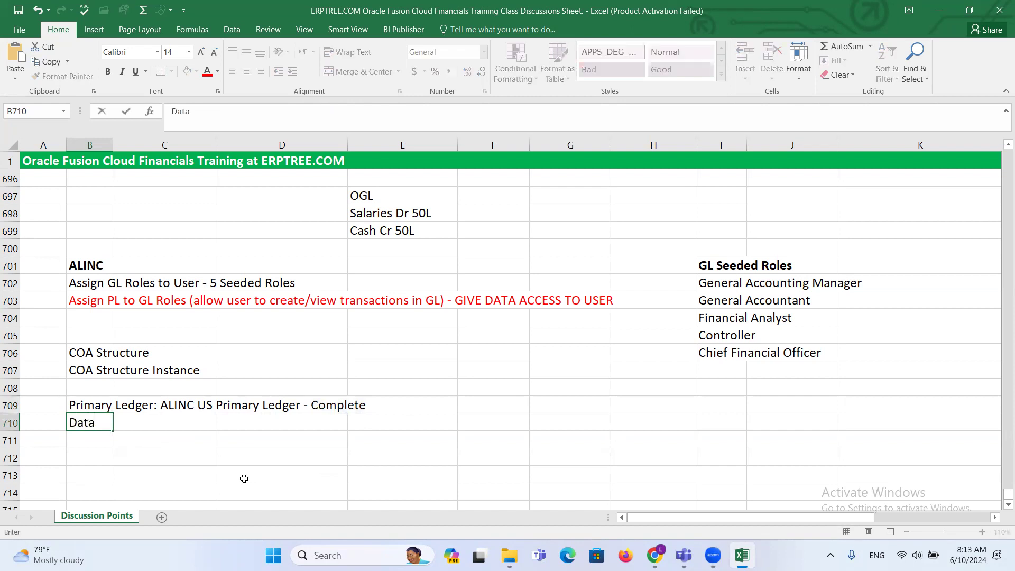
type(" Access Set: A")
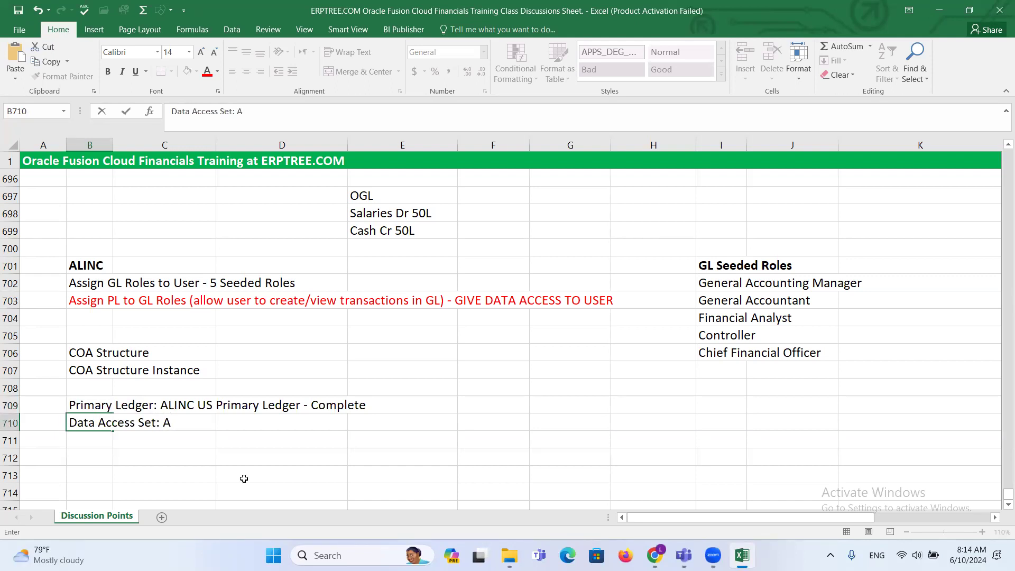
type("LINC US Pri")
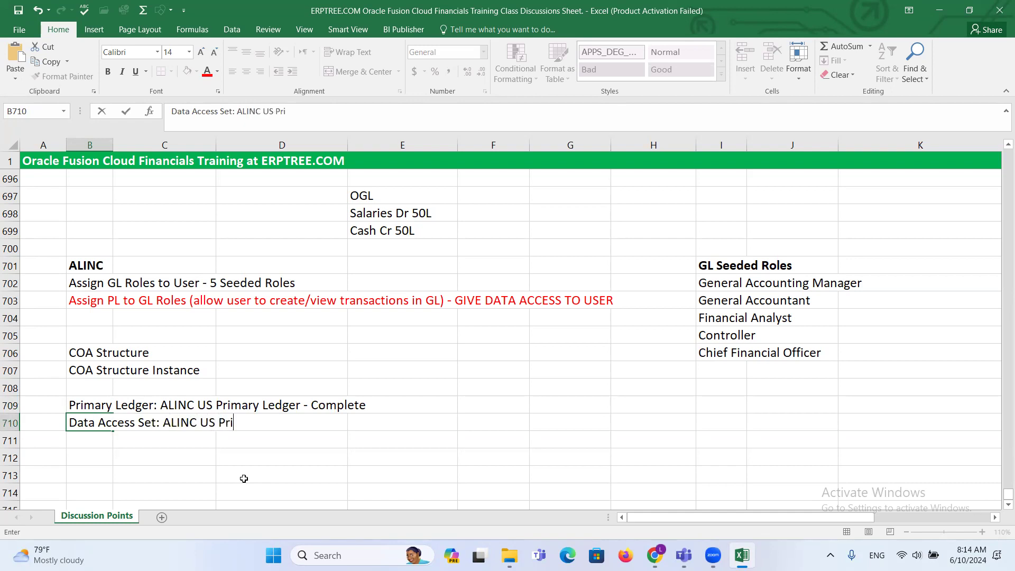
type("mary Ledger")
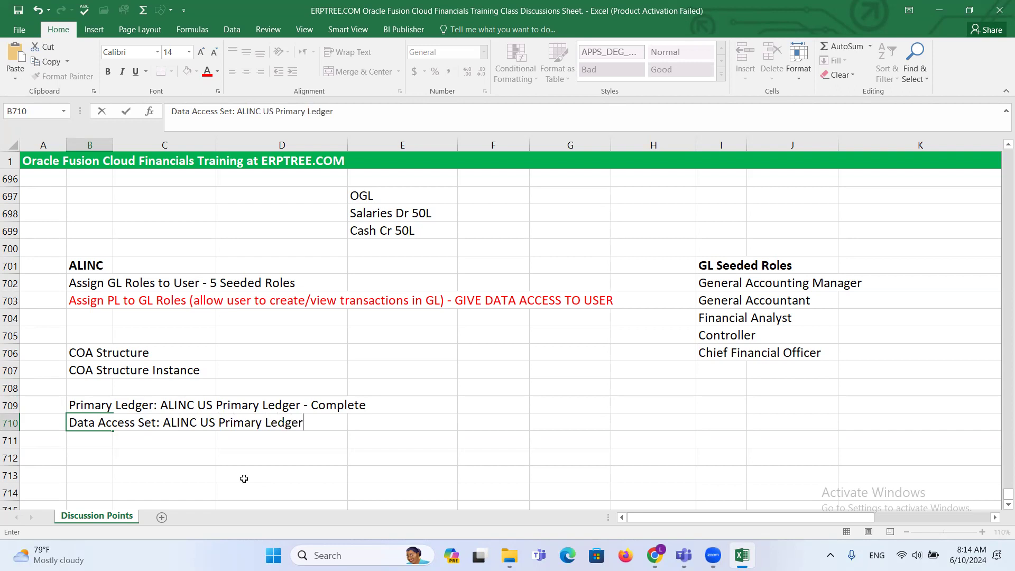
left_click(149, 479)
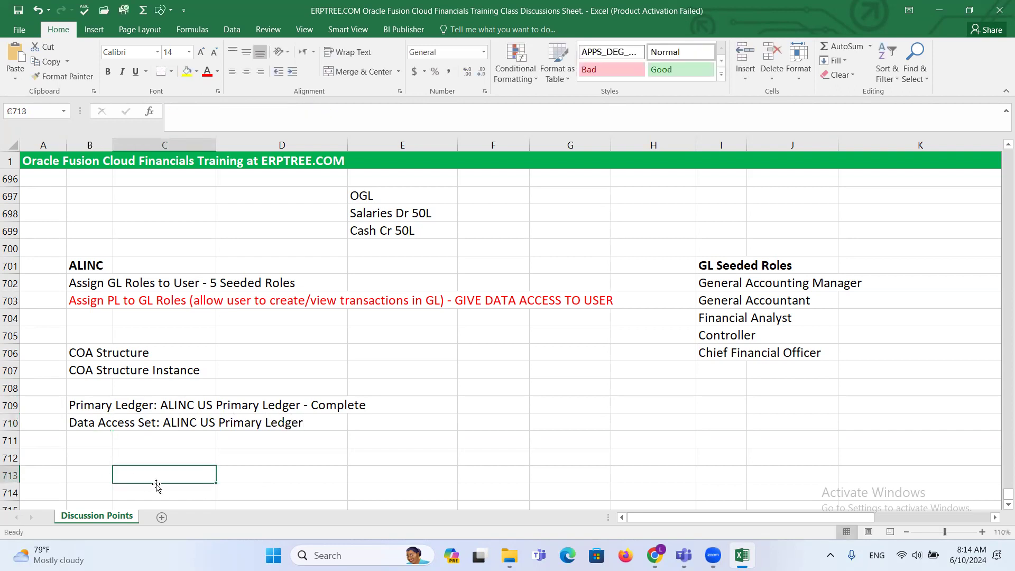
Review the notes on COA structures, GL seeded roles, primary ledger, data access set and assigning data access to the user
left_click(89, 354)
left_click(89, 365)
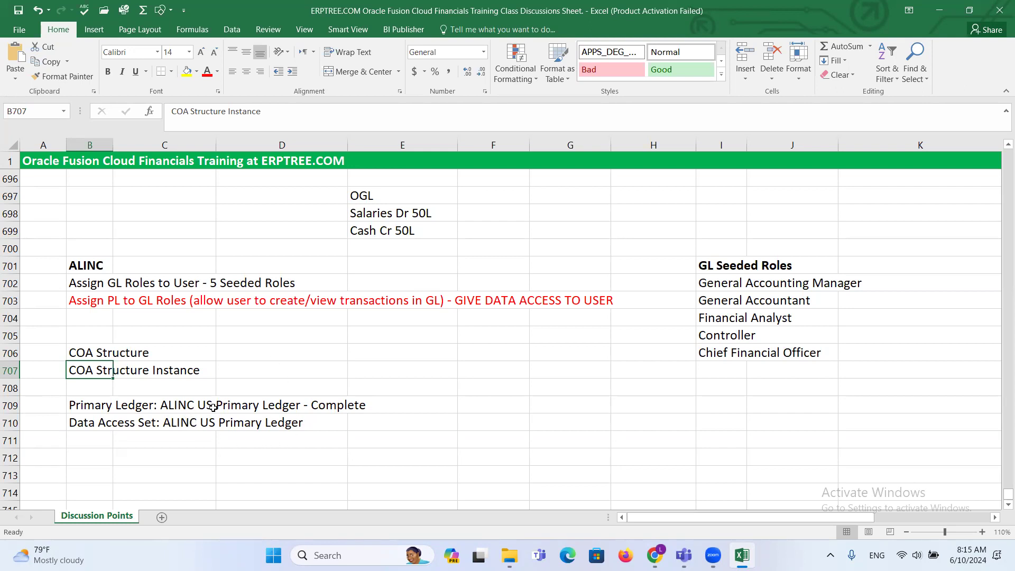
left_click_drag(705, 291, 877, 350)
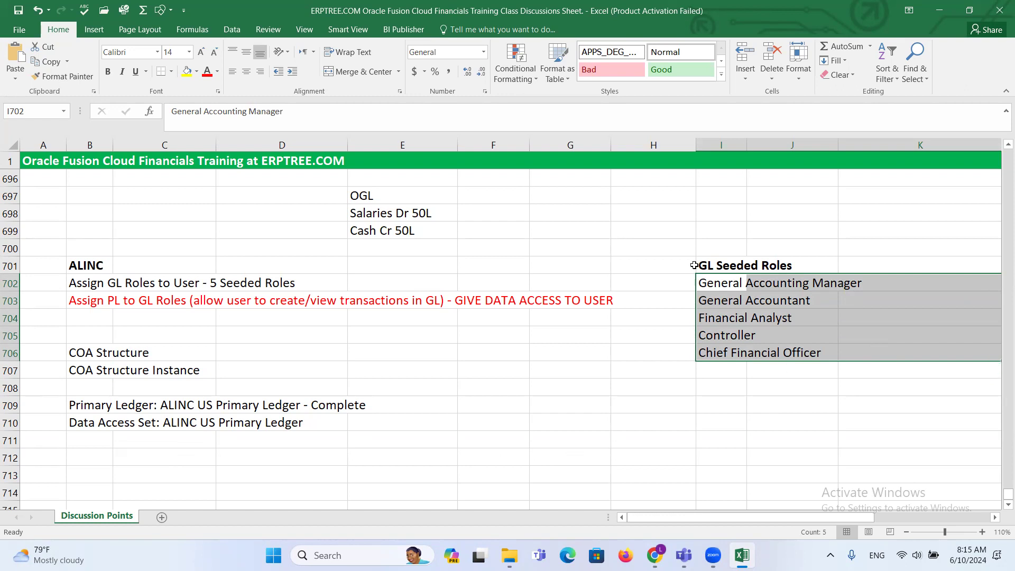
left_click_drag(704, 285, 826, 357)
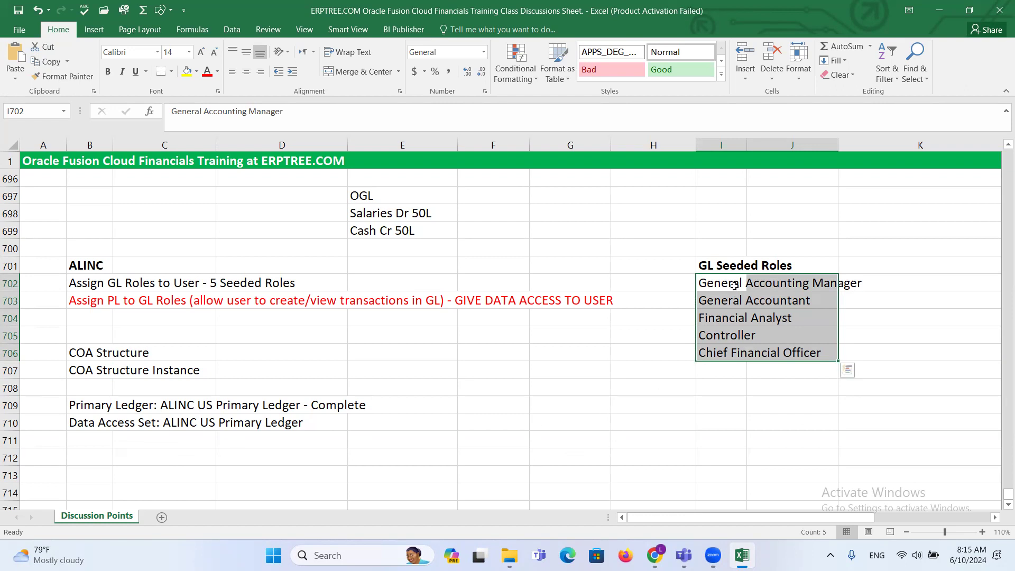
left_click(81, 400)
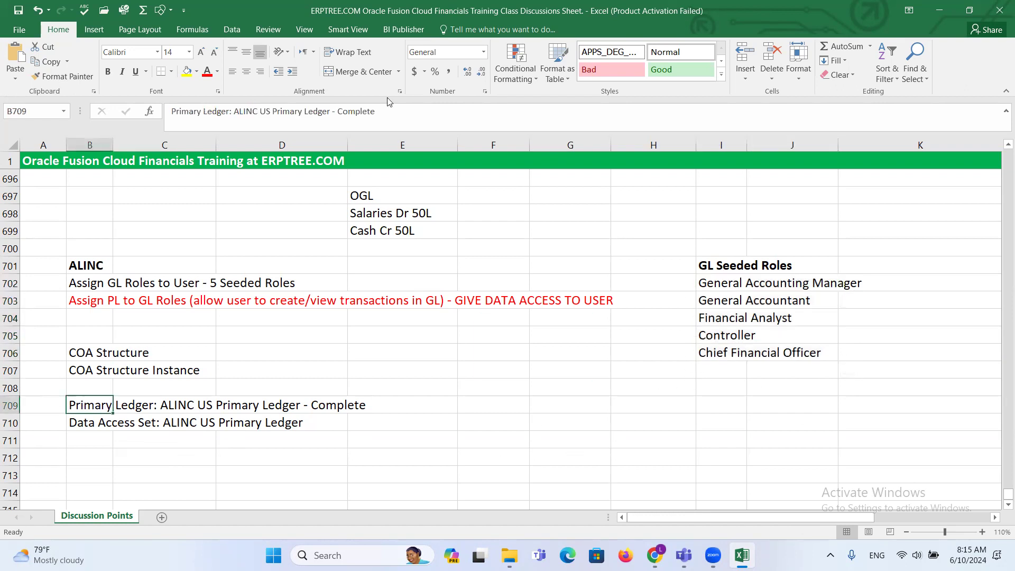
left_click(289, 77)
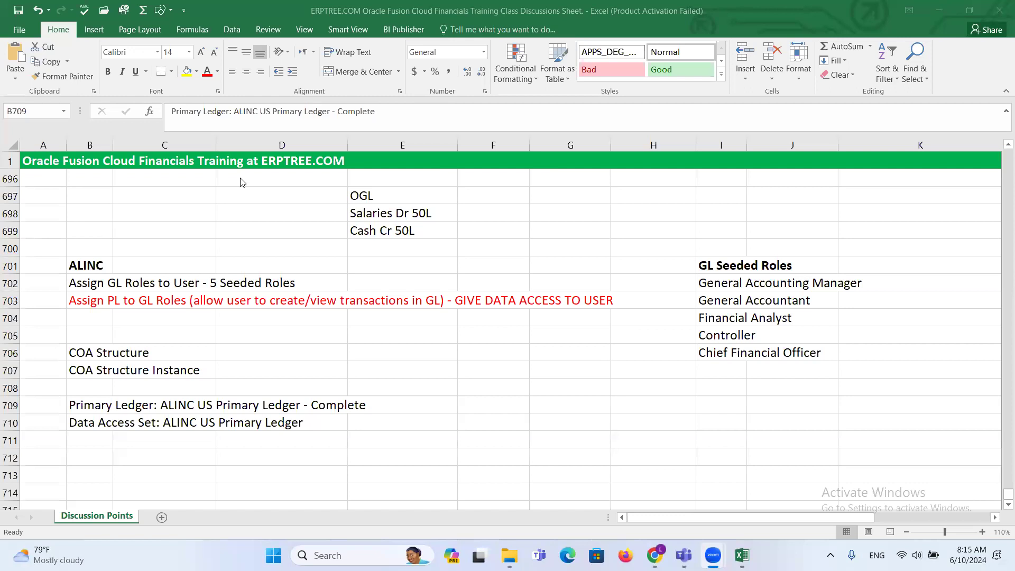
left_click(82, 407)
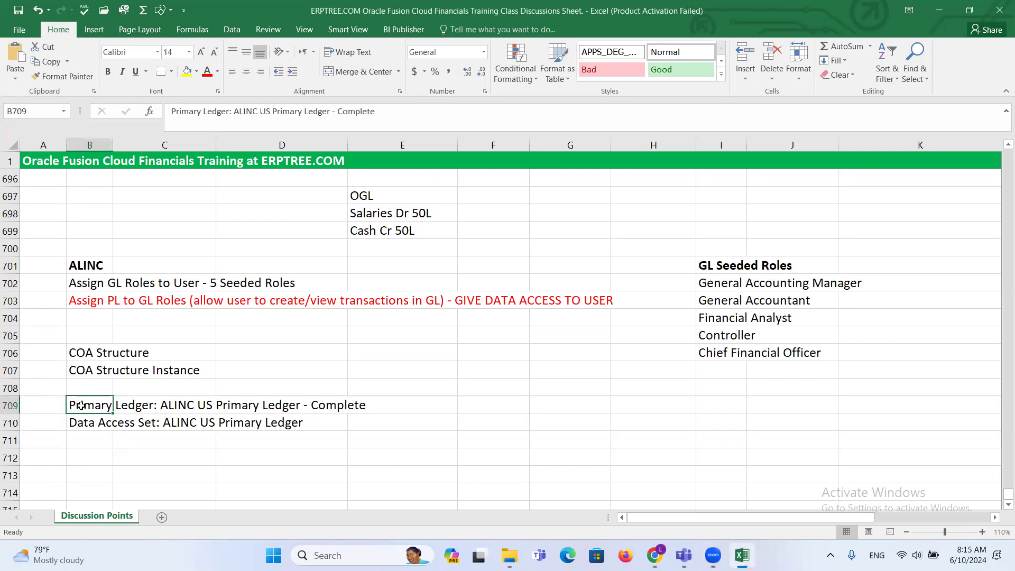
left_click(86, 419)
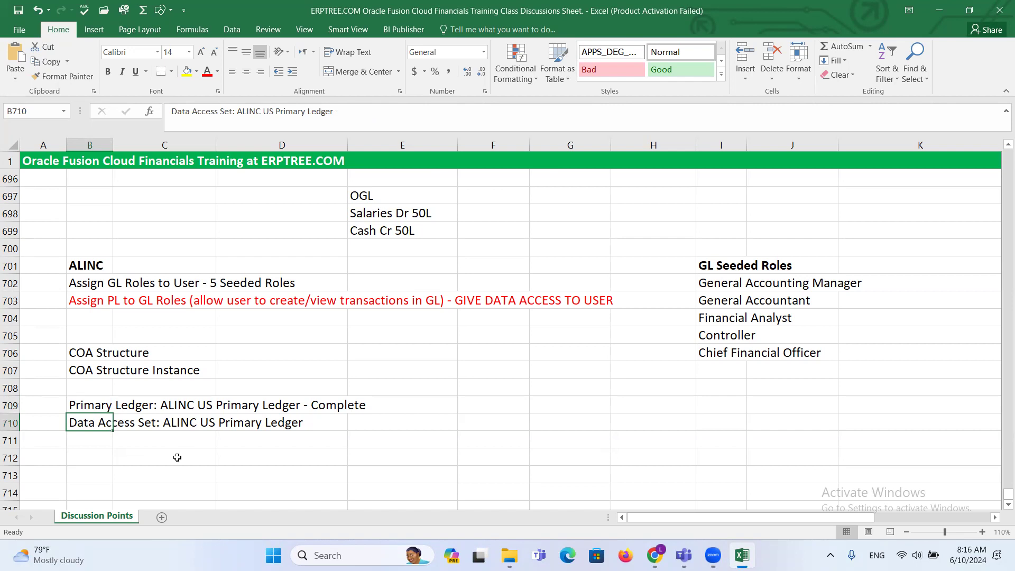
left_click_drag(80, 406, 285, 404)
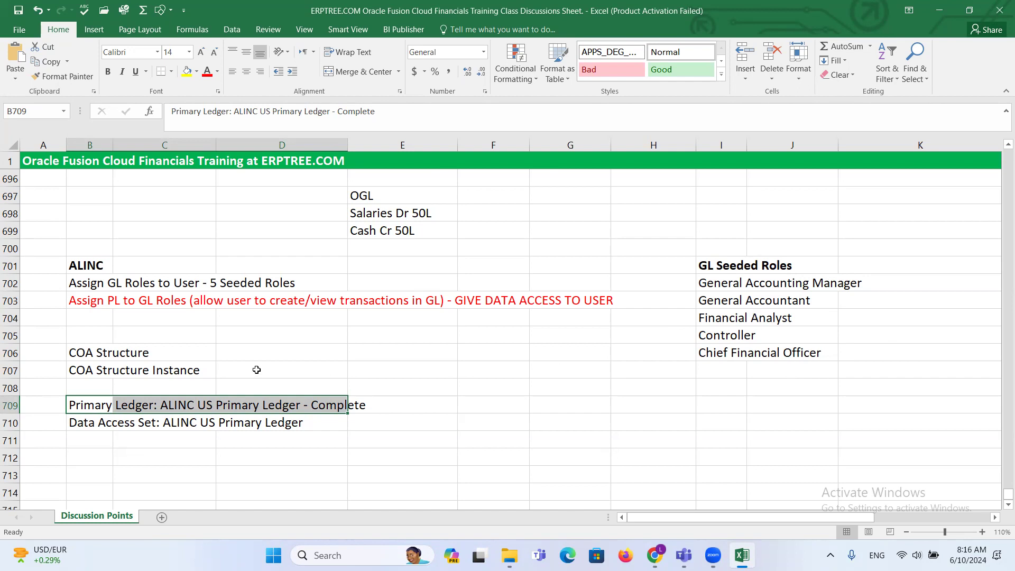
left_click_drag(708, 284, 837, 352)
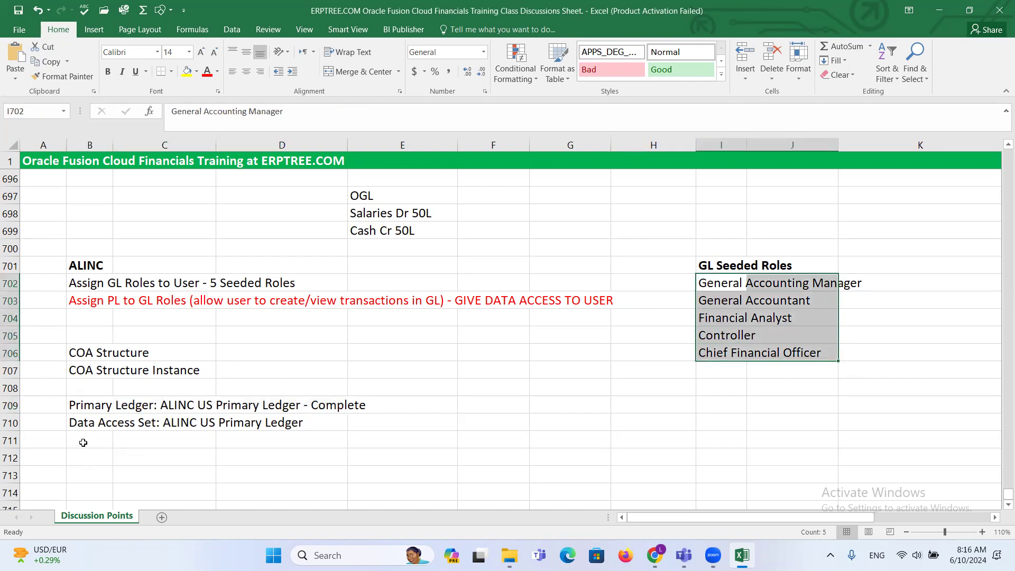
left_click(81, 422)
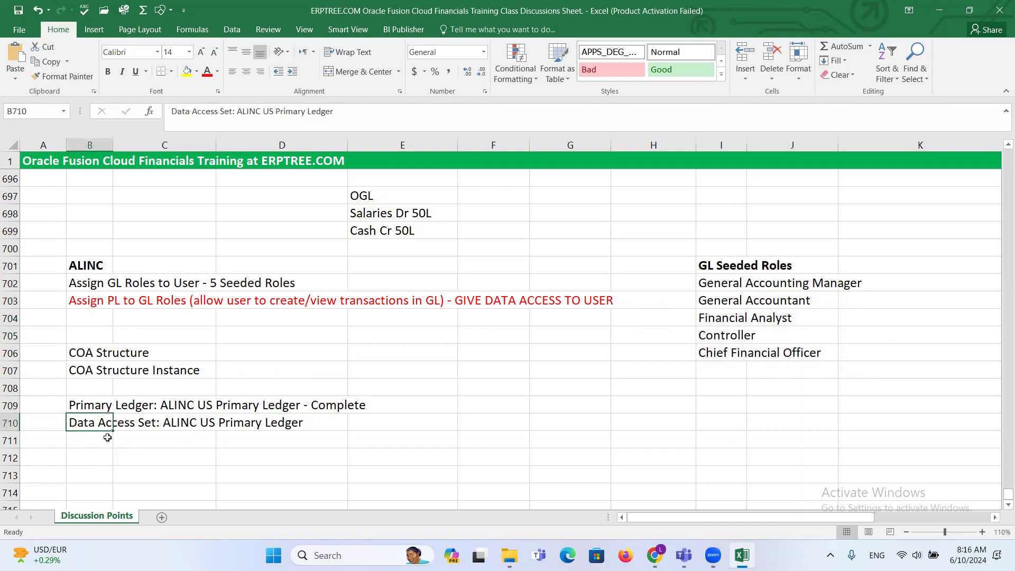
left_click_drag(705, 279, 843, 353)
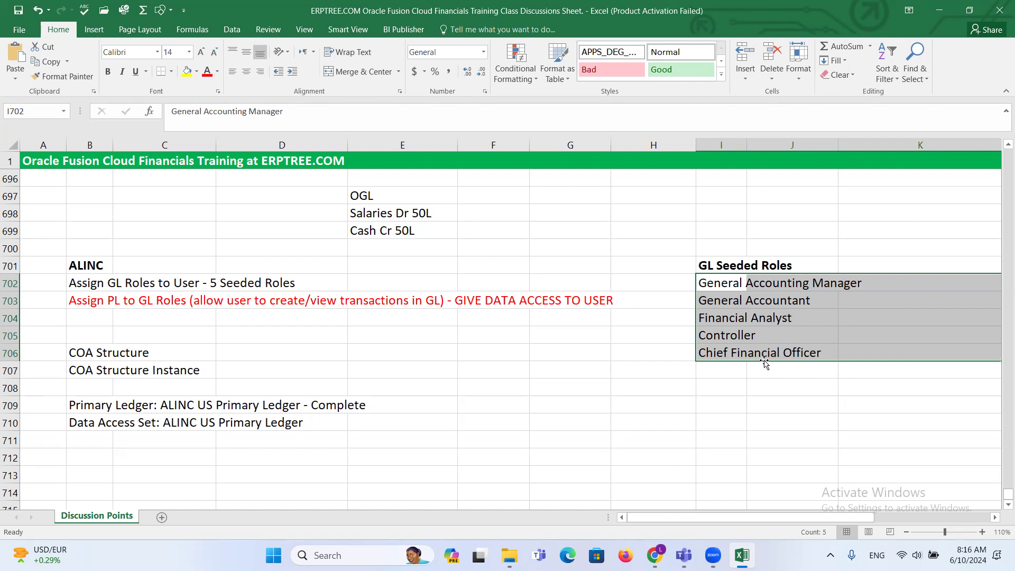
left_click(78, 300)
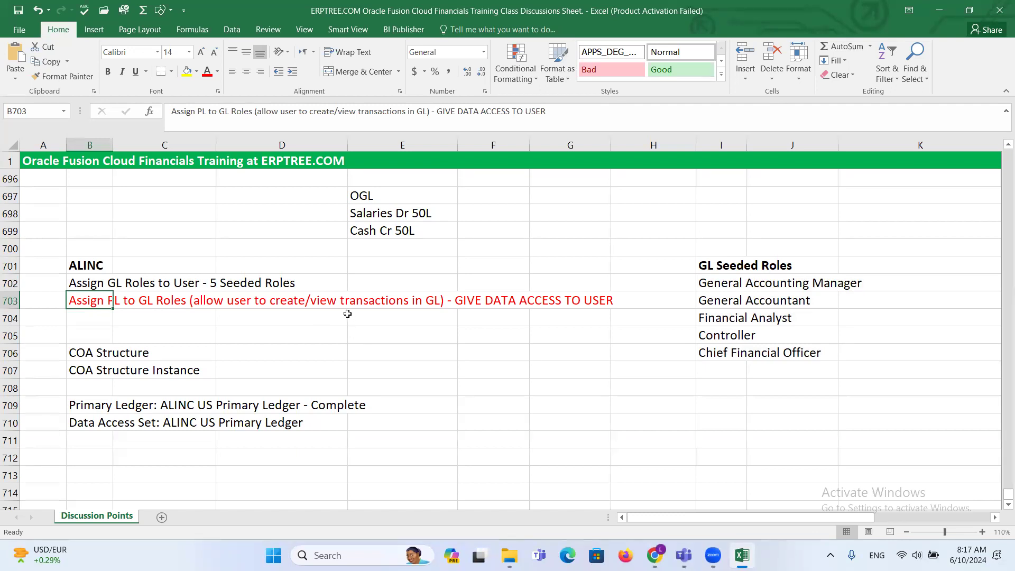
scroll(347, 314, "down", 1)
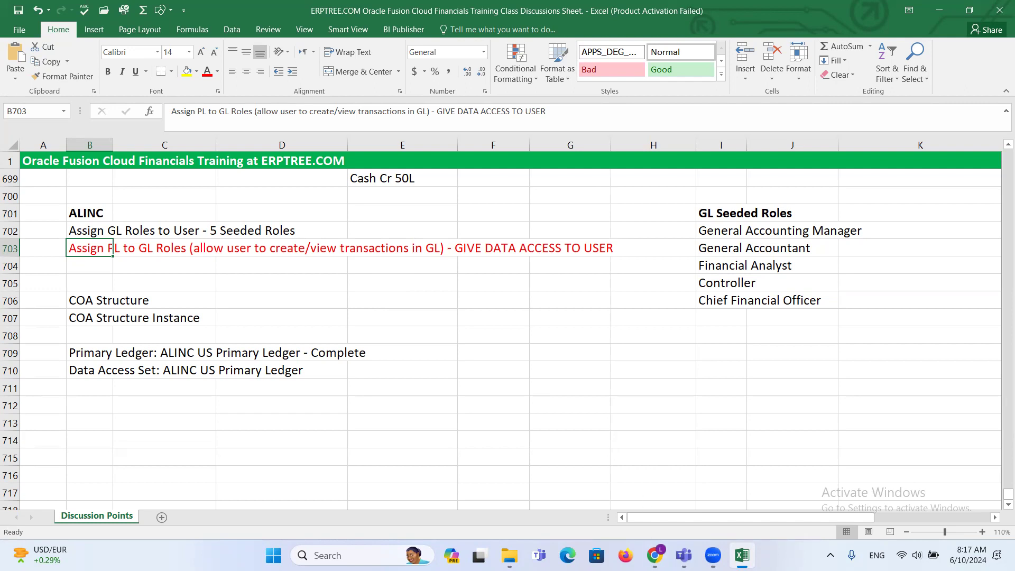
Switch to the Oracle Fusion window in Chrome and open Setup and Maintenance for the Financials offering
mouse_move(654, 556)
left_click(649, 532)
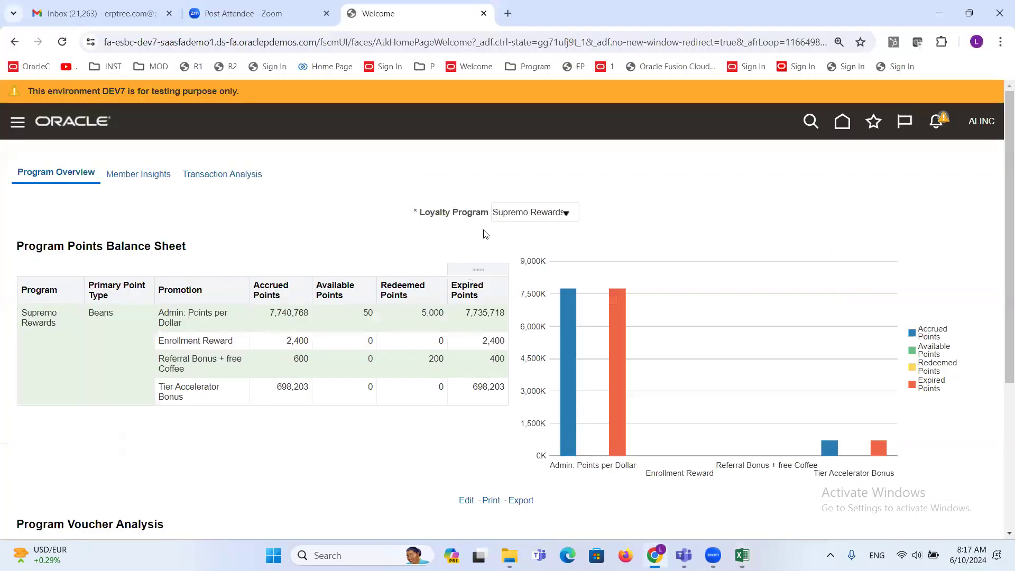
left_click(978, 123)
left_click(732, 335)
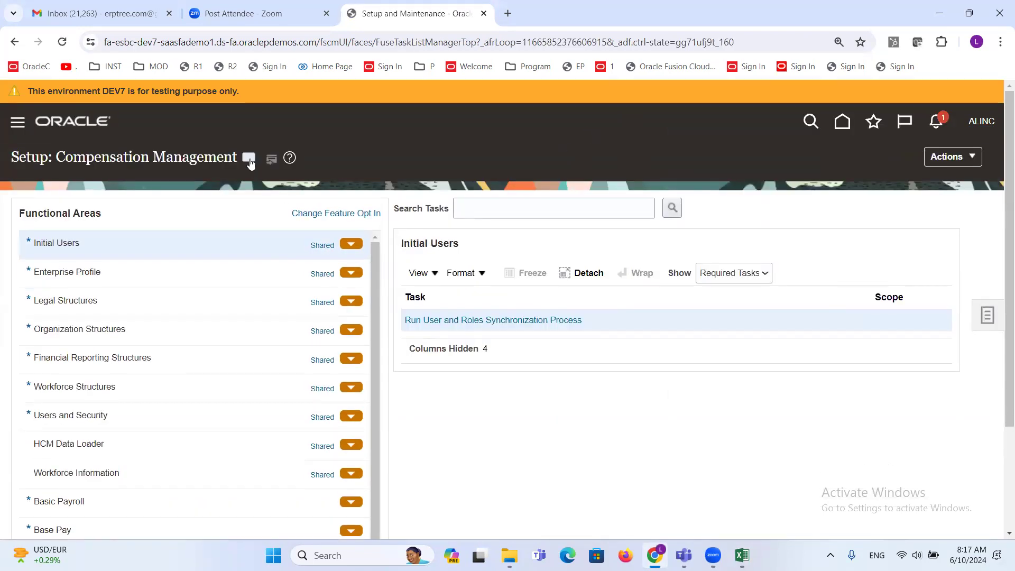
left_click(249, 159)
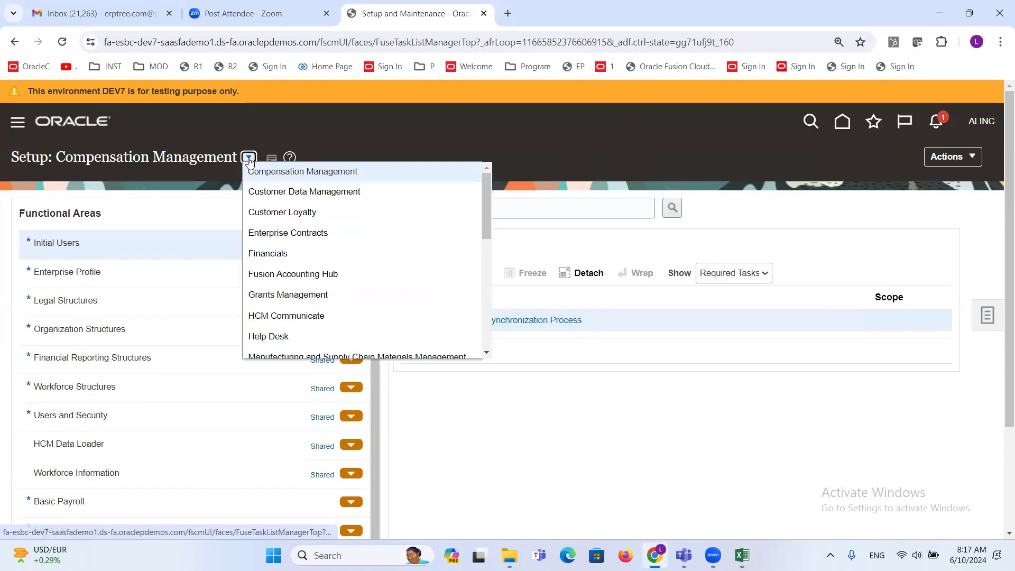
left_click(280, 254)
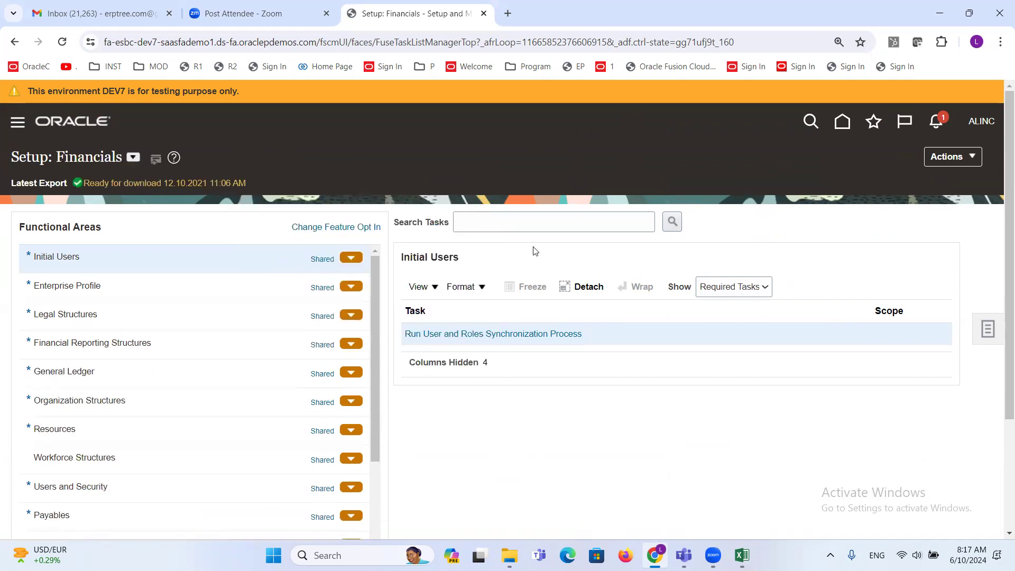
Search the setup tasks for "data access set" and open the General Ledger task Manage Data Access Sets
left_click(526, 222)
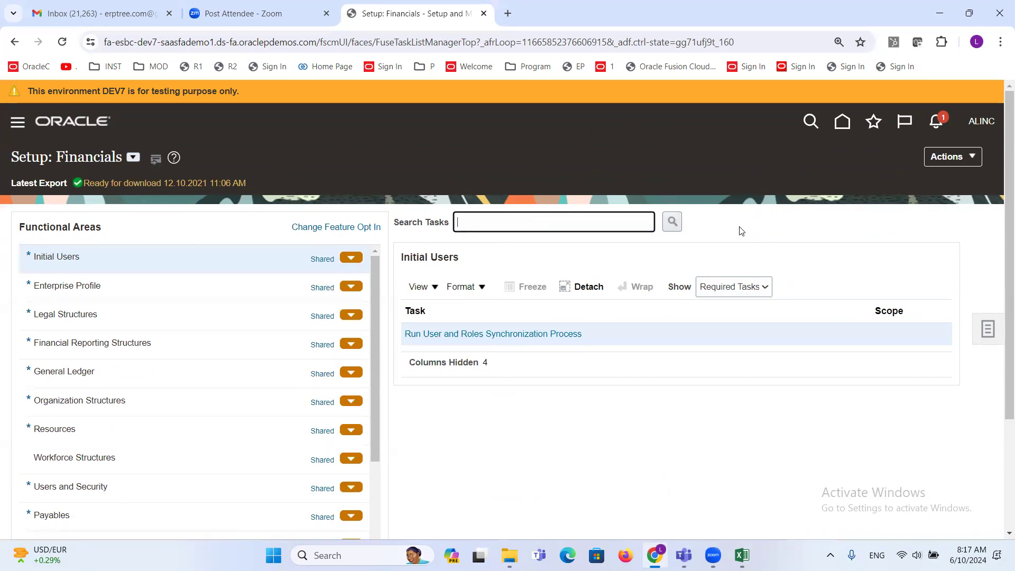
type("data access set")
key("Return")
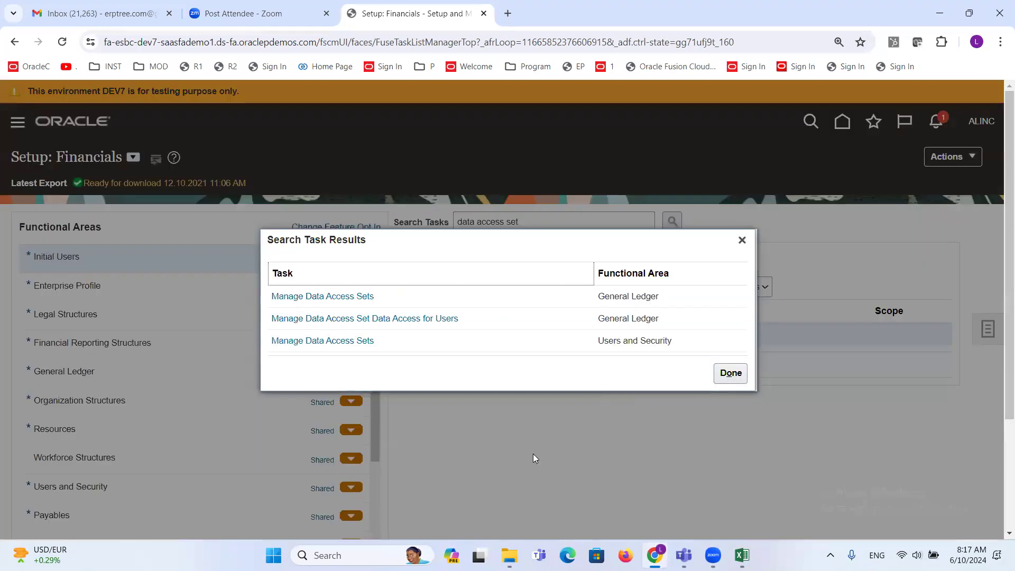
left_click(364, 297)
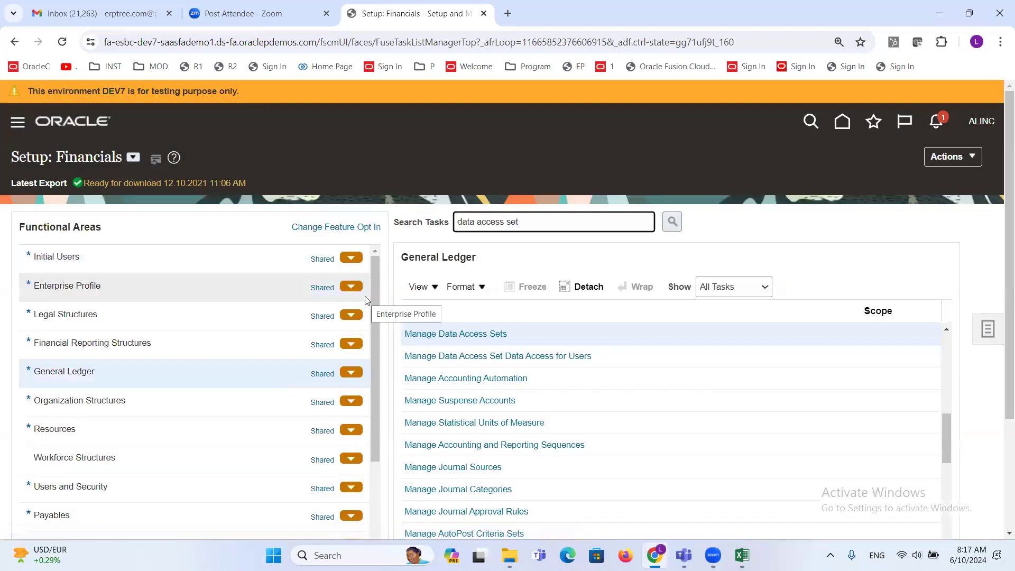
left_click(468, 335)
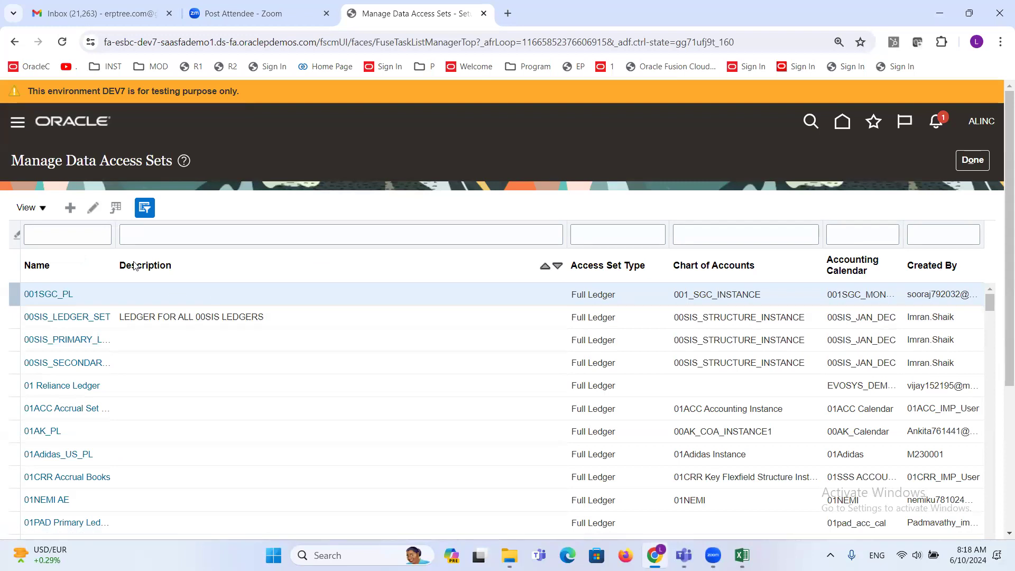
Widen the Name column and filter the data access sets by the name ALINC
left_click_drag(116, 264, 223, 253)
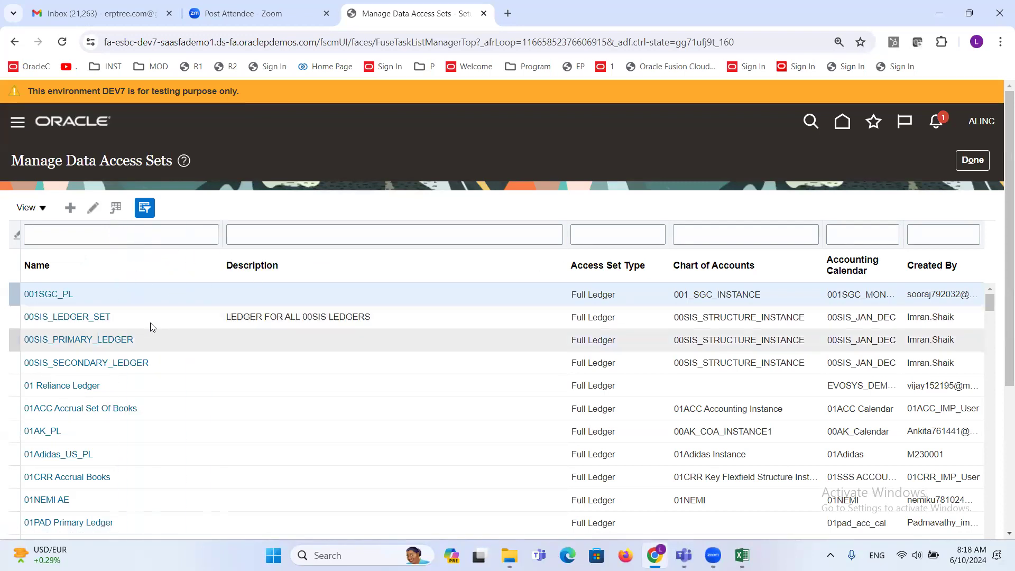
left_click(175, 234)
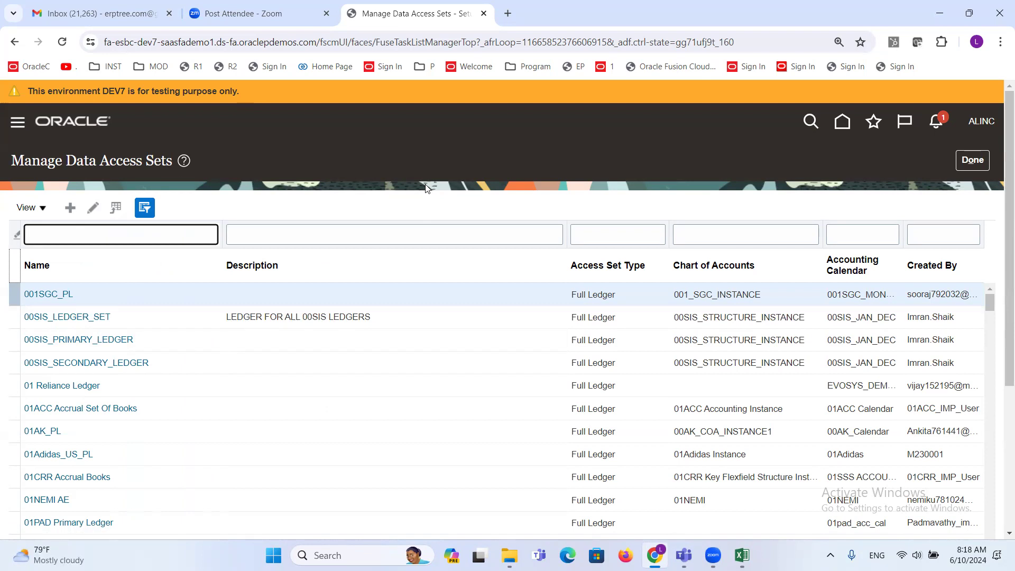
type("ALINC")
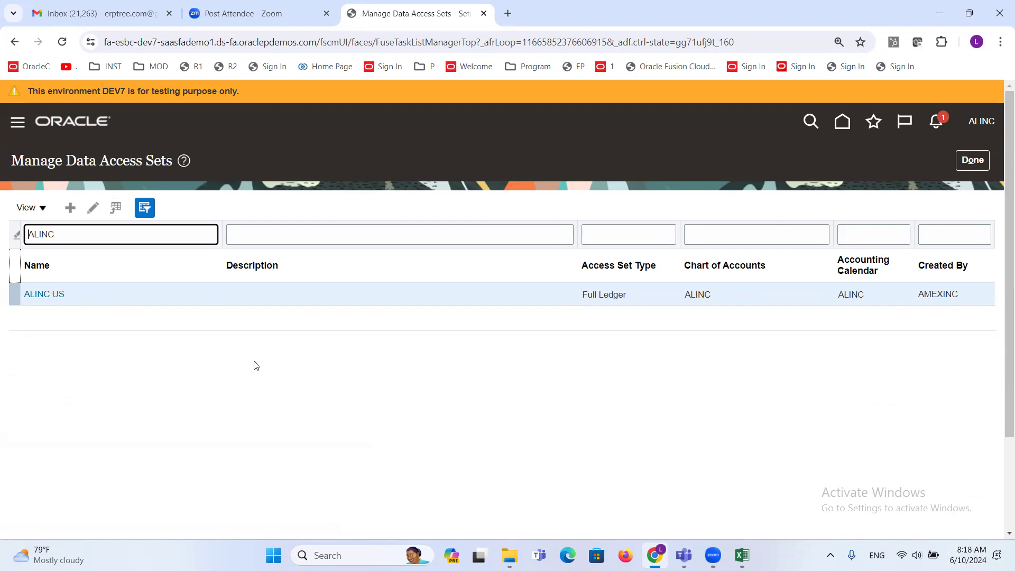
Open the ALINC US data access set in edit mode and examine its update notice, name and access set type
left_click(106, 296)
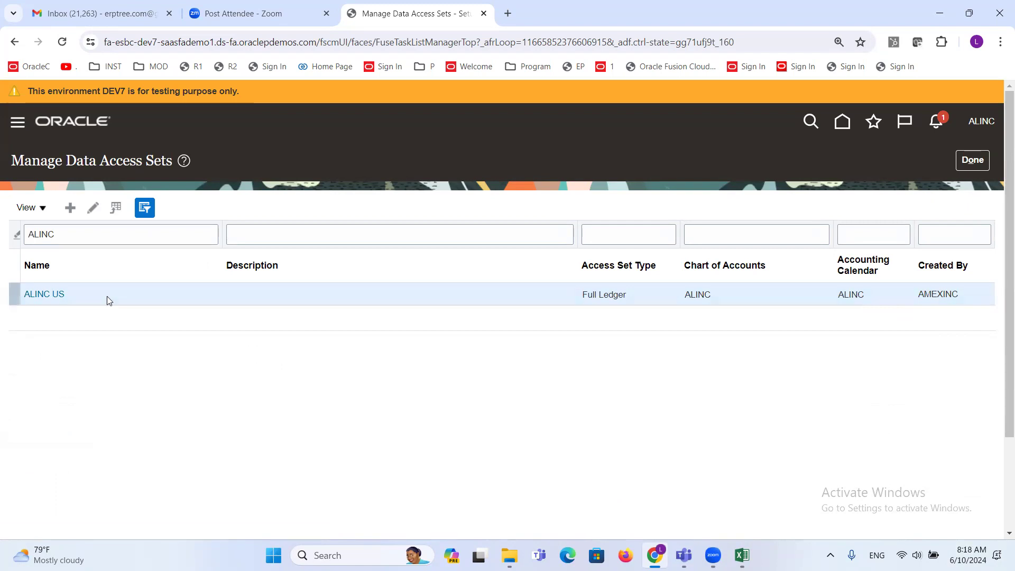
left_click(88, 209)
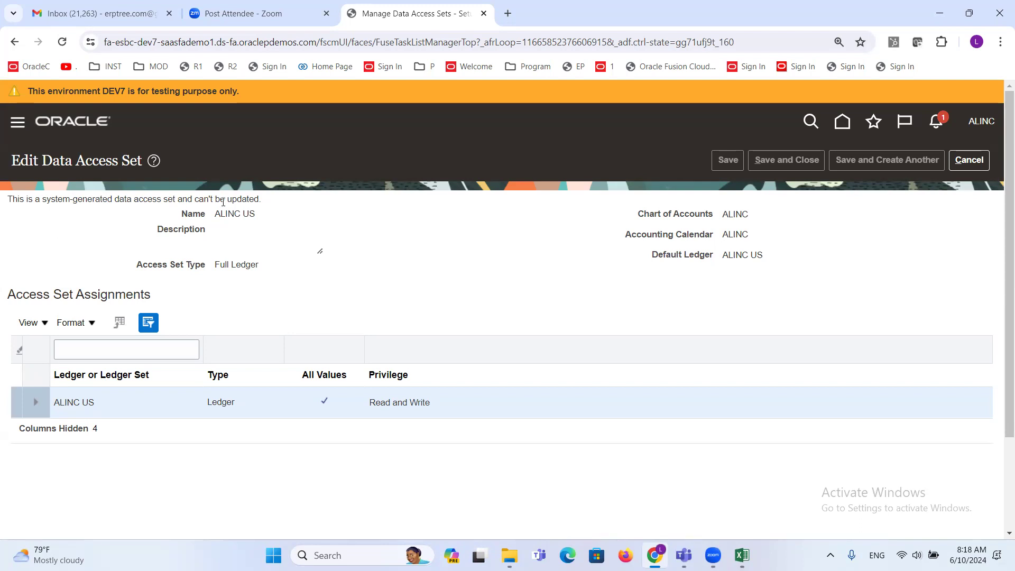
triple_click(240, 203)
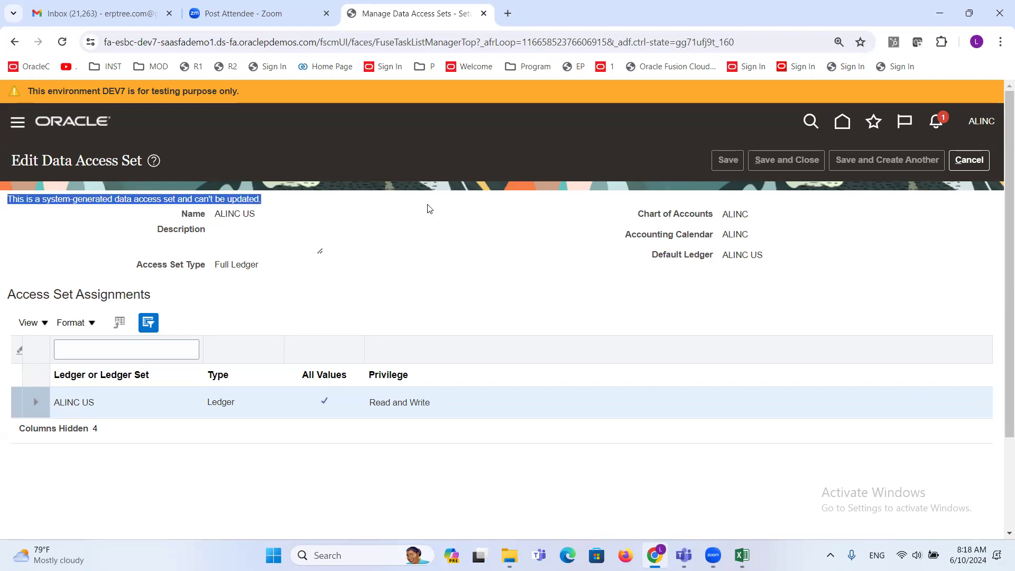
left_click(401, 265)
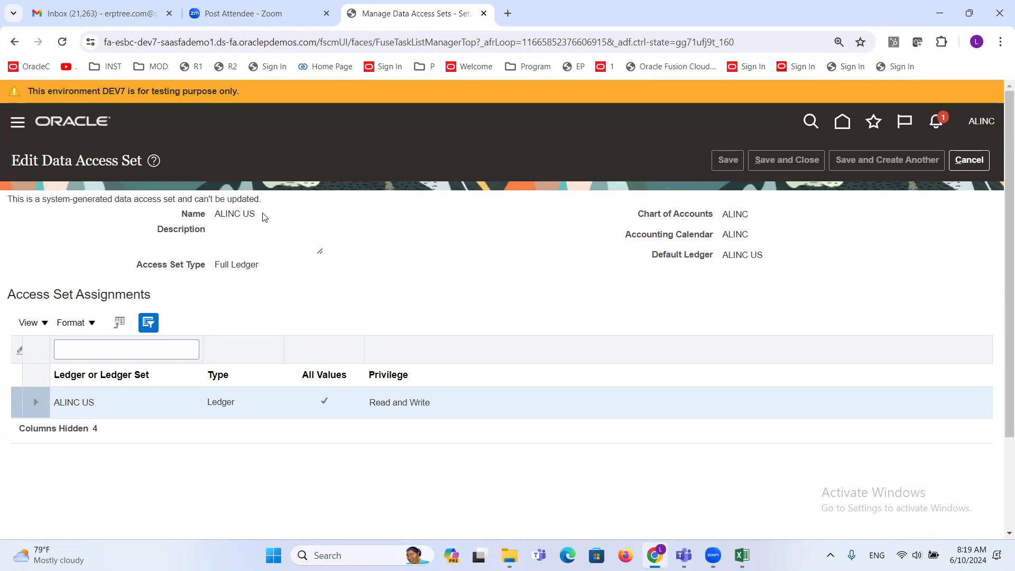
triple_click(233, 218)
triple_click(240, 265)
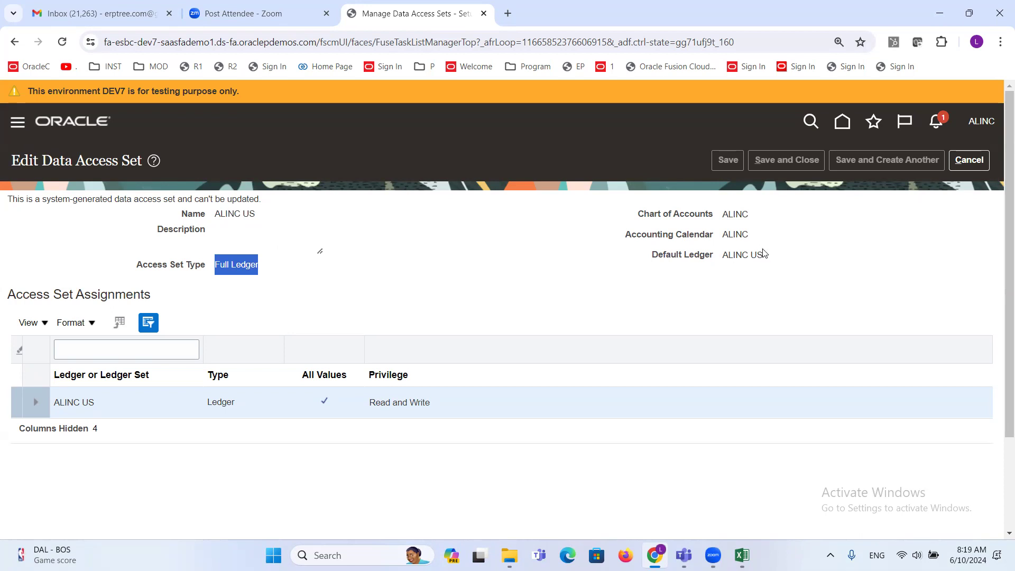
Examine the ALINC US data access set's chart of accounts, accounting calendar and assigned ledger, and return to the Financials setup without saving
double_click(747, 227)
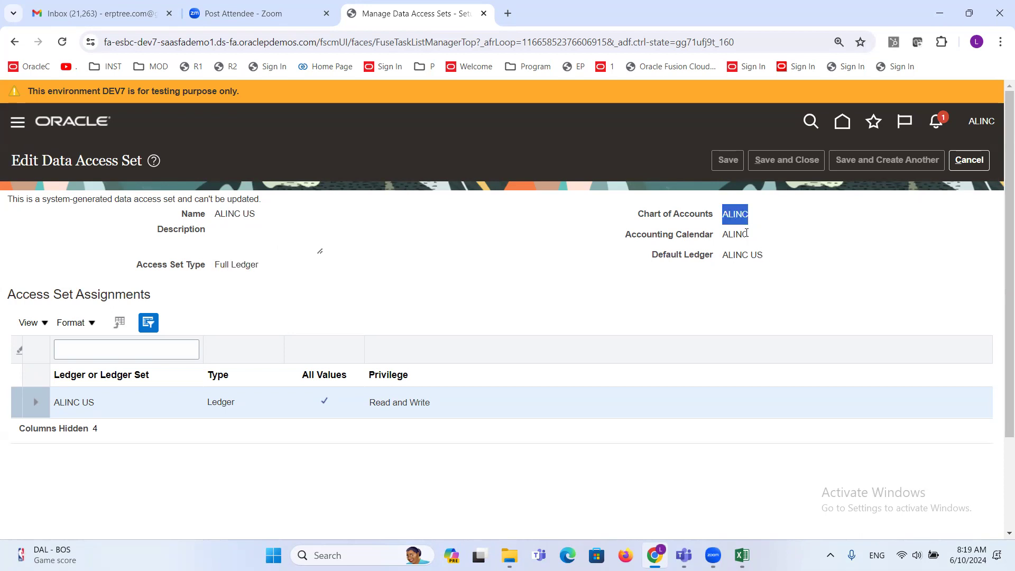
double_click(746, 233)
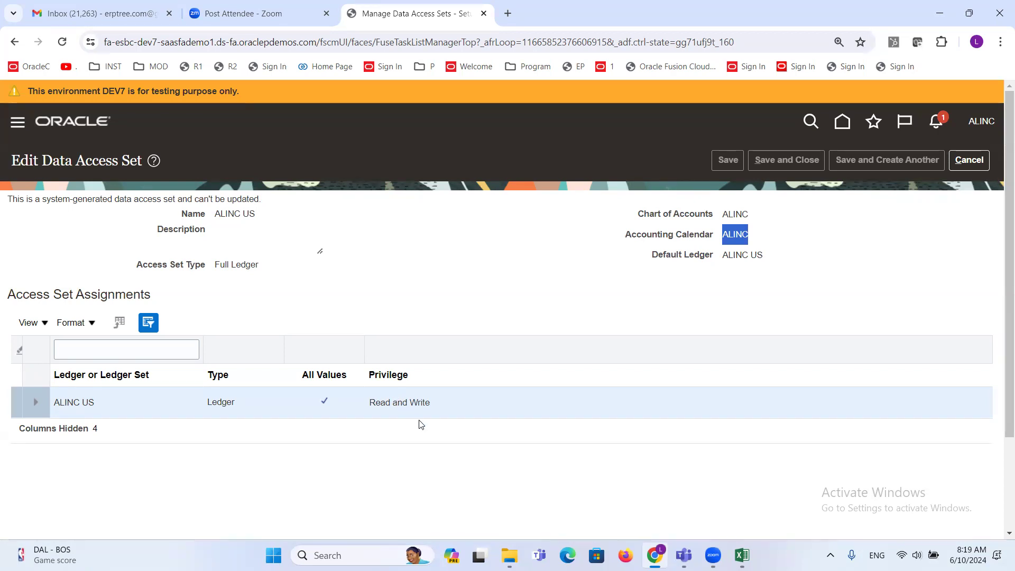
left_click_drag(100, 402, 56, 400)
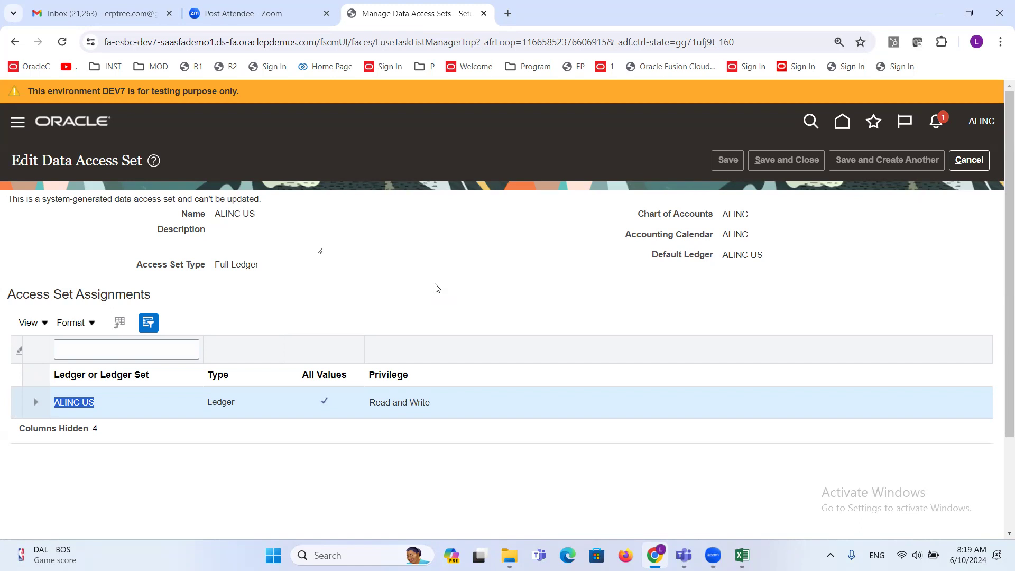
left_click(373, 277)
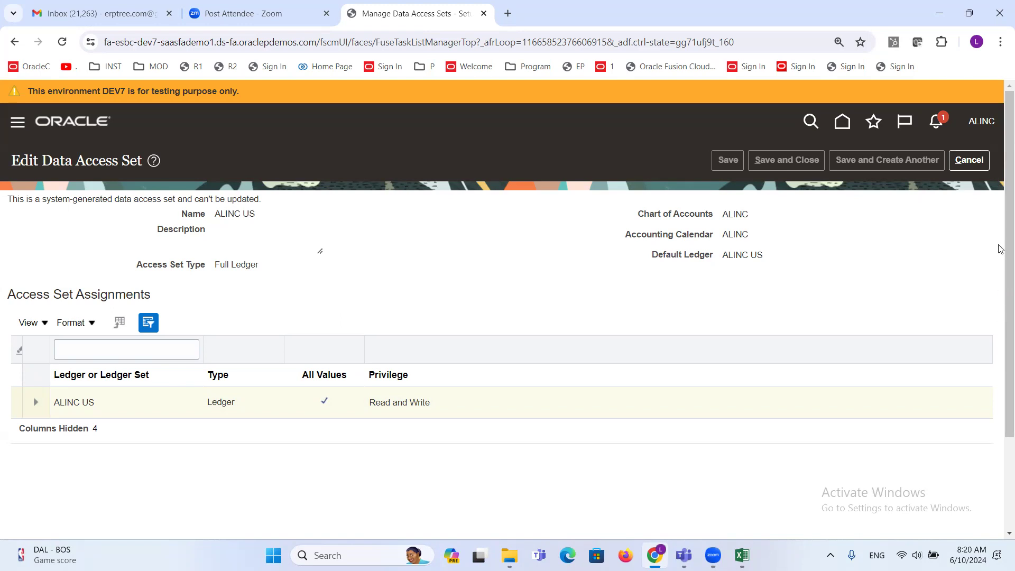
left_click(975, 162)
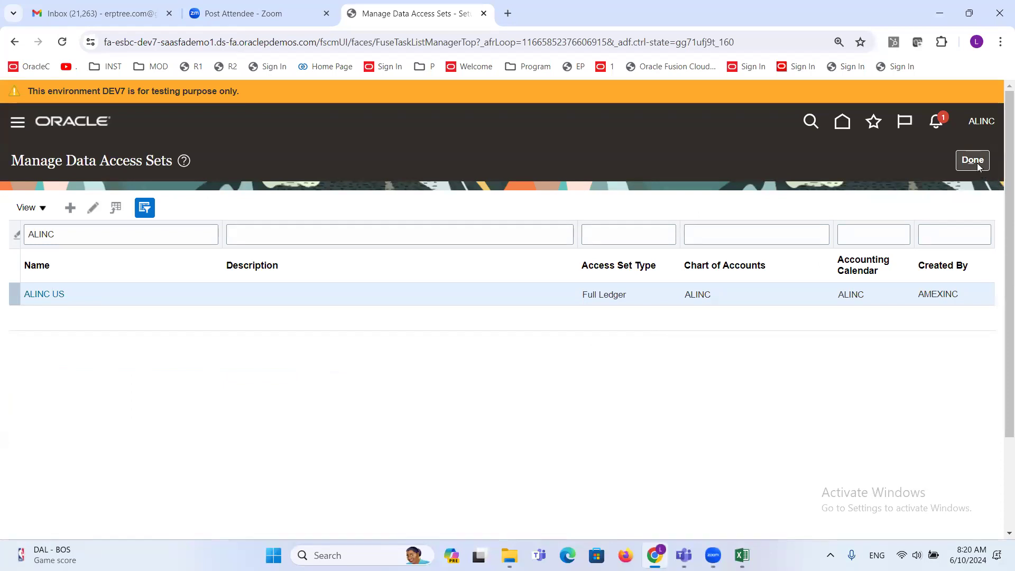
left_click(977, 163)
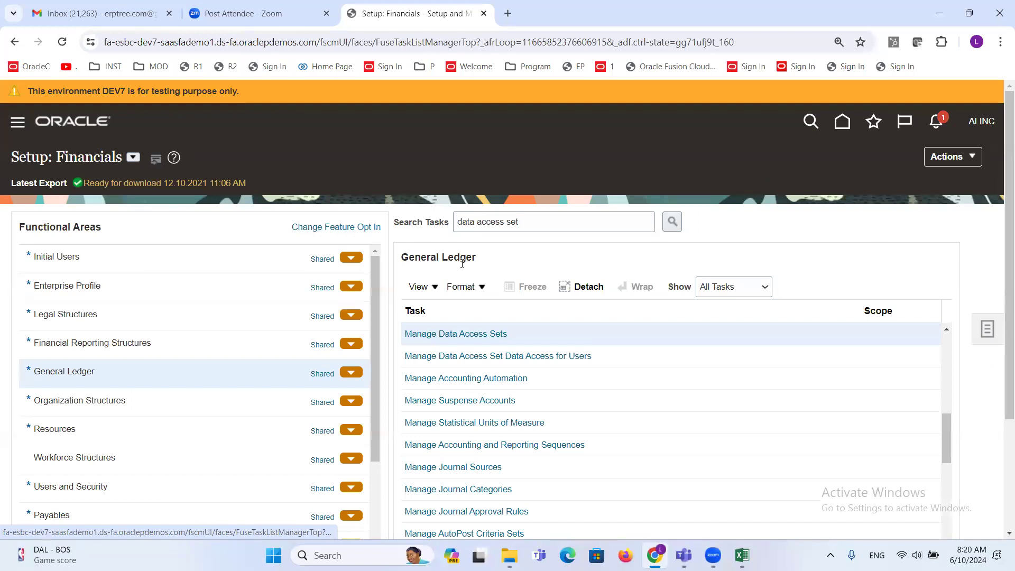
Glance at the training notes in Excel, return to Oracle Fusion and try searching the setup tasks for "data access USERS"
key("alt+Tab")
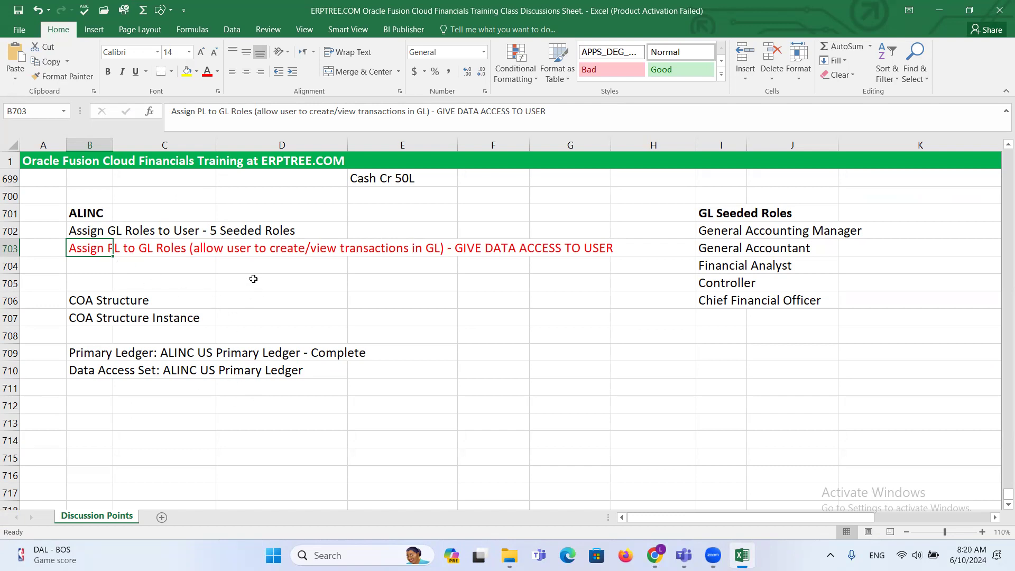
key("alt+Tab")
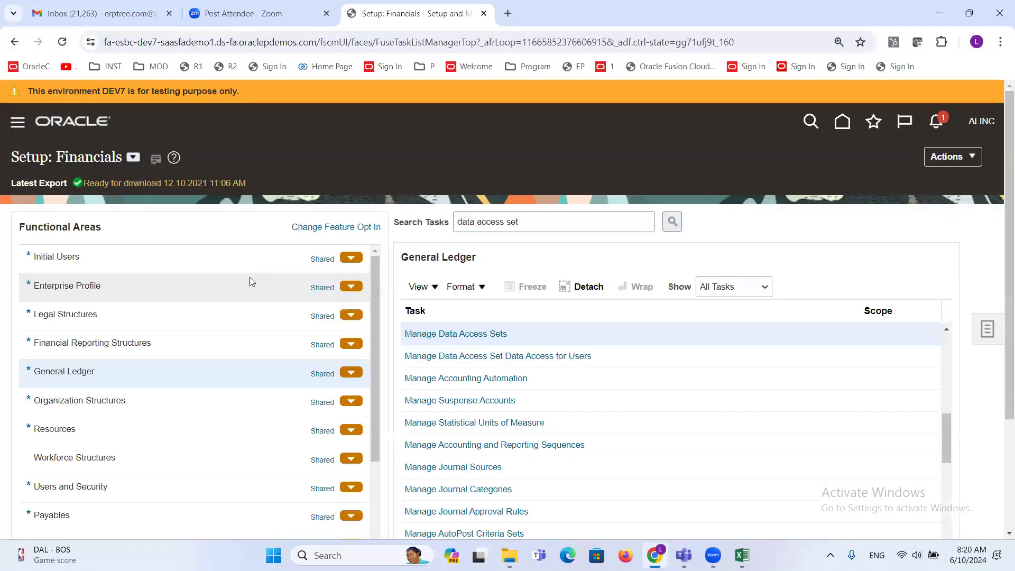
left_click(555, 214)
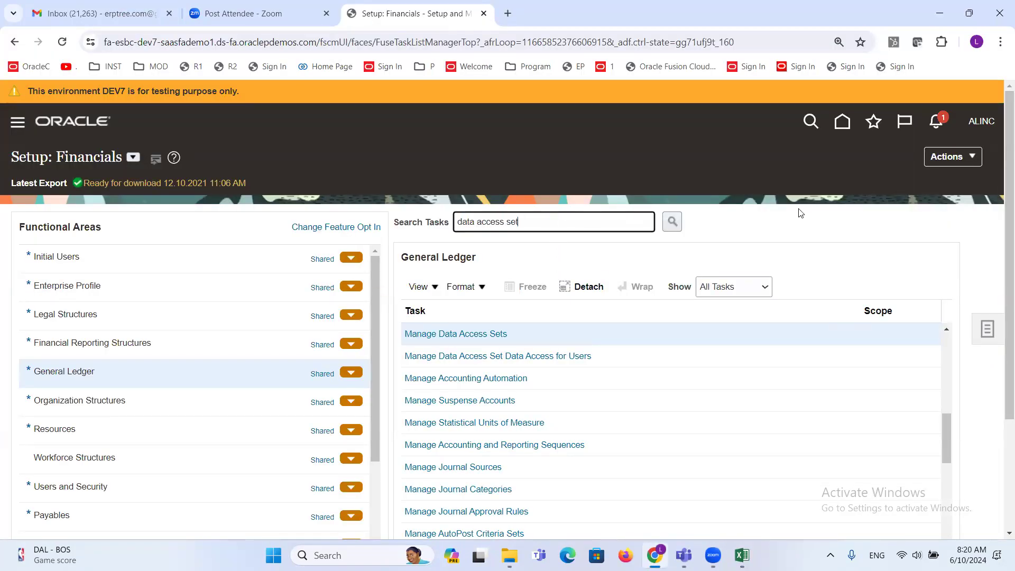
type("ERS")
key("Return")
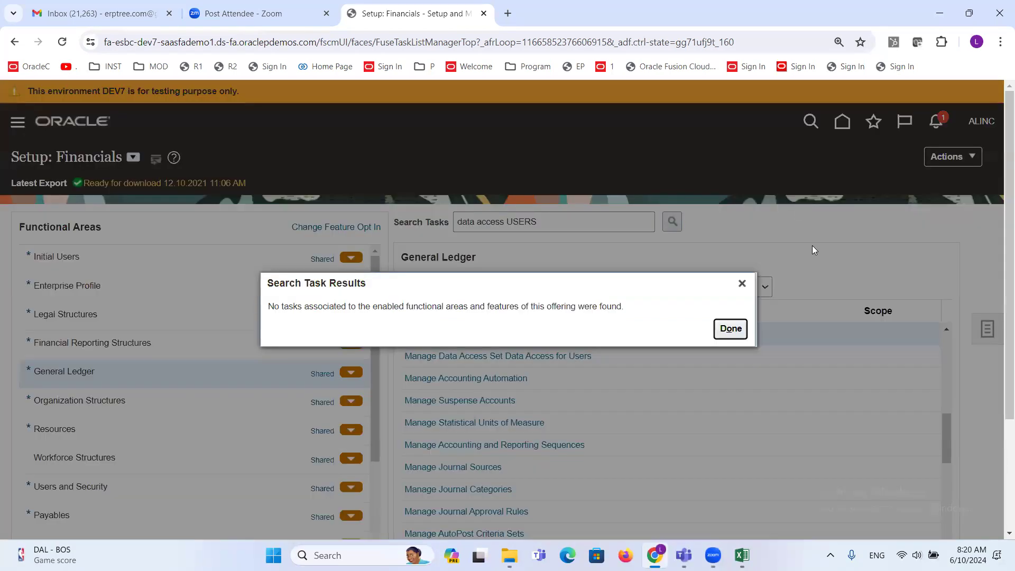
left_click(741, 284)
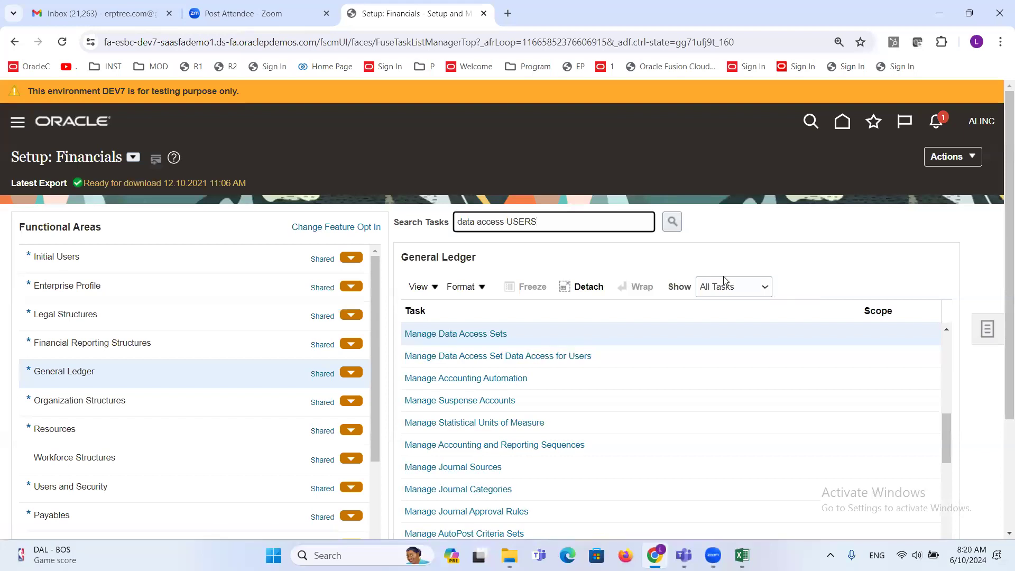
Reopen Setup and Maintenance and search the setup tasks for "Data access for users"
left_click(983, 122)
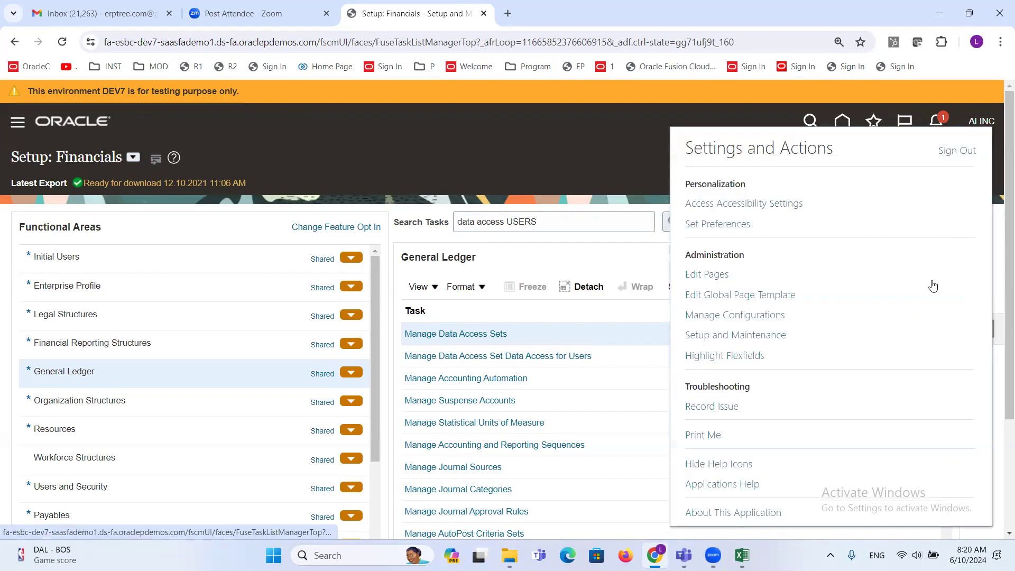
left_click(749, 335)
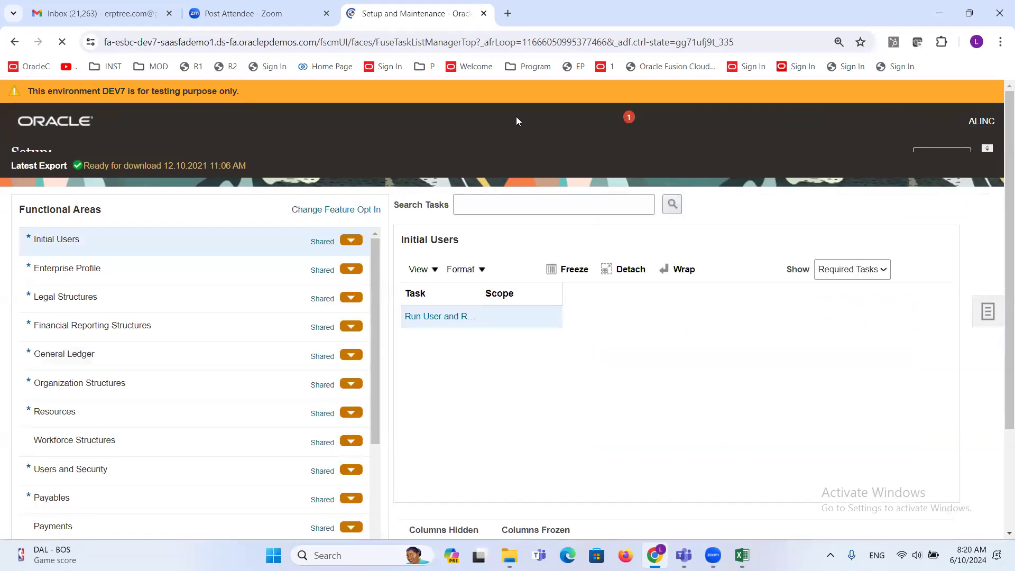
left_click(583, 225)
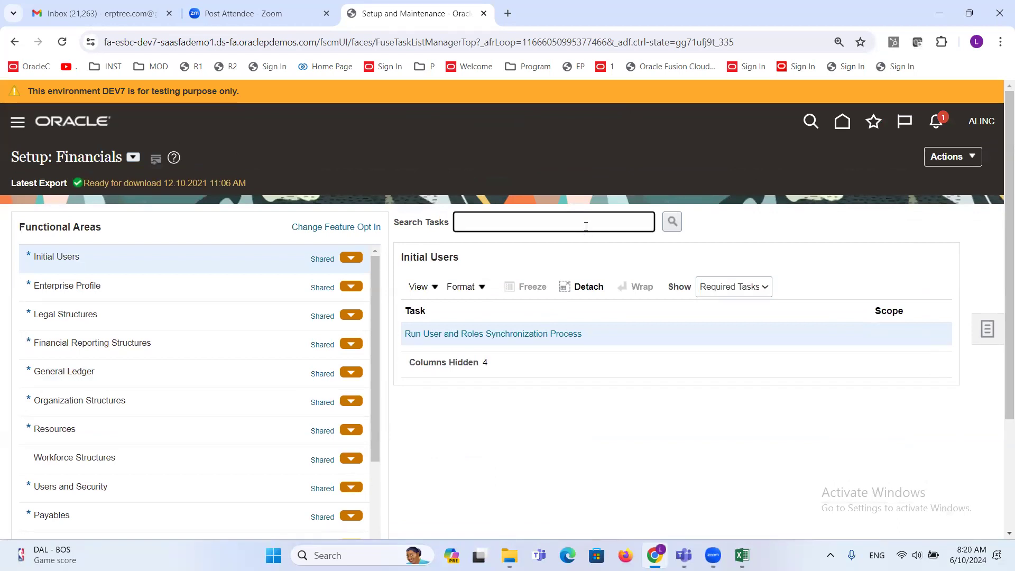
type("Data acces")
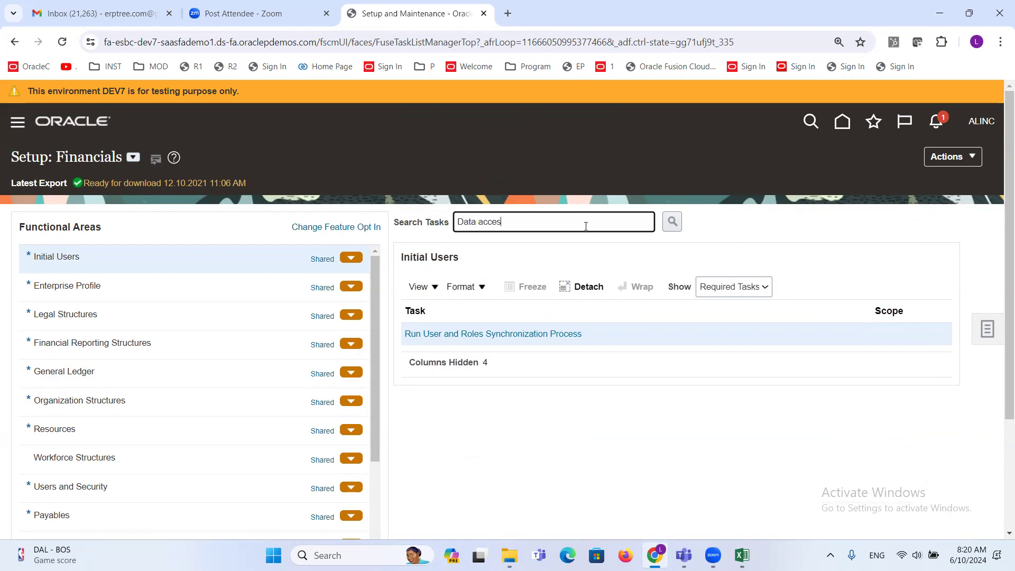
type("s for users")
key("Return")
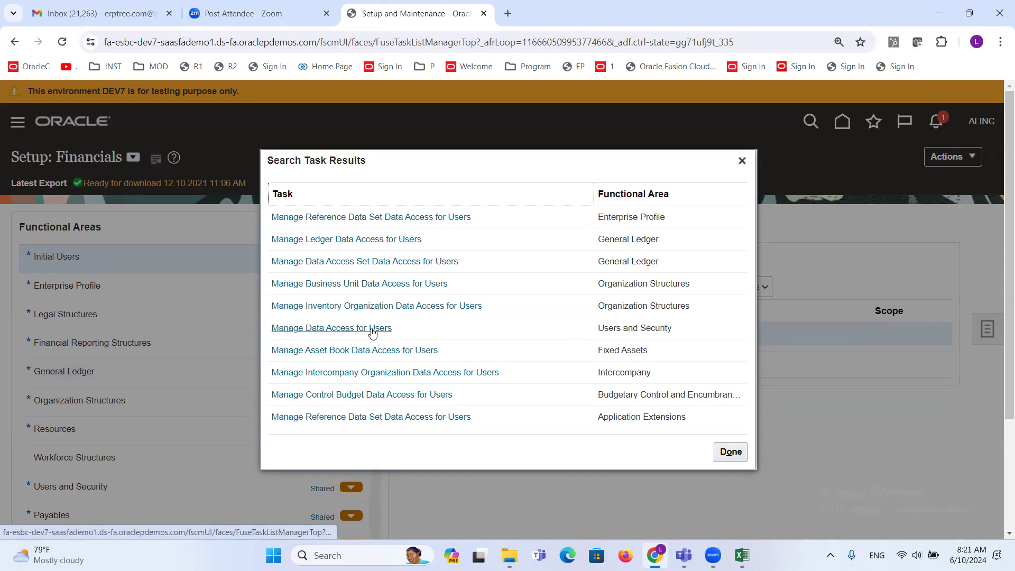
Open the Manage Data Access for Users task of the Users and Security functional area
left_click(351, 328)
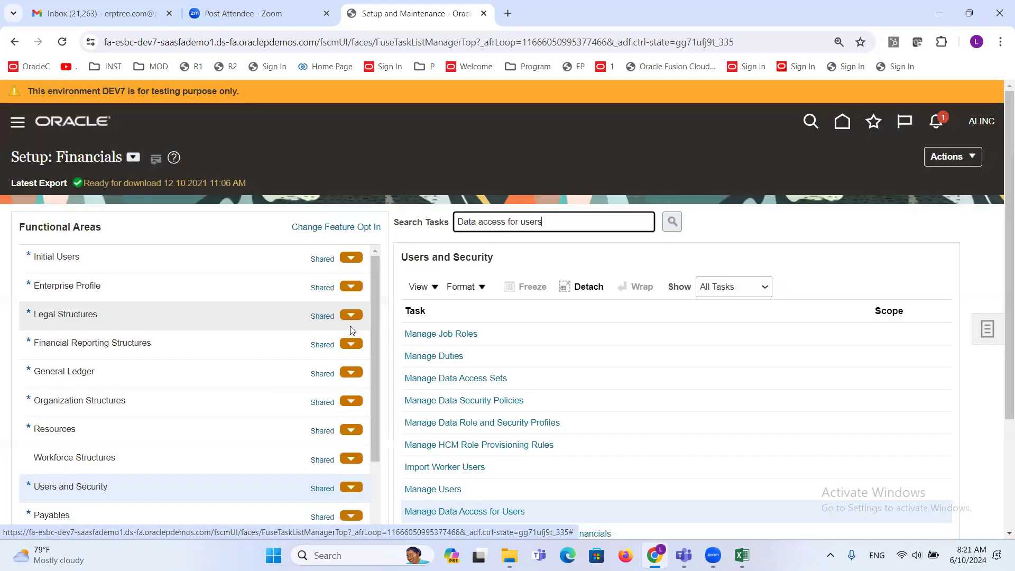
scroll(802, 310, "down", 3)
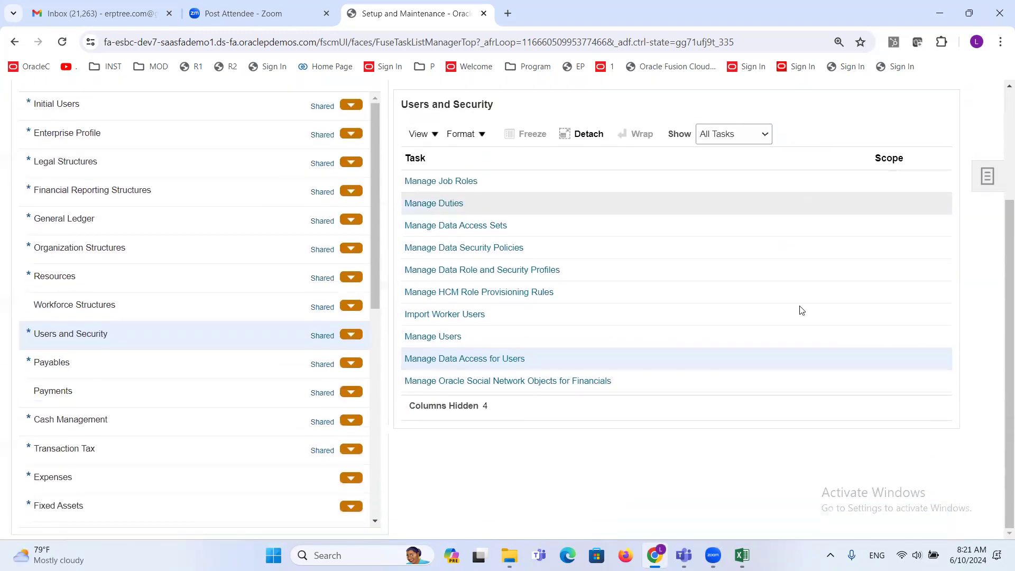
left_click(464, 360)
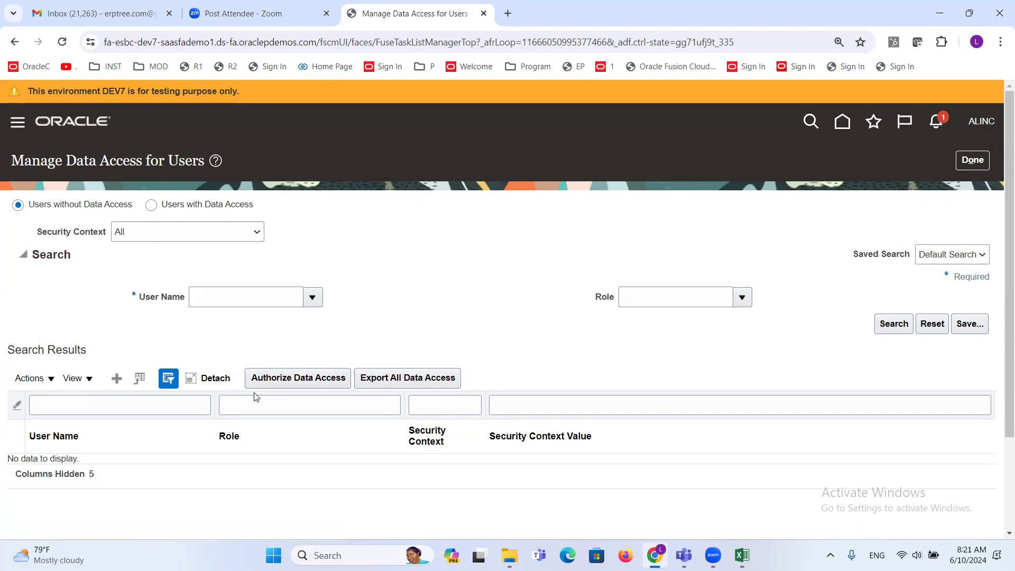
Try to create a data access entry for the user ALINC and check which roles are offered for it
left_click(116, 378)
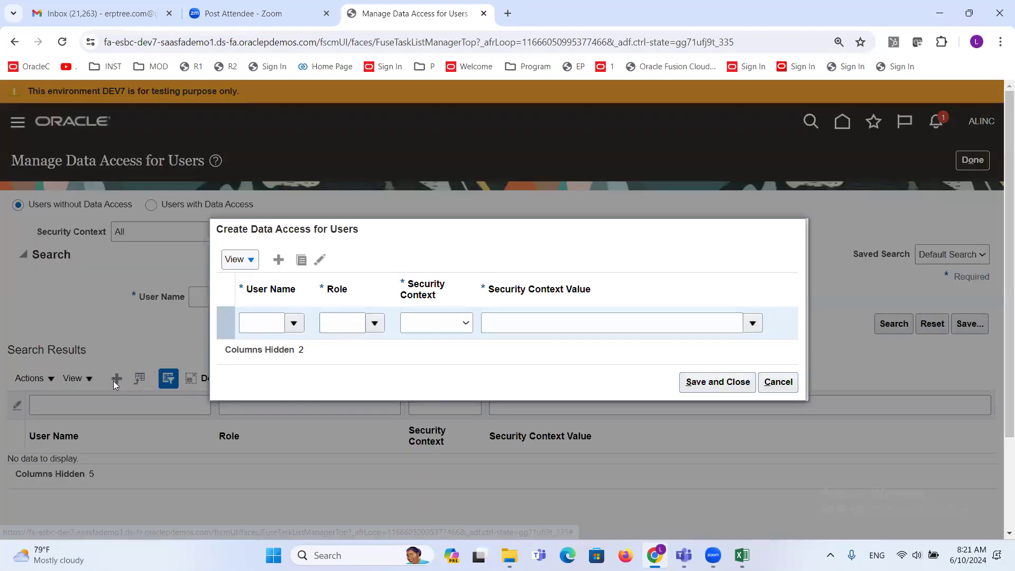
left_click(256, 322)
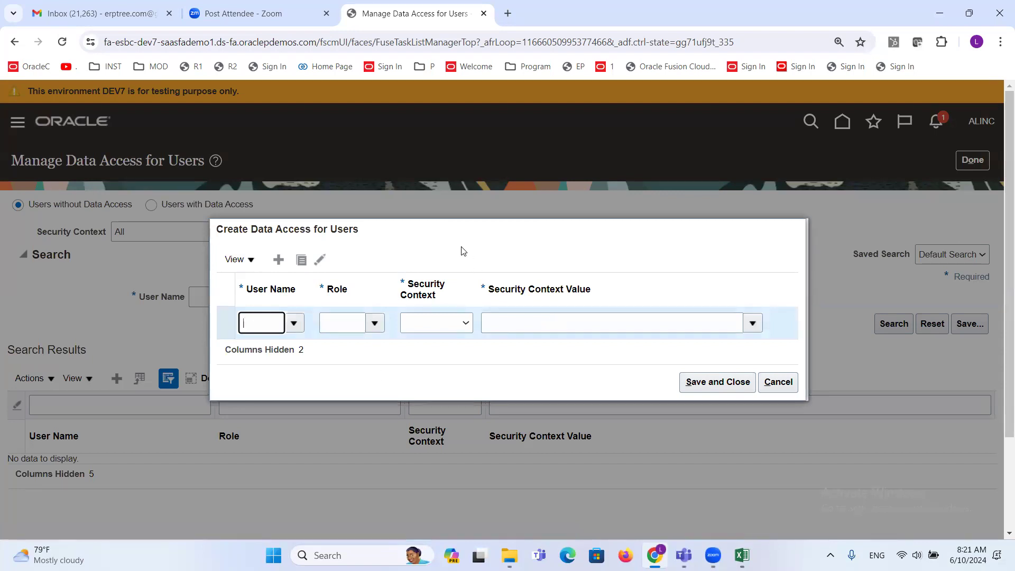
type("ALINC")
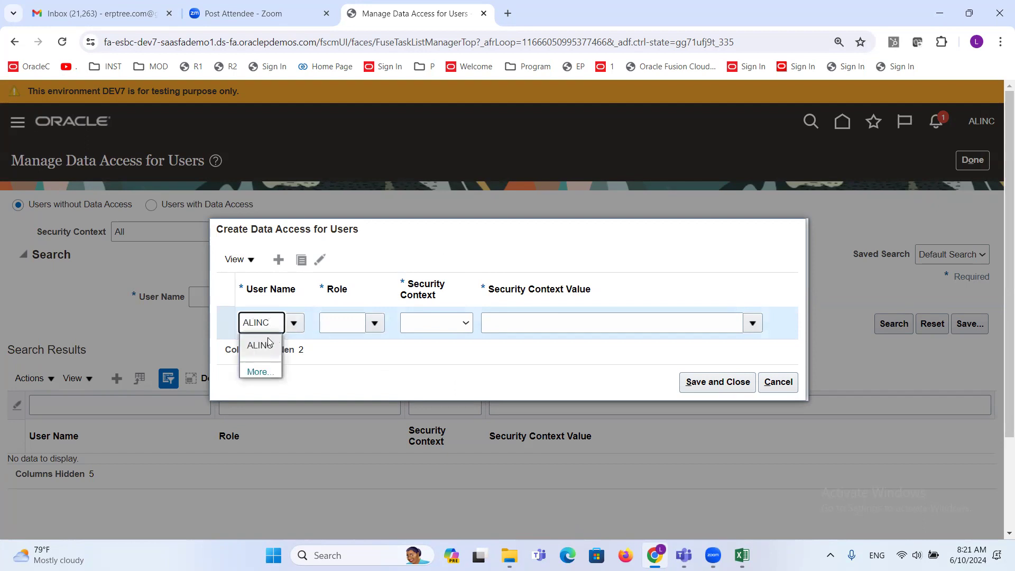
left_click(264, 341)
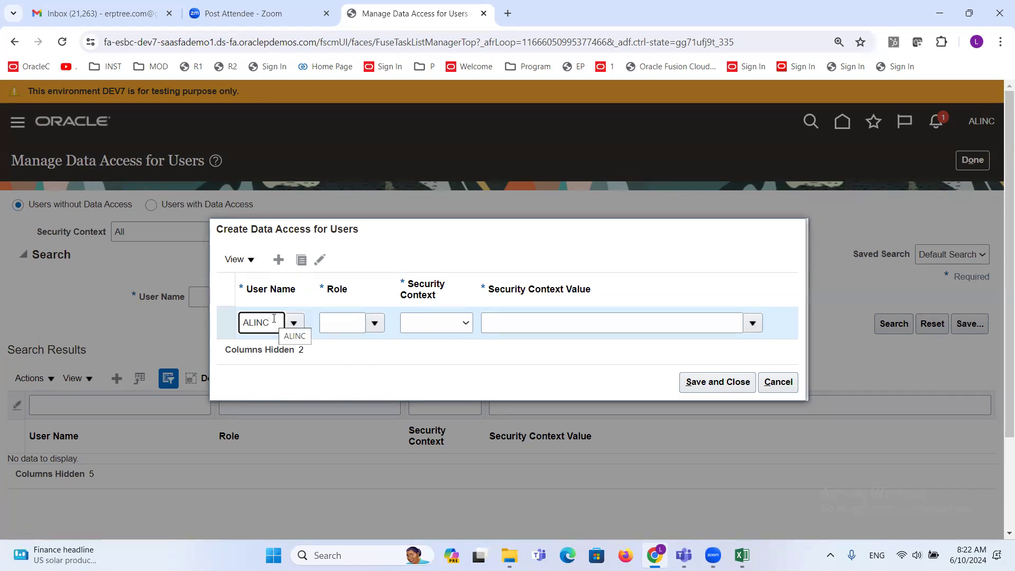
left_click(374, 323)
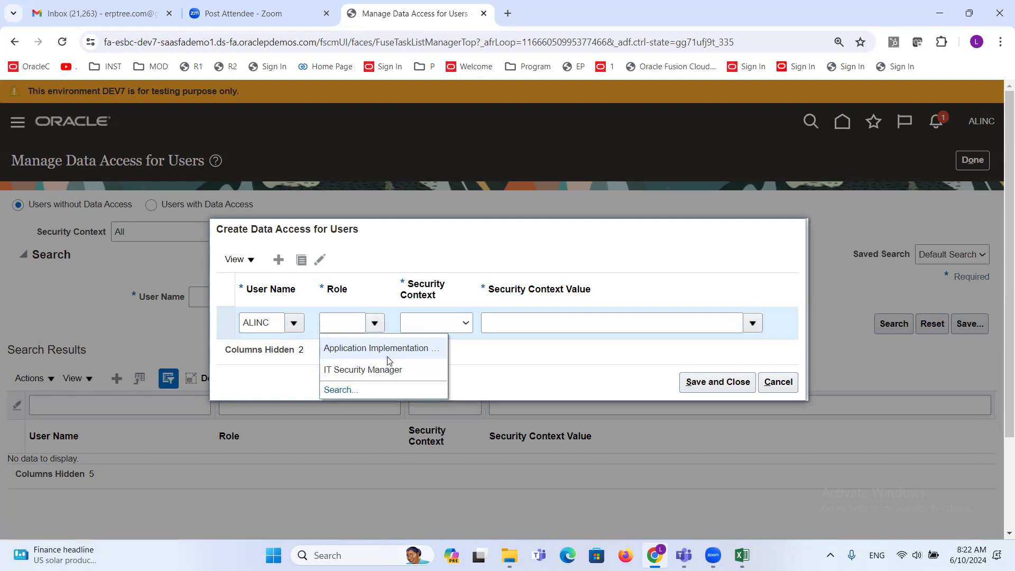
left_click(390, 249)
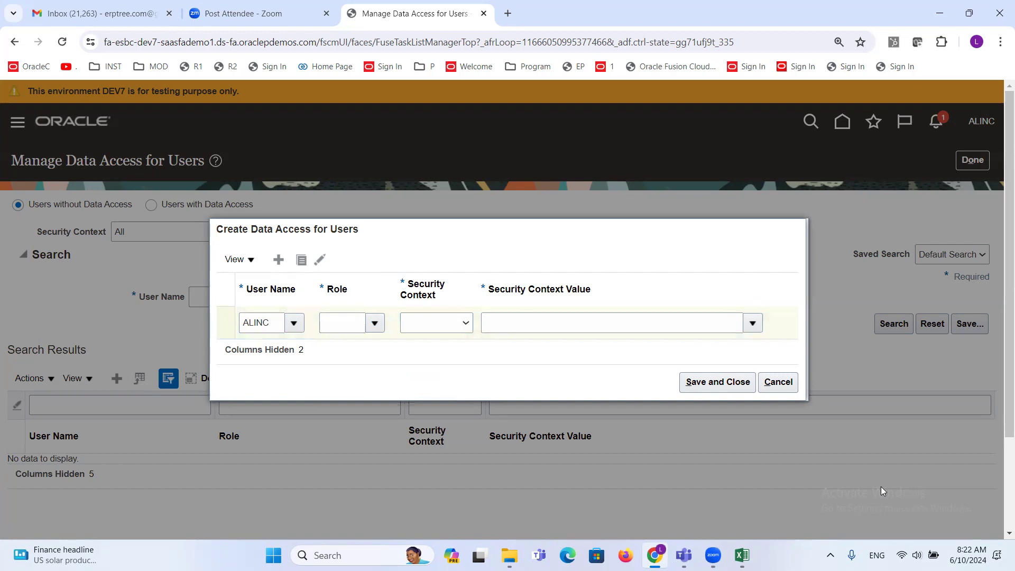
left_click(778, 382)
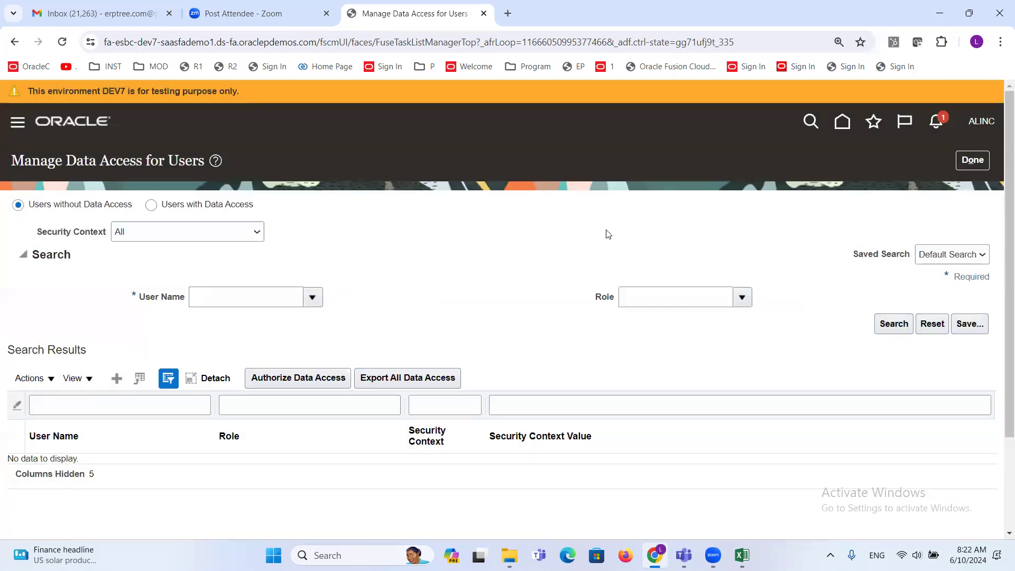
left_click(973, 160)
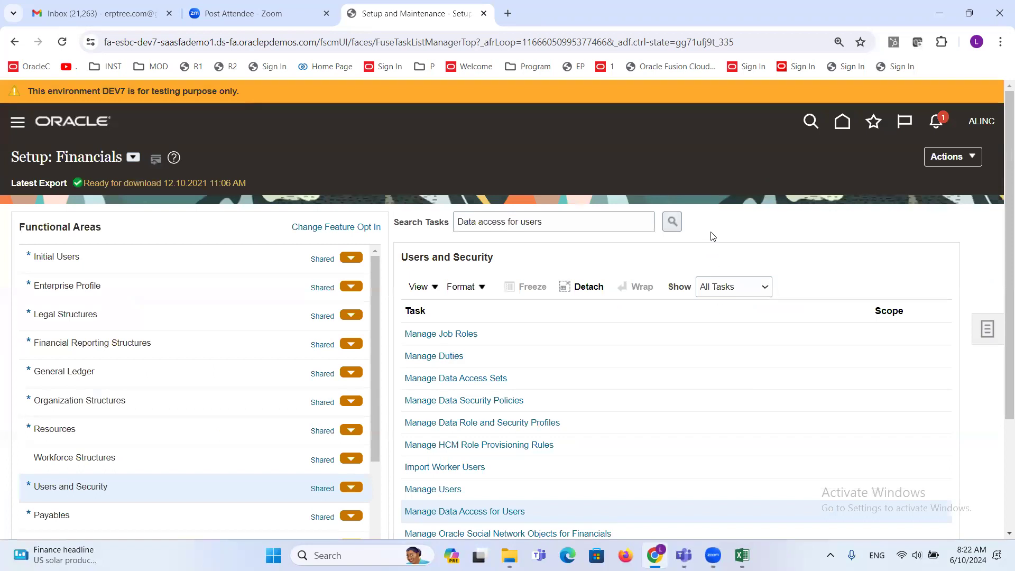
Leave the Financials setup and open the Security Console from the Tools group of the navigator
scroll(710, 201, "down", 1)
scroll(709, 202, "down", 2)
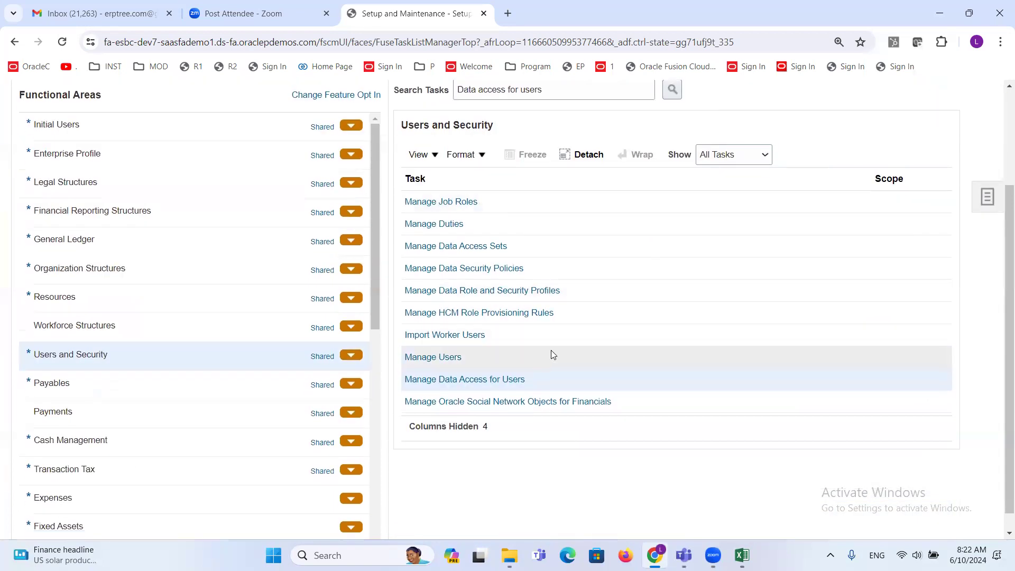
scroll(549, 351, "up", 3)
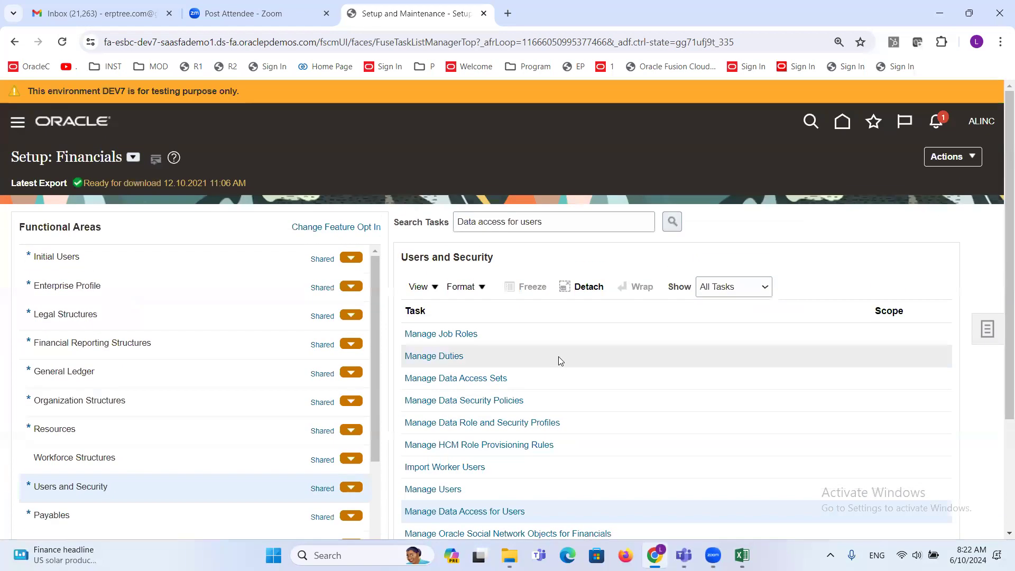
left_click(17, 122)
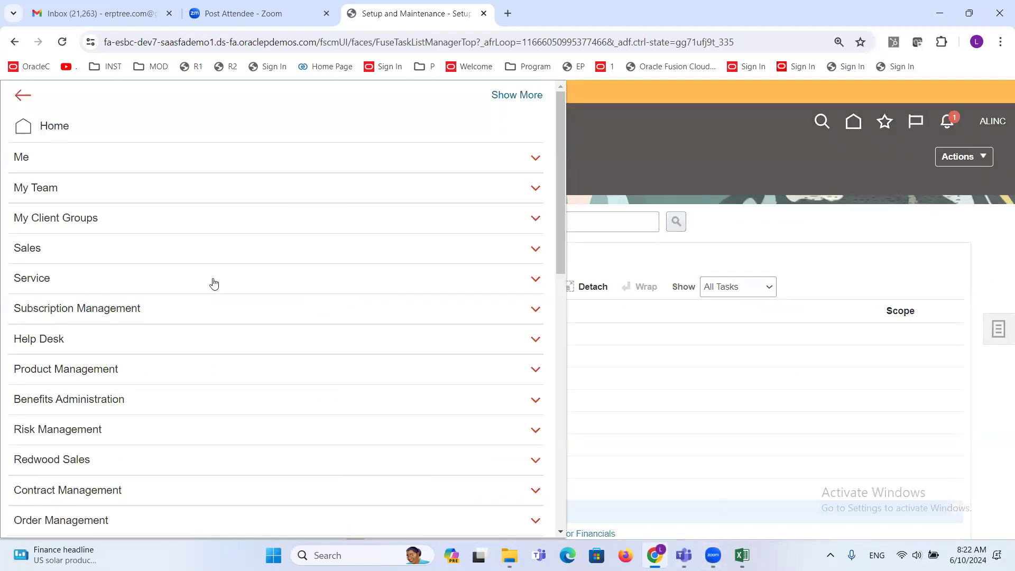
scroll(96, 330, "down", 4)
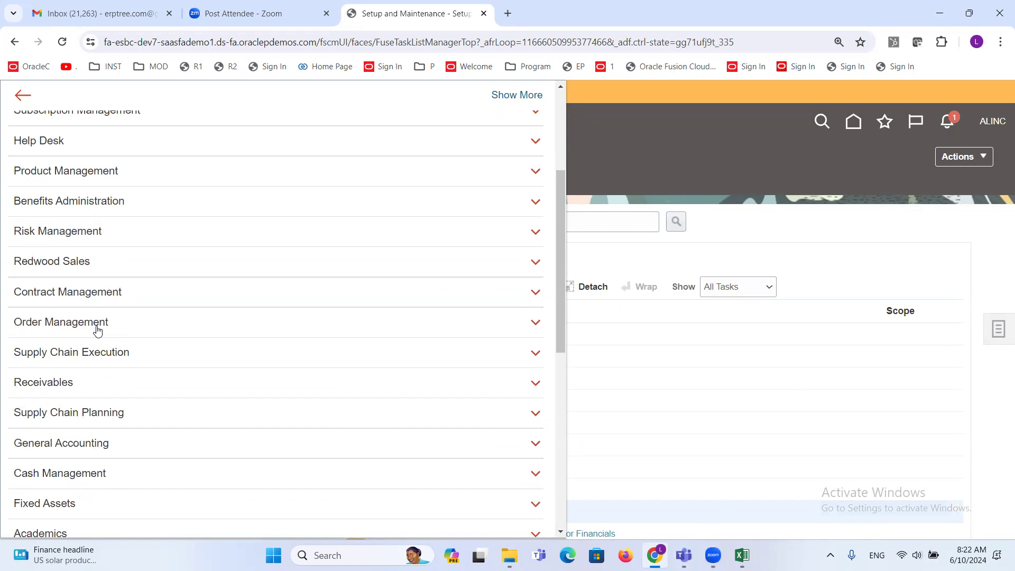
scroll(96, 330, "down", 5)
left_click(24, 390)
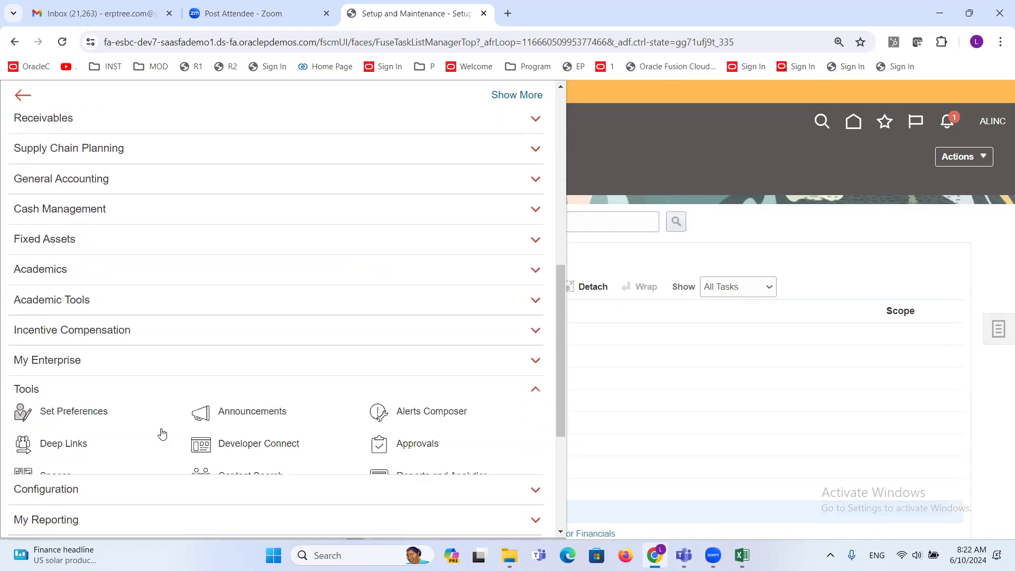
scroll(162, 433, "down", 2)
left_click(263, 426)
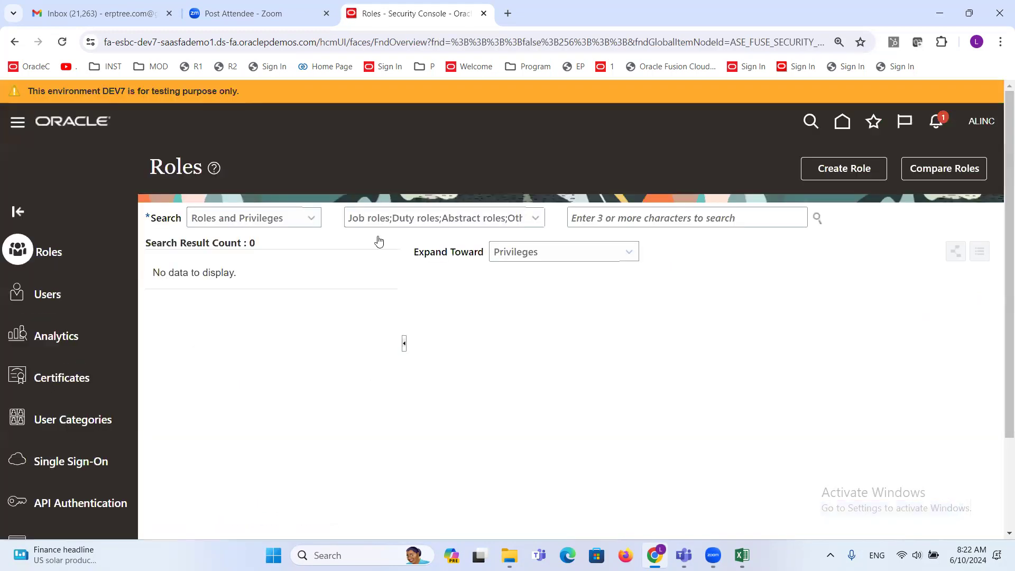
left_click(43, 297)
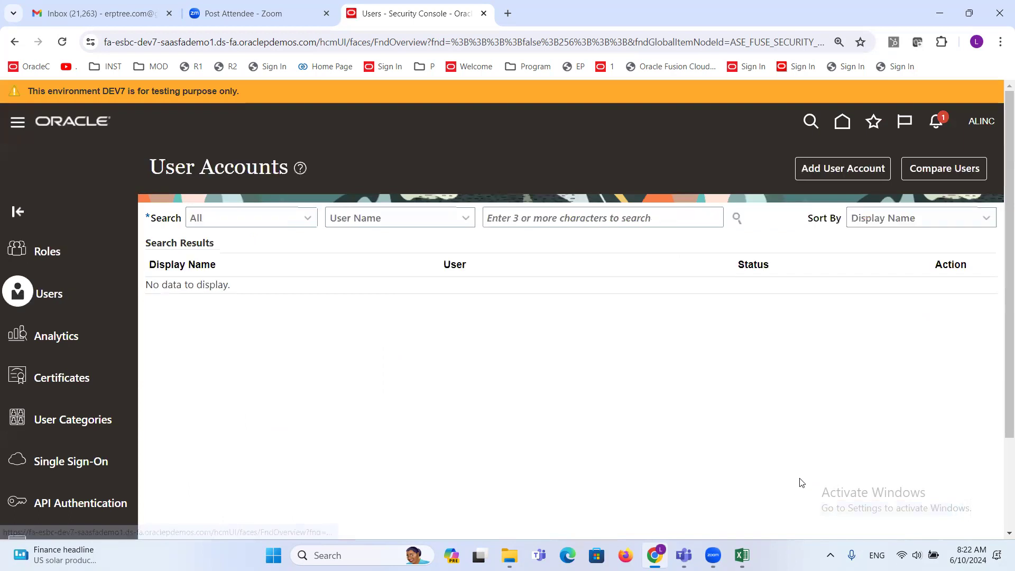
left_click(602, 220)
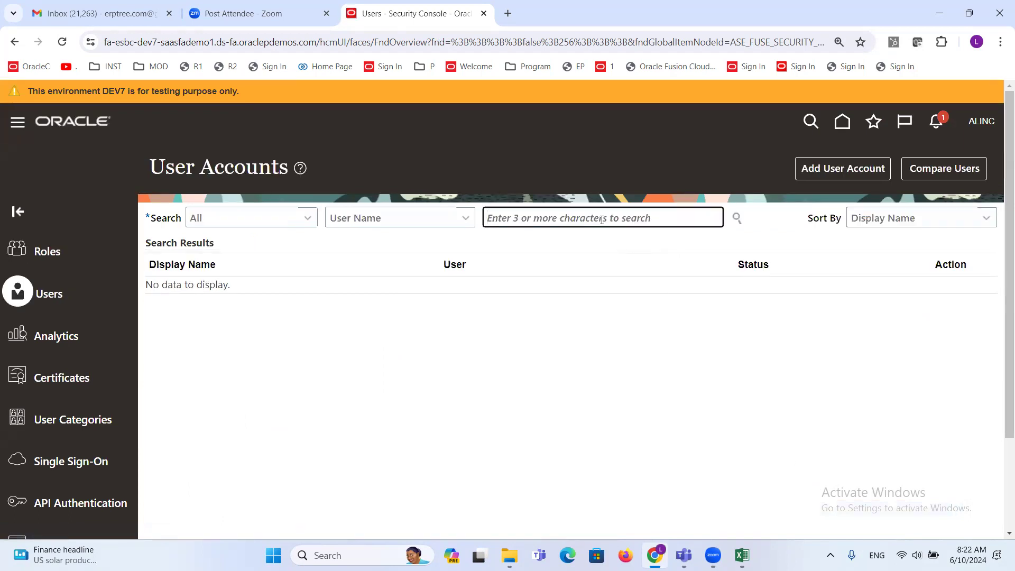
type("ALINC")
key("Return")
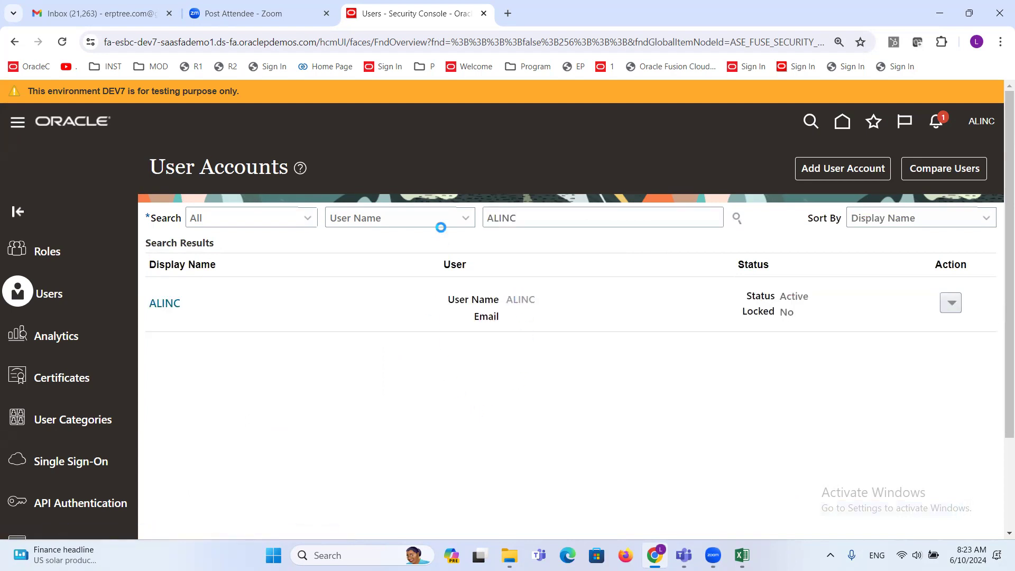
left_click(851, 175)
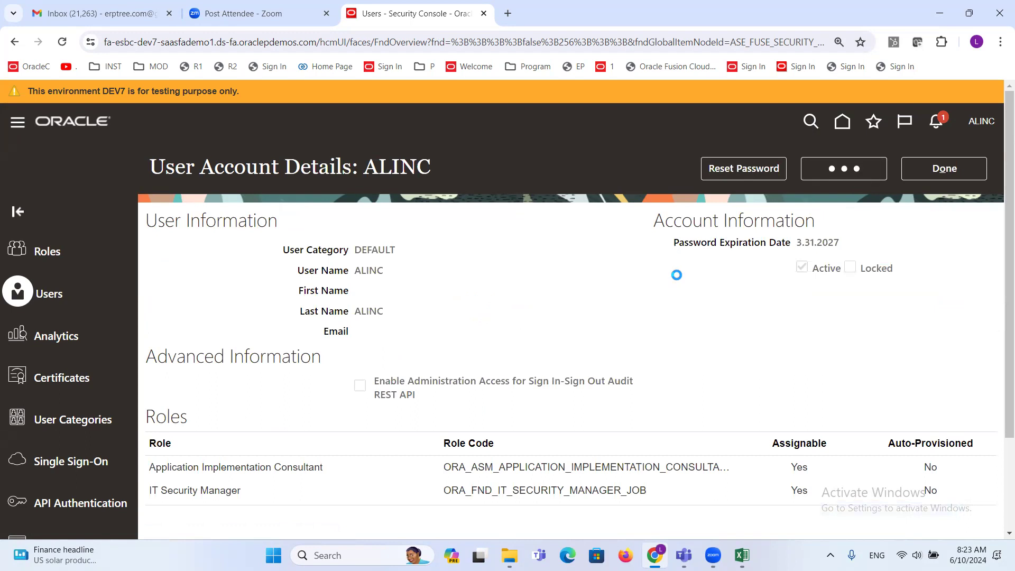
Copy the General Accounting Manager role name from the Excel sheet and add ORA_GL_GENERAL_ACCOUNTING_MANAGER_JOB as a role membership in the Security Console
left_click(740, 509)
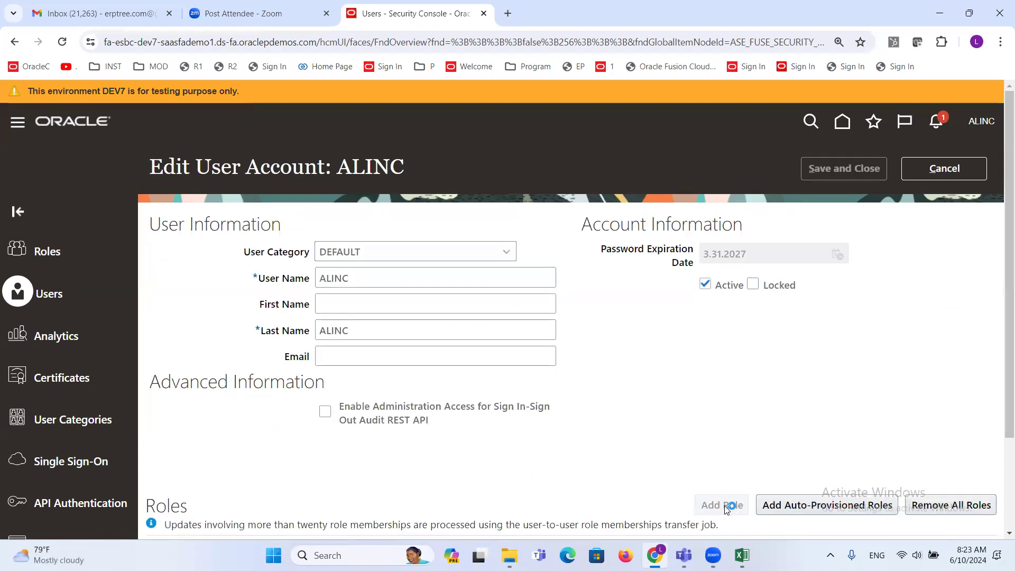
left_click(742, 555)
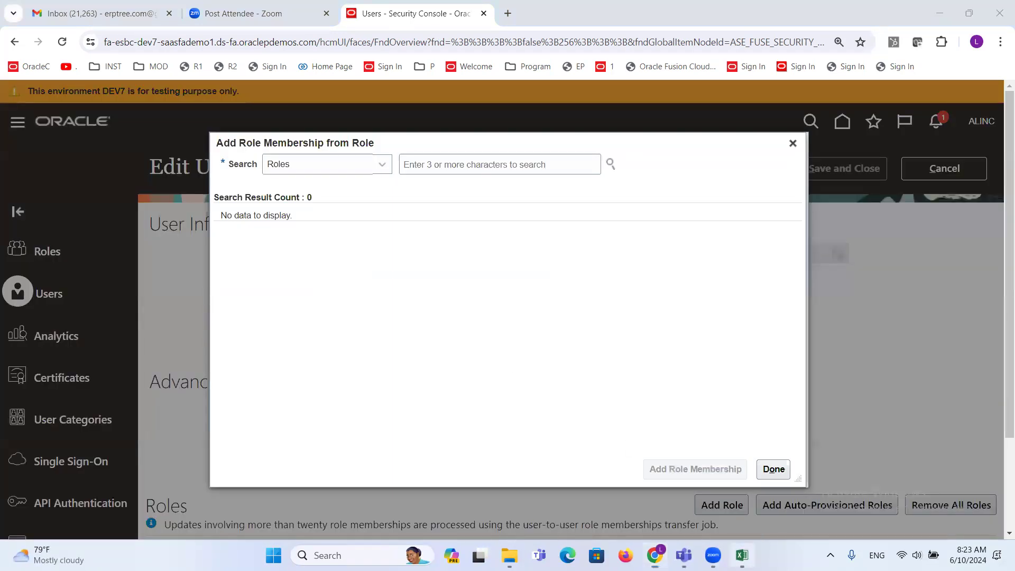
left_click(708, 228)
key("ctrl+c")
key("alt+Tab")
left_click(413, 168)
key("ctrl+v")
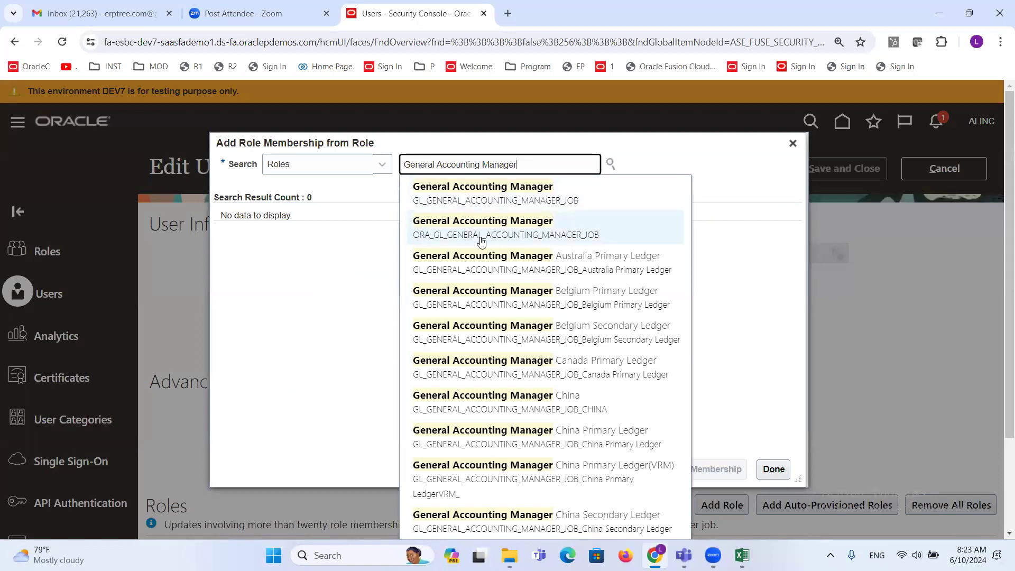
left_click(429, 230)
left_click(310, 224)
left_click(682, 471)
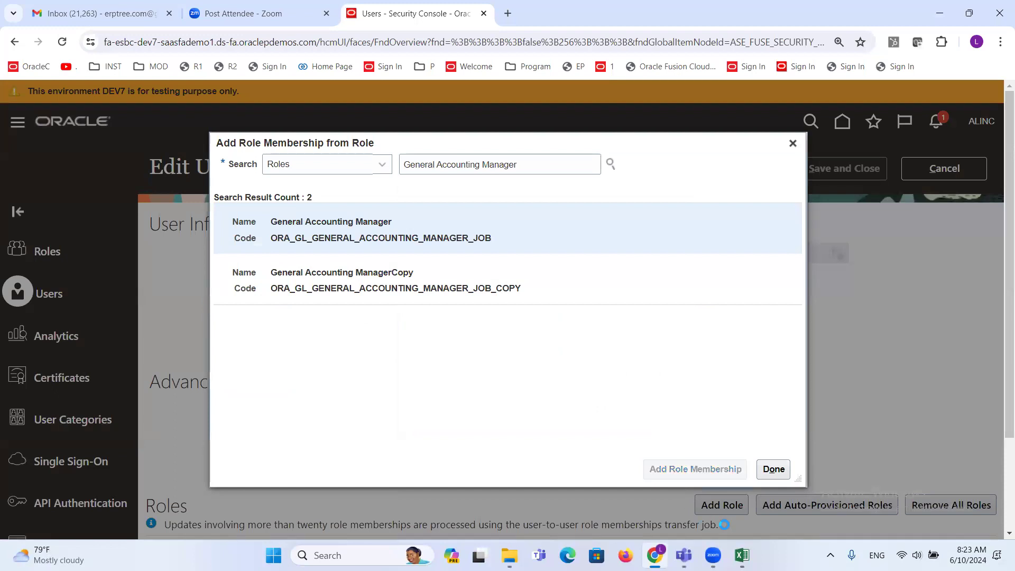
Copy General Accountant from the Excel role list and add the ORA_GL_GENERAL_ACCOUNTANT_JOB role membership to the ALINC account
key("alt+Tab")
left_click(709, 247)
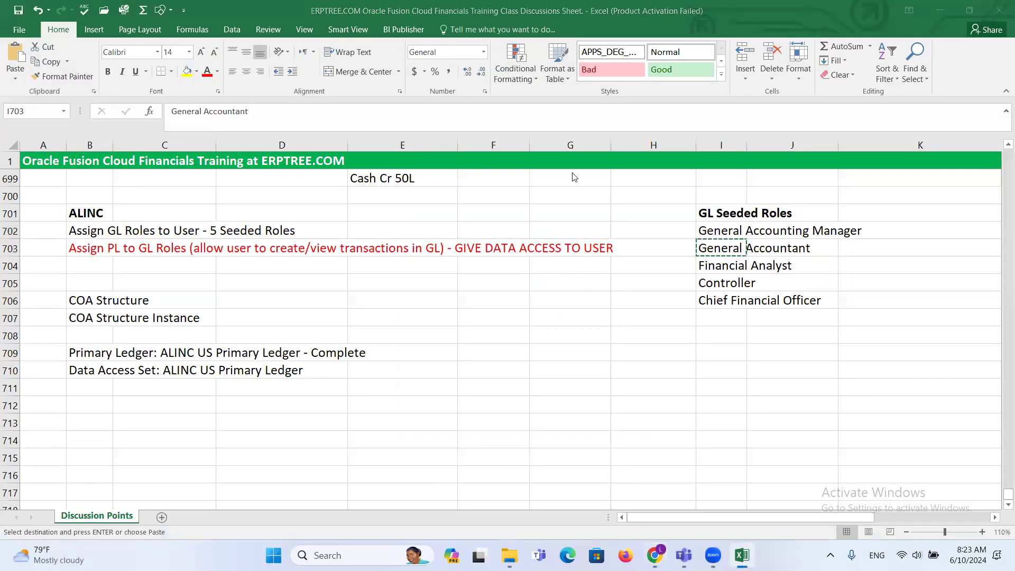
key("alt+Tab")
double_click(535, 164)
triple_click(536, 164)
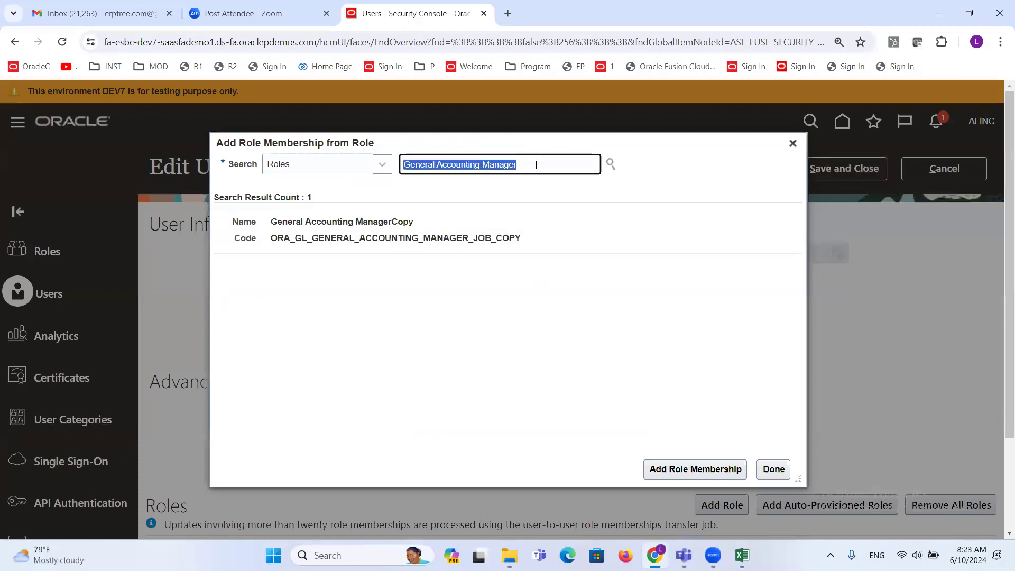
key("ctrl+v")
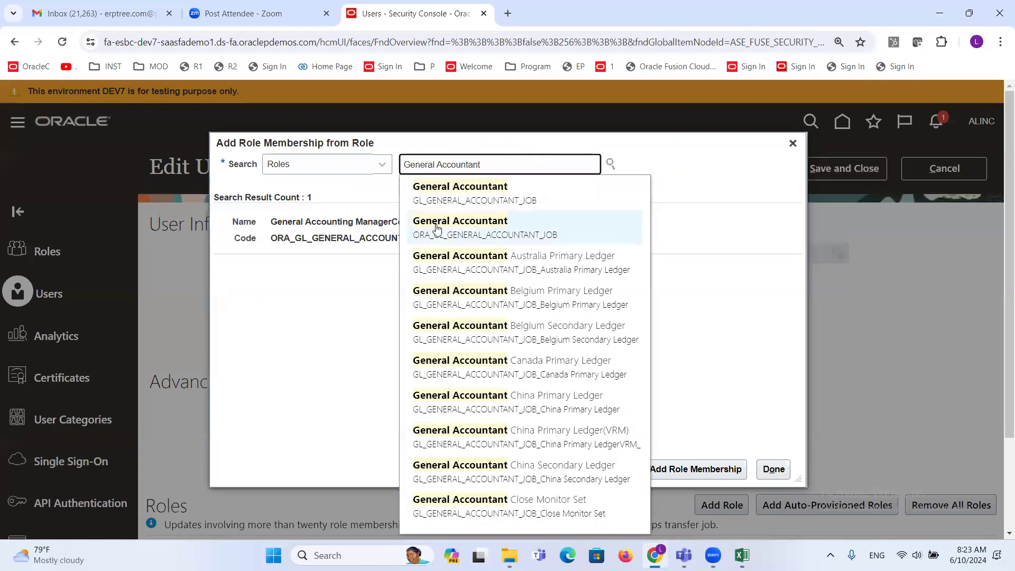
left_click(438, 226)
left_click(337, 251)
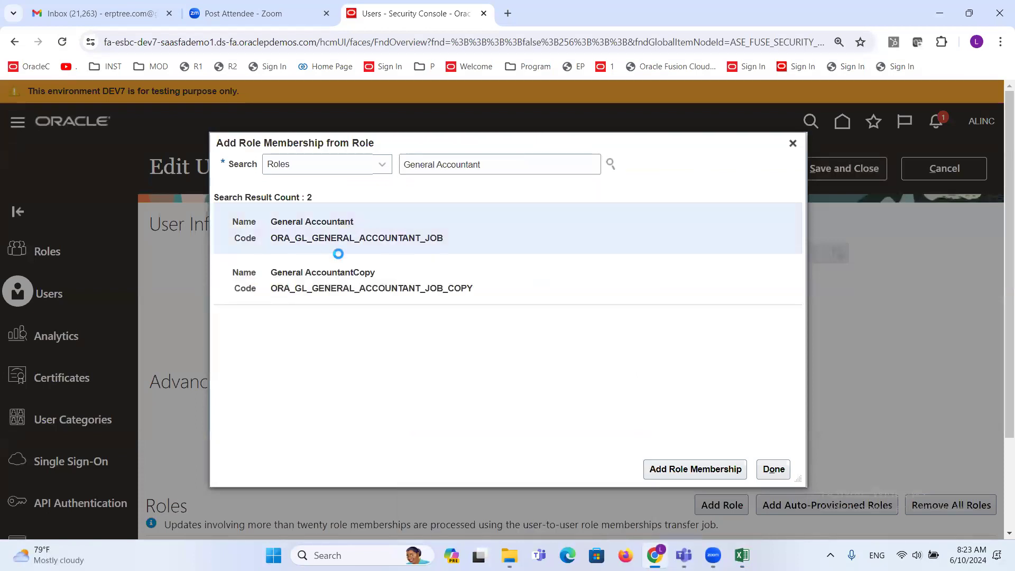
left_click(695, 469)
Copy Financial Analyst from the Excel role list and add the ORA_GL_FINANCIAL_ANALYST_JOB role membership to the ALINC account
key("alt+Tab")
left_click(732, 265)
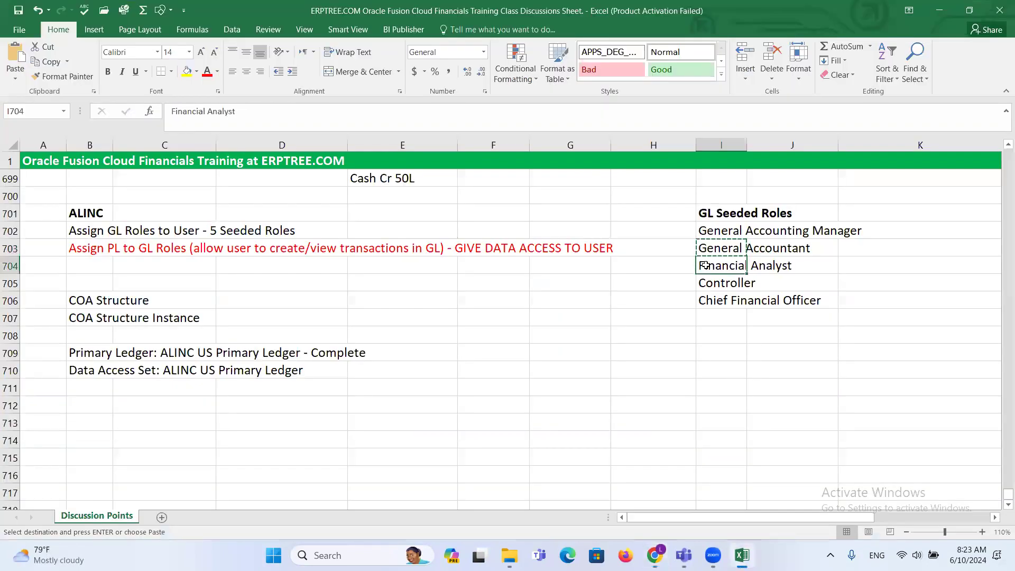
key("ctrl+c")
key("alt+Tab")
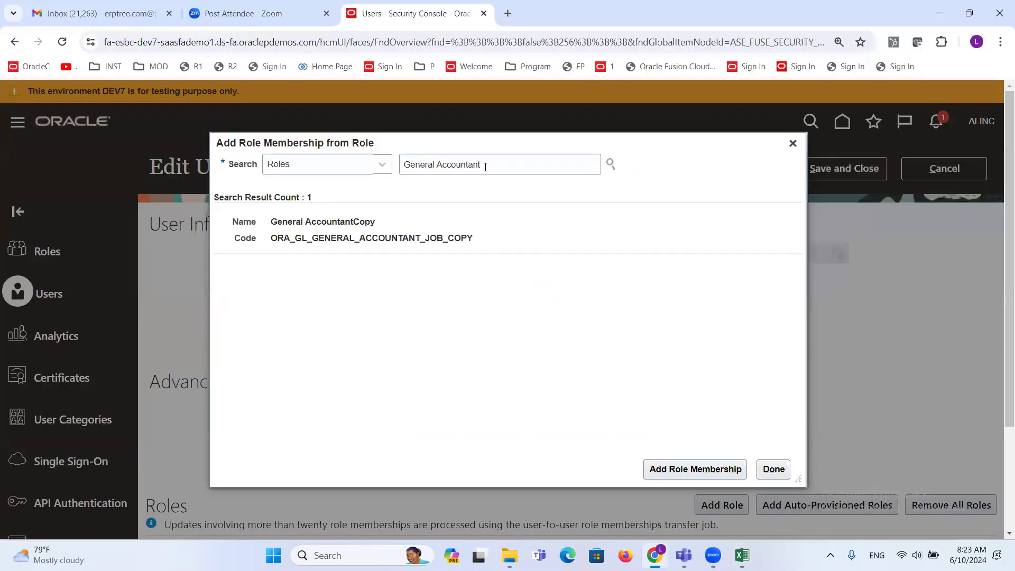
triple_click(489, 164)
key("ctrl+v")
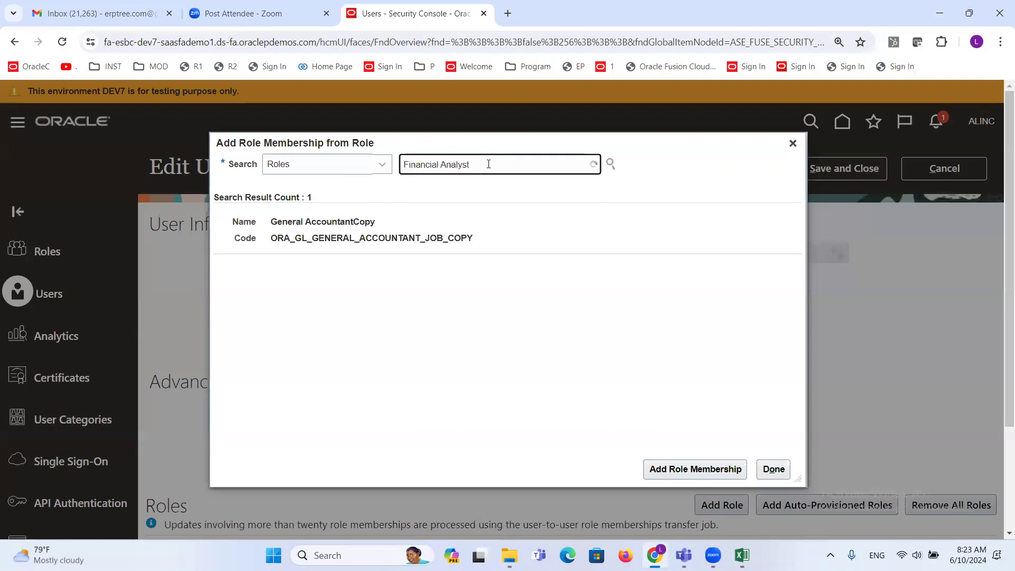
left_click(465, 222)
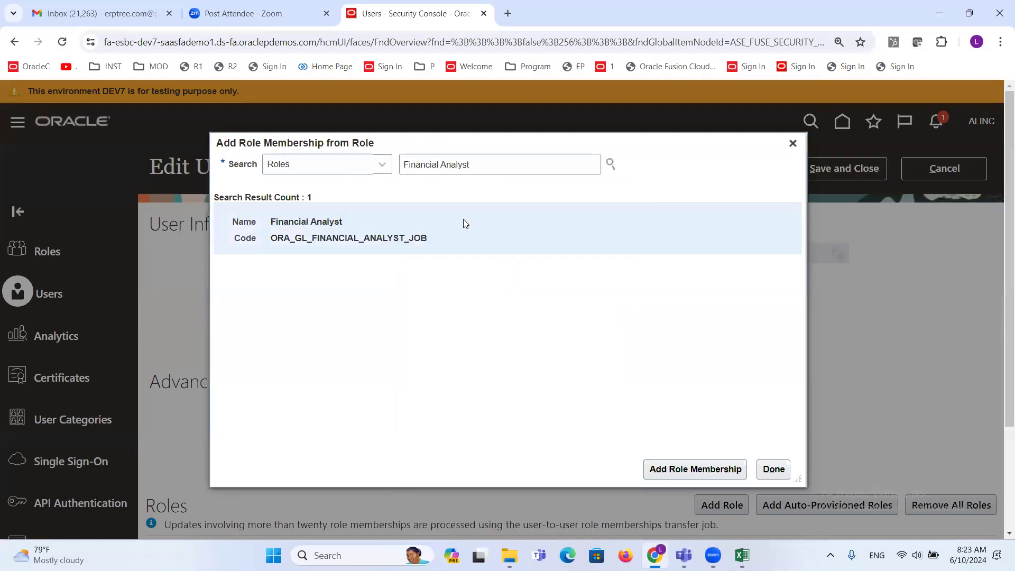
left_click(677, 467)
Copy Controller from the Excel role list and add the GL_CONTROLLER_JOB role membership to the ALINC account
key("alt+Tab")
key("ctrl+c")
left_click(709, 282)
key("ctrl+c")
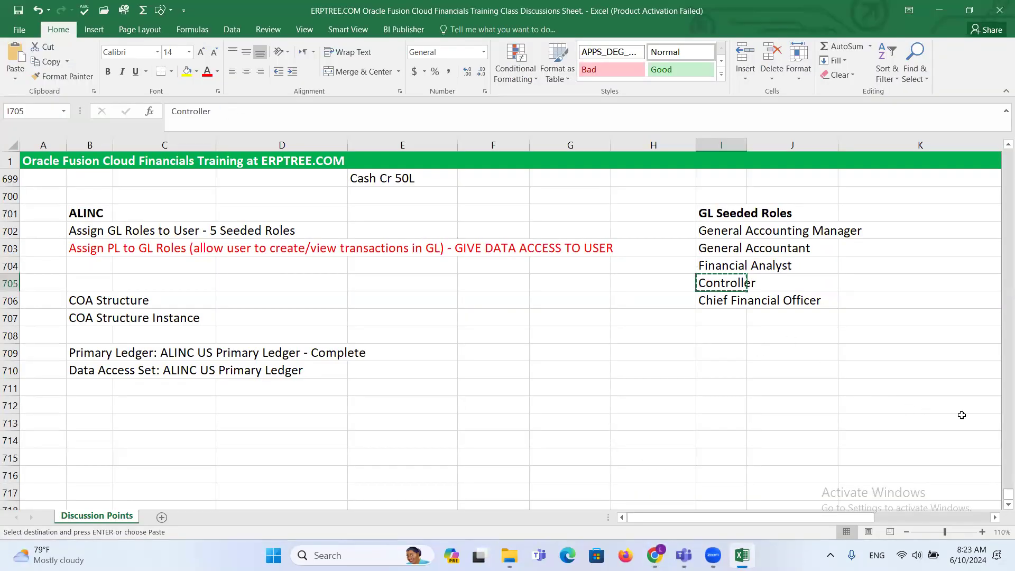
key("alt+Tab")
triple_click(500, 167)
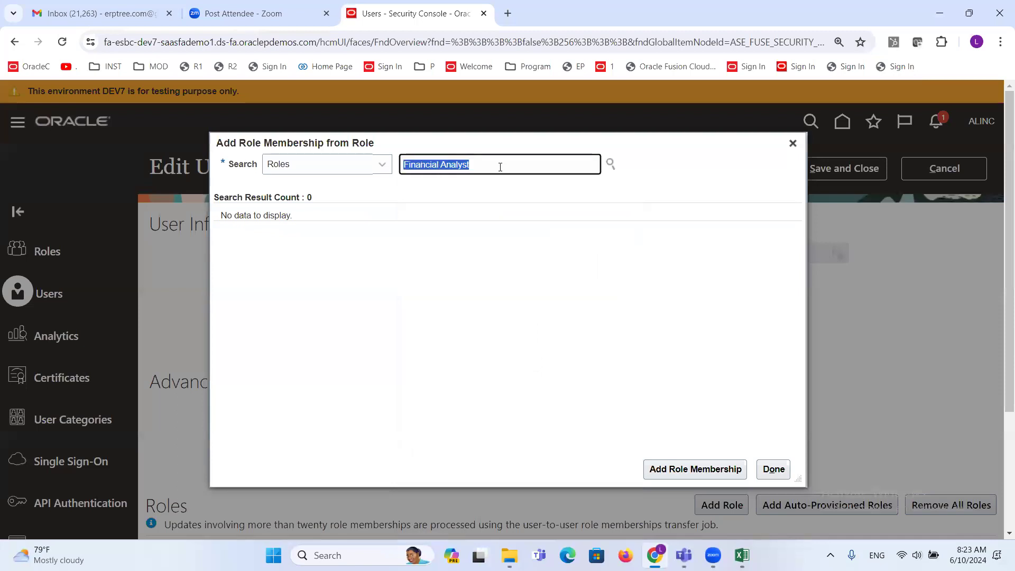
key("ctrl+v")
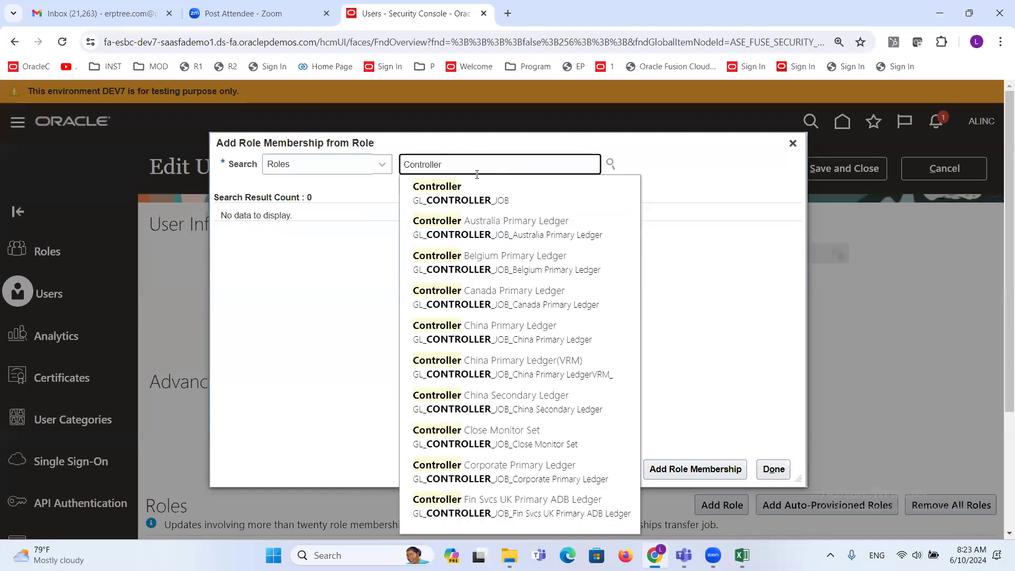
left_click(475, 191)
left_click(395, 230)
left_click(671, 478)
Copy Chief Financial Officer from the Excel role list, add the GL_CHIEF_FINANCIAL_OFFICER_JOB role membership, and save the ALINC user account
left_click(698, 305)
key("ctrl+c")
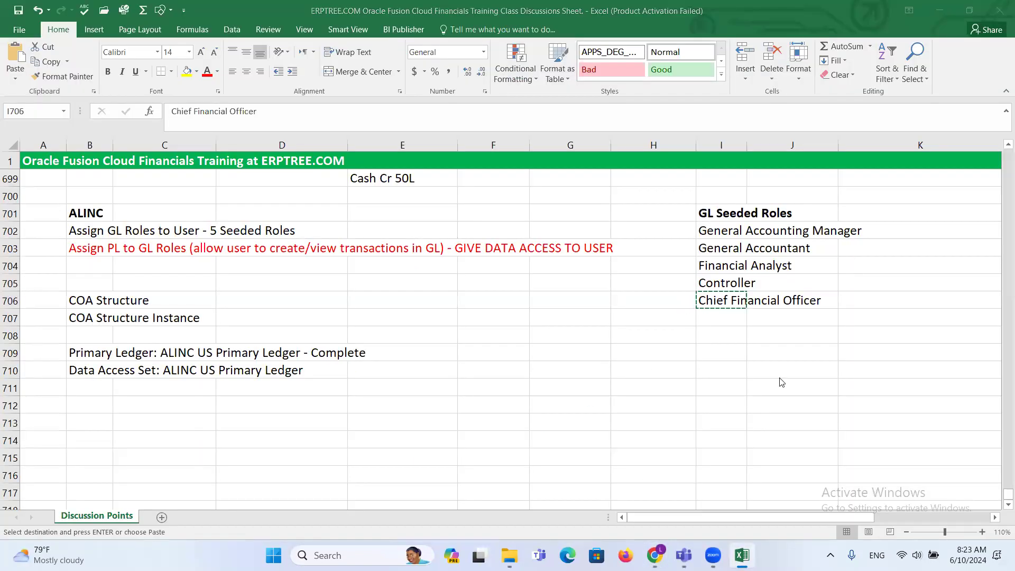
key("alt+Tab")
double_click(458, 165)
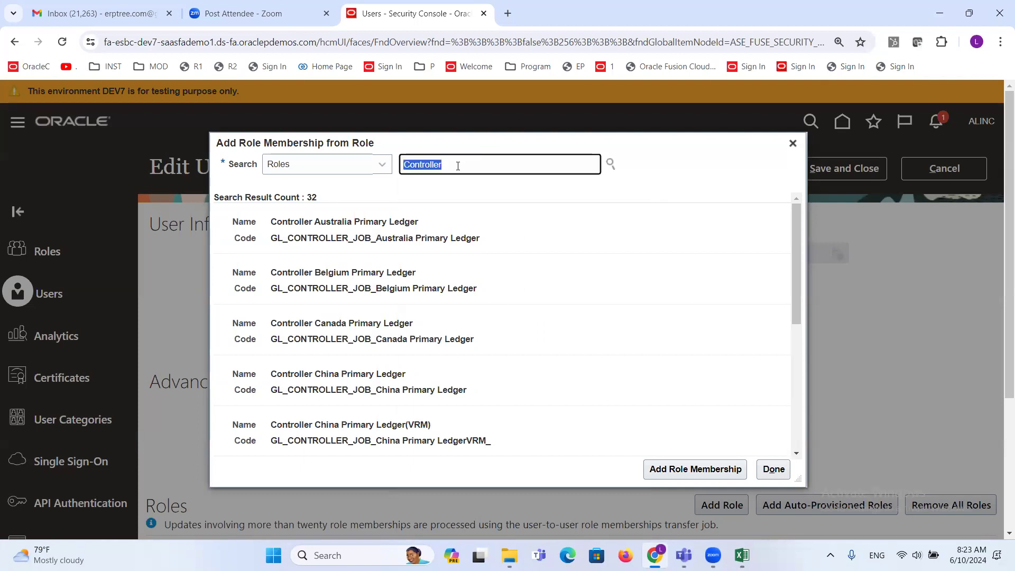
key("ctrl+v")
left_click(476, 186)
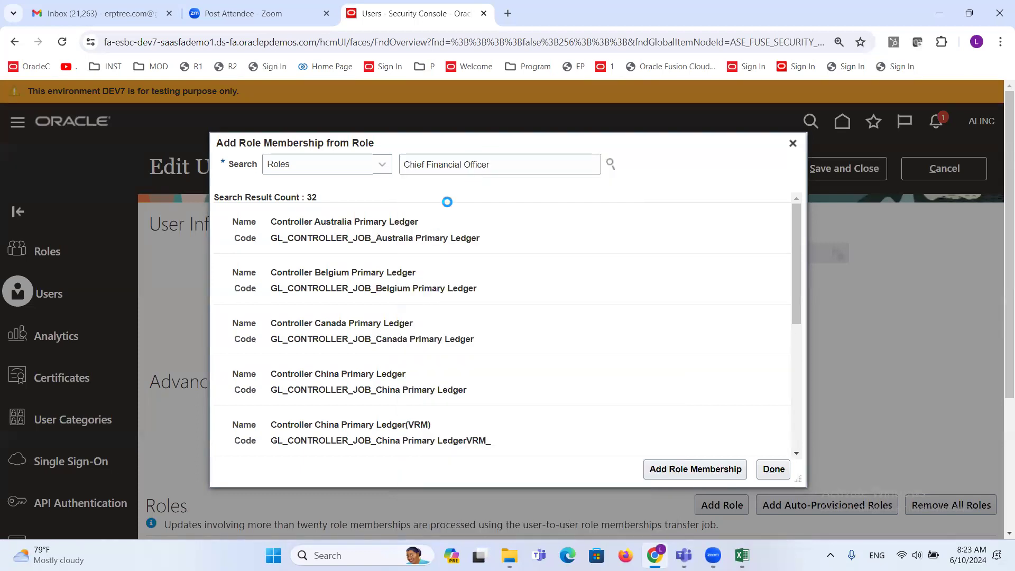
left_click(694, 469)
left_click(773, 469)
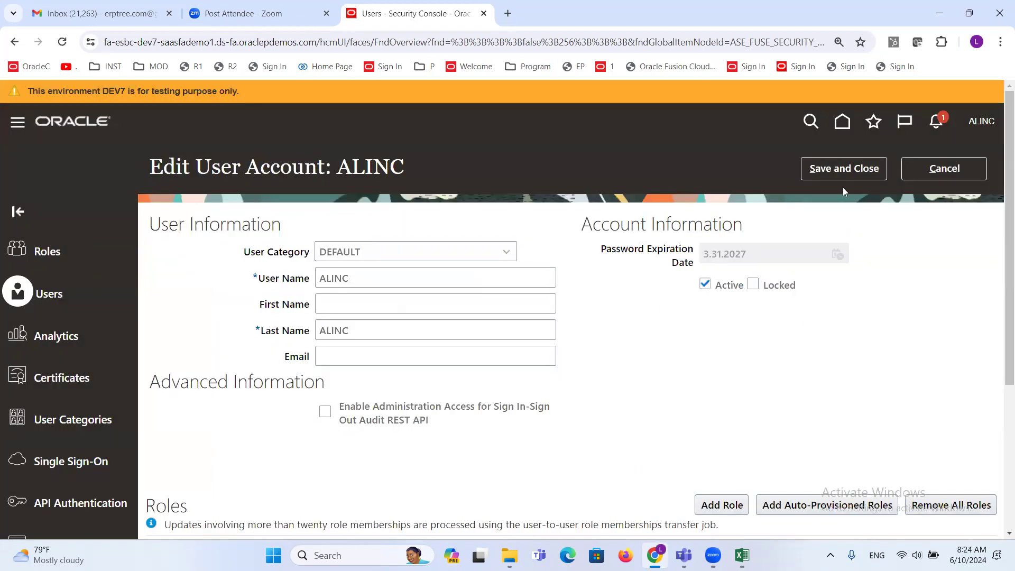
left_click(844, 169)
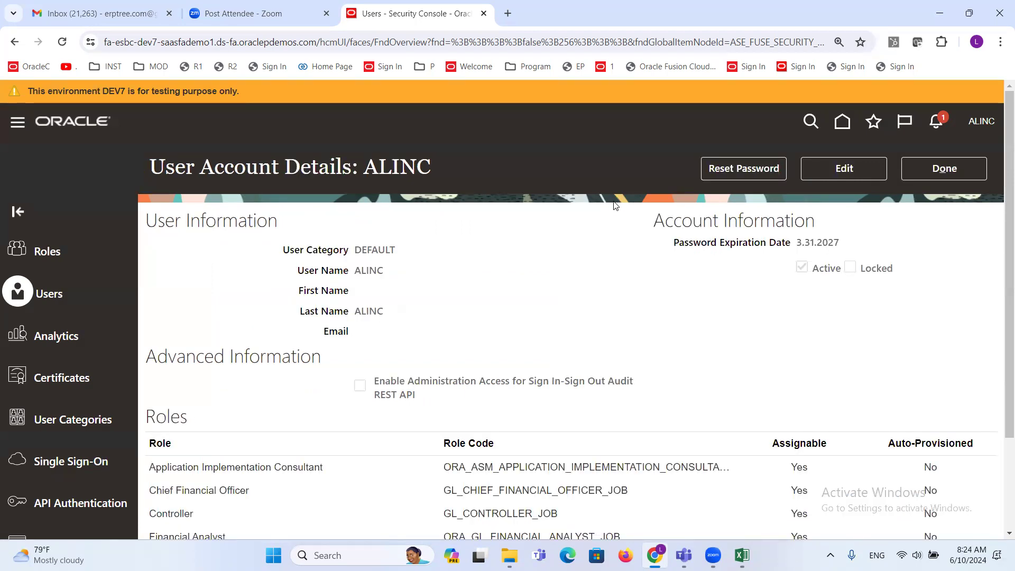
left_click(946, 170)
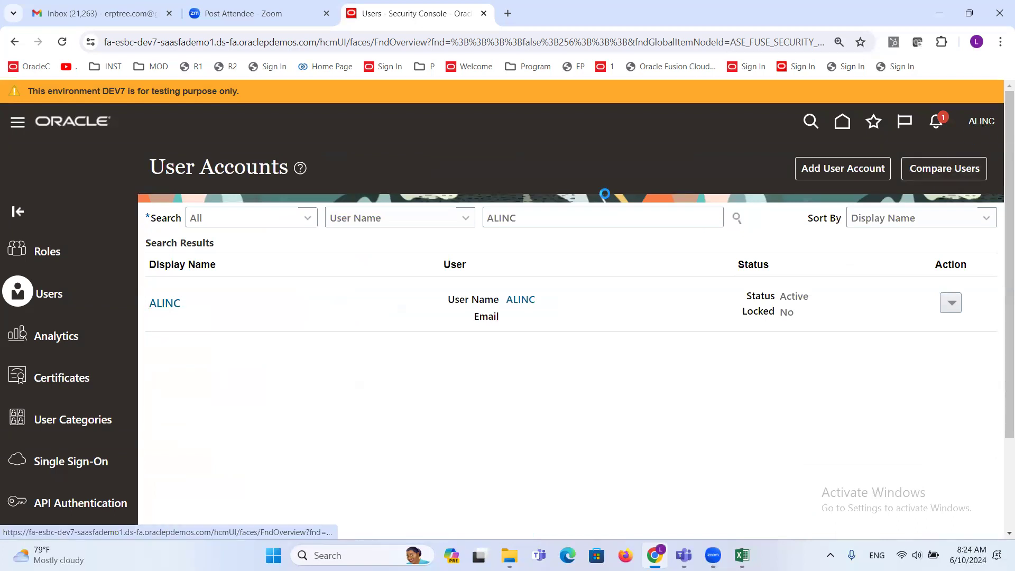
Go to Setup and Maintenance and search the Financials setup tasks for "Data access for users"
left_click(981, 122)
left_click(731, 336)
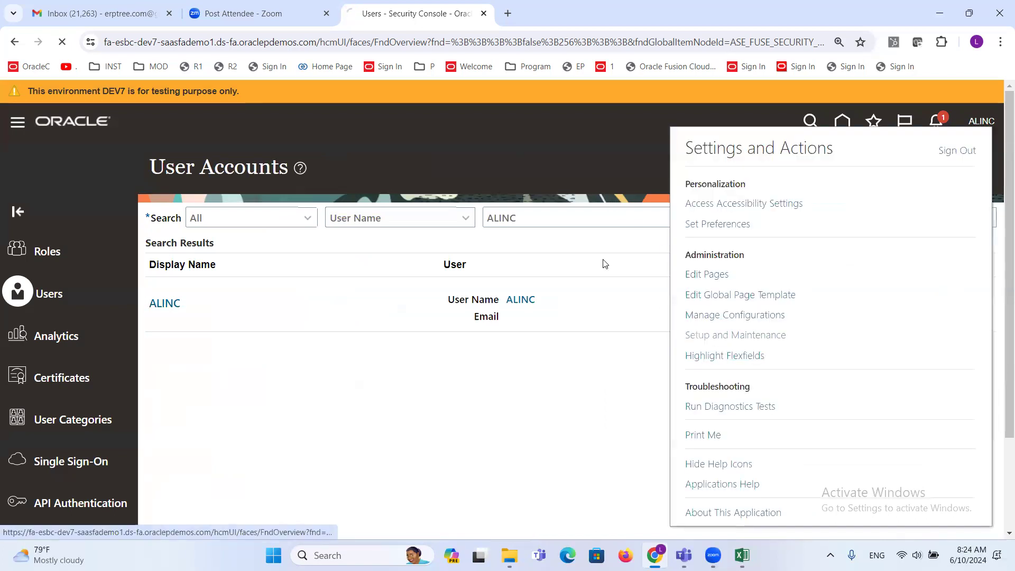
left_click(497, 221)
type("D")
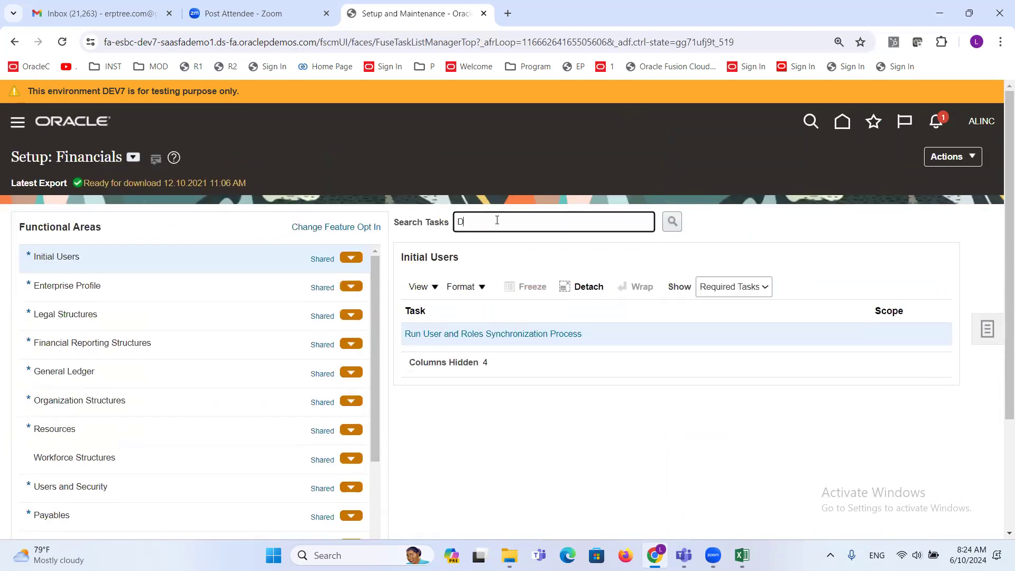
type("ata access for users")
key("Return")
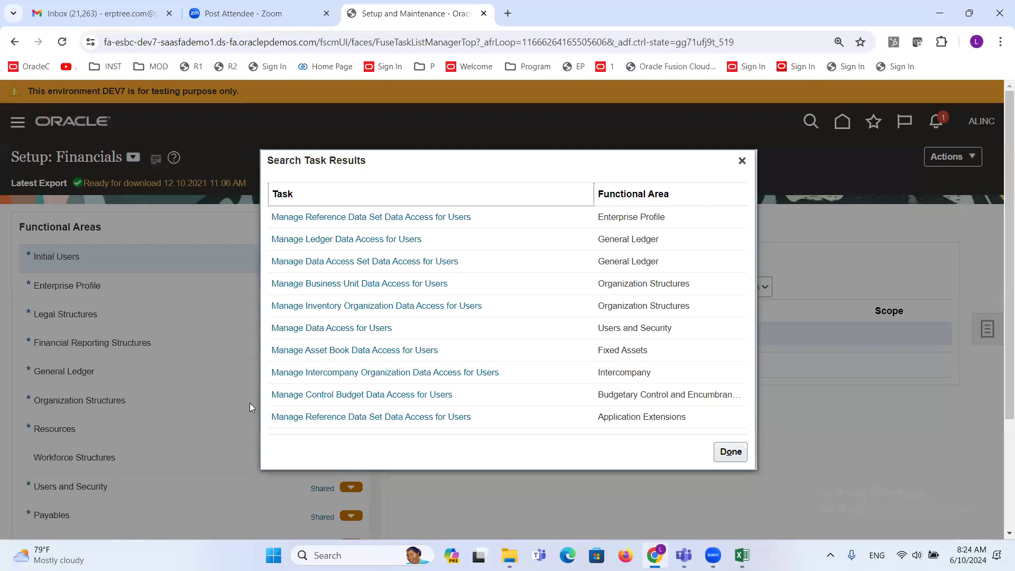
Open the Manage Data Access for Users task in the Users and Security functional area
left_click(319, 328)
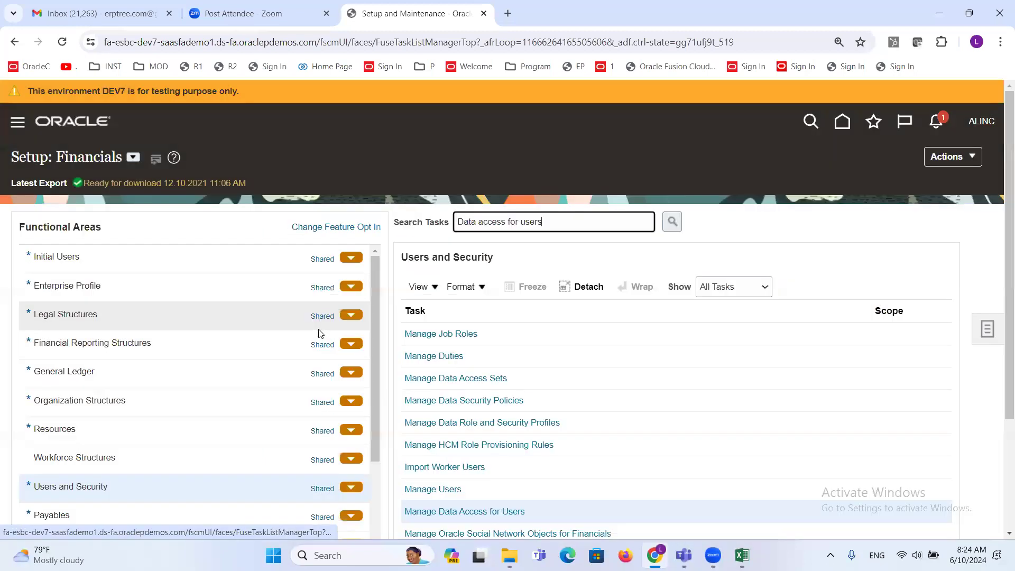
scroll(638, 322, "down", 3)
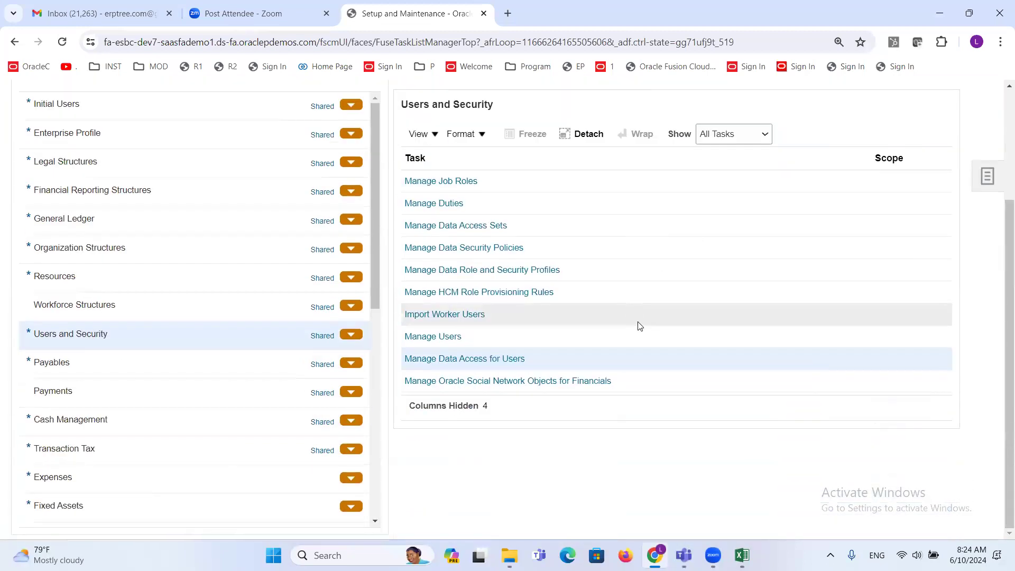
left_click(480, 358)
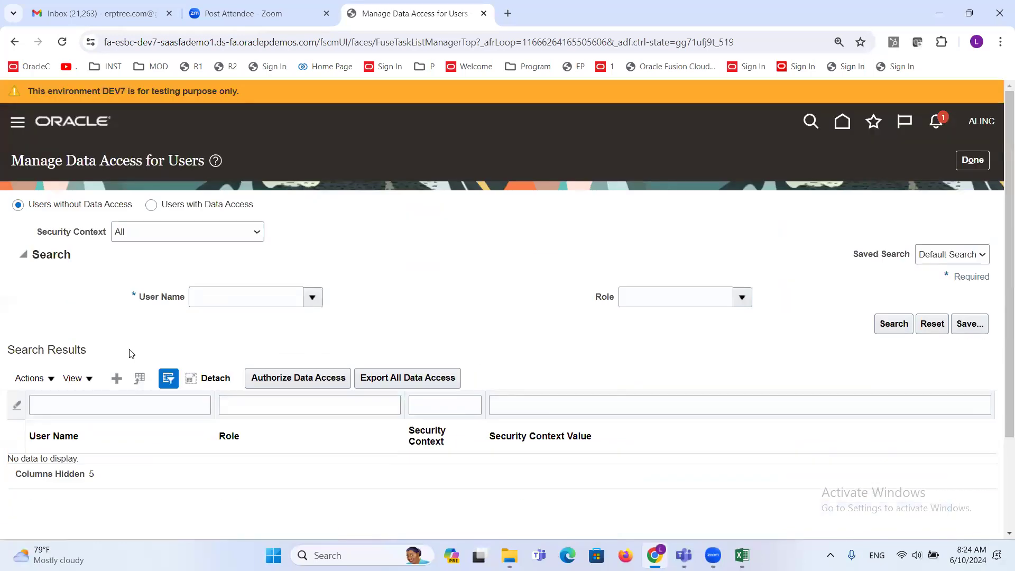
Create a new data access entry and set its user name to ALINC
left_click(118, 379)
left_click(266, 318)
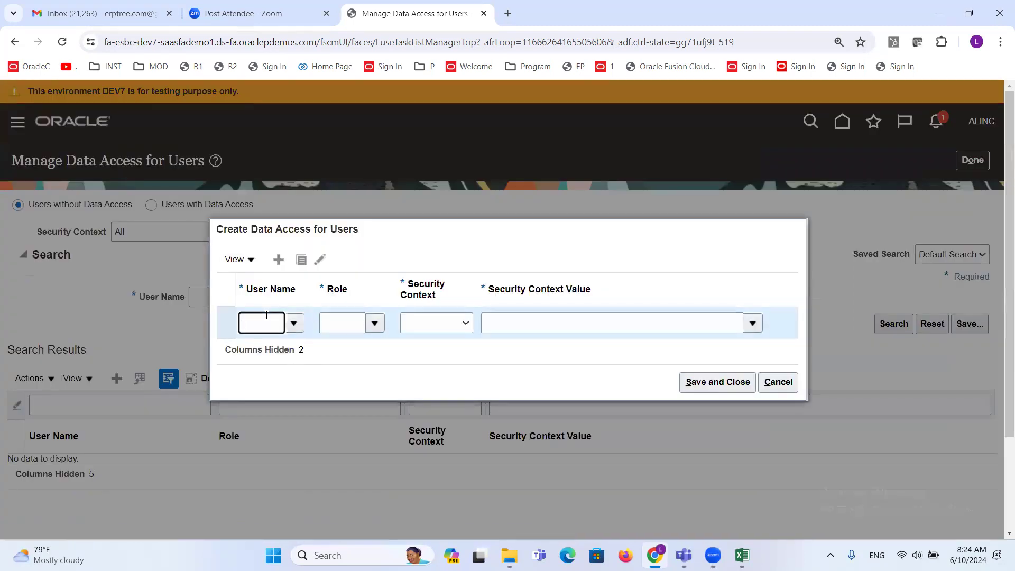
type("ALINC")
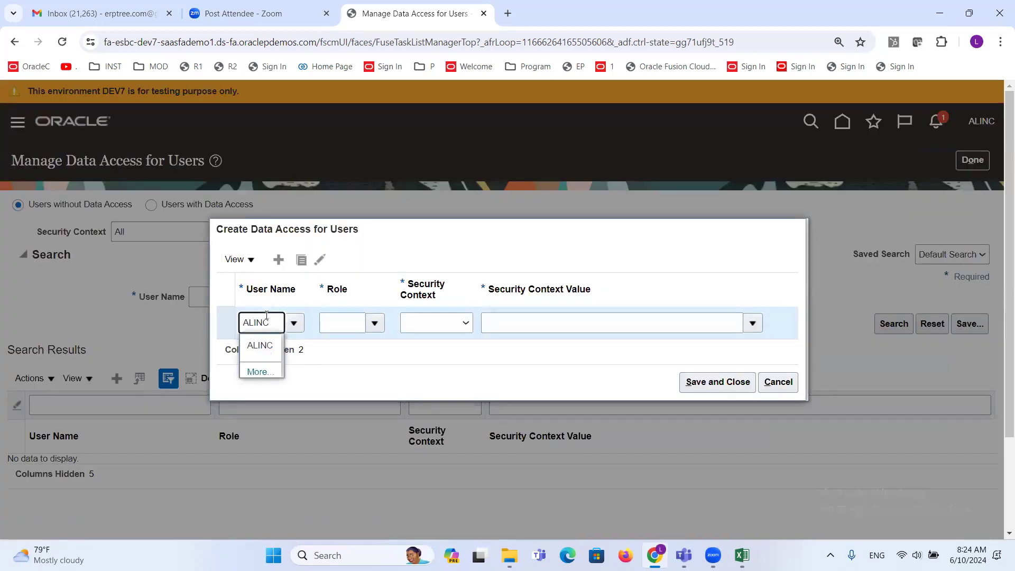
left_click(260, 345)
Set the role to Chief Financial Officer, and to Controller, examining the security context options offered for each
left_click(374, 322)
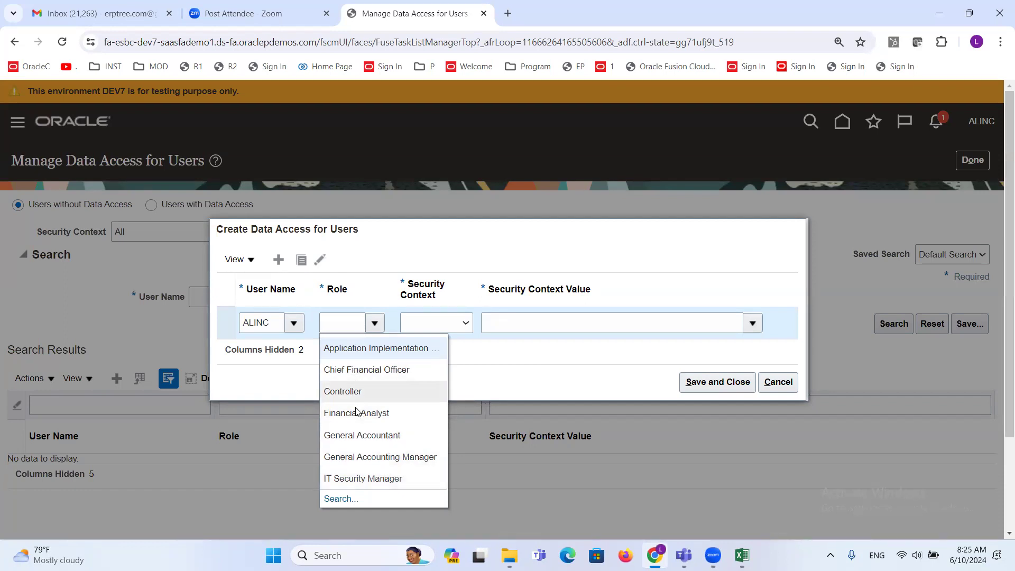
left_click(363, 370)
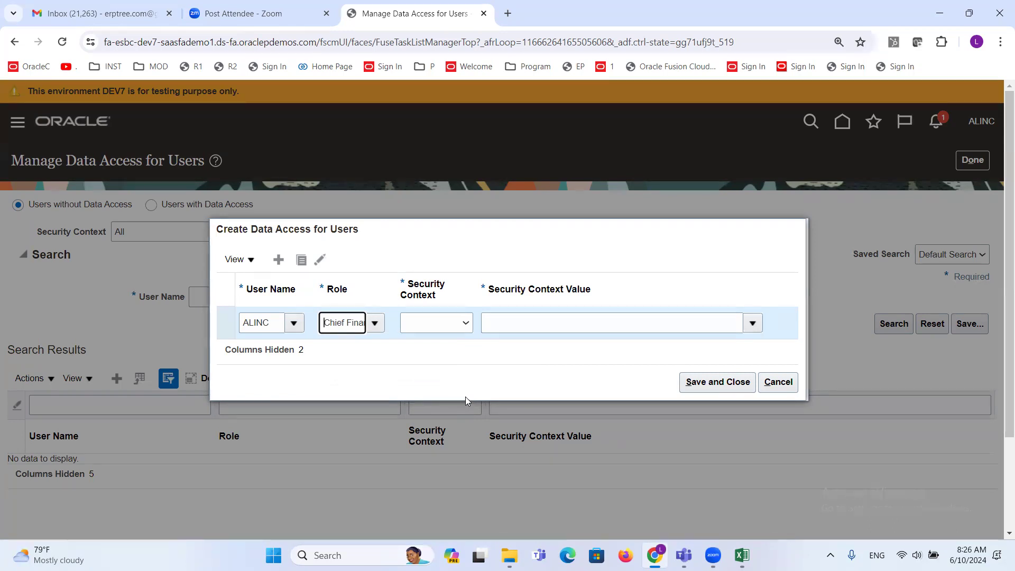
left_click(465, 325)
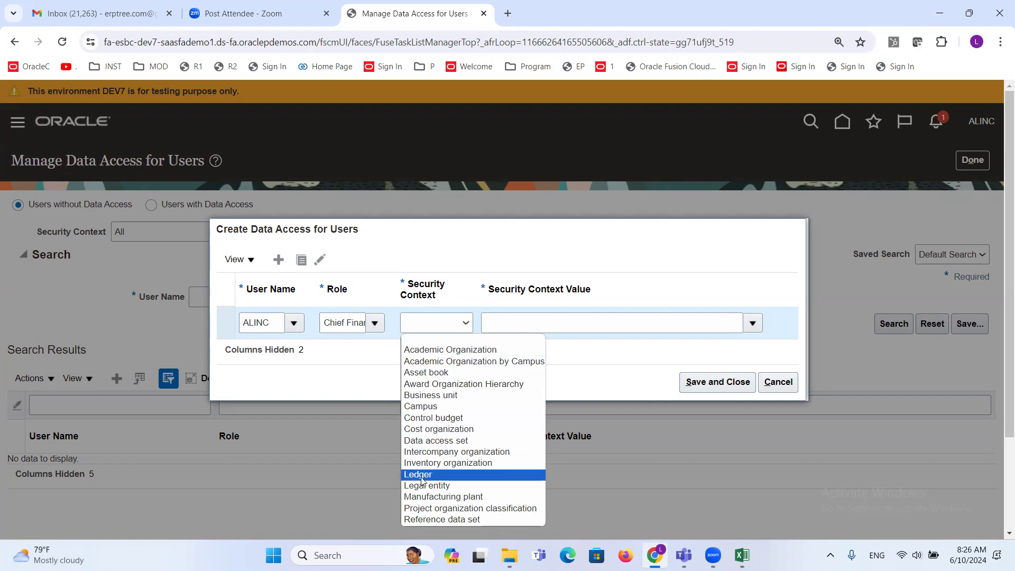
left_click(379, 255)
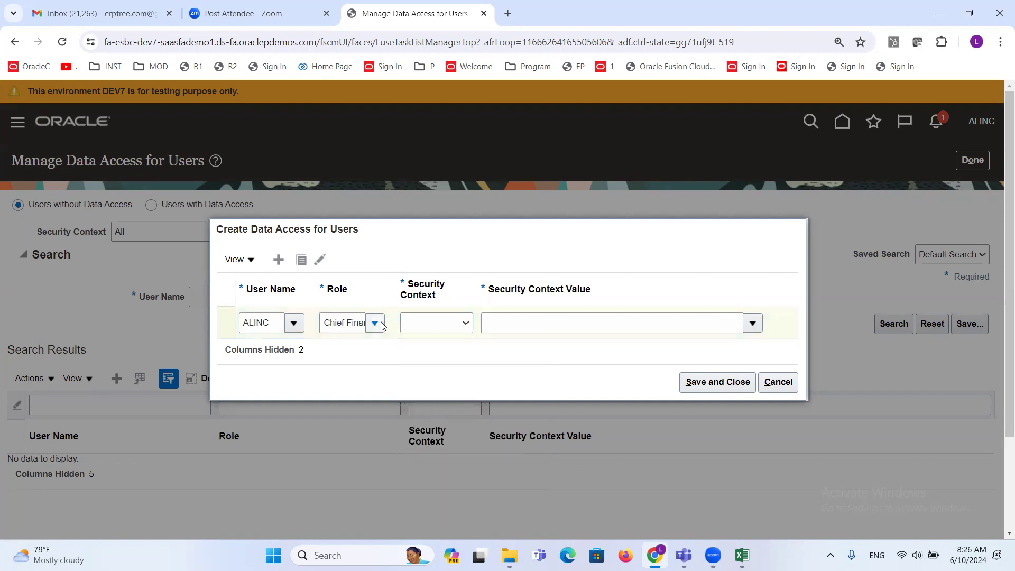
left_click(375, 323)
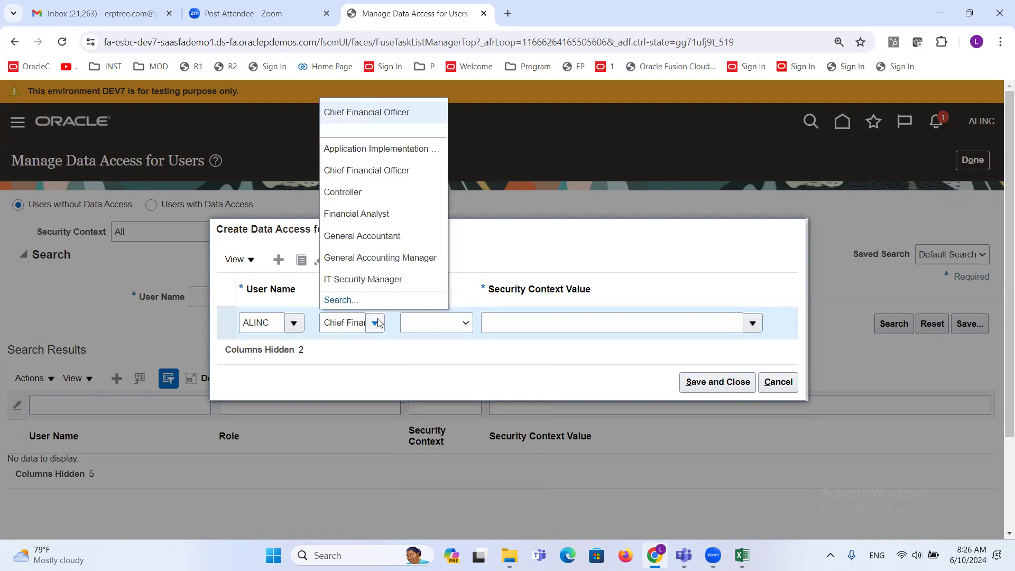
left_click(370, 200)
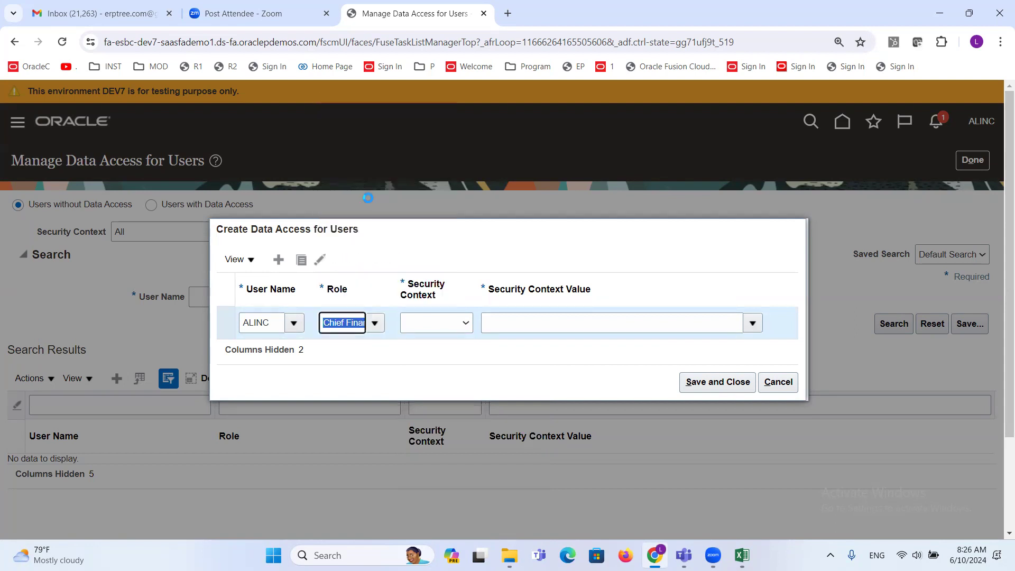
left_click(466, 325)
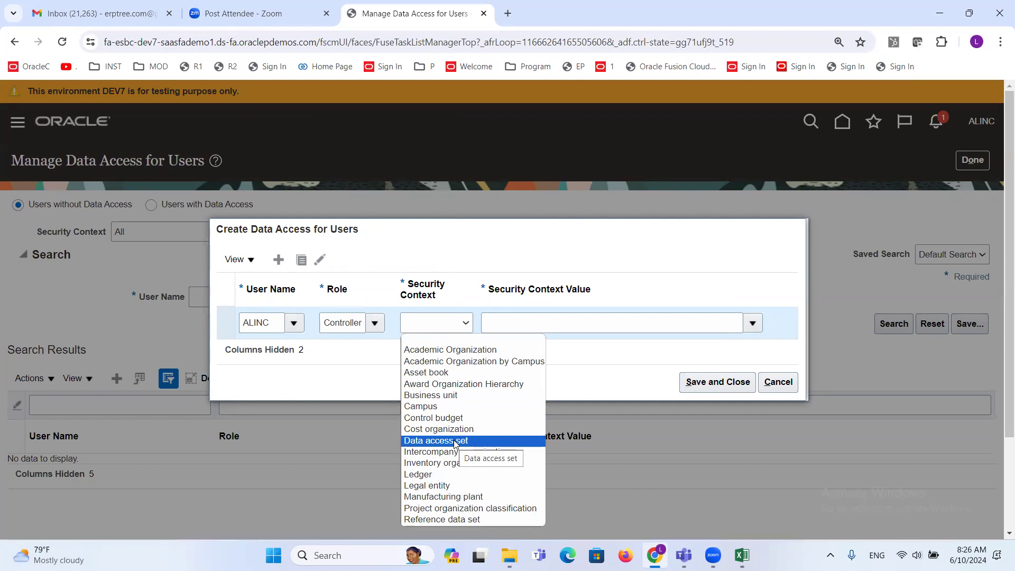
left_click(440, 255)
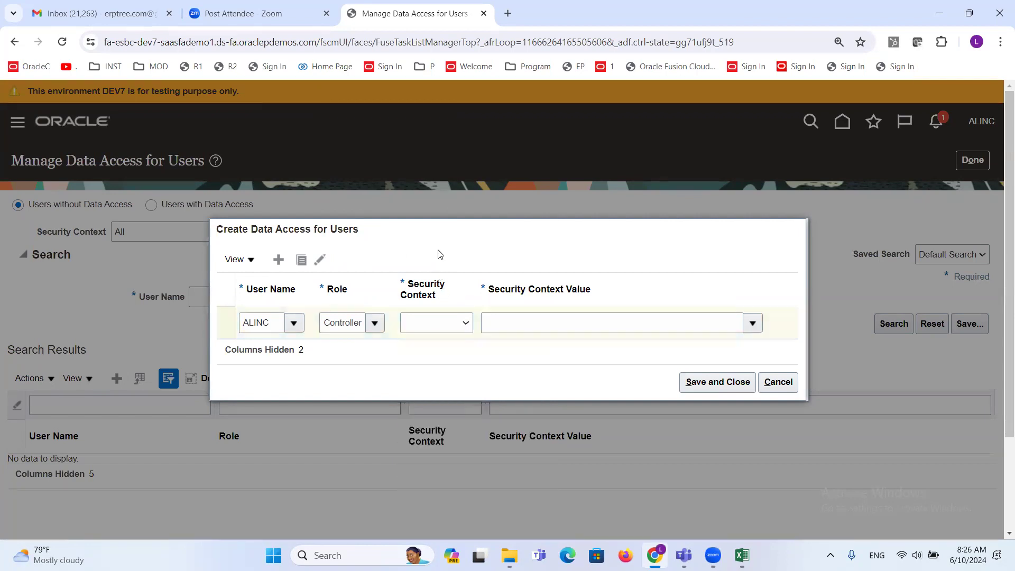
Examine the security context options for the General Accounting Manager and General Accountant roles by selecting each in the ALINC entry
left_click(374, 323)
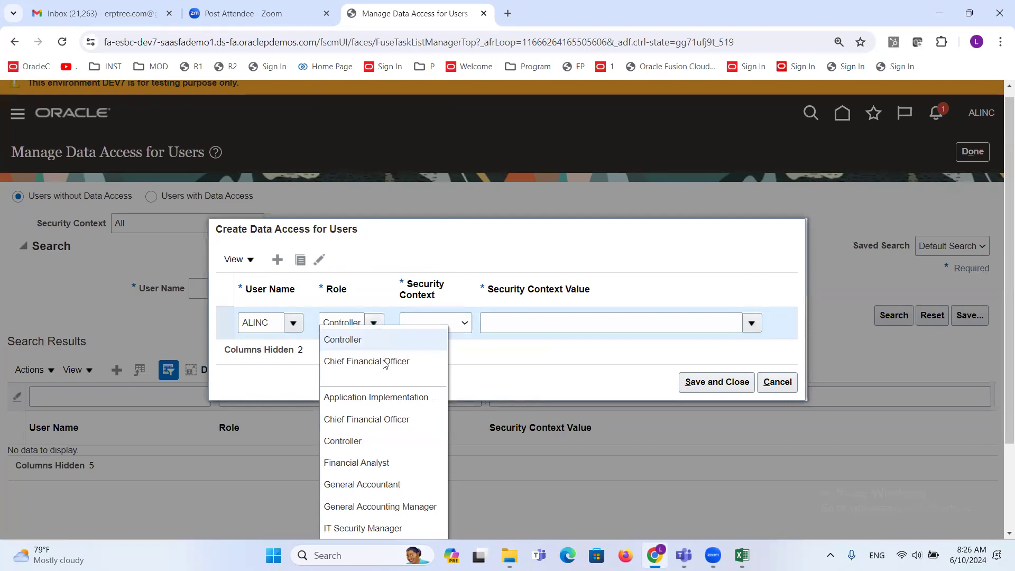
left_click(393, 506)
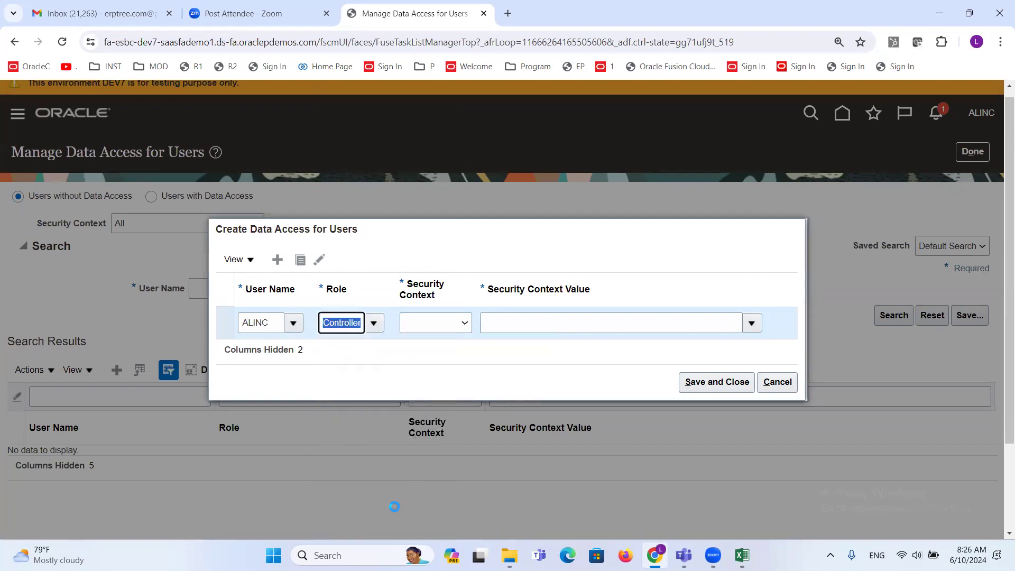
left_click(463, 324)
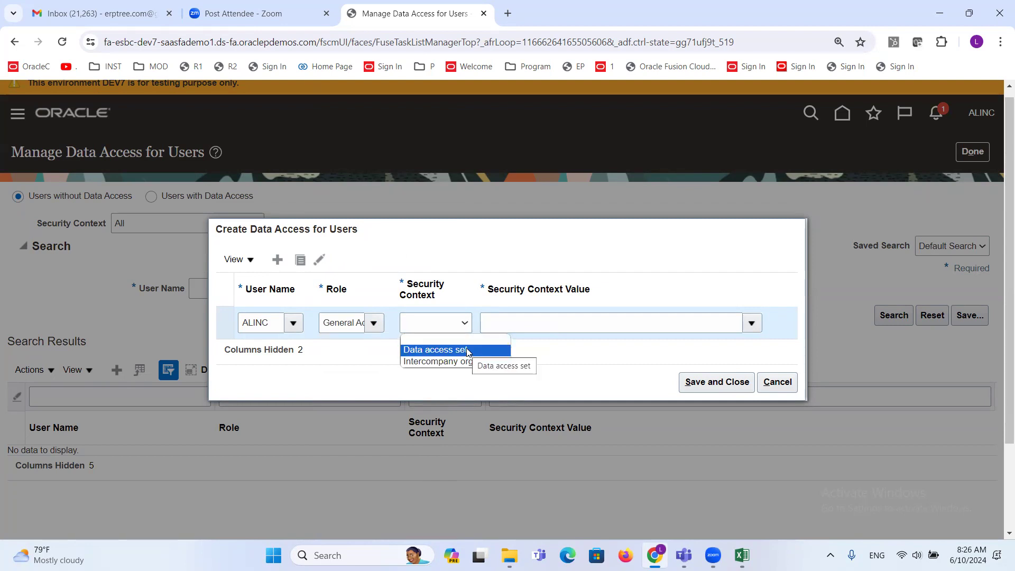
left_click(374, 324)
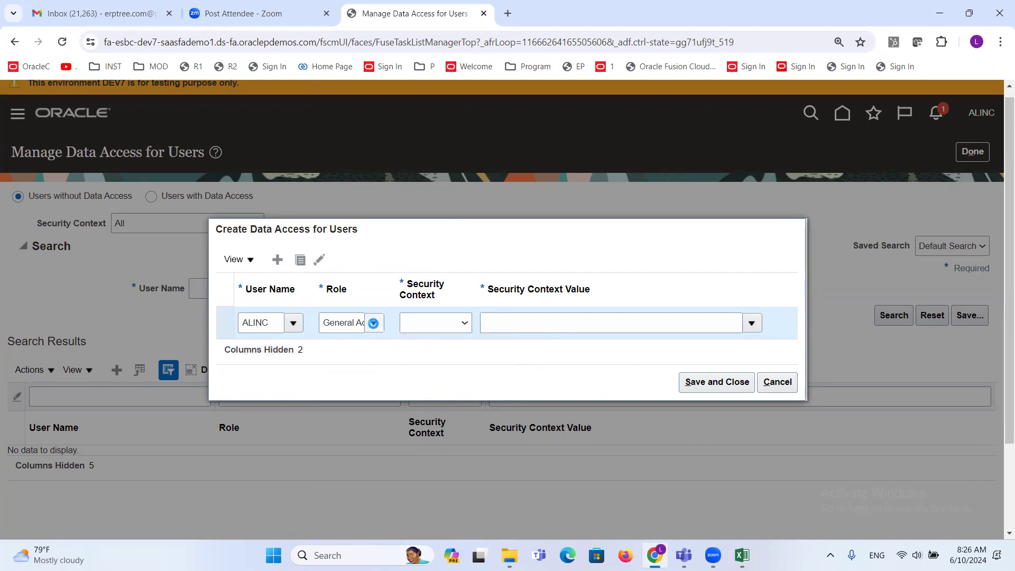
scroll(432, 433, "down", 3)
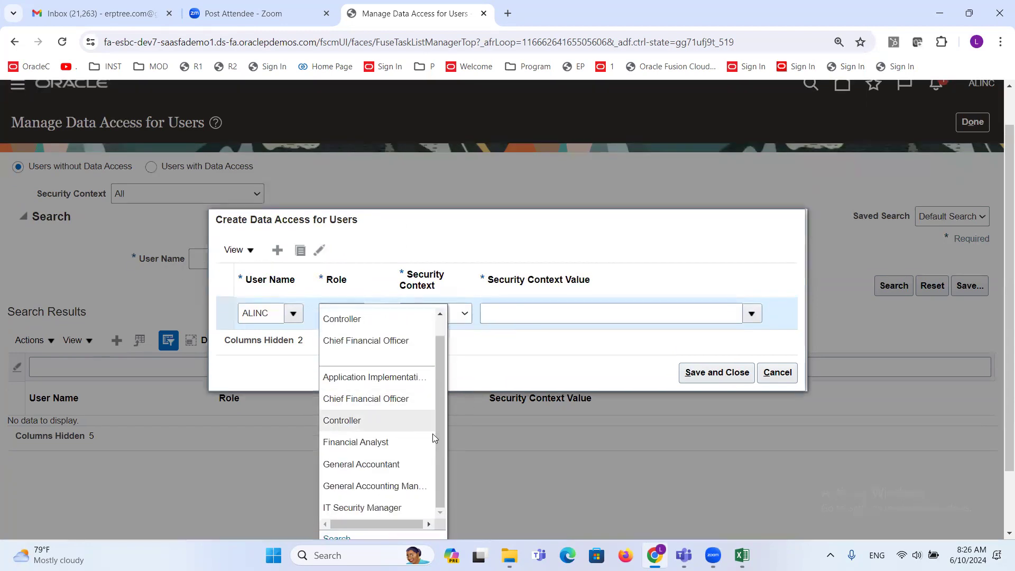
left_click(383, 407)
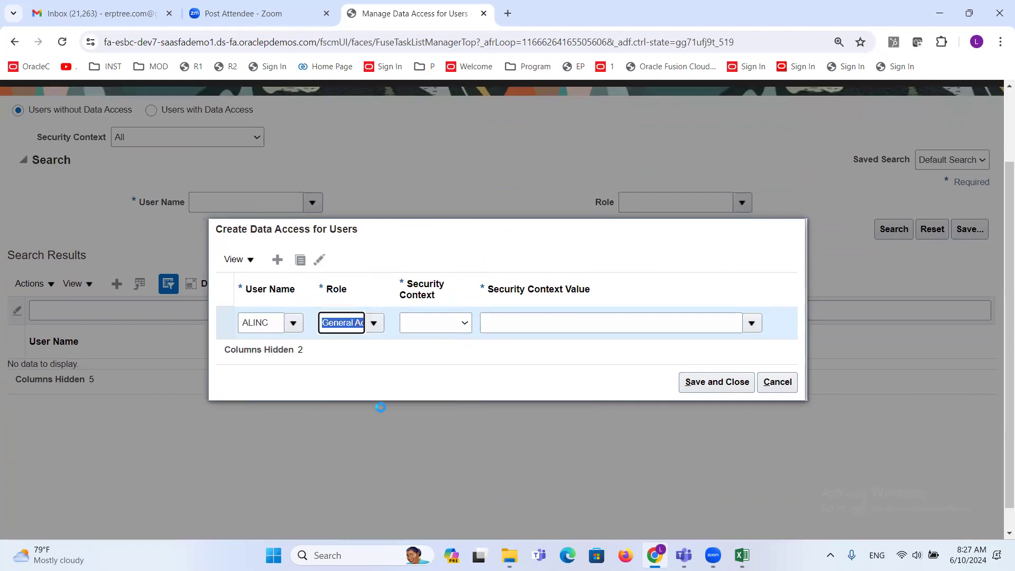
left_click(462, 324)
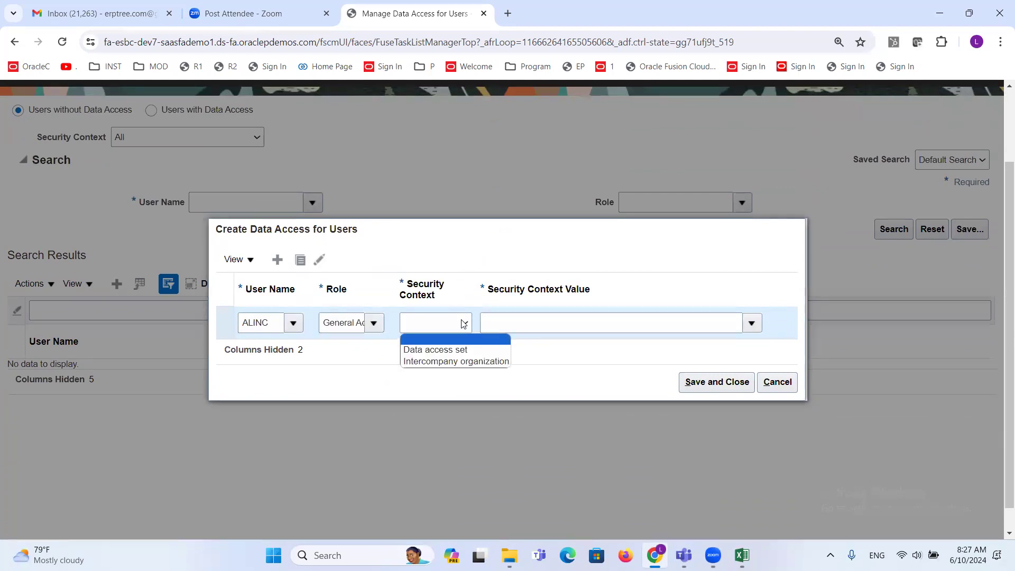
left_click(373, 323)
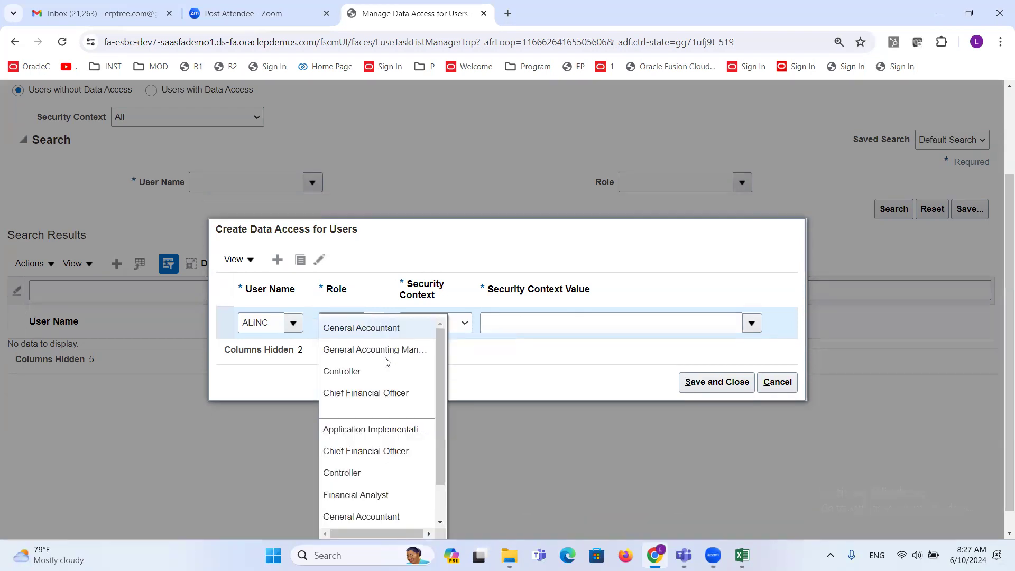
left_click(364, 327)
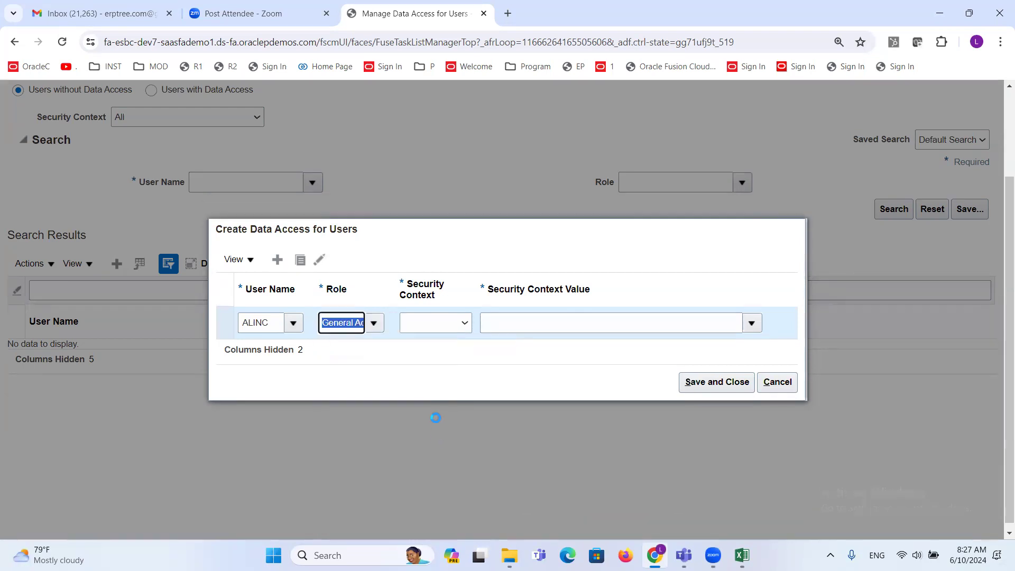
Set the entry's role to Financial Analyst, its security context to Data access set, and the security context value to ALINC US
left_click(372, 328)
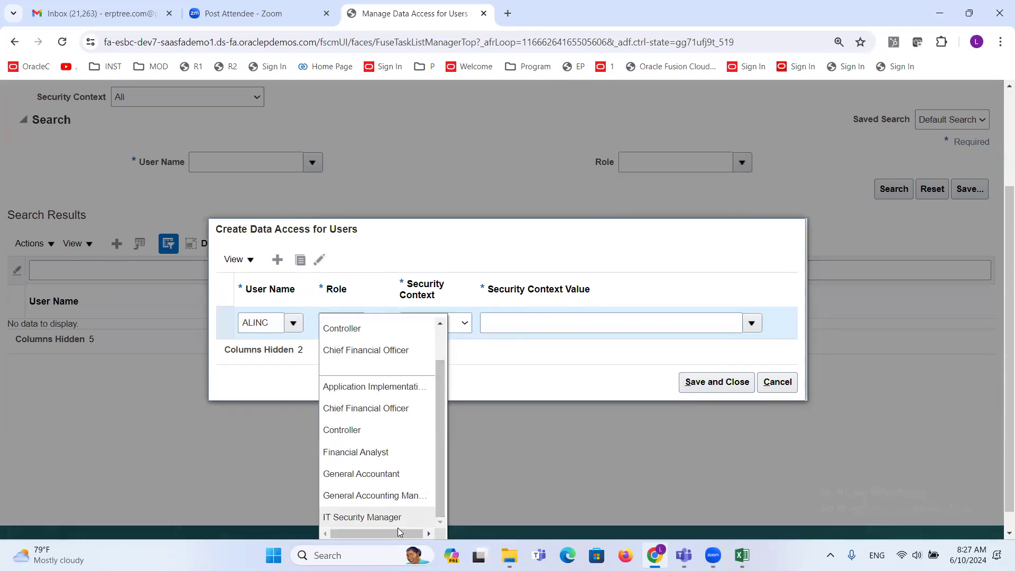
left_click(357, 472)
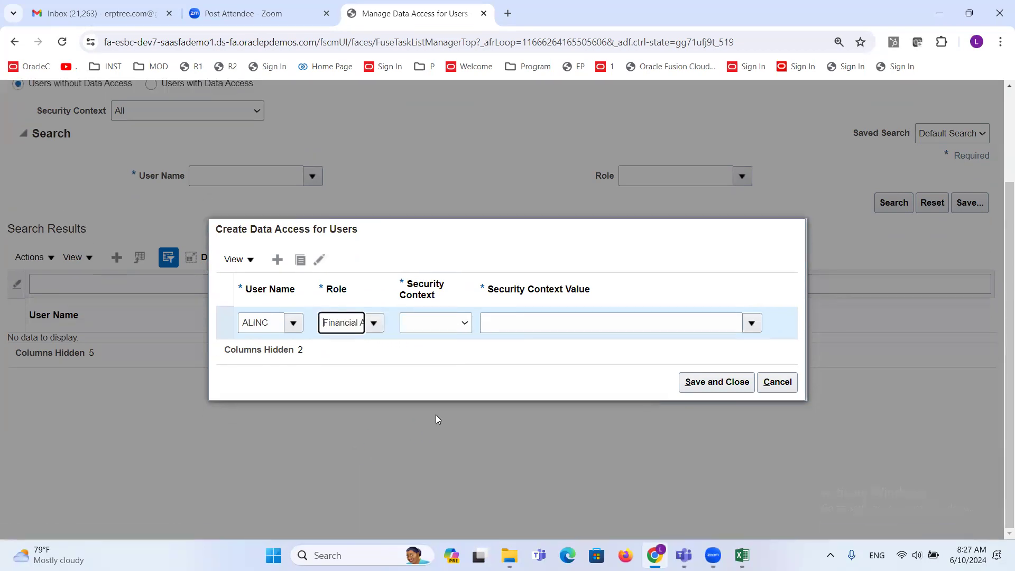
left_click(456, 325)
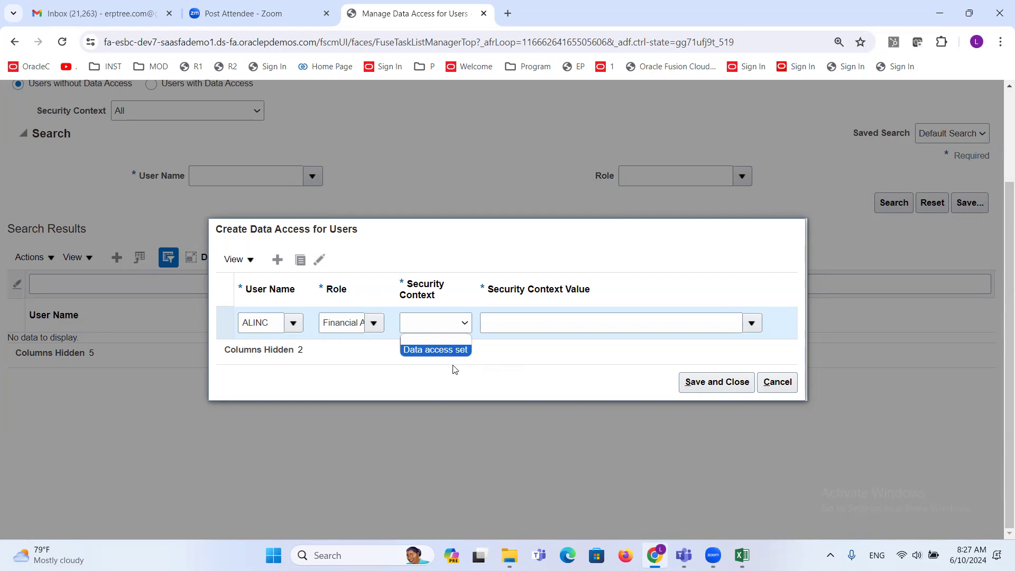
left_click(373, 322)
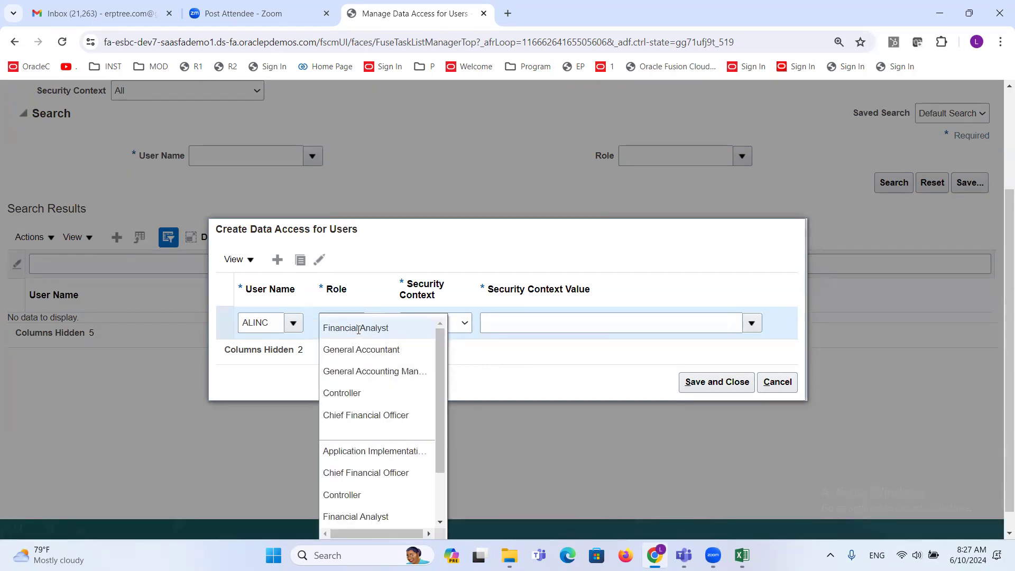
left_click(358, 329)
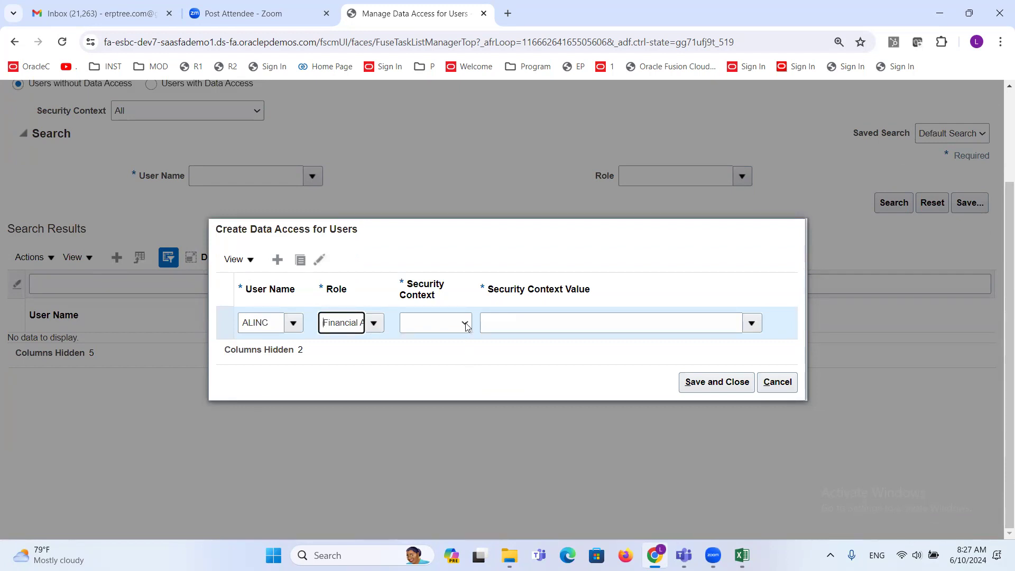
left_click(465, 323)
left_click(448, 350)
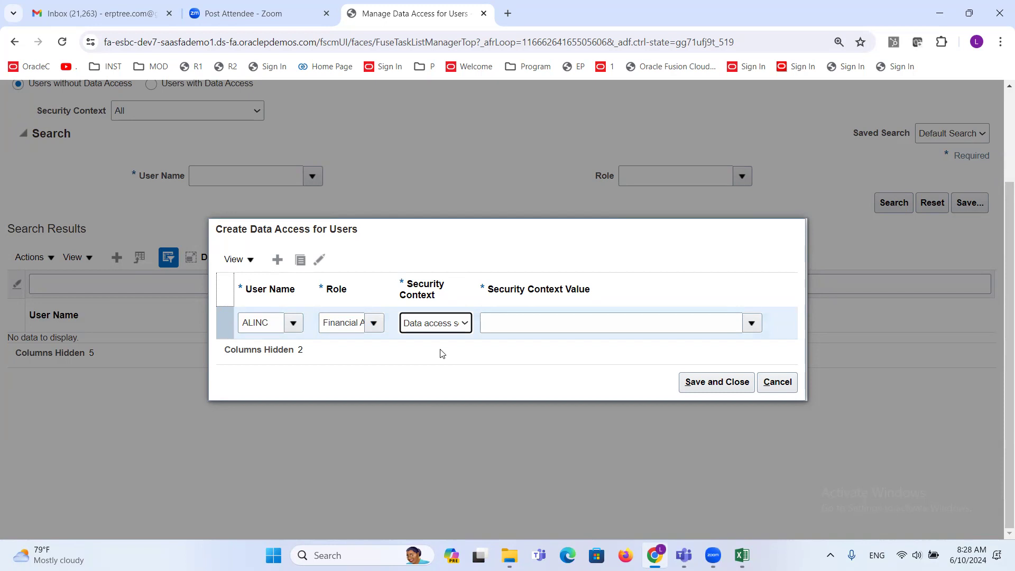
left_click(521, 322)
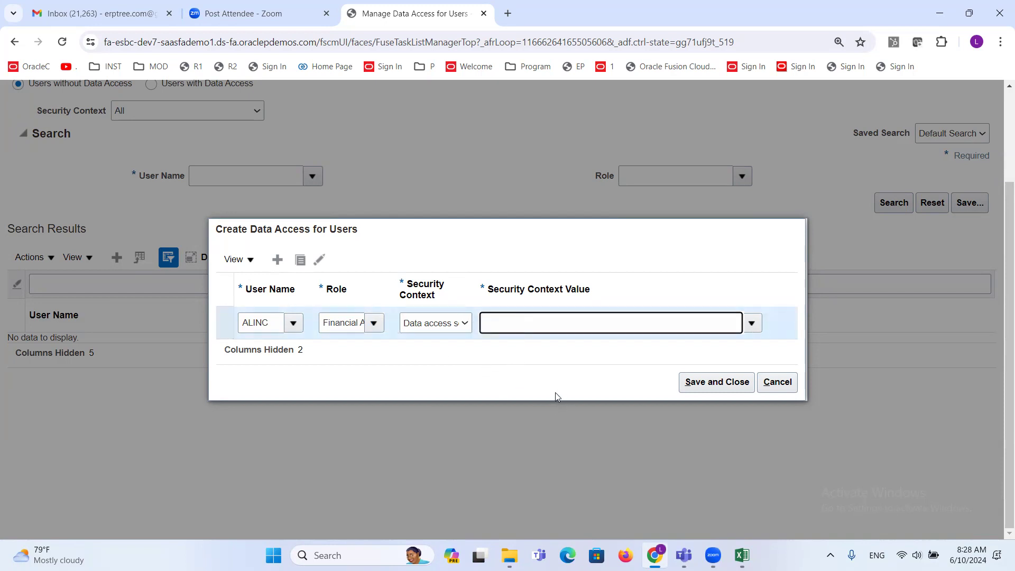
type("ALINC")
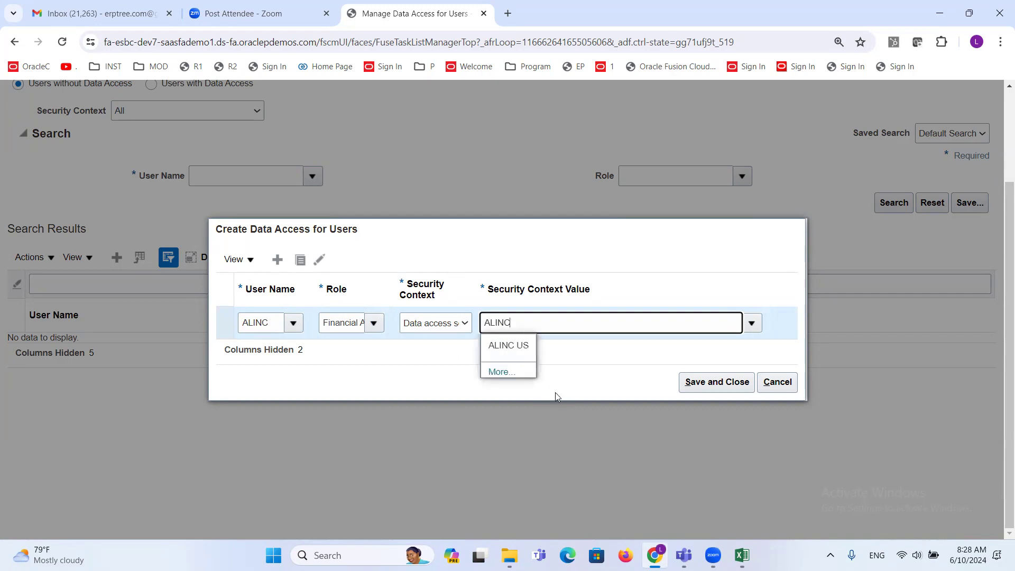
left_click(521, 347)
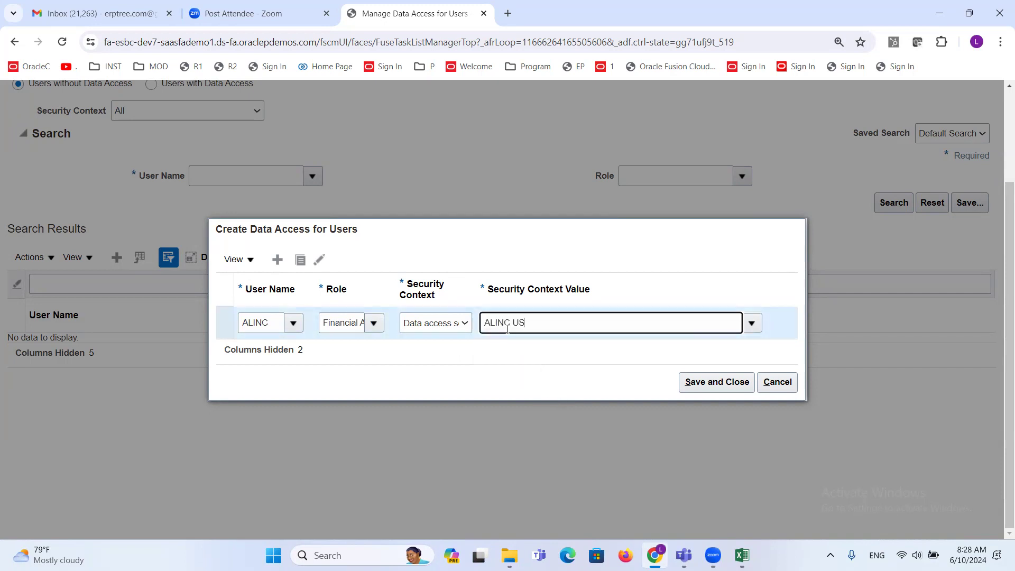
left_click(277, 259)
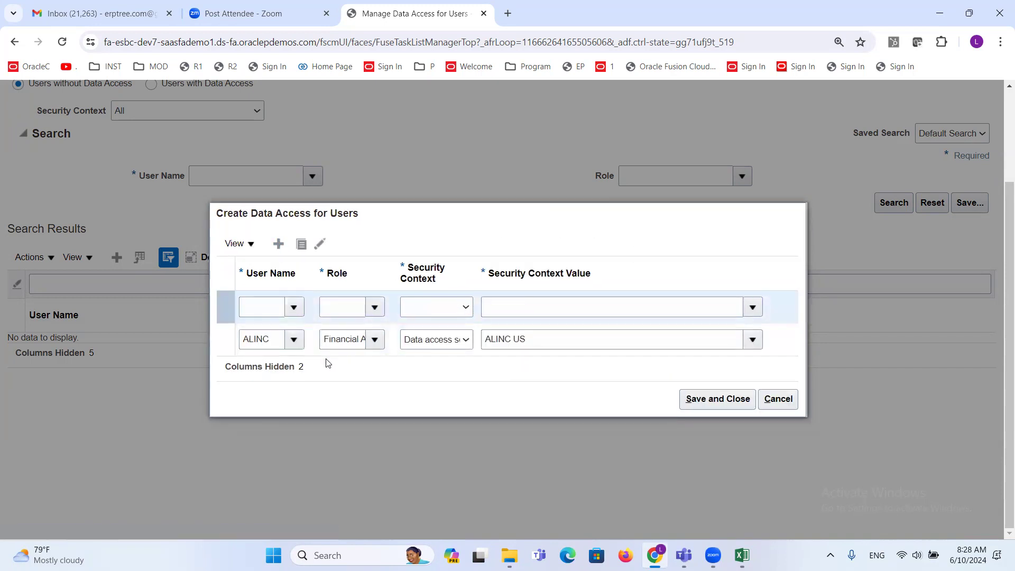
left_click(262, 305)
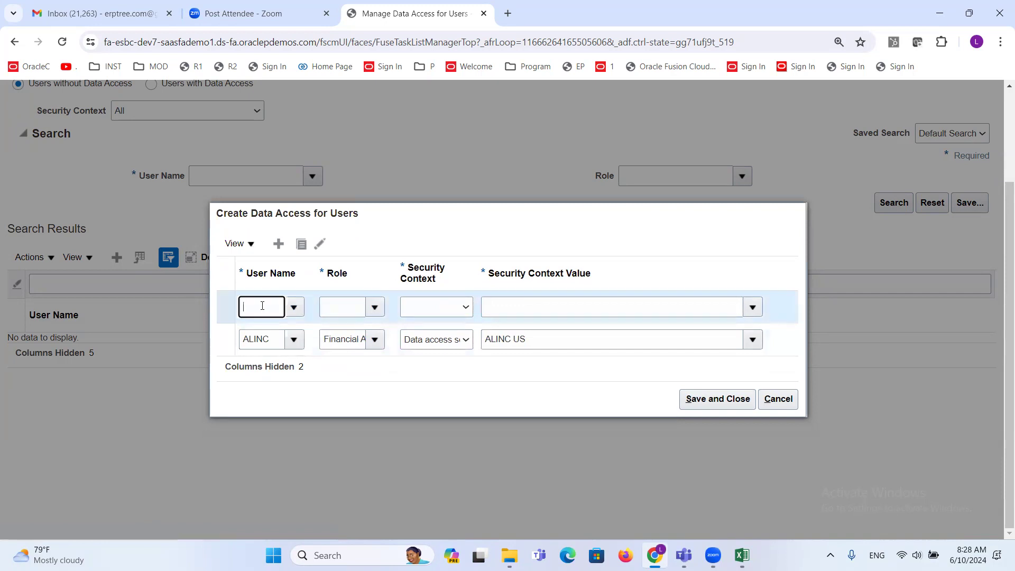
type("ALINC")
left_click(259, 329)
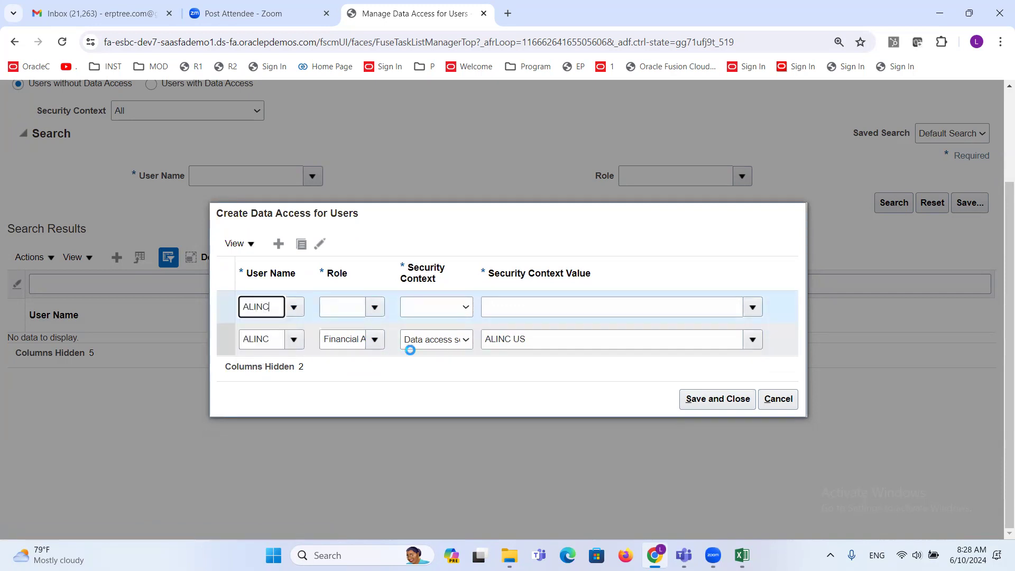
left_click(374, 313)
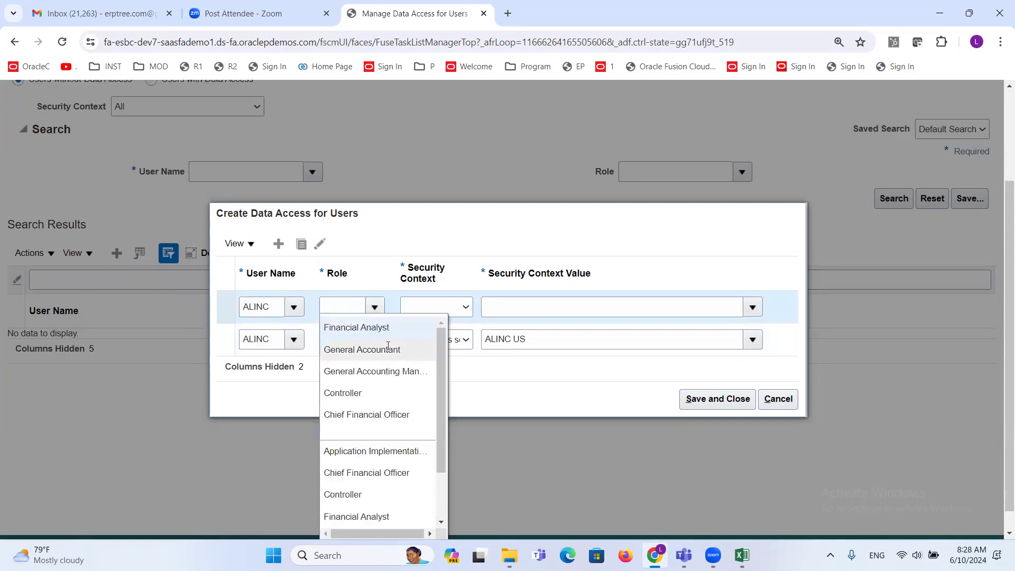
left_click(388, 348)
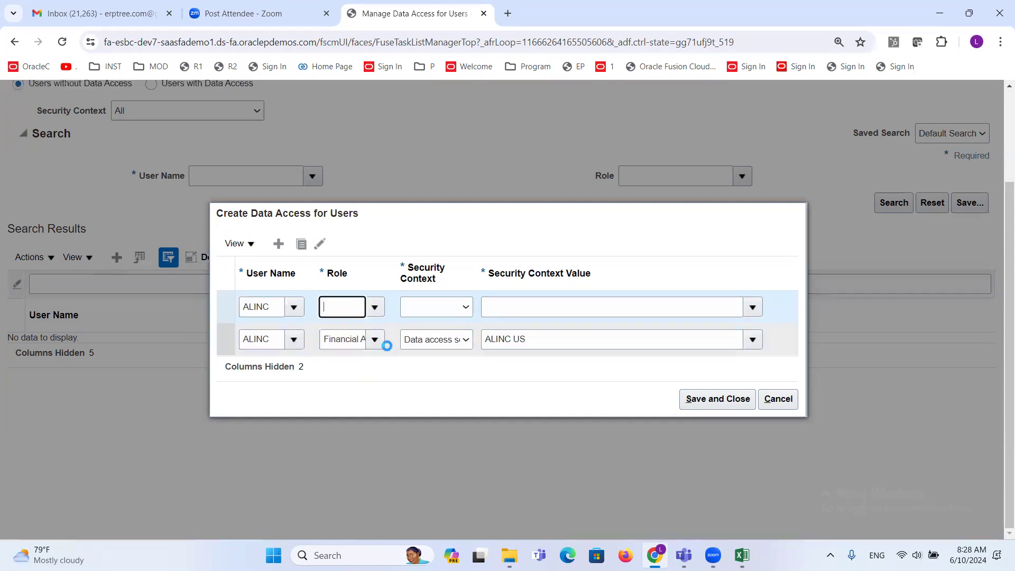
Set the General Accountant entry's security context to Data access set and its security context value to ALINC US
left_click(460, 307)
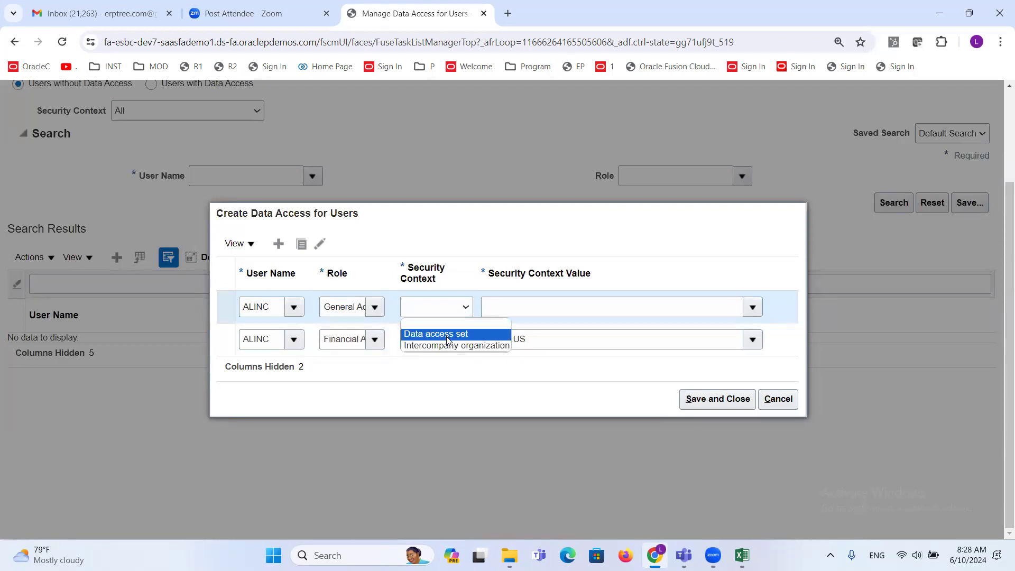
left_click(447, 335)
left_click(512, 308)
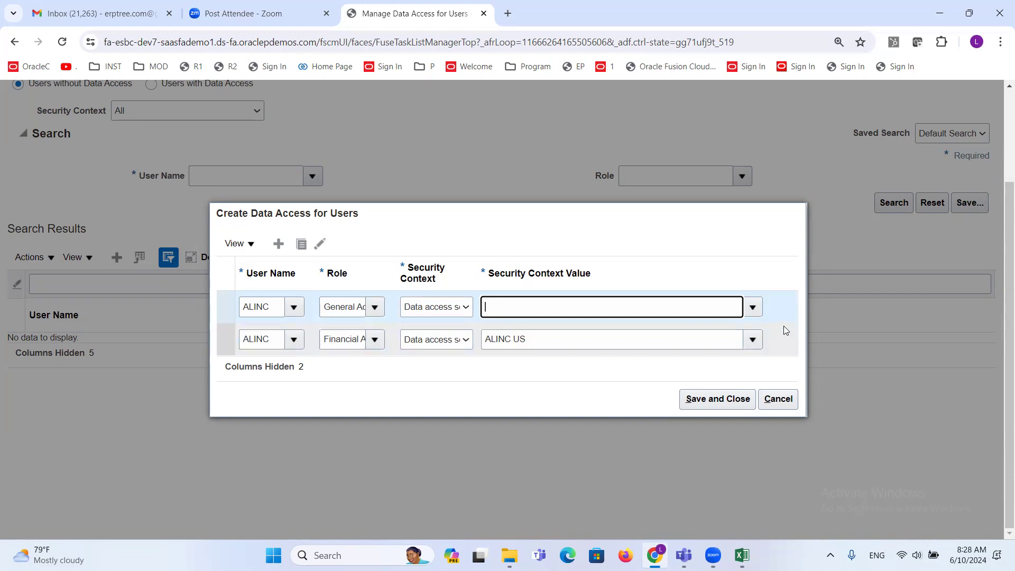
left_click(752, 307)
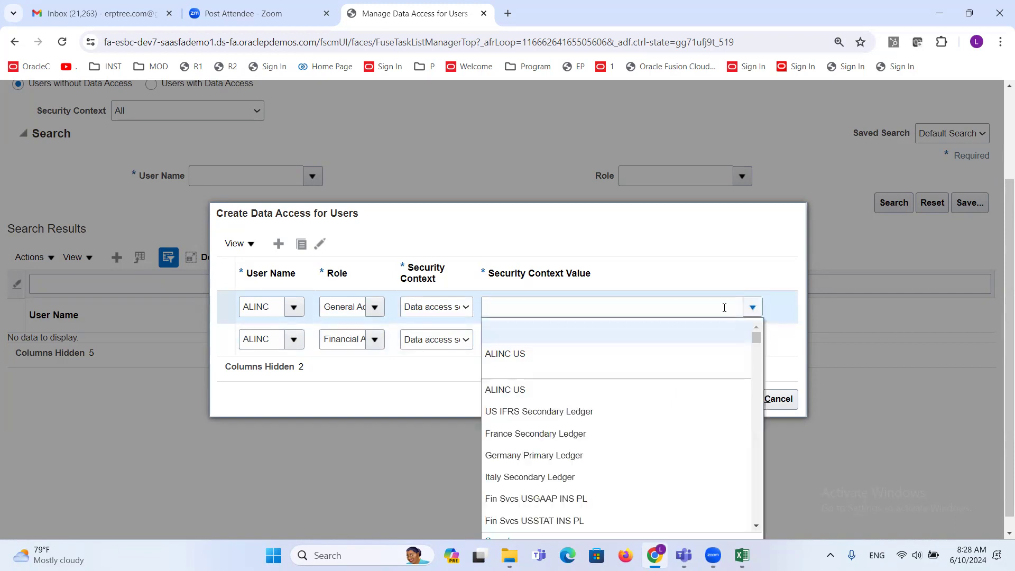
left_click(509, 352)
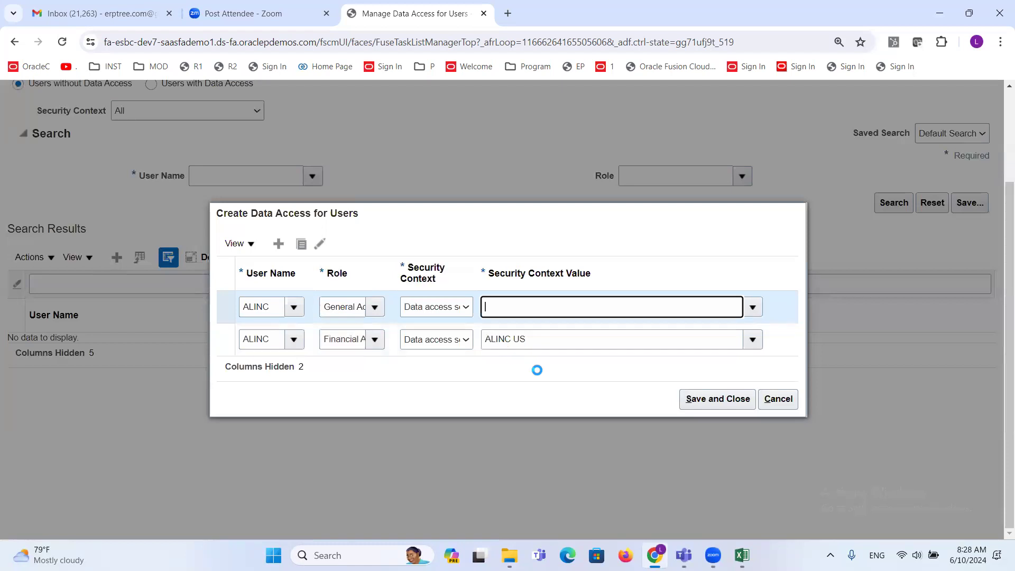
left_click_drag(530, 301, 382, 303)
Add a data access entry with user name ALINC and role General Accounting Manager
left_click(278, 243)
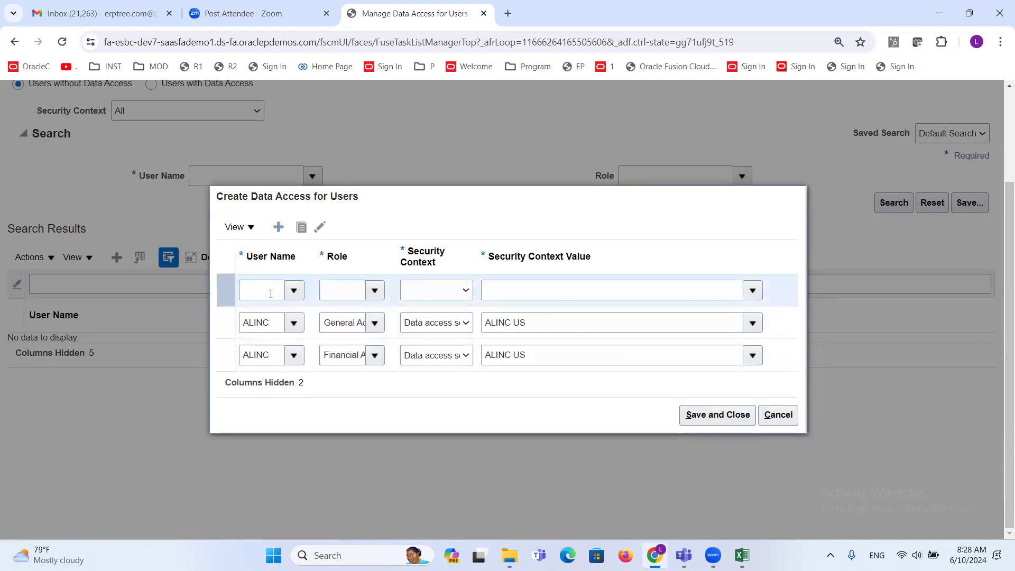
left_click(271, 294)
type("ALINC")
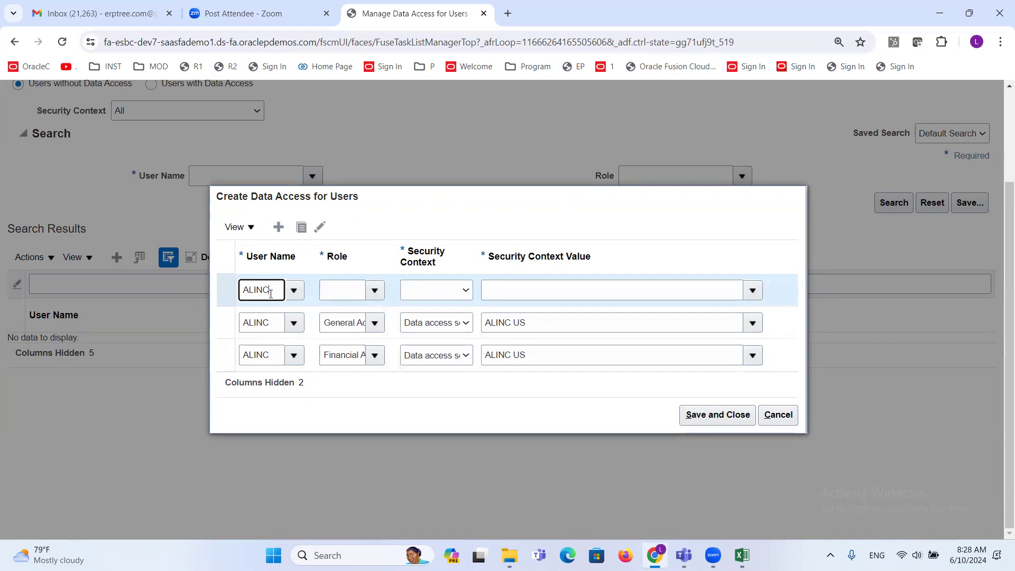
left_click(260, 311)
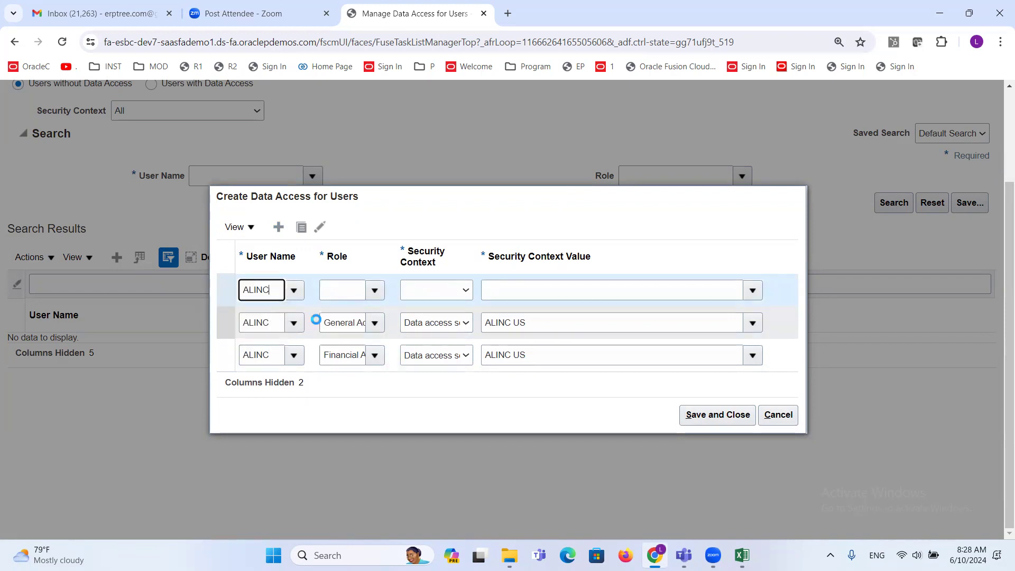
left_click(340, 294)
left_click(375, 291)
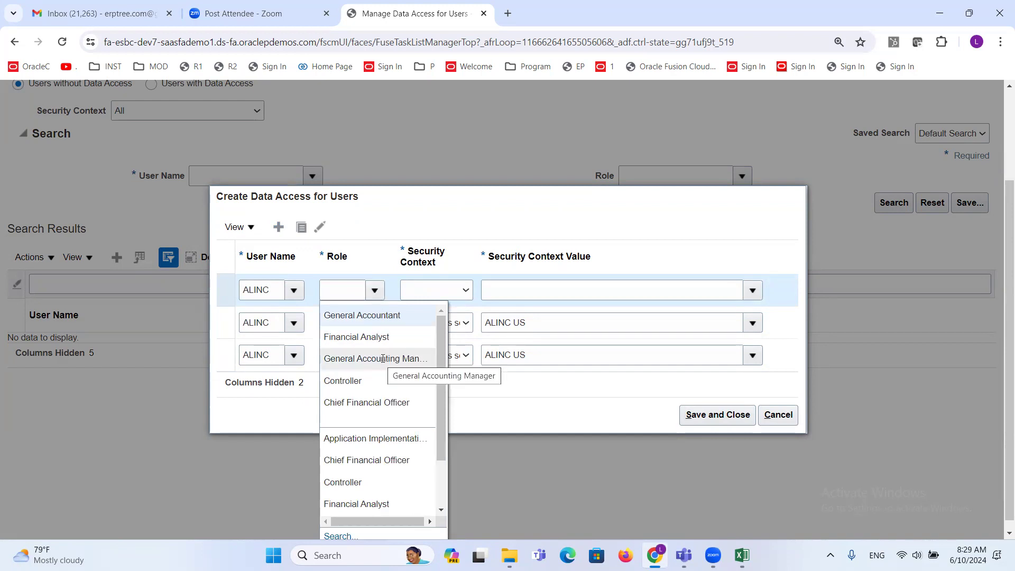
left_click(382, 359)
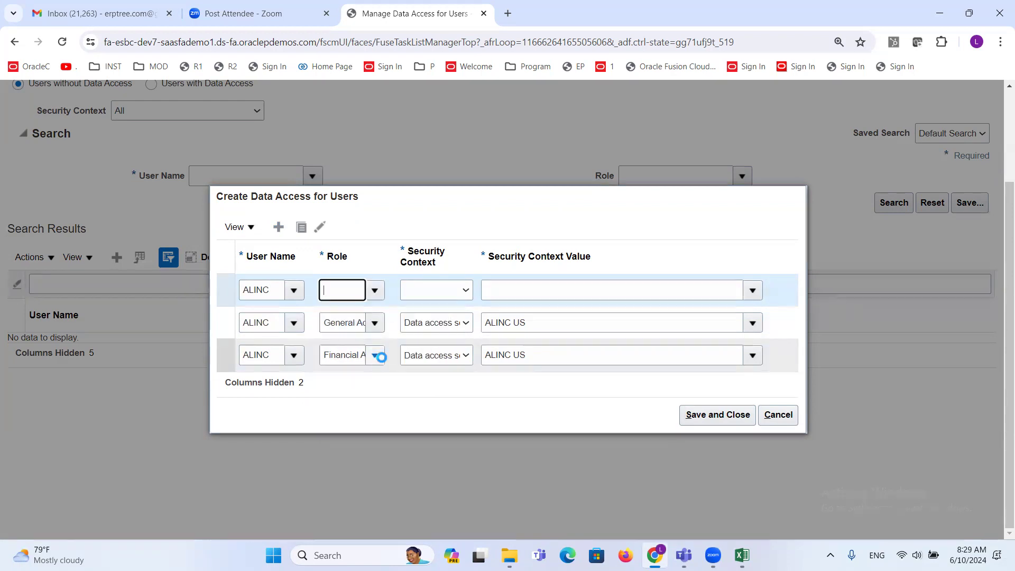
Set the General Accounting Manager entry's security context to Data access set and its value to ALINC US
left_click(465, 290)
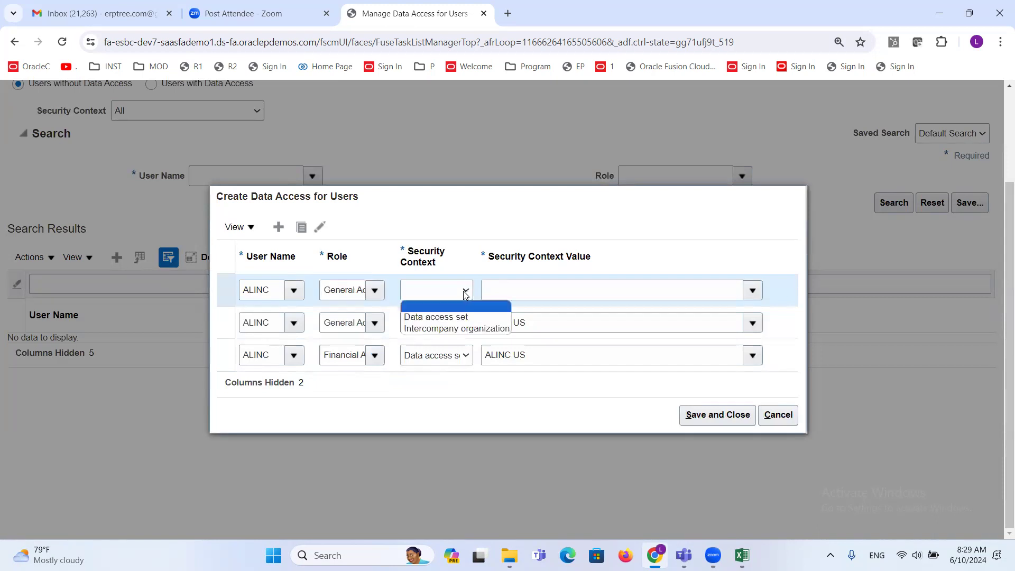
left_click(459, 319)
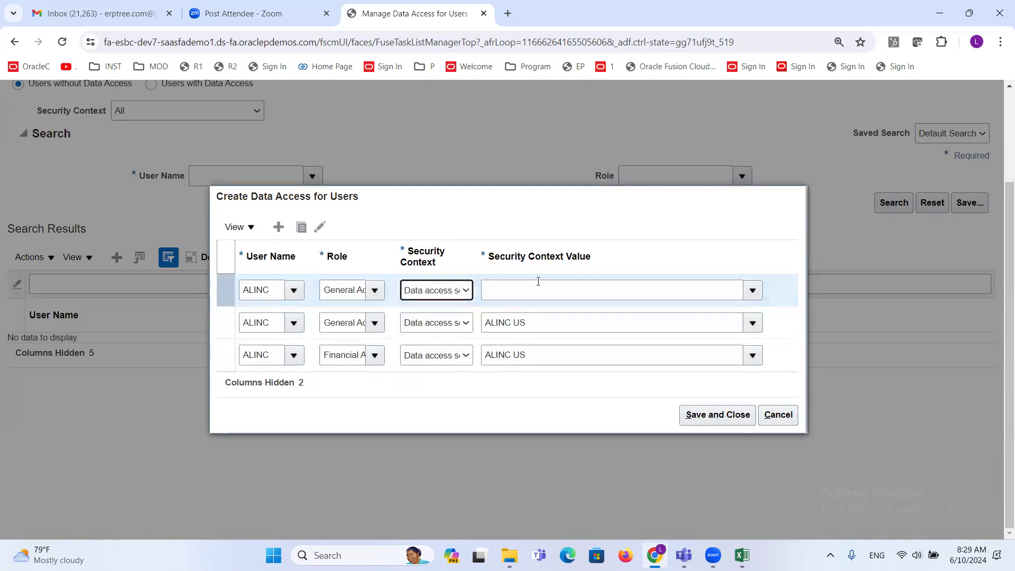
left_click(752, 290)
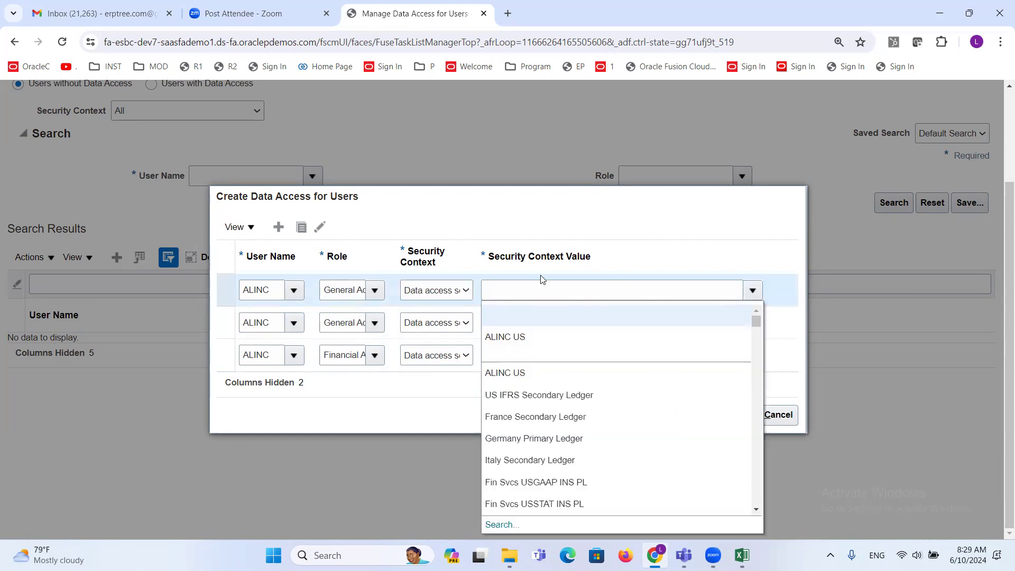
left_click(538, 338)
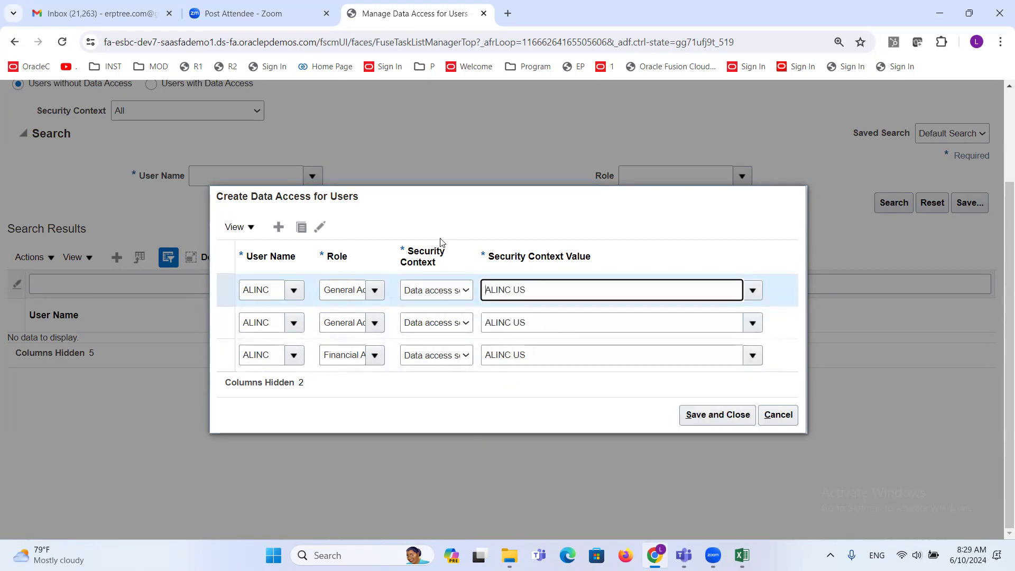
Add a data access entry with user name ALINC and role Controller
left_click(278, 227)
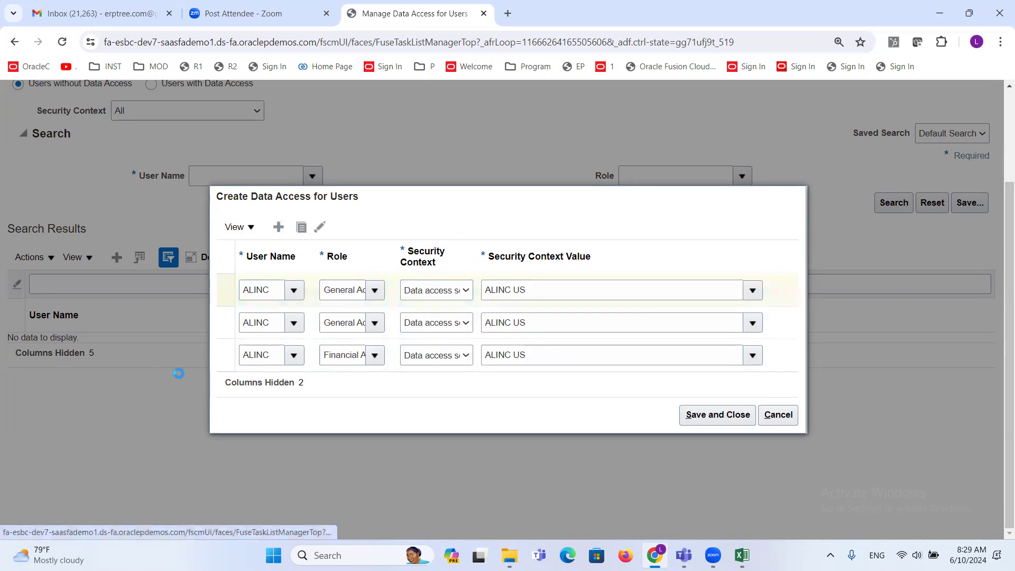
left_click(272, 274)
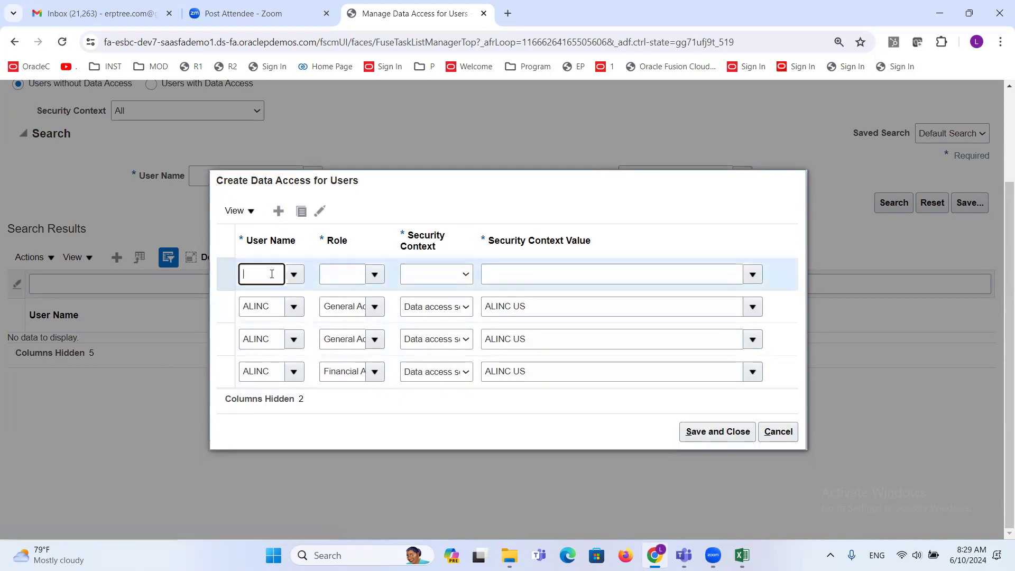
type("ALINC")
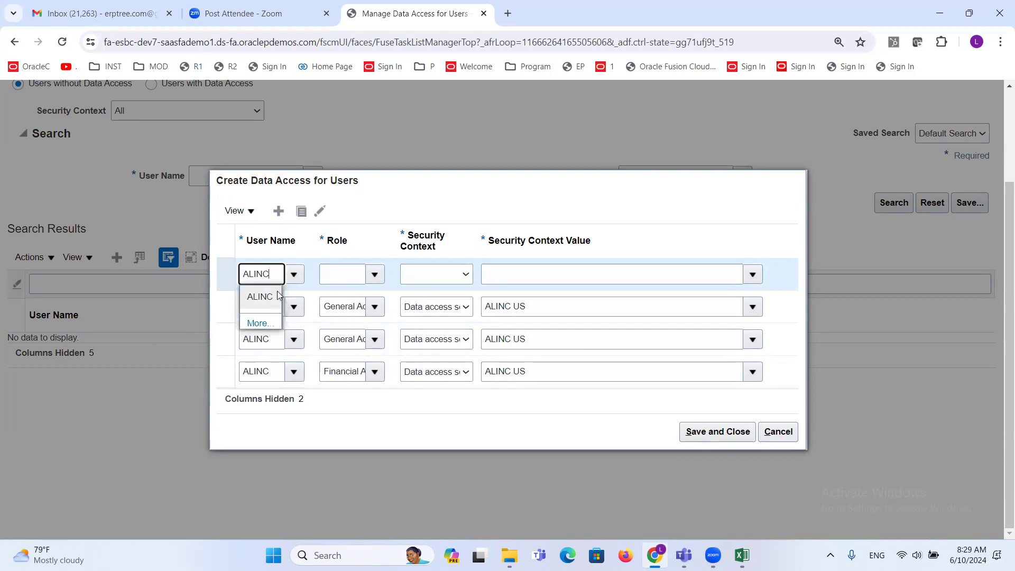
left_click(268, 294)
left_click(375, 275)
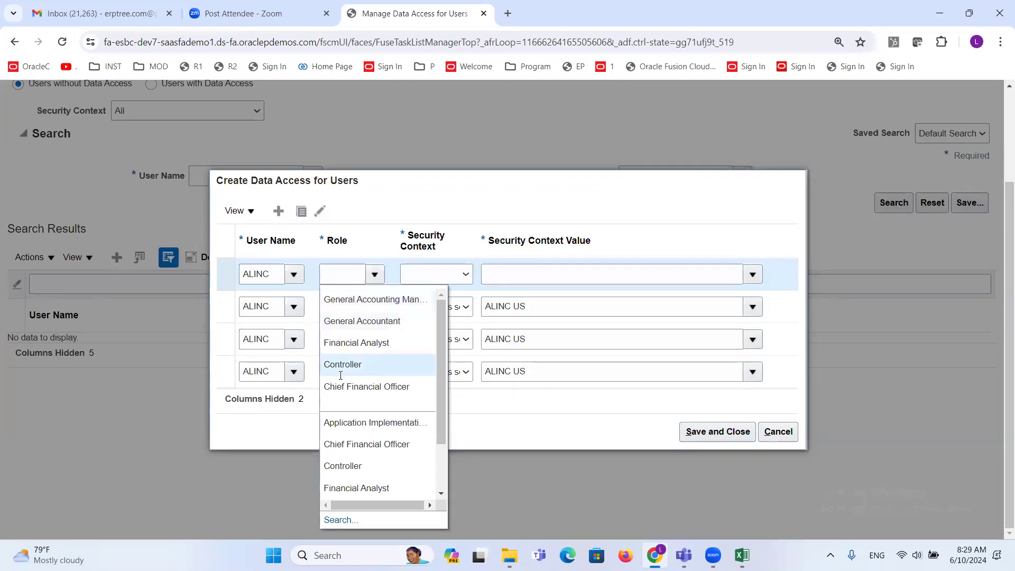
left_click(354, 363)
Set the Controller entry's security context to Data access set and its security context value to ALINC US
left_click(465, 275)
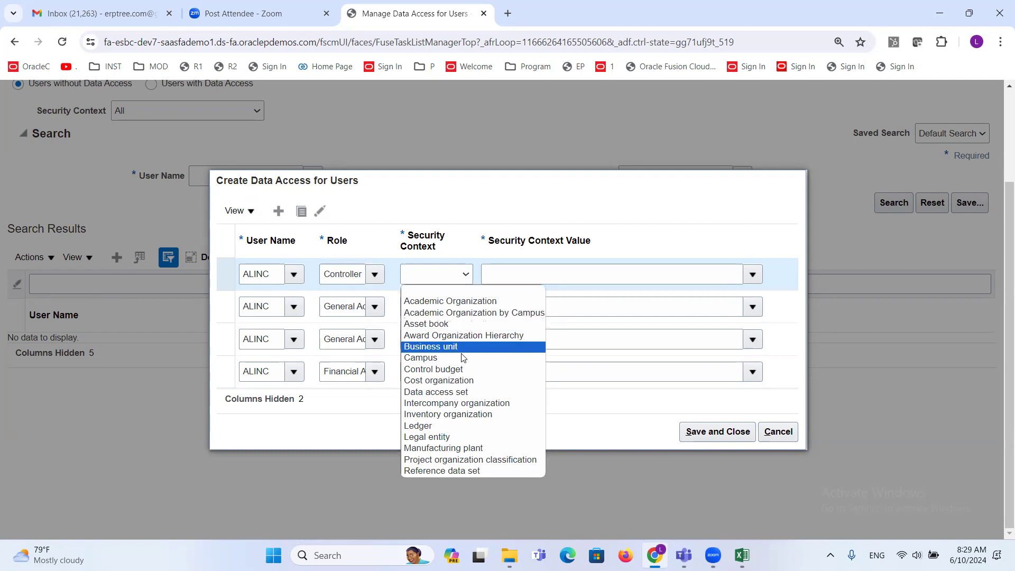
left_click(468, 391)
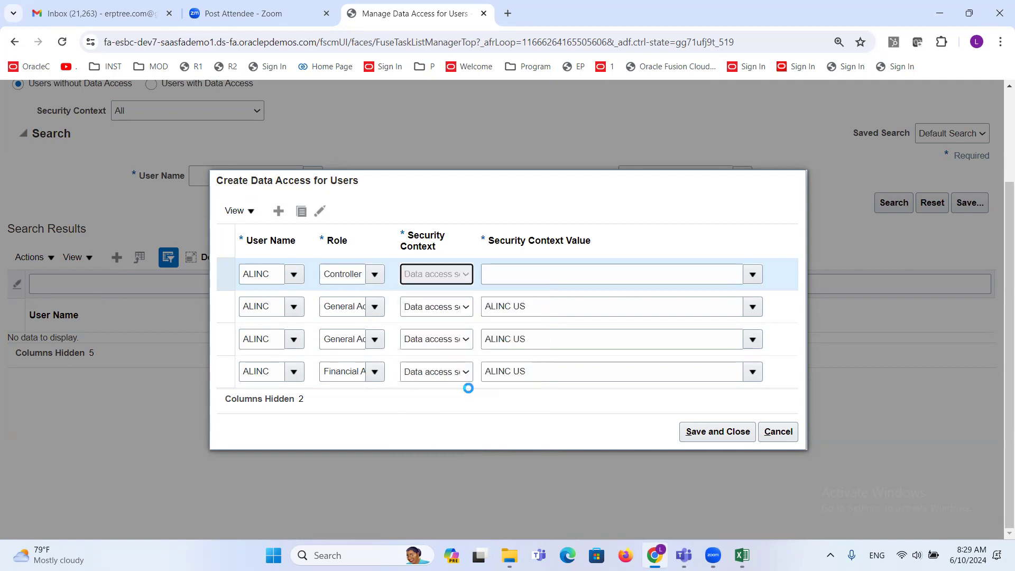
left_click(752, 278)
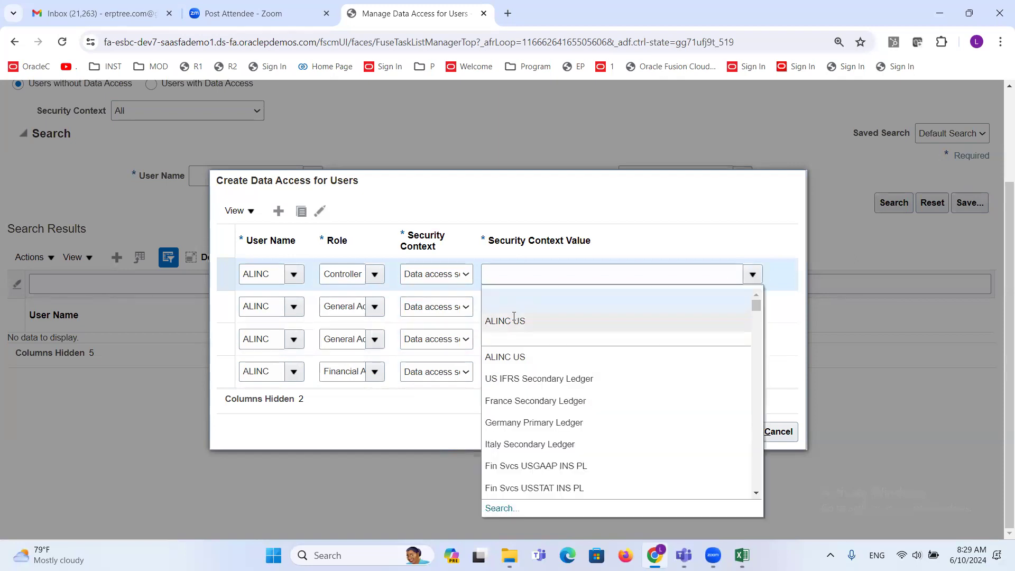
left_click(511, 325)
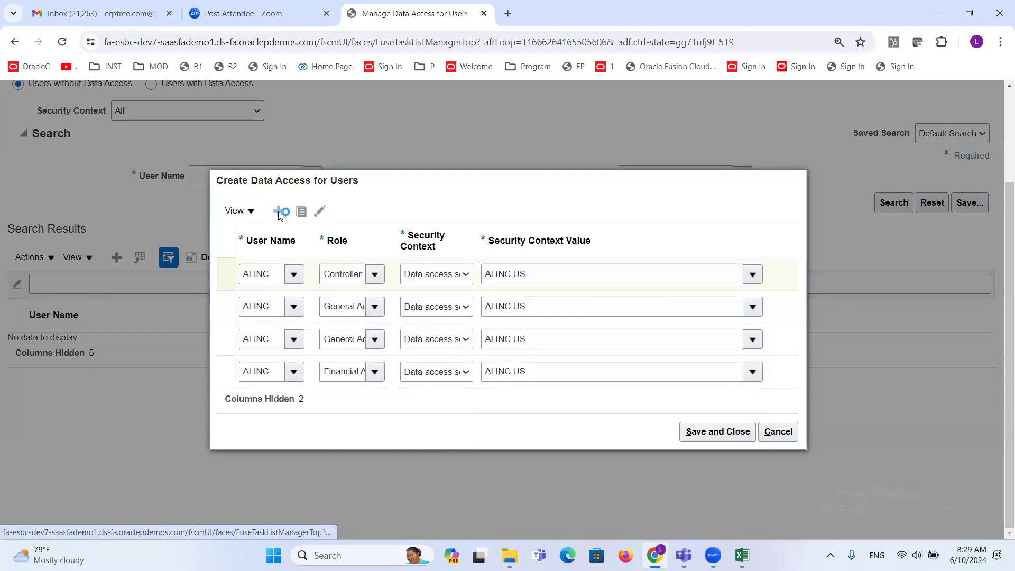
Add a data access entry with user name ALINC and role Chief Financial Officer
left_click(278, 211)
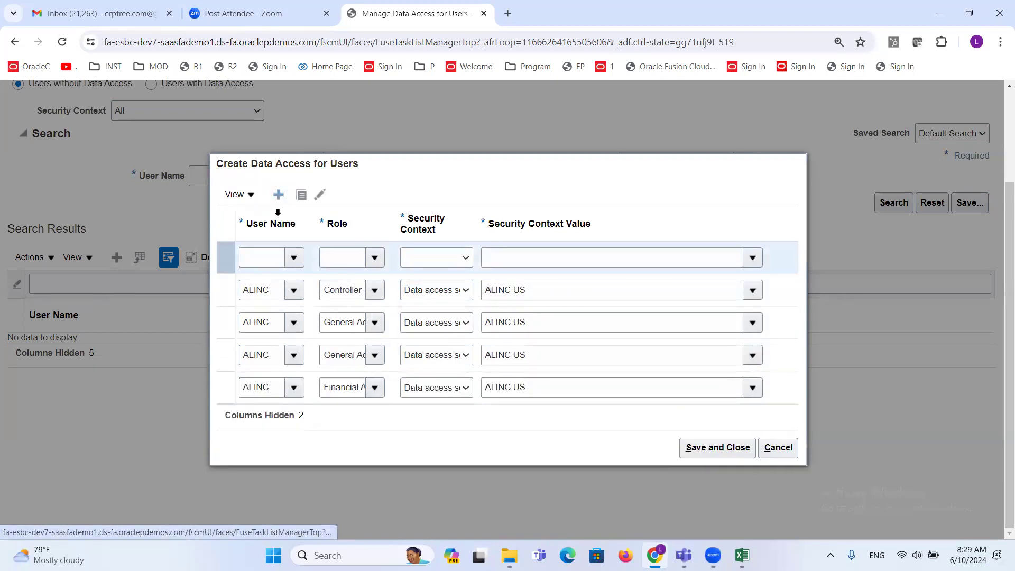
left_click(263, 259)
type("ALINC")
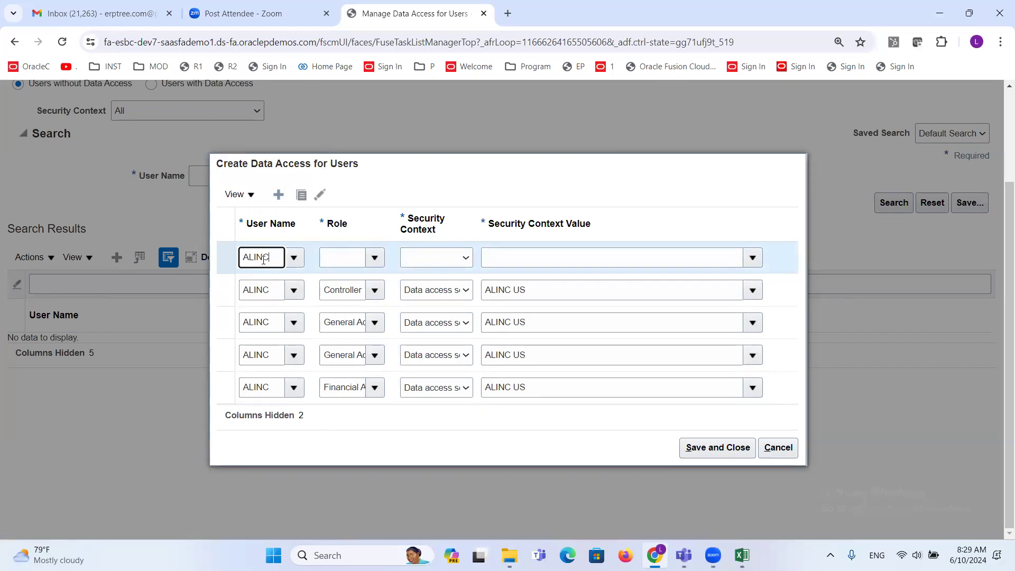
left_click(261, 279)
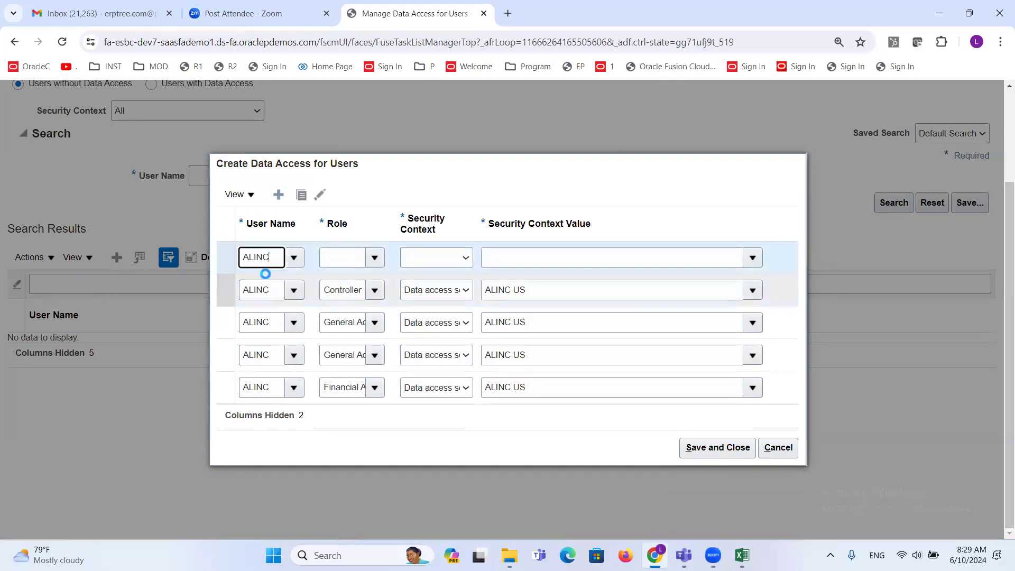
left_click(375, 257)
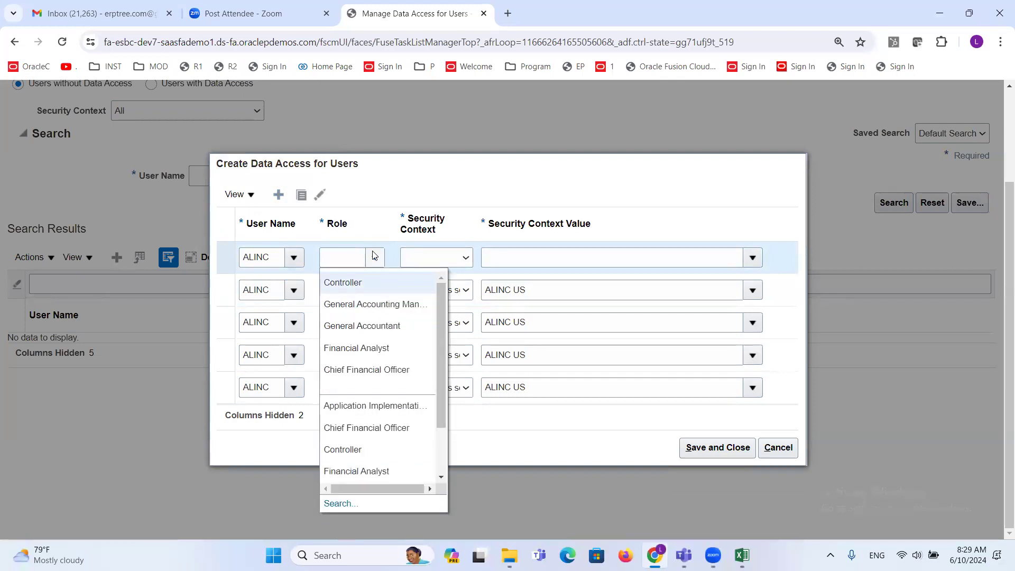
left_click(390, 369)
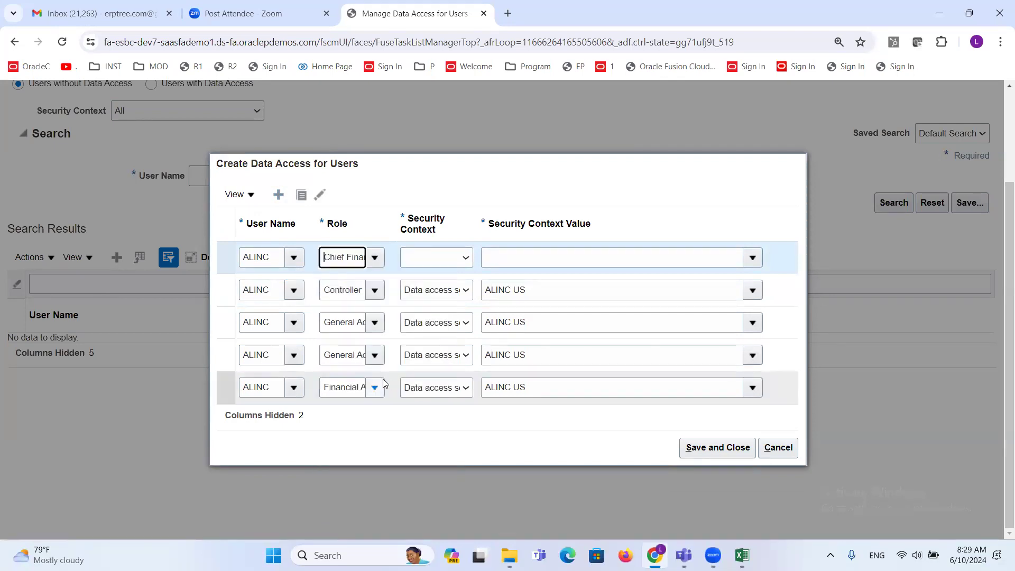
Set the Chief Financial Officer entry's security context to Data access set and its value to ALINC US
left_click(466, 258)
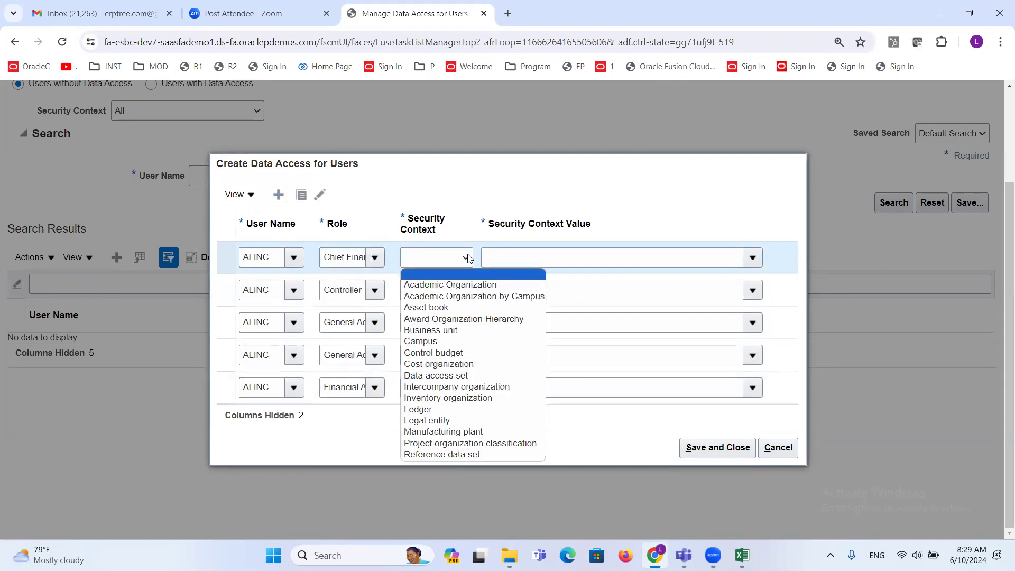
left_click(461, 375)
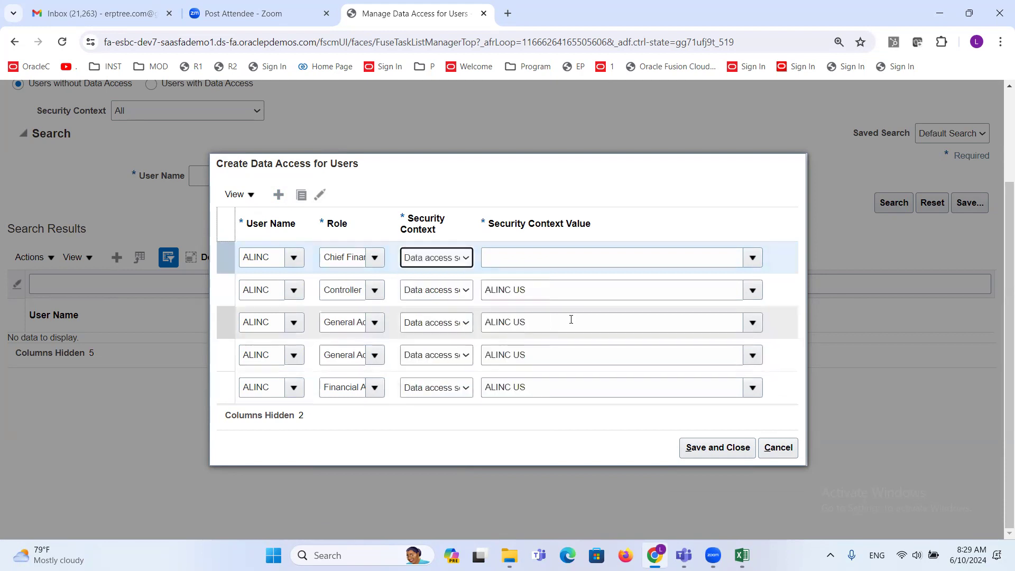
left_click(753, 258)
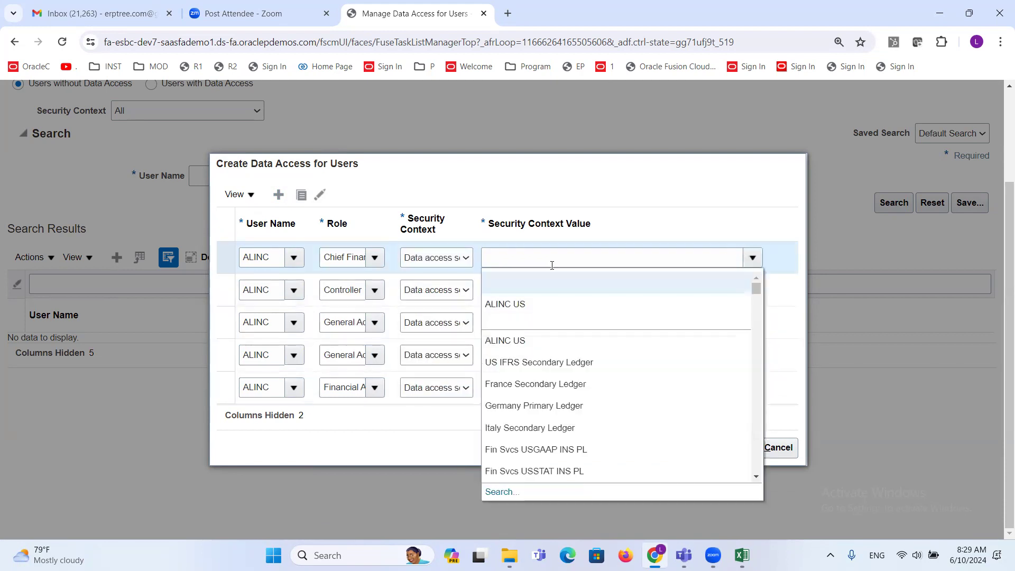
left_click(518, 304)
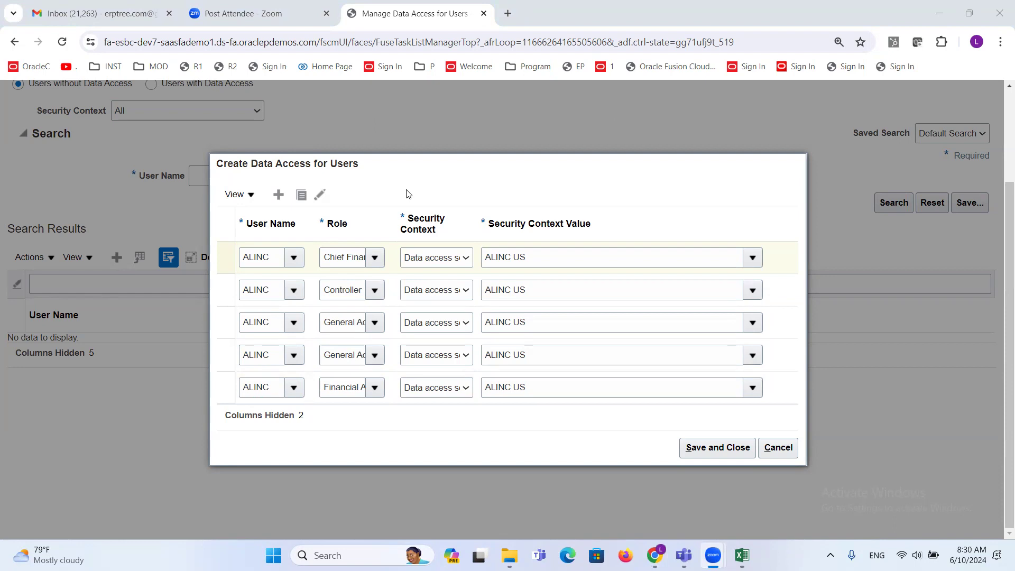
Save the five ALINC data access entries and return to the Financials setup page
left_click_drag(385, 172, 374, 154)
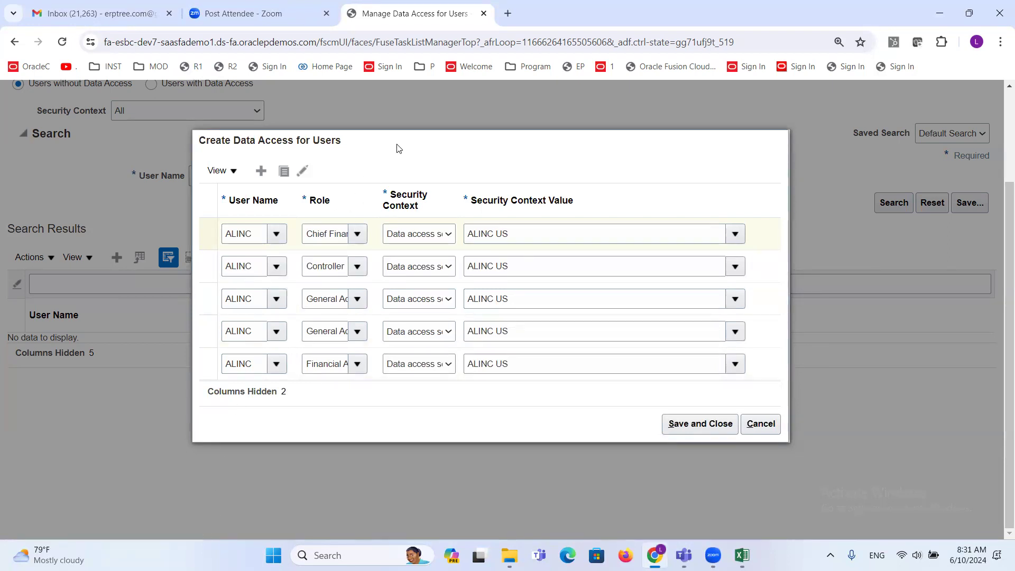
left_click_drag(393, 146, 443, 144)
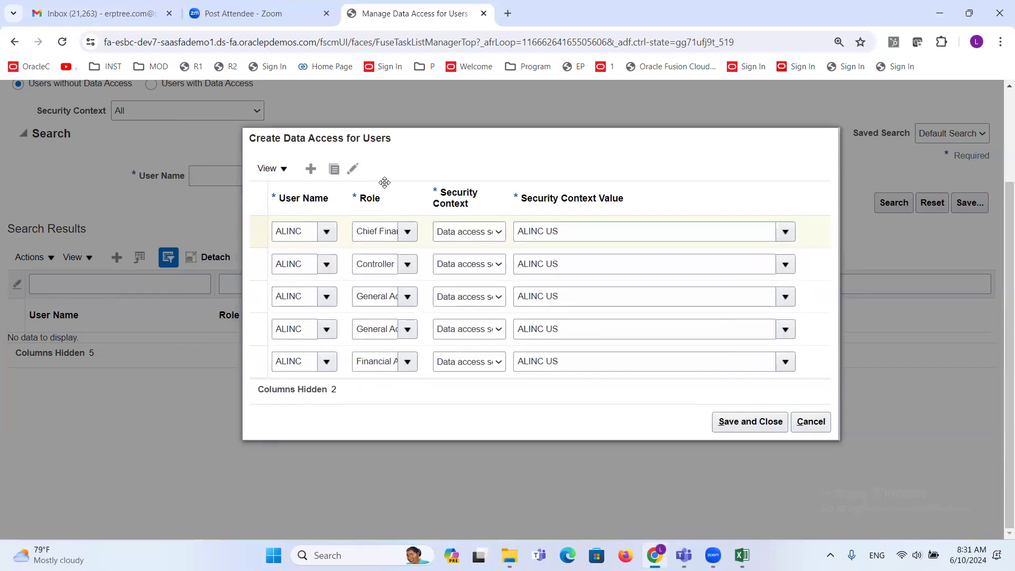
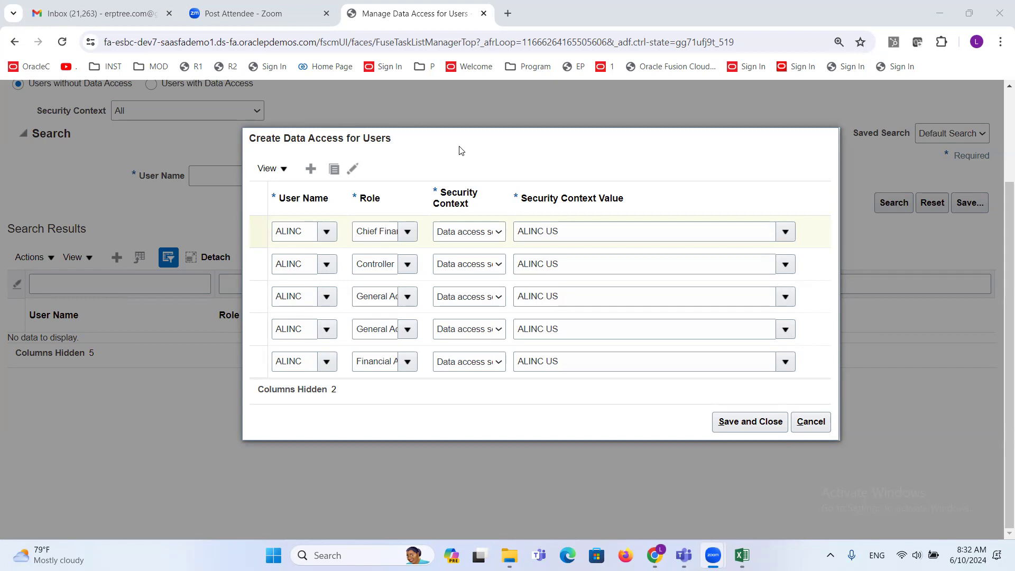
left_click(750, 421)
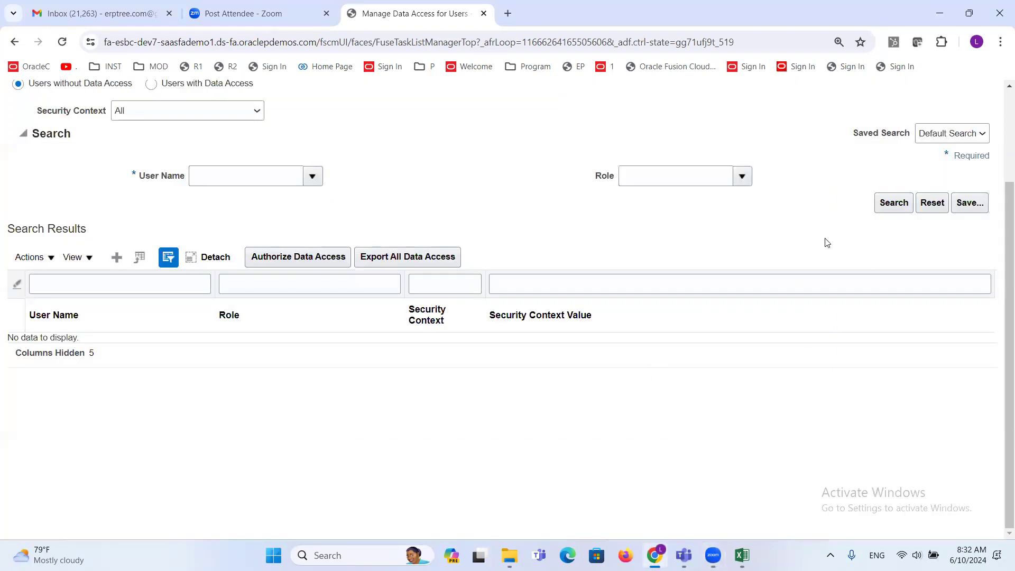
scroll(898, 201, "up", 3)
left_click(971, 160)
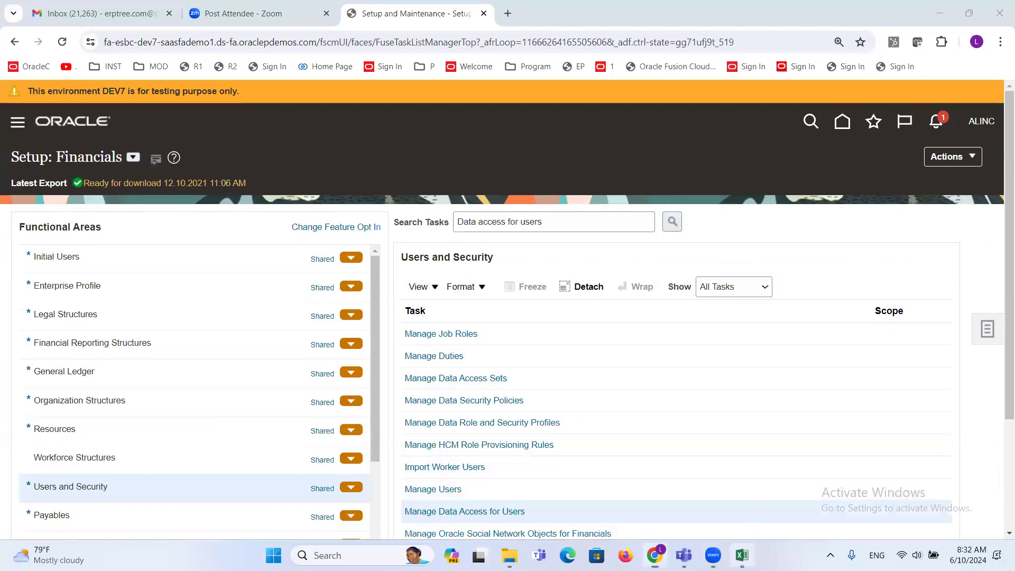
Switch to the Excel discussion sheet and enter LDAP Job in cell B704, below the data access note
left_click(742, 555)
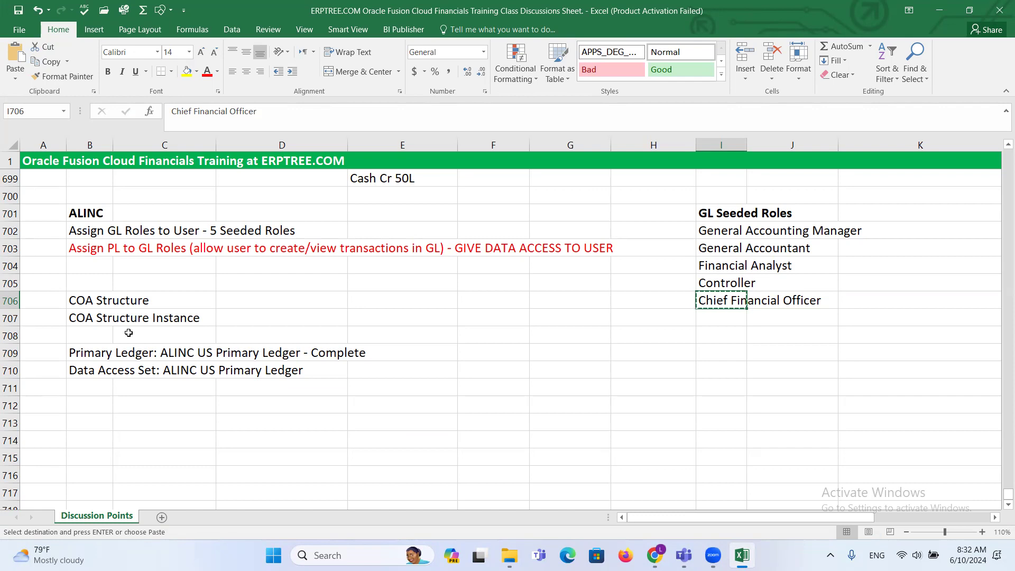
key("Escape")
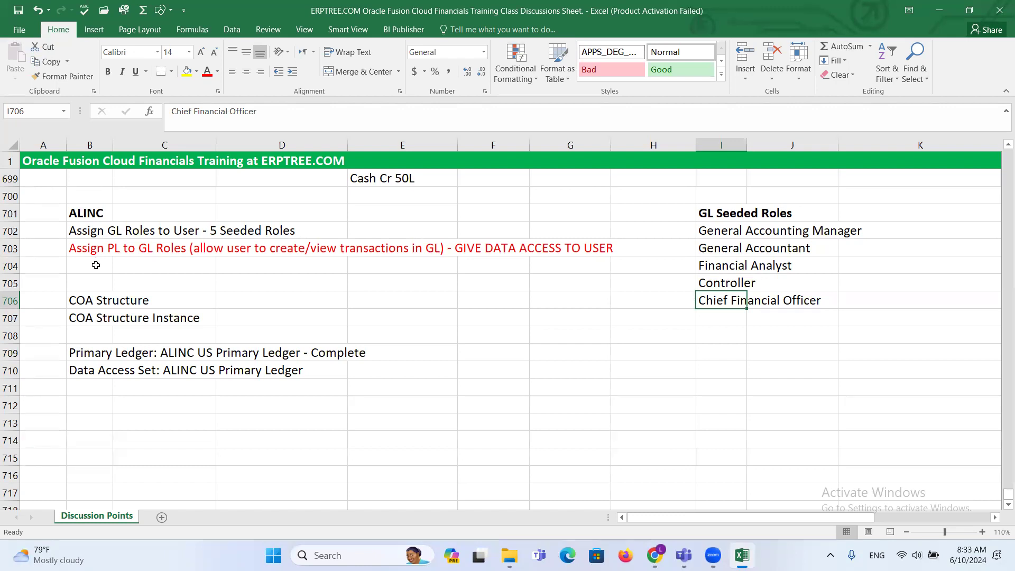
left_click(97, 265)
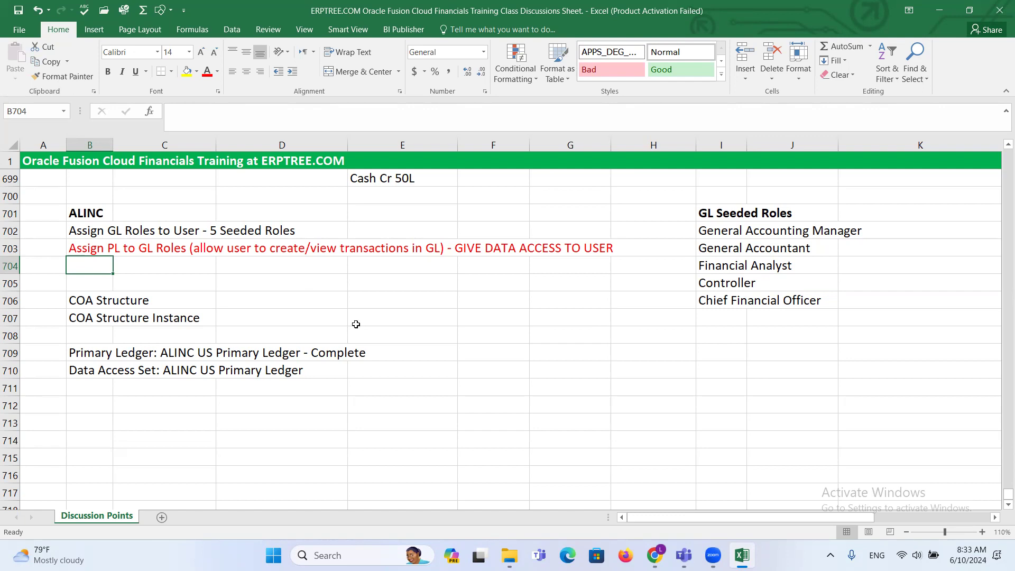
type("LDAP Job")
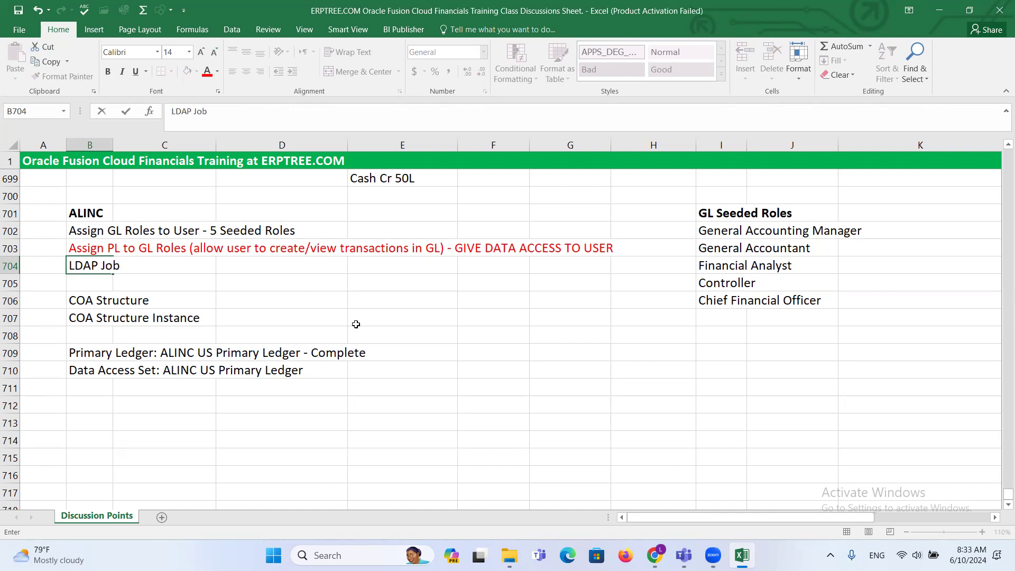
key("ctrl+Return")
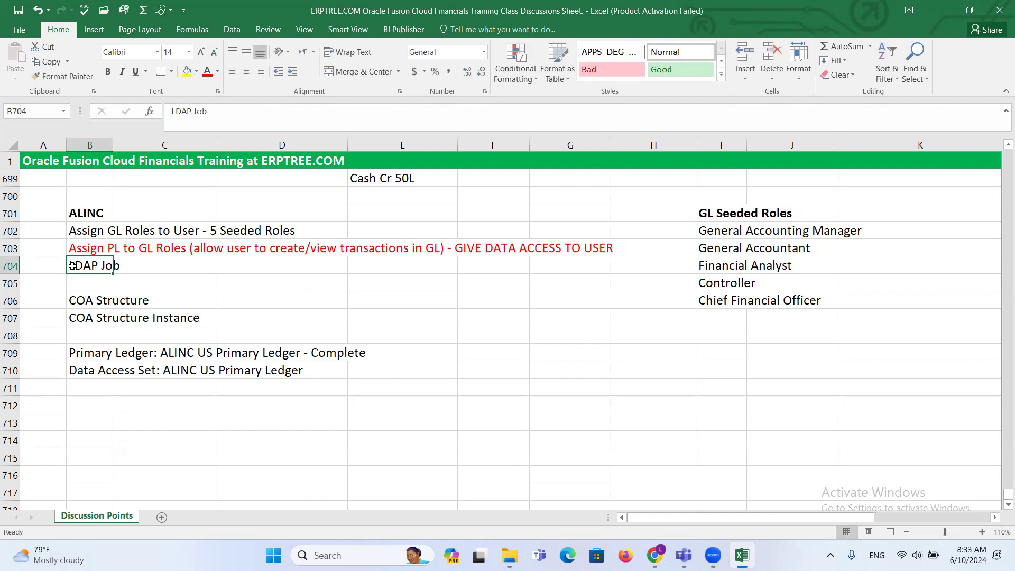
double_click(76, 266)
left_click_drag(75, 266, 48, 265)
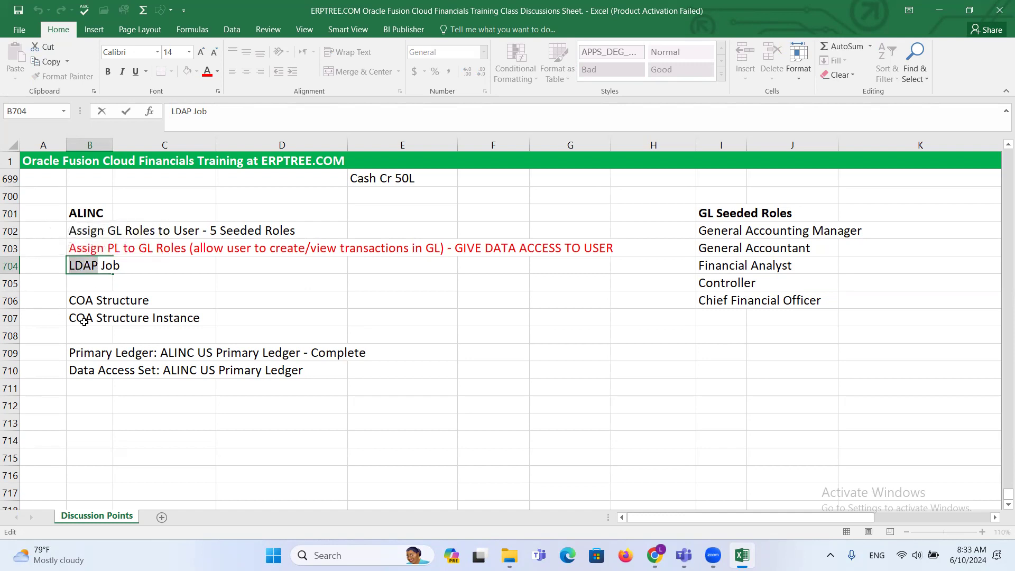
left_click(96, 277)
left_click(96, 266)
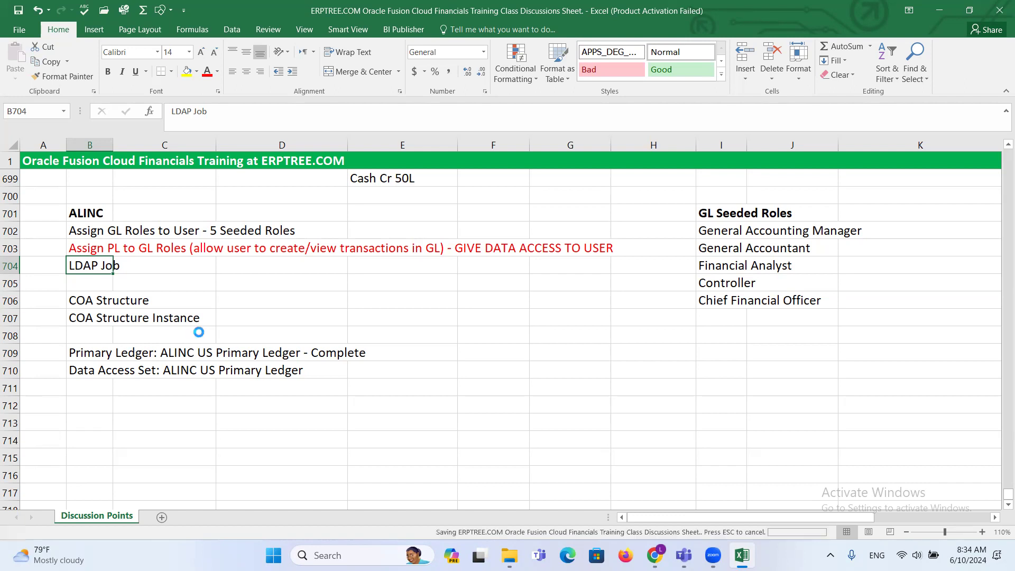
left_click(119, 264)
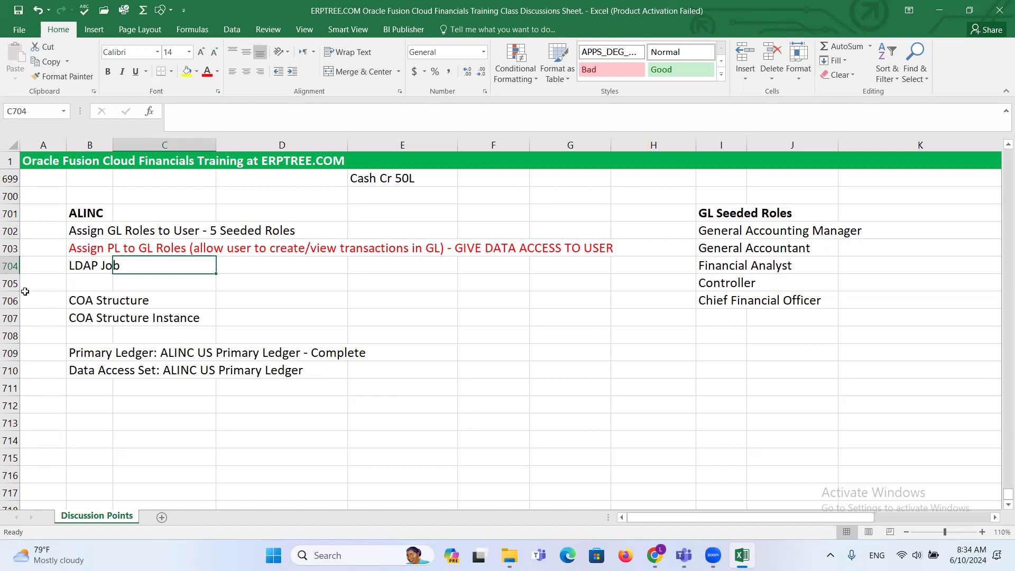
left_click(82, 265)
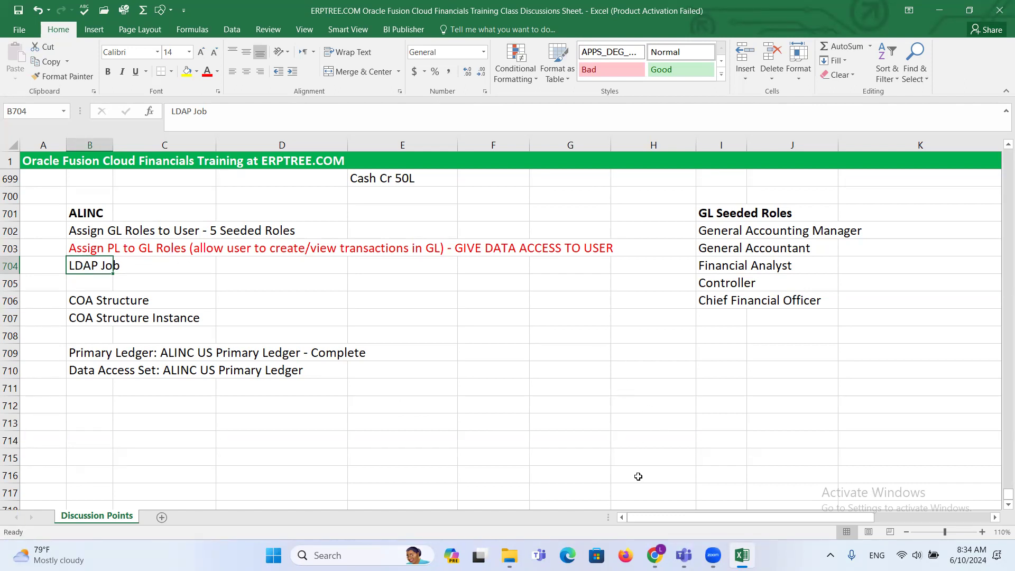
Switch to Chrome and check which process the Run User and Roles Synchronization Process task under Initial Users runs, without submitting it
mouse_move(655, 555)
left_click(662, 512)
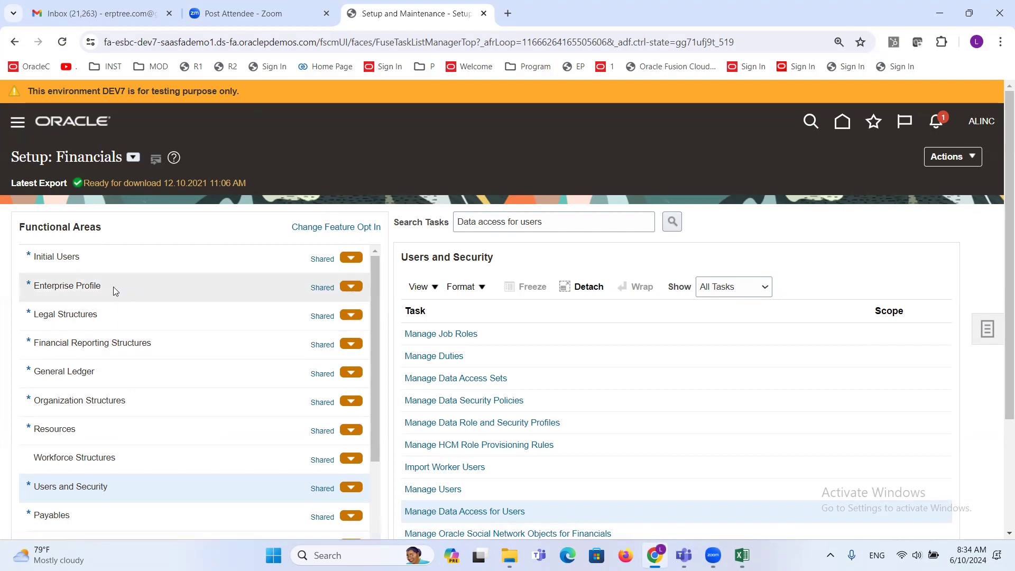
left_click(80, 255)
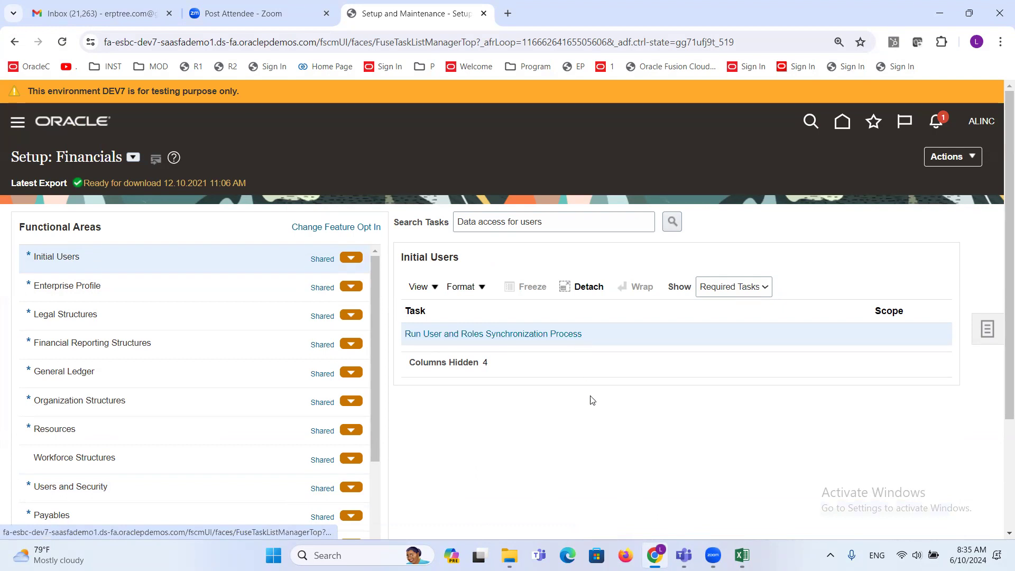
left_click(508, 335)
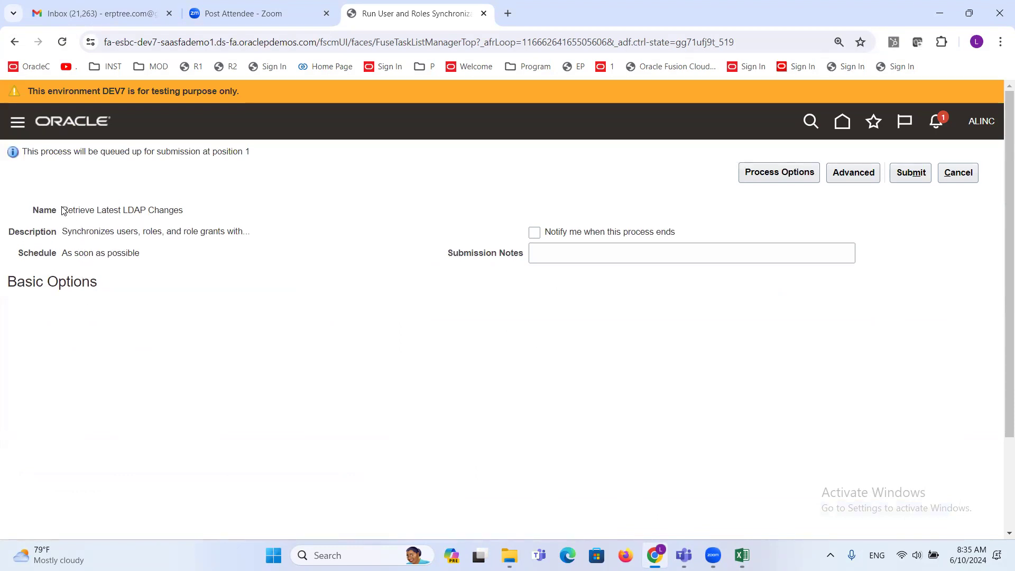
left_click_drag(63, 211, 193, 215)
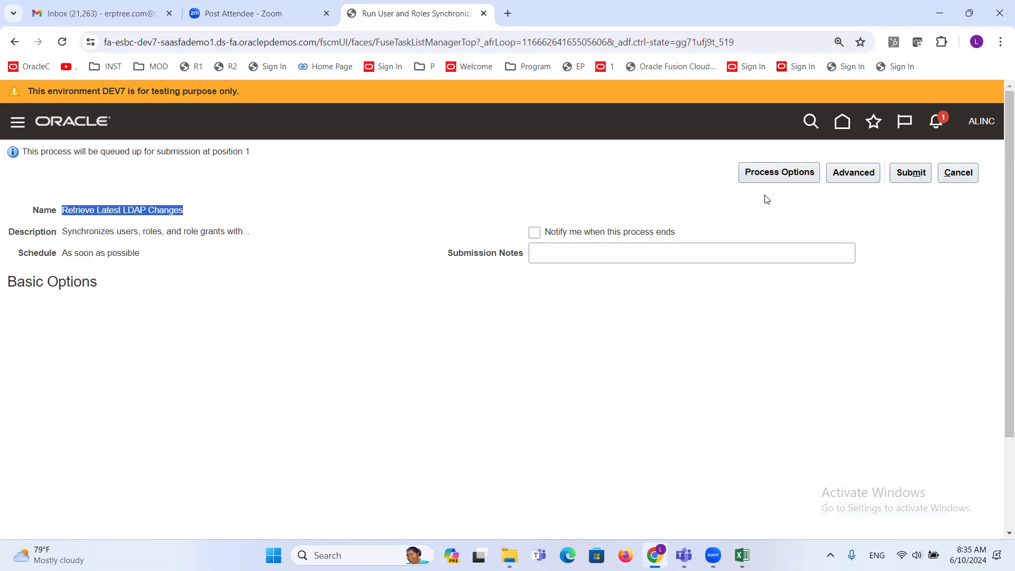
left_click(959, 180)
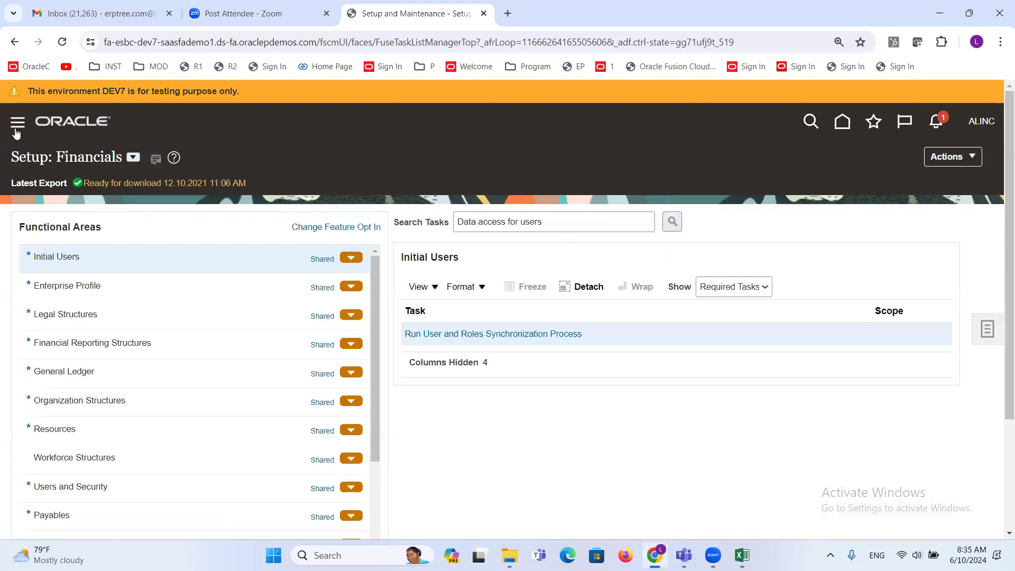
Go to the Scheduled Processes work area and start scheduling a new process
left_click(15, 125)
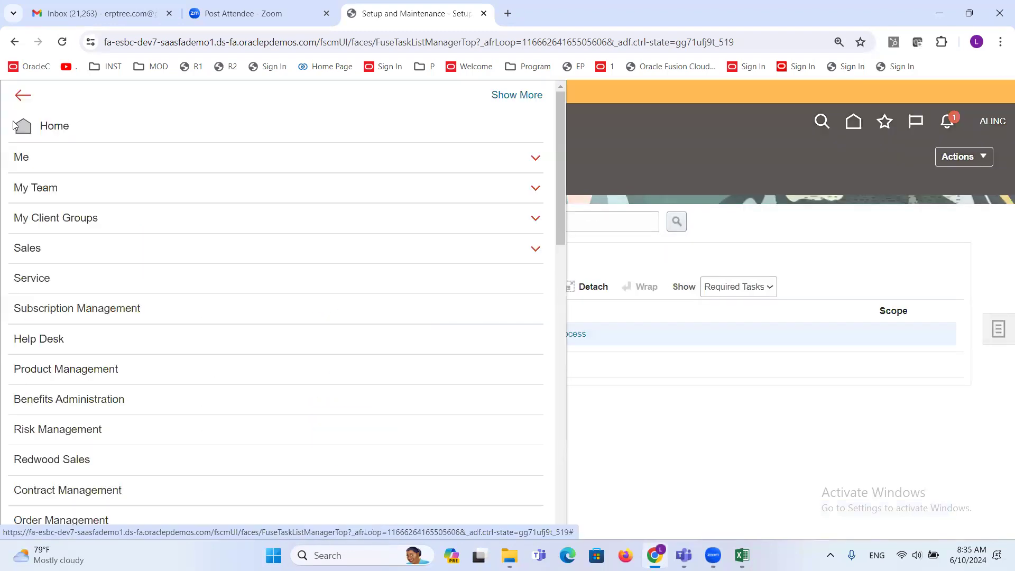
scroll(153, 264, "down", 4)
scroll(144, 268, "down", 6)
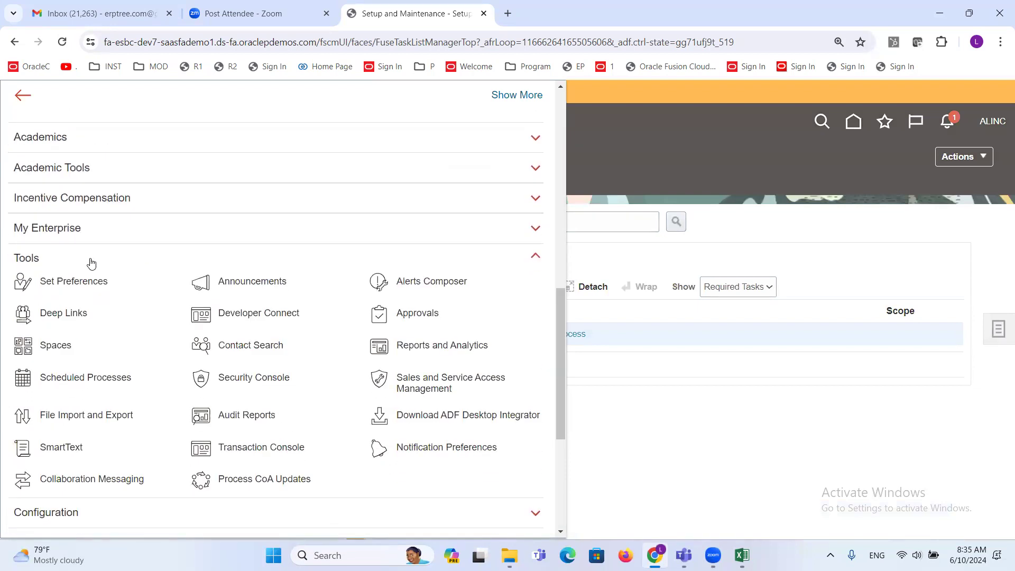
left_click(23, 265)
left_click(23, 264)
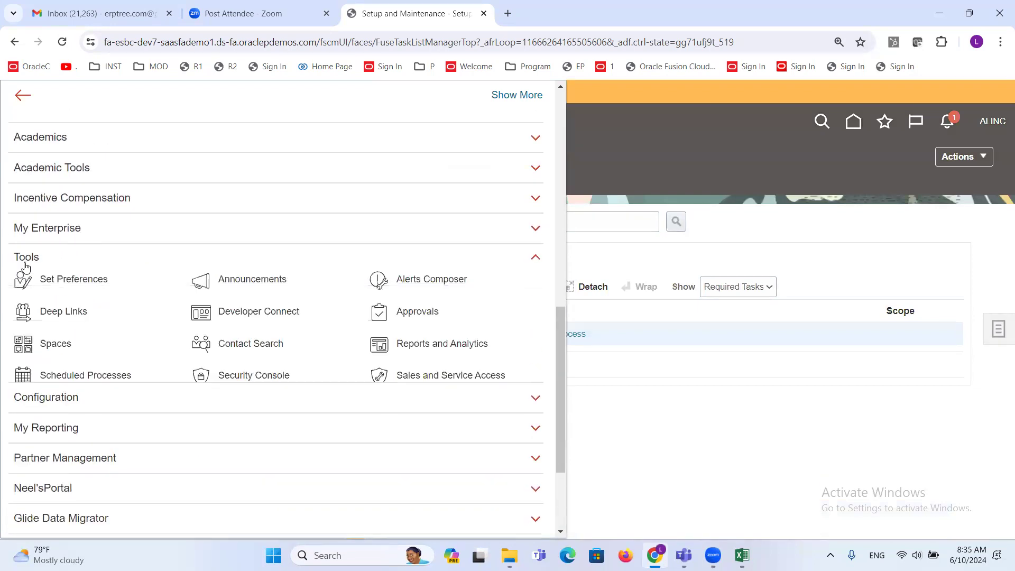
left_click(94, 376)
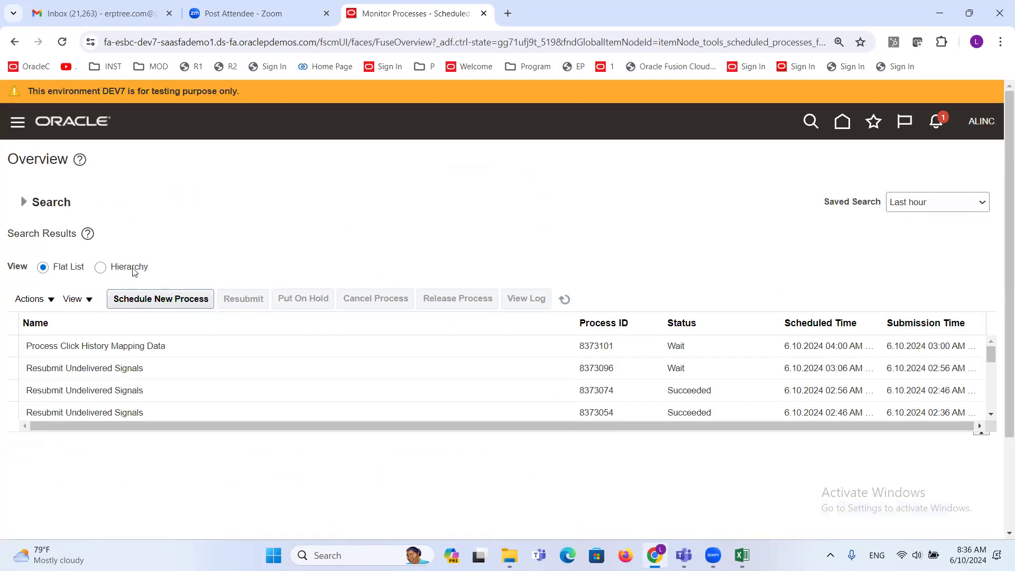
left_click(151, 298)
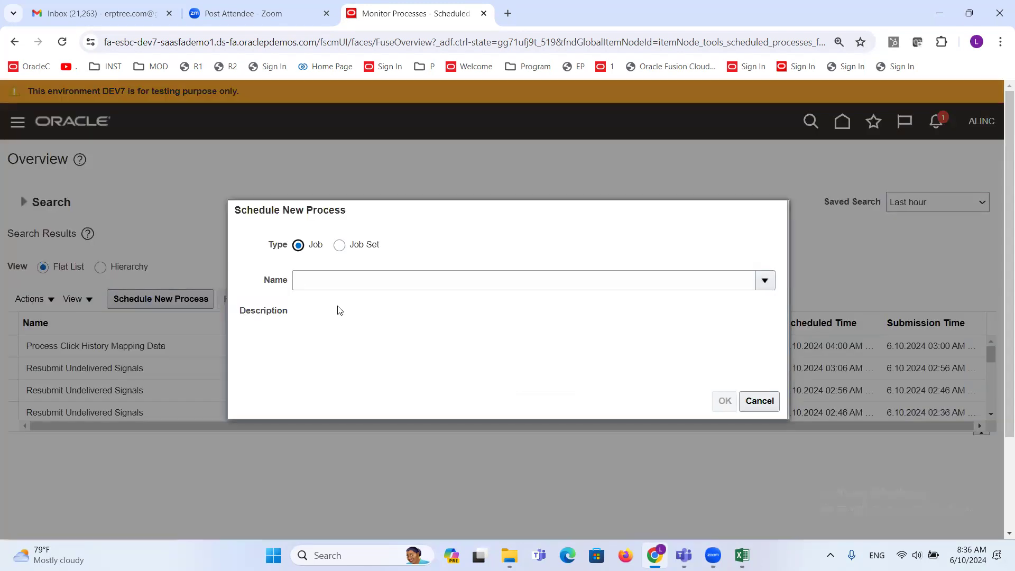
left_click(355, 283)
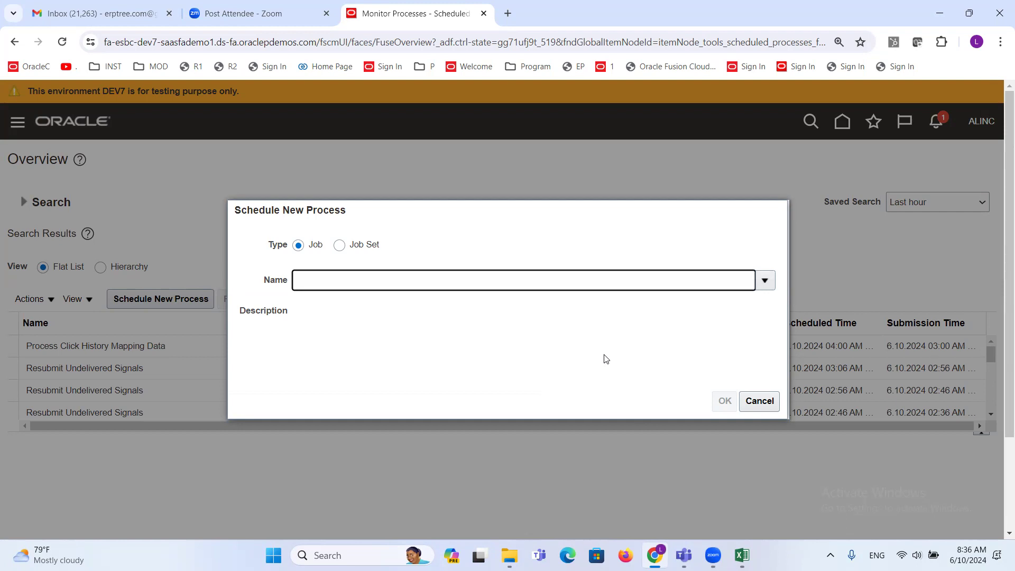
type("LDAP")
key("Tab")
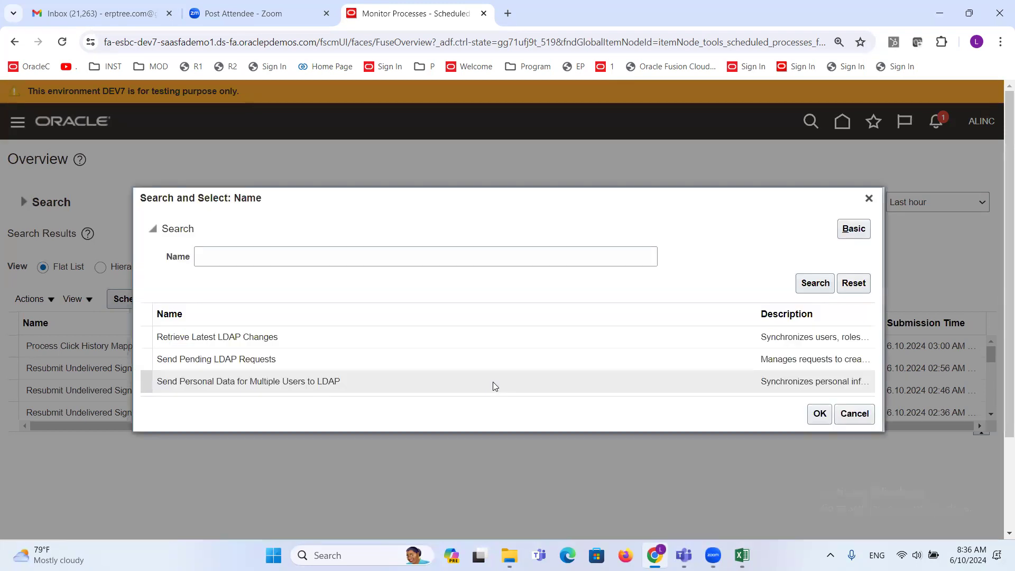
left_click(868, 200)
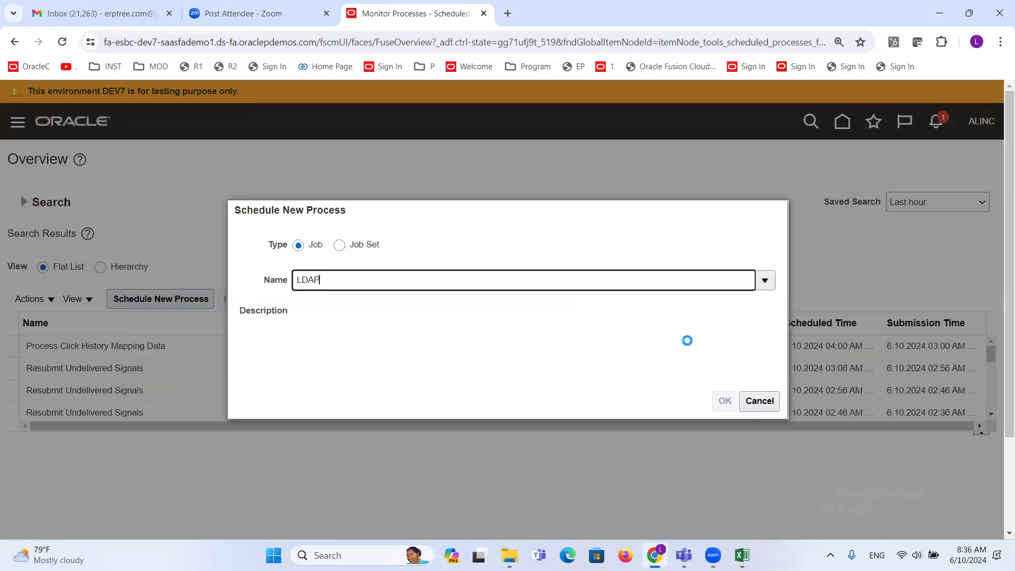
double_click(378, 280)
key("BackSpace")
Search the available job names for LDAP
left_click(764, 280)
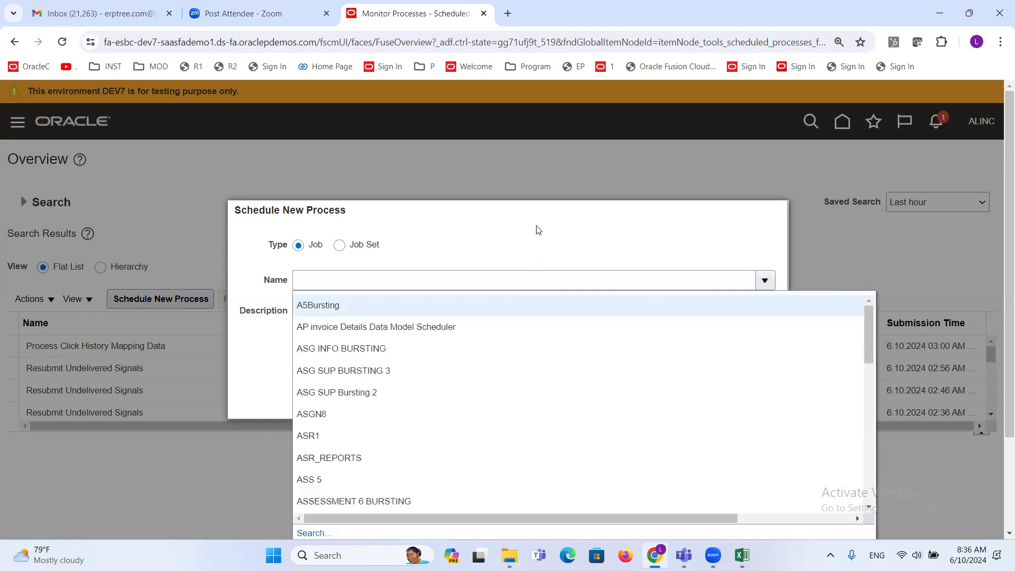
scroll(538, 230, "down", 3)
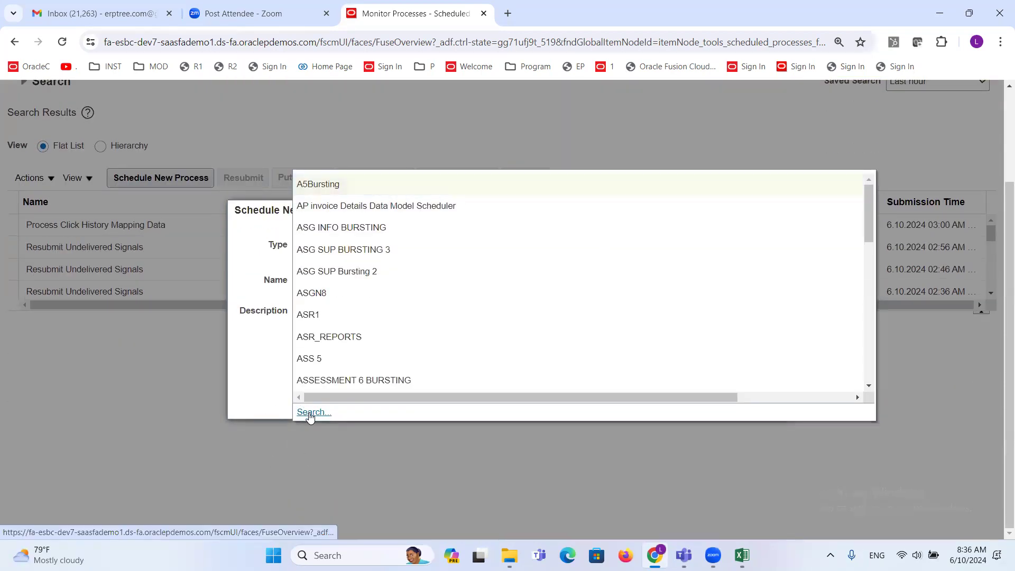
left_click(310, 413)
left_click(302, 286)
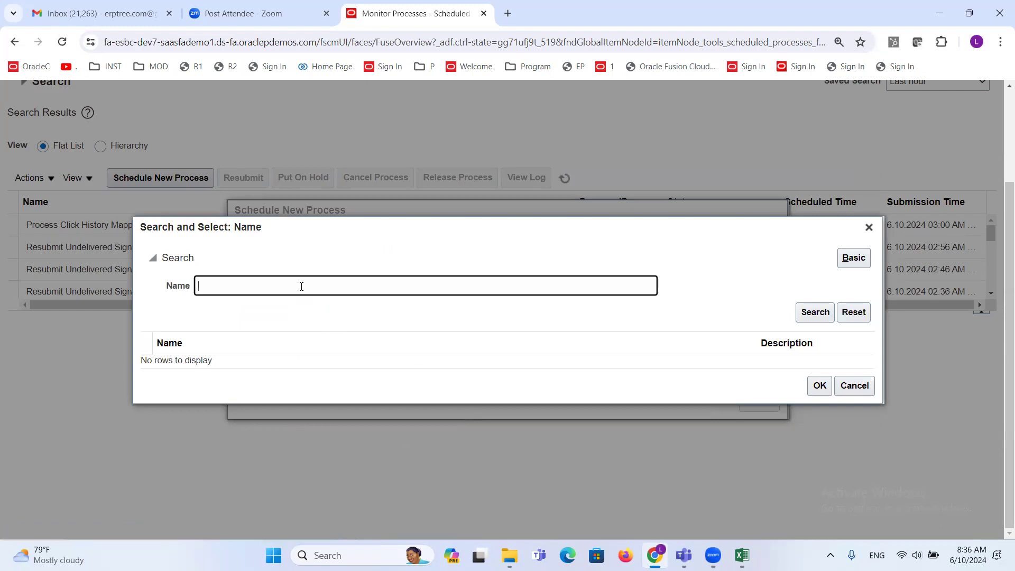
type("LDAP")
left_click(804, 314)
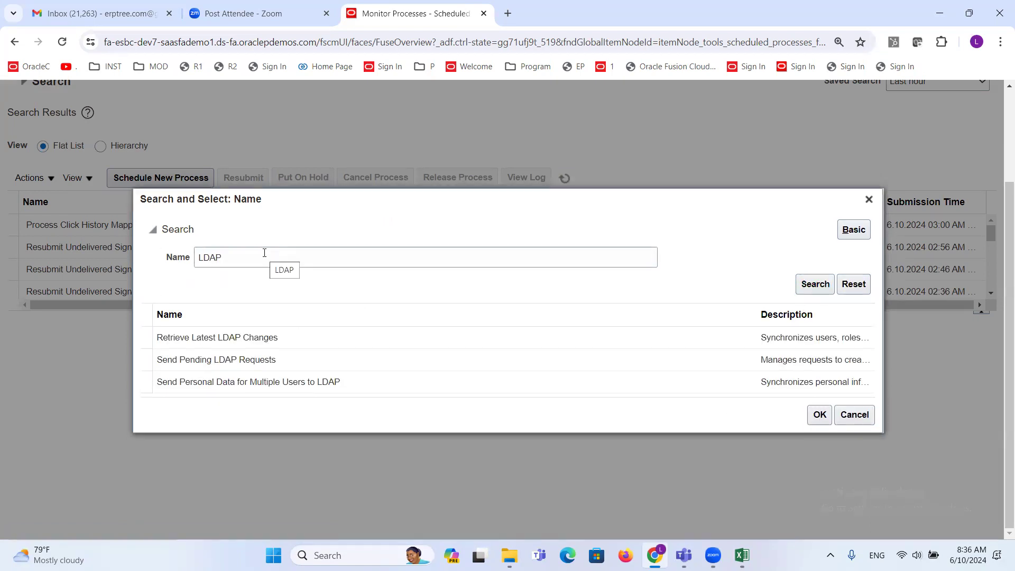
Choose Retrieve Latest LDAP Changes as the job and submit the process to run as soon as possible
left_click(235, 339)
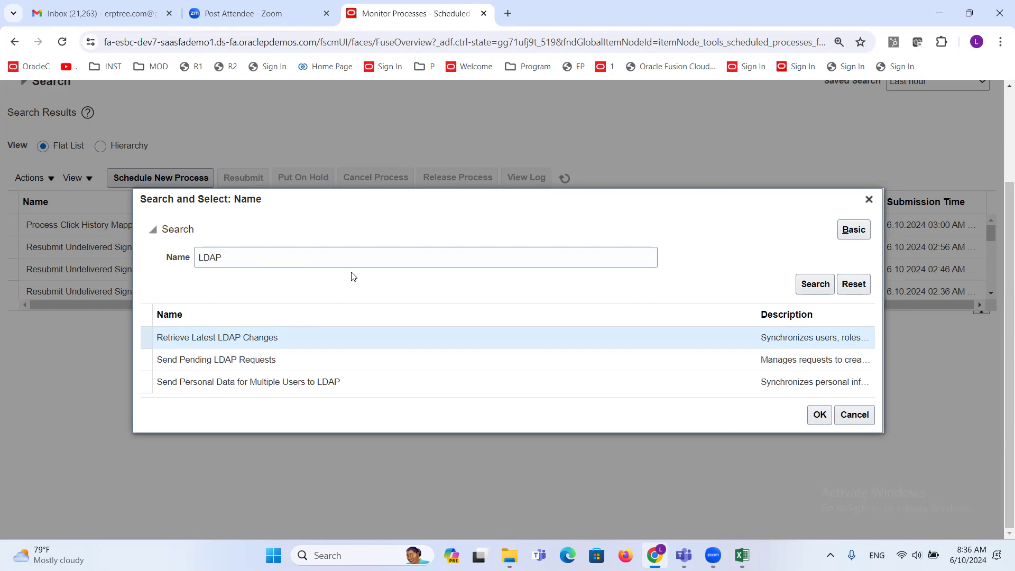
left_click(819, 415)
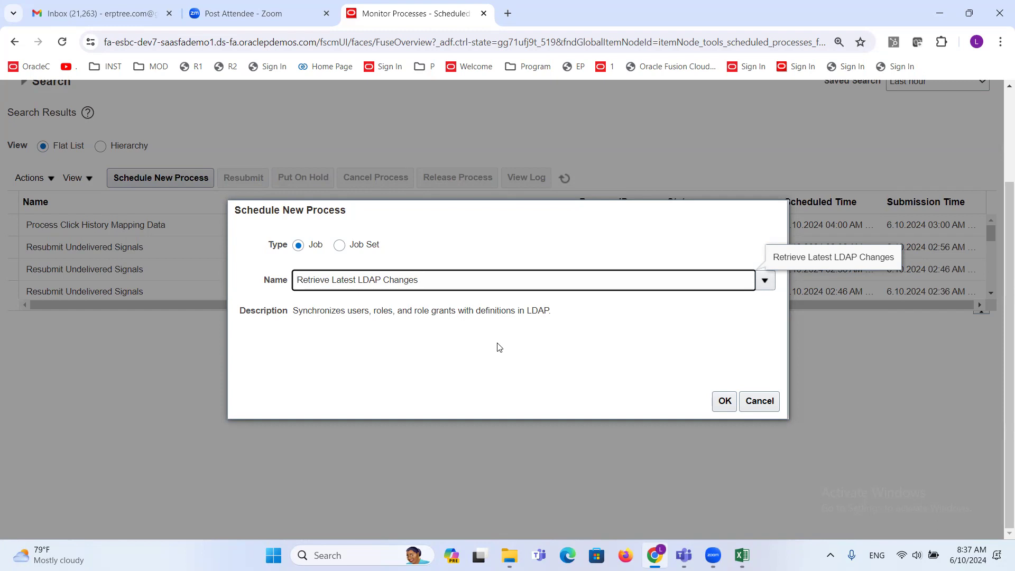
left_click(723, 400)
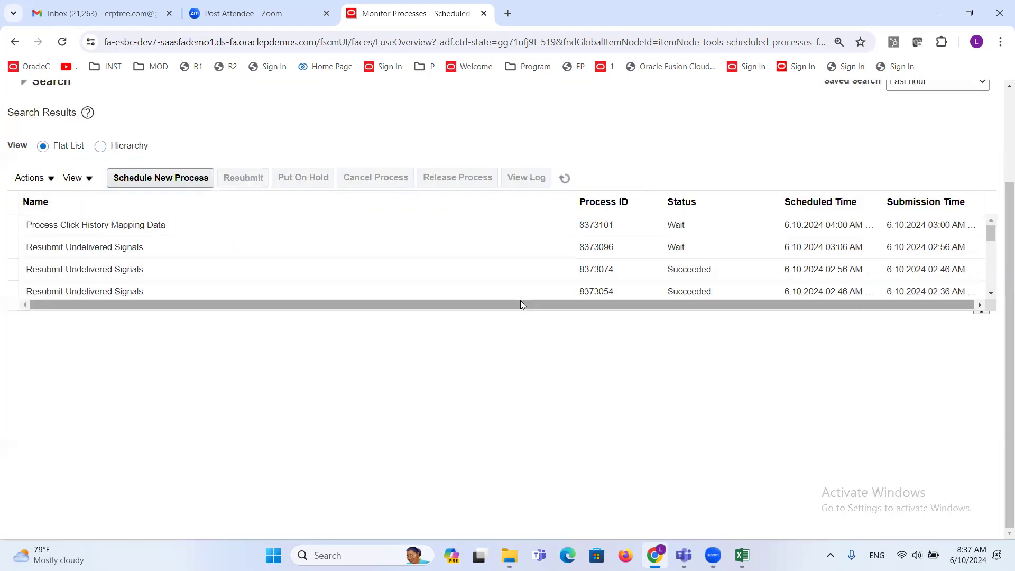
scroll(454, 290, "up", 1)
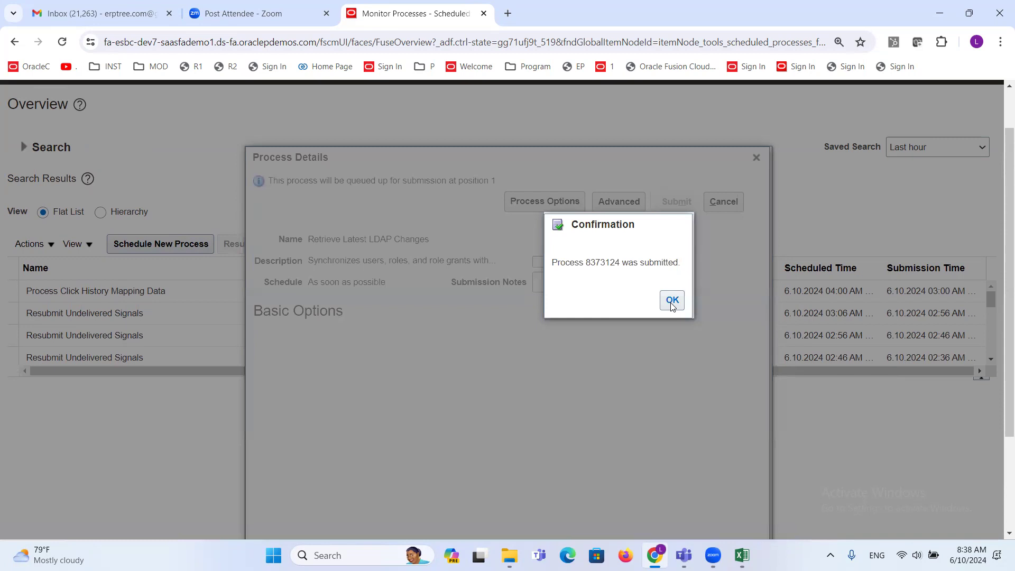
Close the submission confirmation and refresh the process list to check the status of Retrieve Latest LDAP Changes
left_click(672, 301)
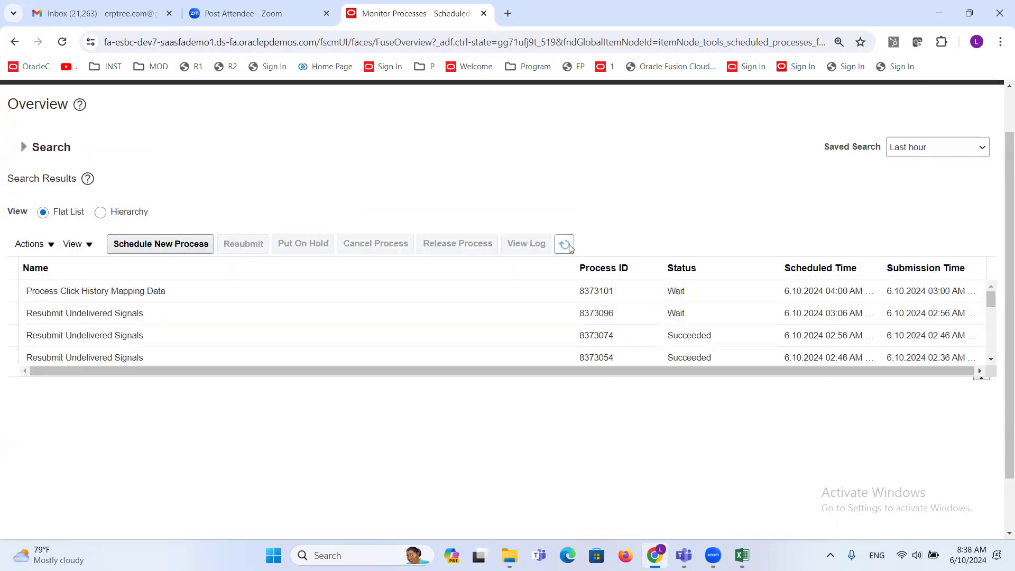
left_click(565, 244)
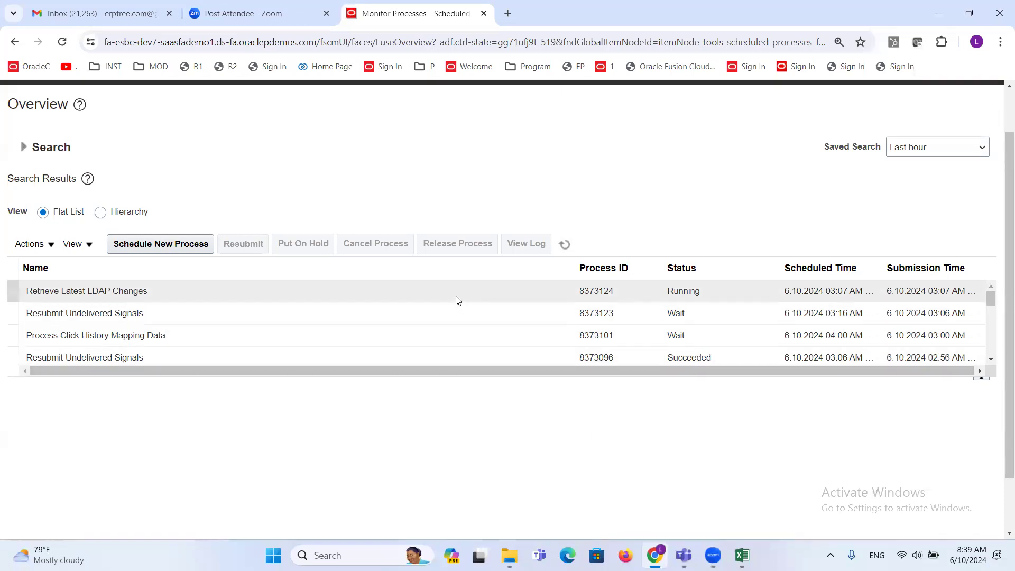
left_click(565, 244)
left_click(540, 291)
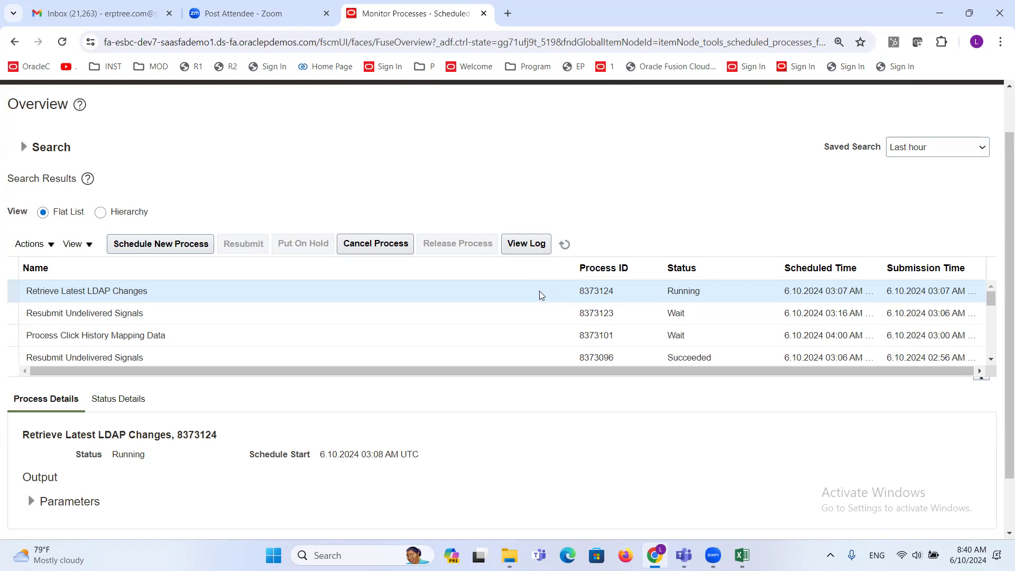
left_click(565, 245)
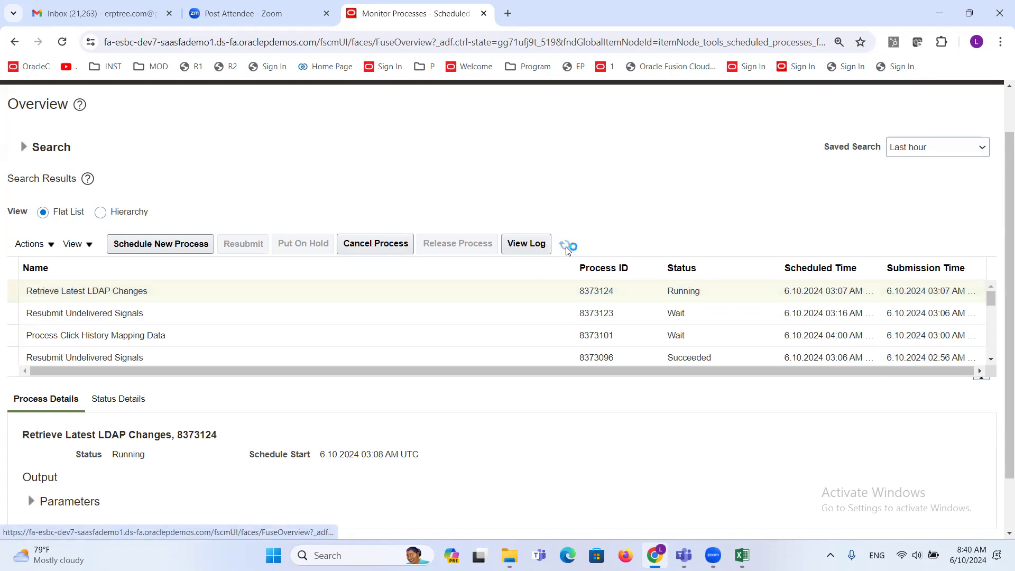
left_click(687, 291)
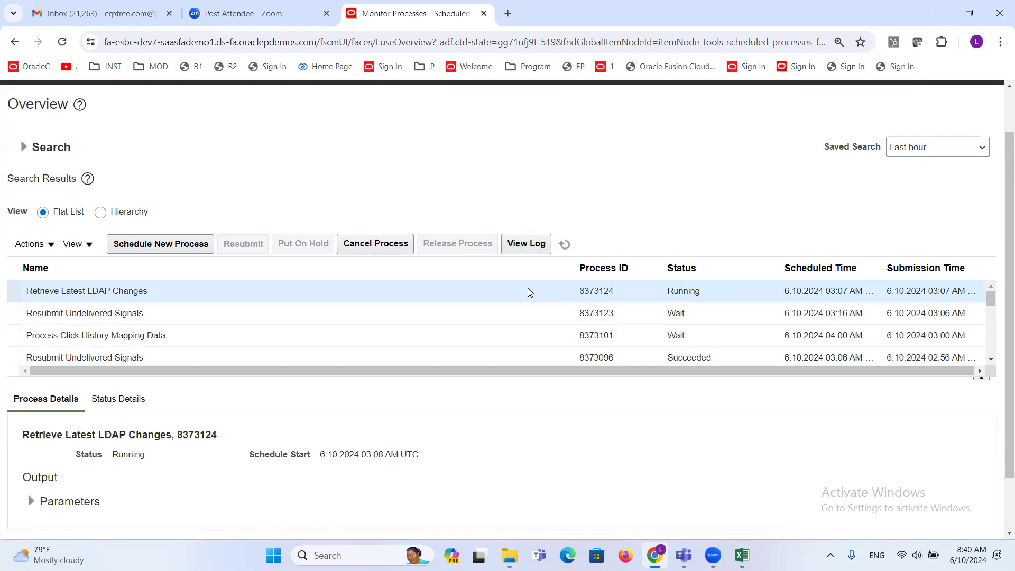
left_click(564, 244)
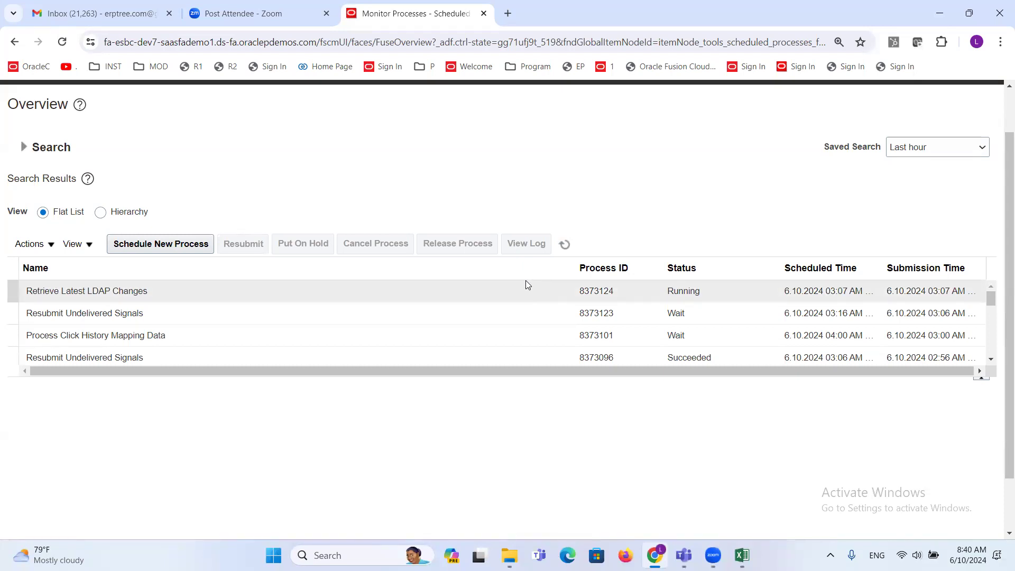
left_click(565, 244)
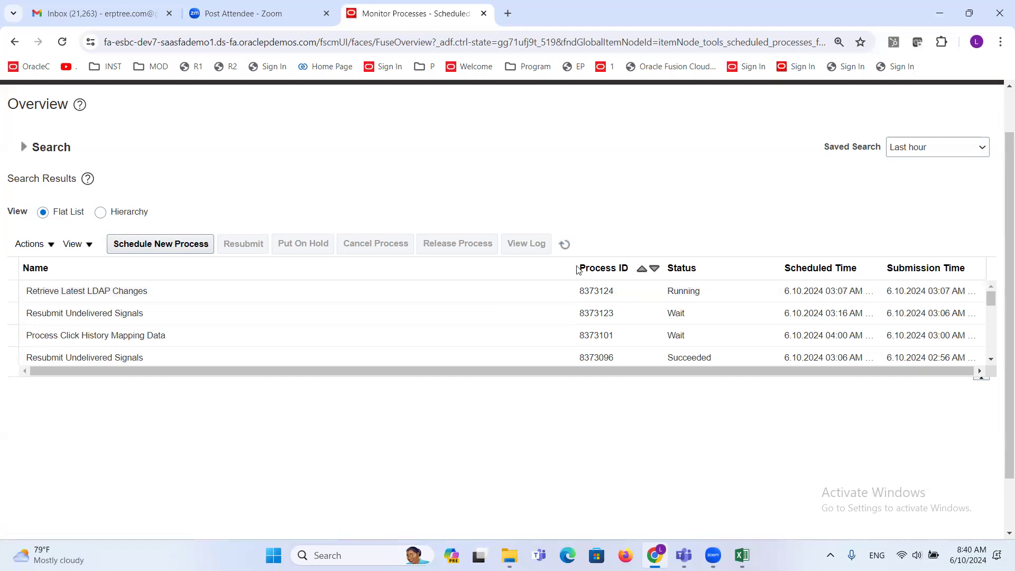
left_click(566, 245)
left_click(566, 243)
scroll(577, 222, "up", 2)
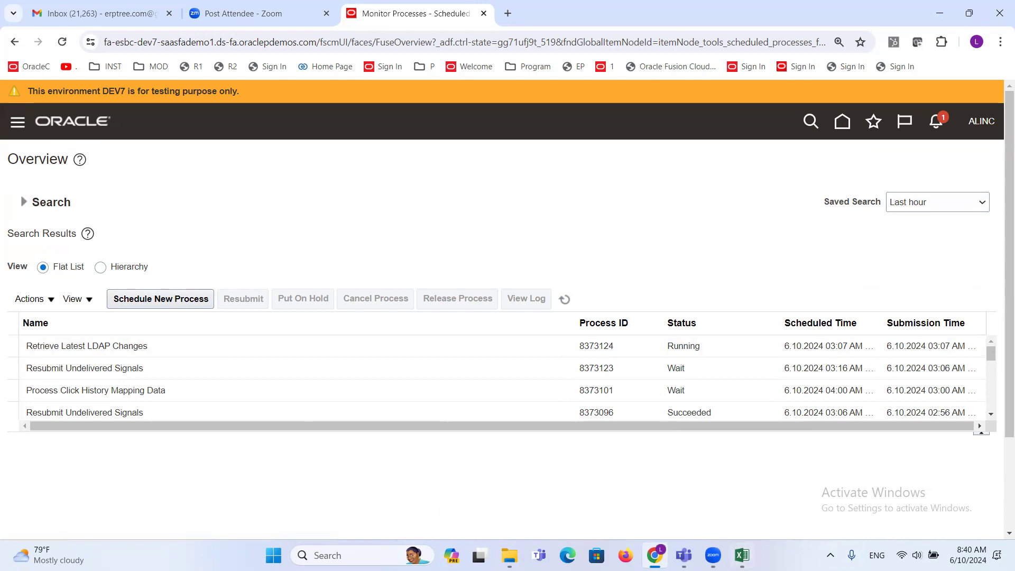
Switch to the Excel discussion sheet and copy the ALINC task list from B701:B704 to the cells starting at B713
left_click(742, 555)
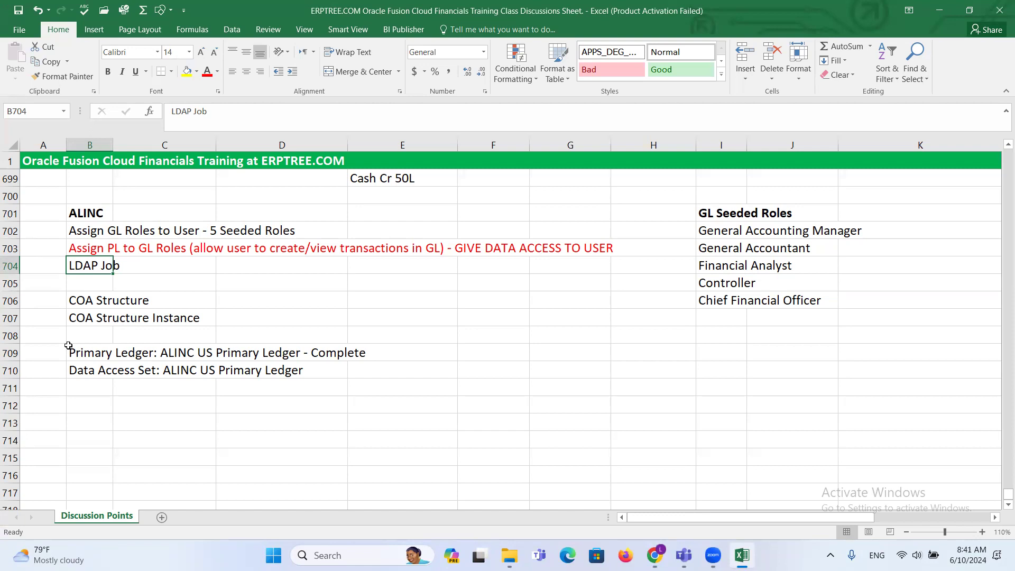
left_click_drag(91, 214, 101, 259)
key("ctrl+c")
left_click(87, 426)
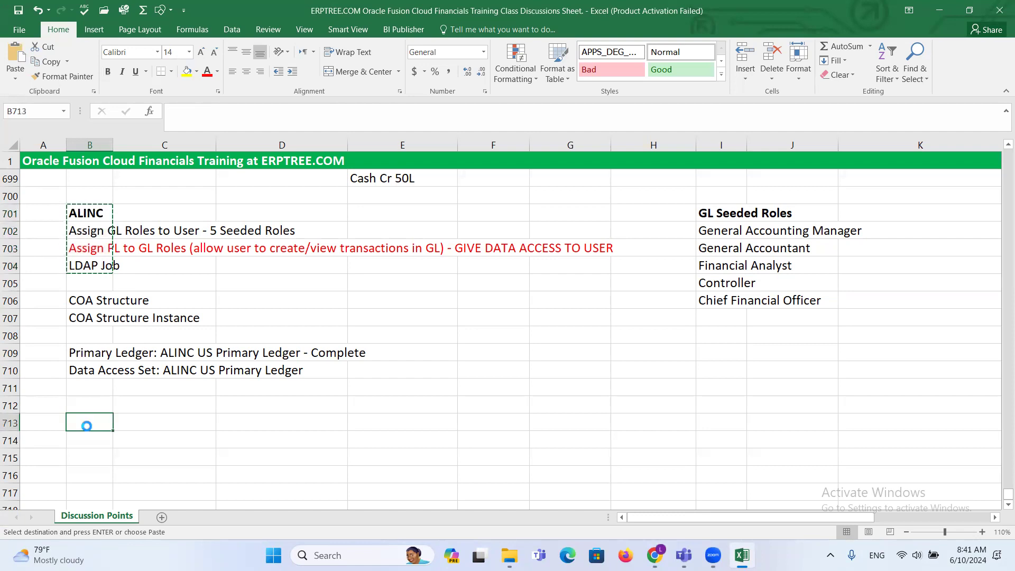
key("Return")
scroll(195, 380, "down", 1)
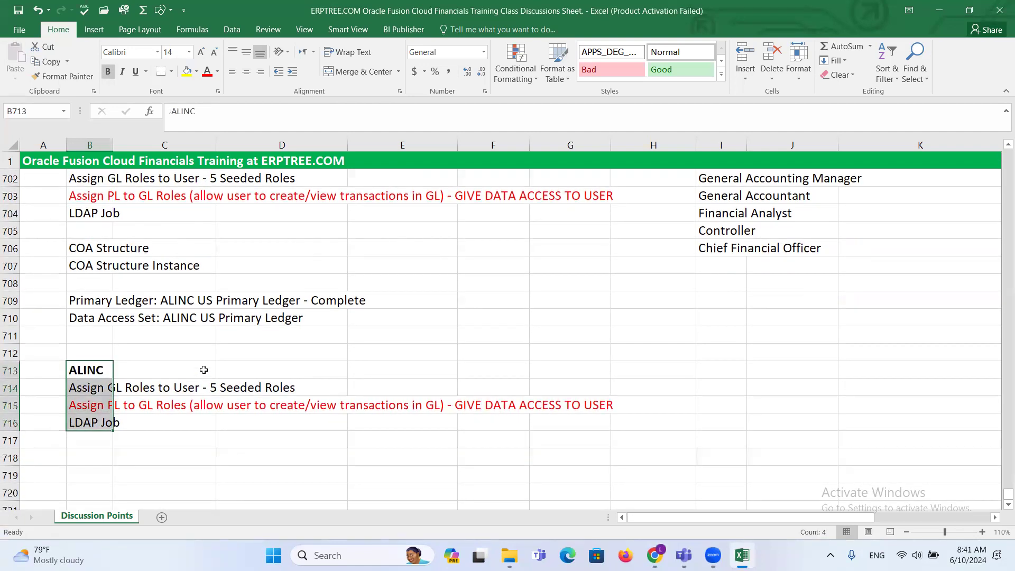
Add "Open GL Periods" in cell B717, directly below the copied LDAP Job entry
left_click(97, 443)
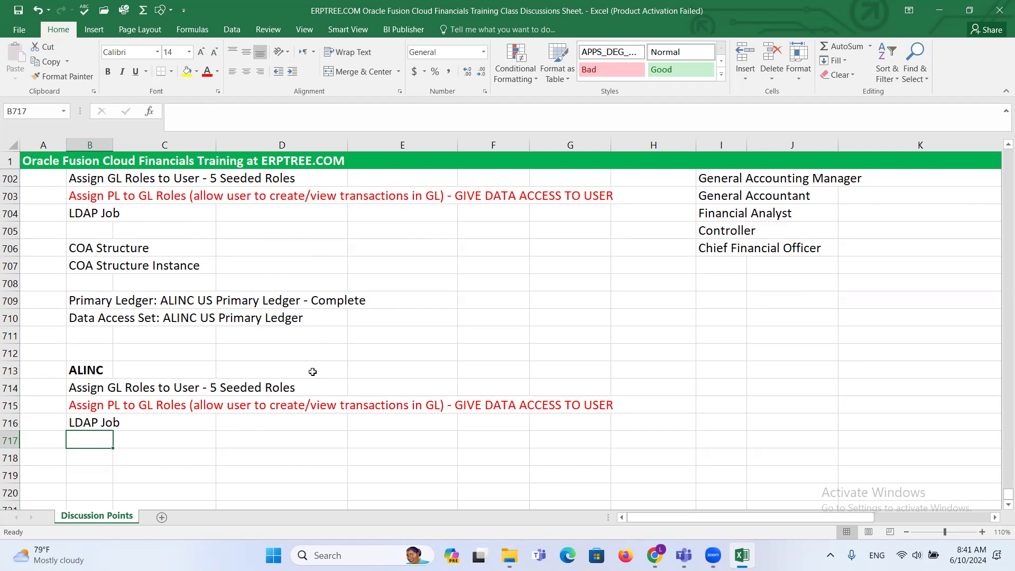
scroll(315, 372, "down", 1)
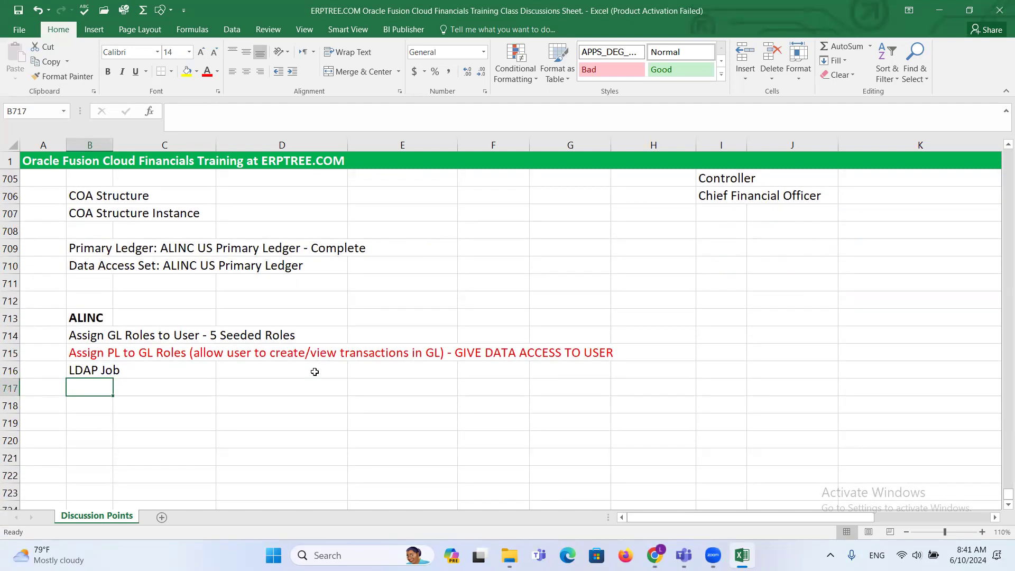
type("Open GL Periods")
key("ctrl+Return")
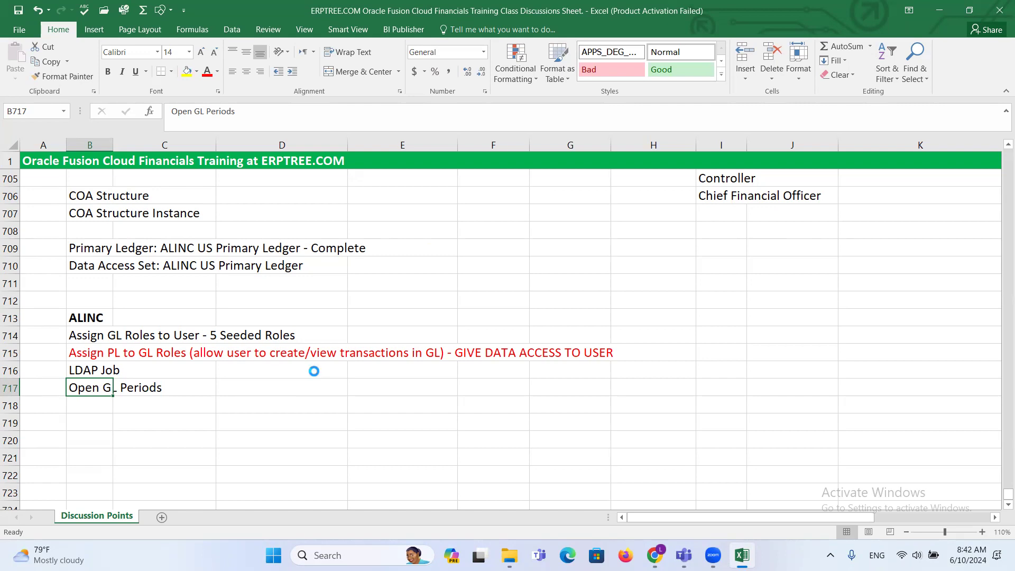
left_click(85, 400)
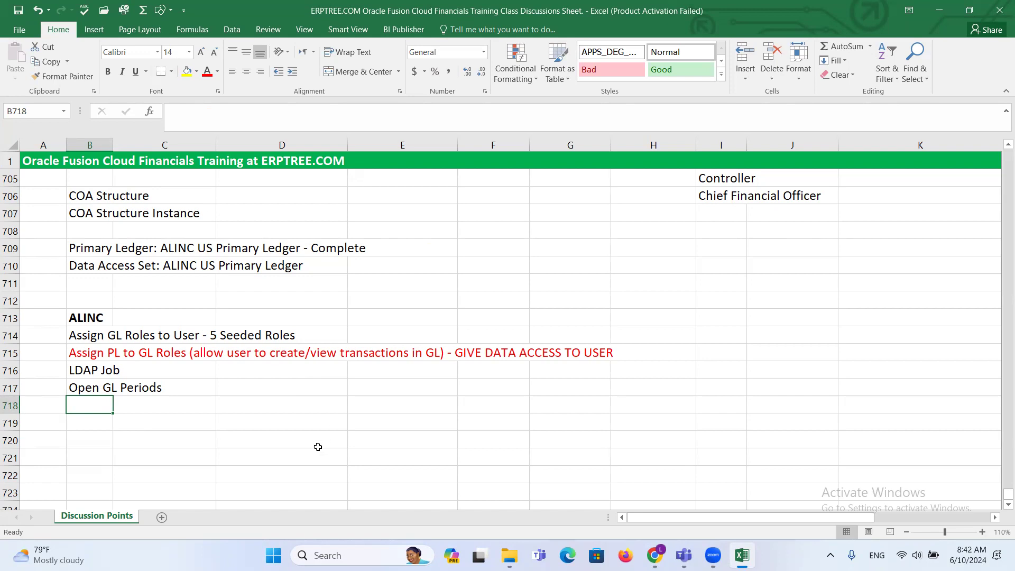
Review the GL Seeded Roles list, then switch to Chrome and check which General Accounting entries the Navigator offers ALINC
scroll(322, 434, "up", 2)
left_click_drag(703, 223, 846, 301)
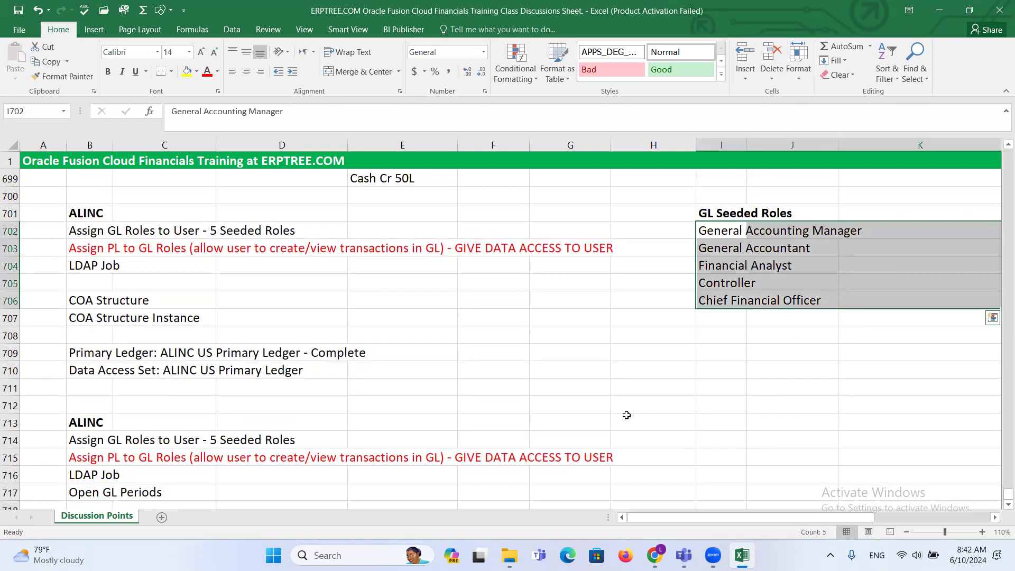
mouse_move(653, 554)
left_click(651, 507)
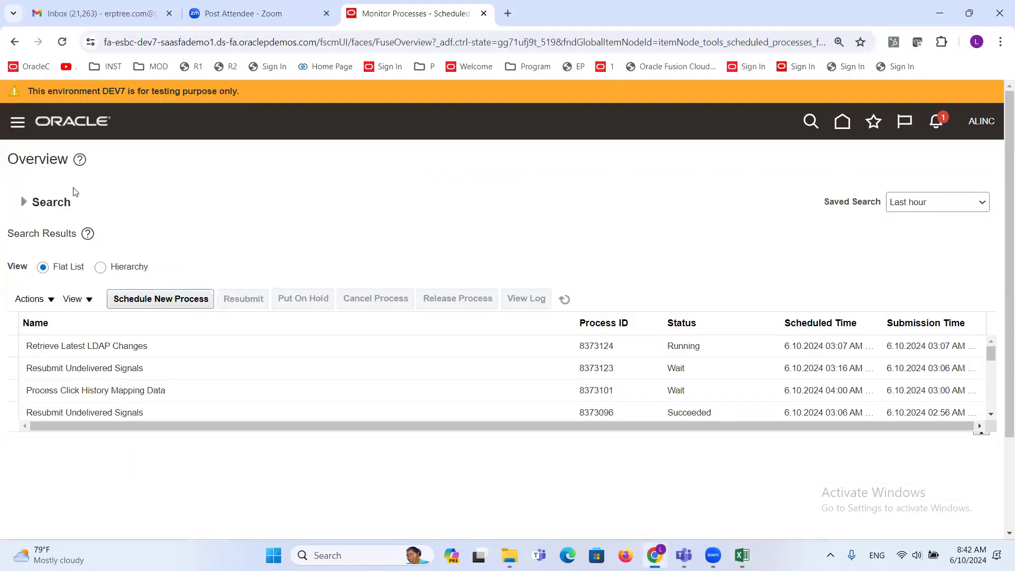
left_click(18, 126)
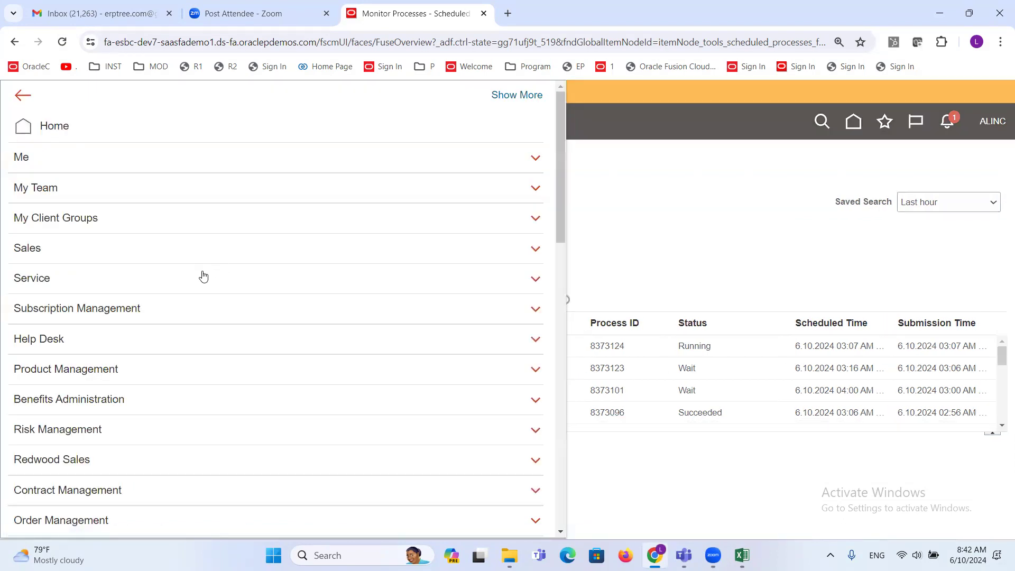
scroll(187, 243, "down", 2)
scroll(187, 242, "down", 2)
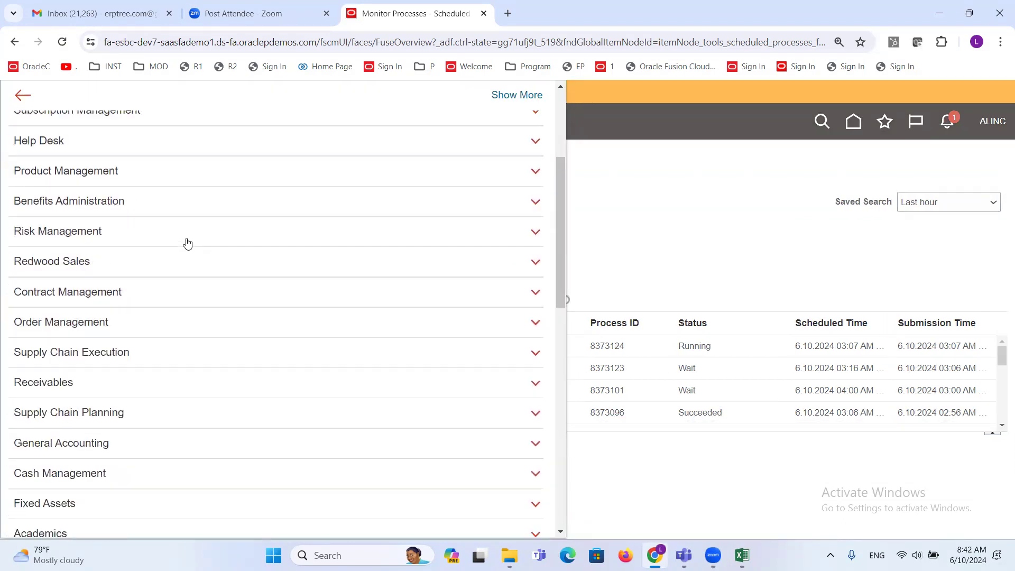
scroll(187, 243, "down", 4)
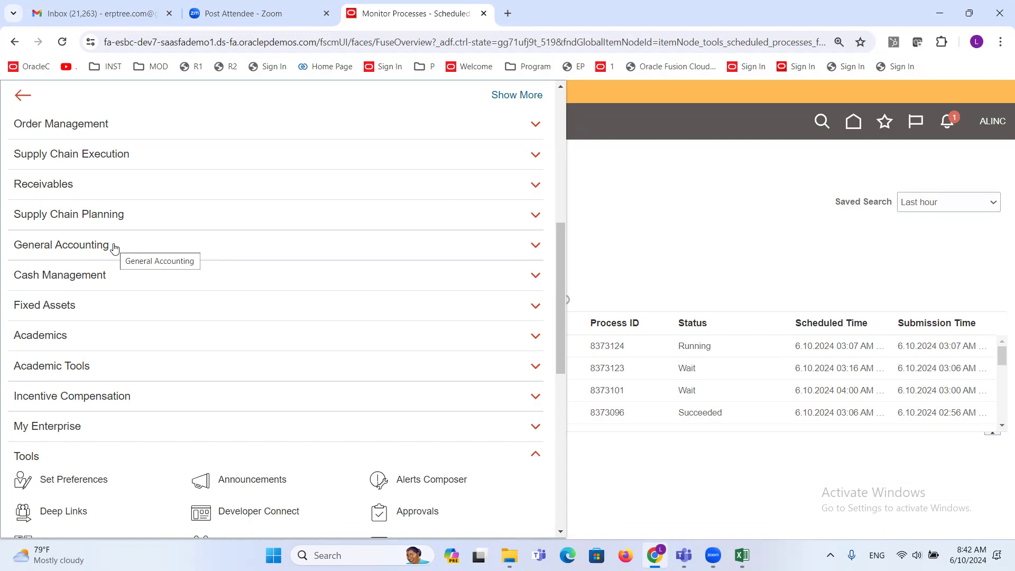
left_click(67, 245)
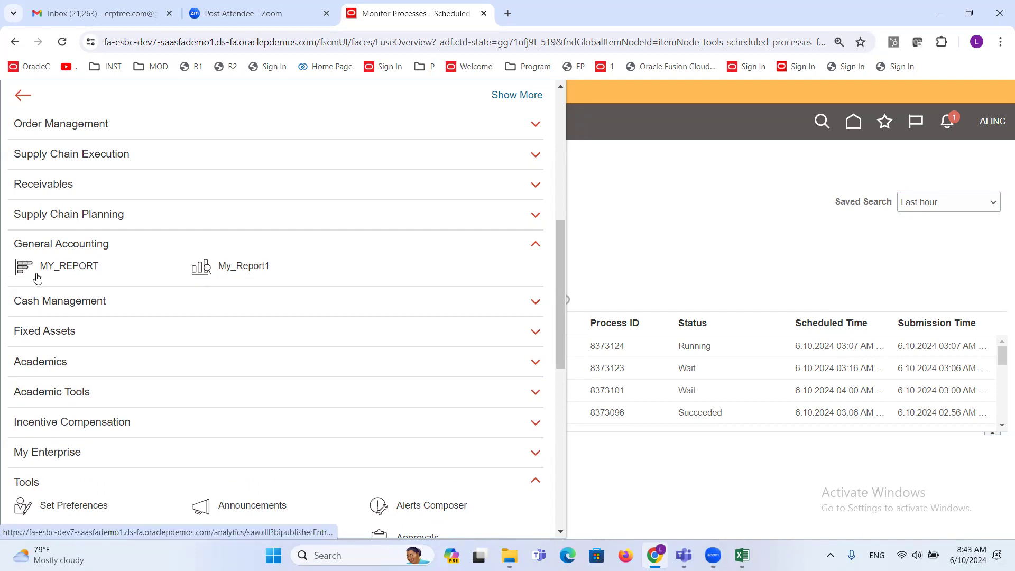
left_click(38, 247)
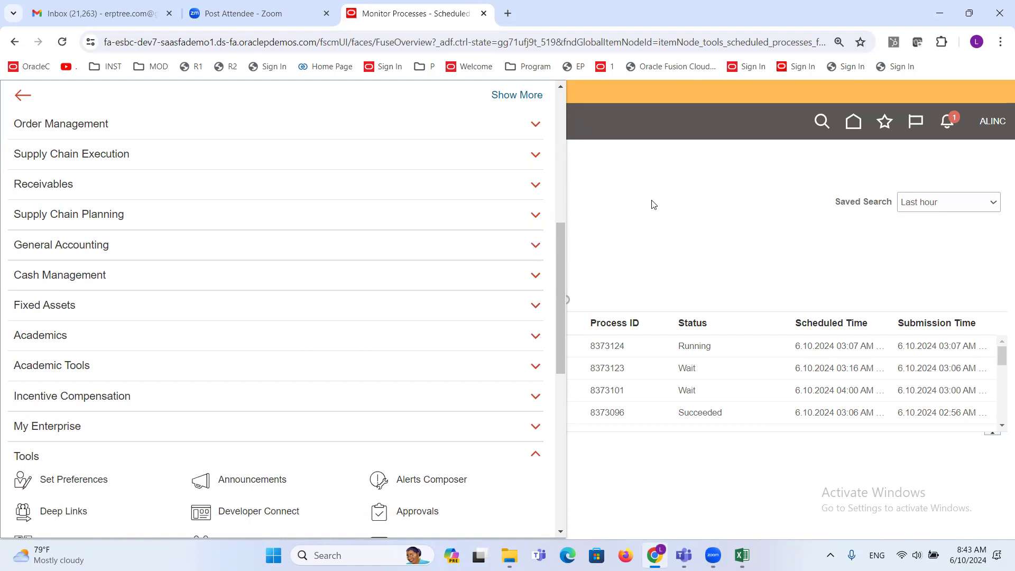
left_click(101, 247)
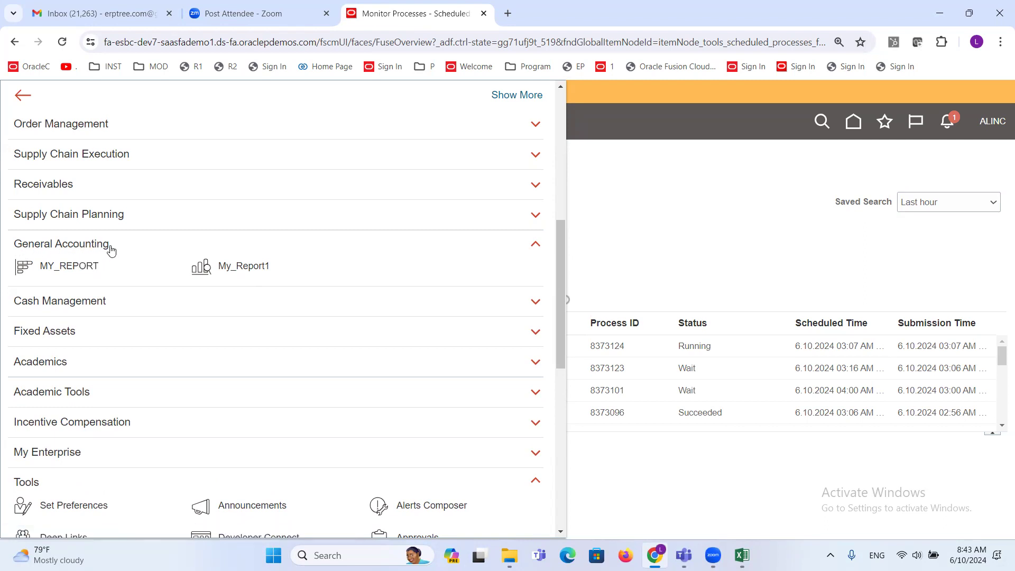
left_click(726, 216)
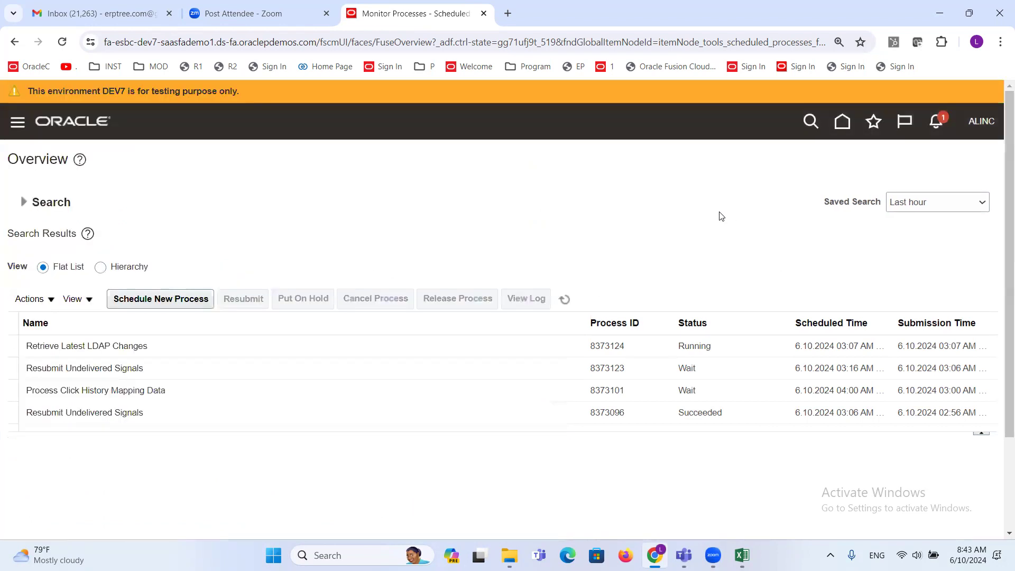
Refresh the scheduled process list once more, then sign out of Oracle Applications Cloud and confirm the single sign-off
left_click(564, 301)
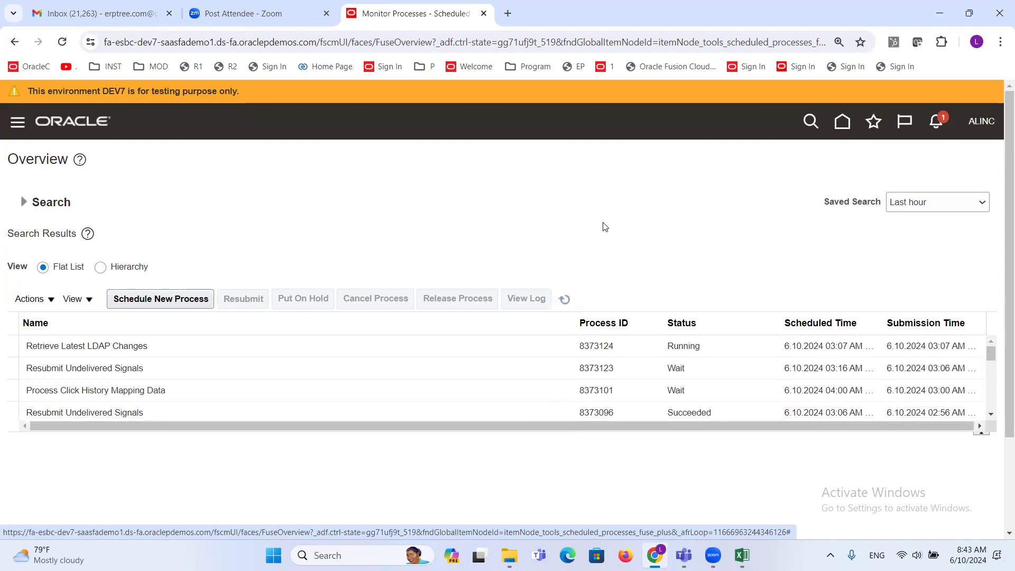
left_click(983, 123)
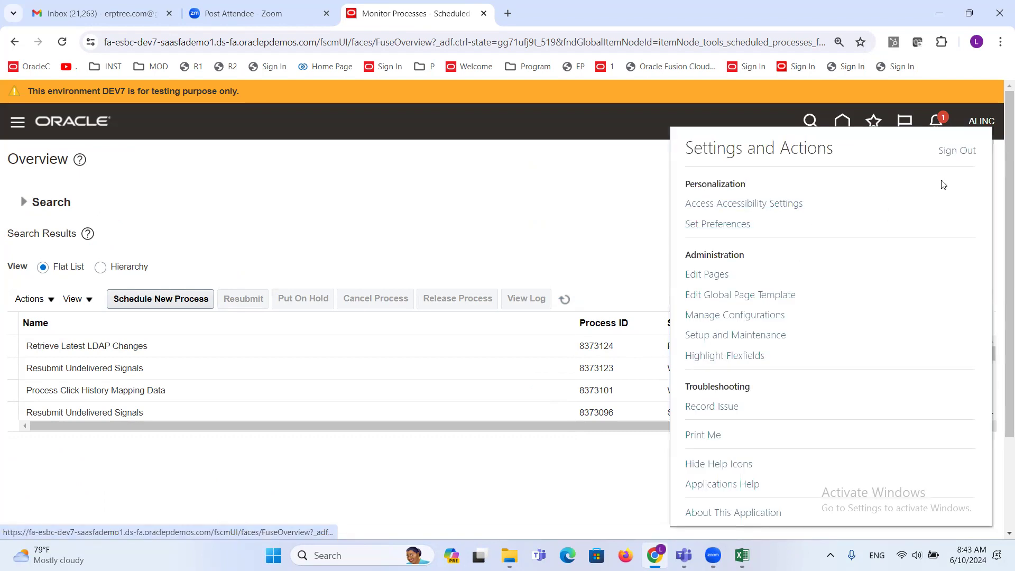
left_click(957, 151)
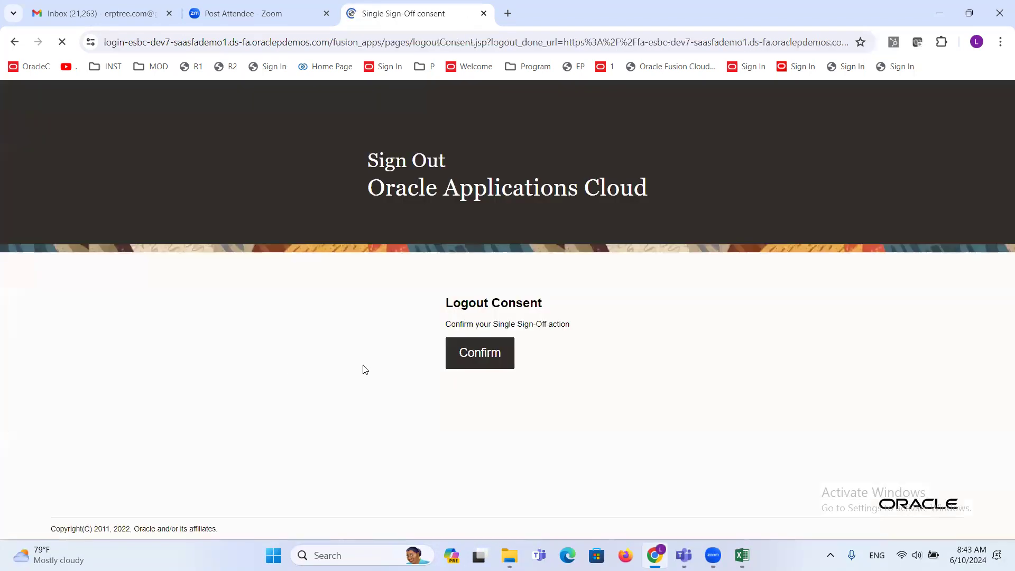
left_click(473, 353)
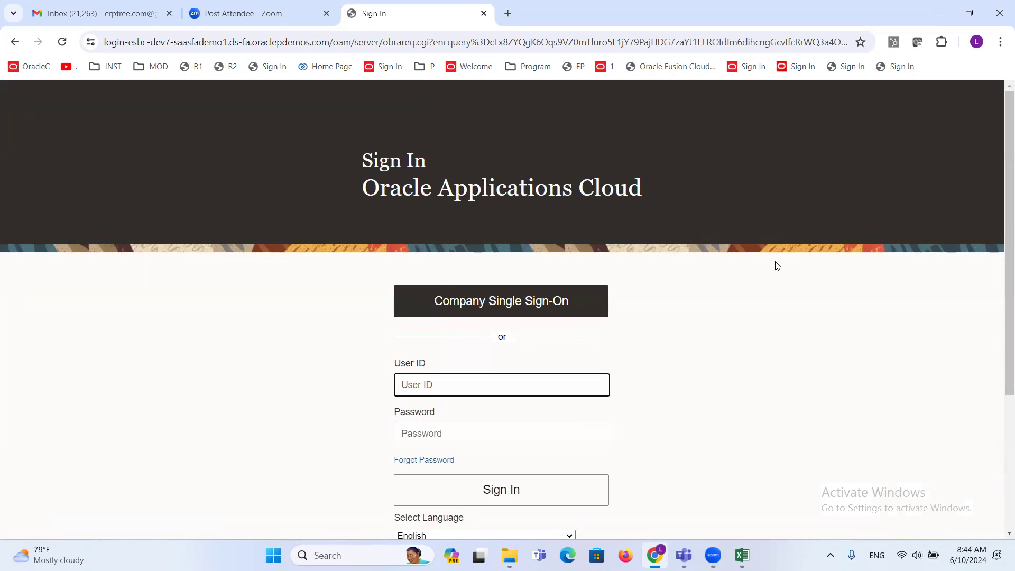
type("ALINC")
key("Tab")
type("••••••••••")
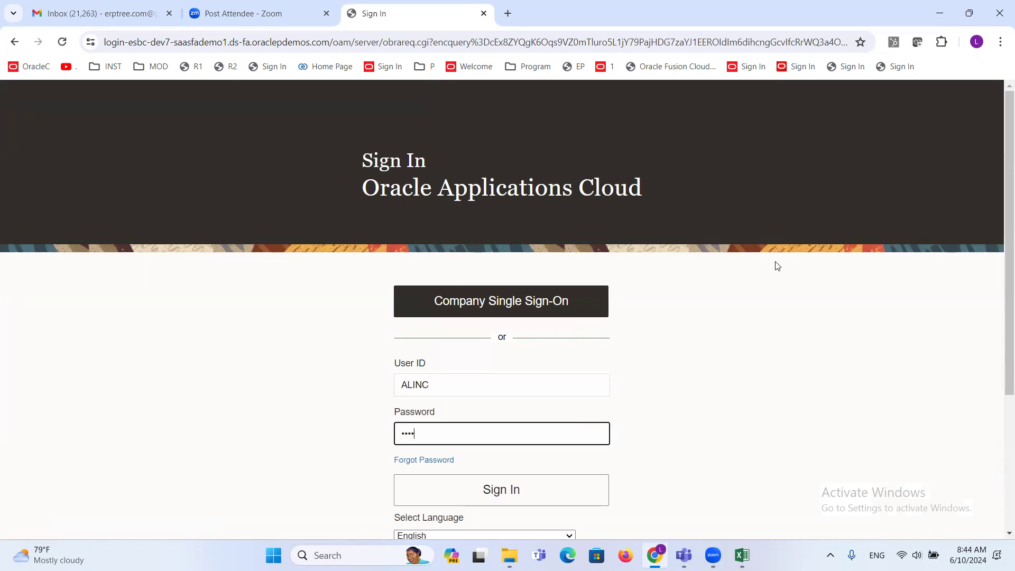
type("•")
key("Return")
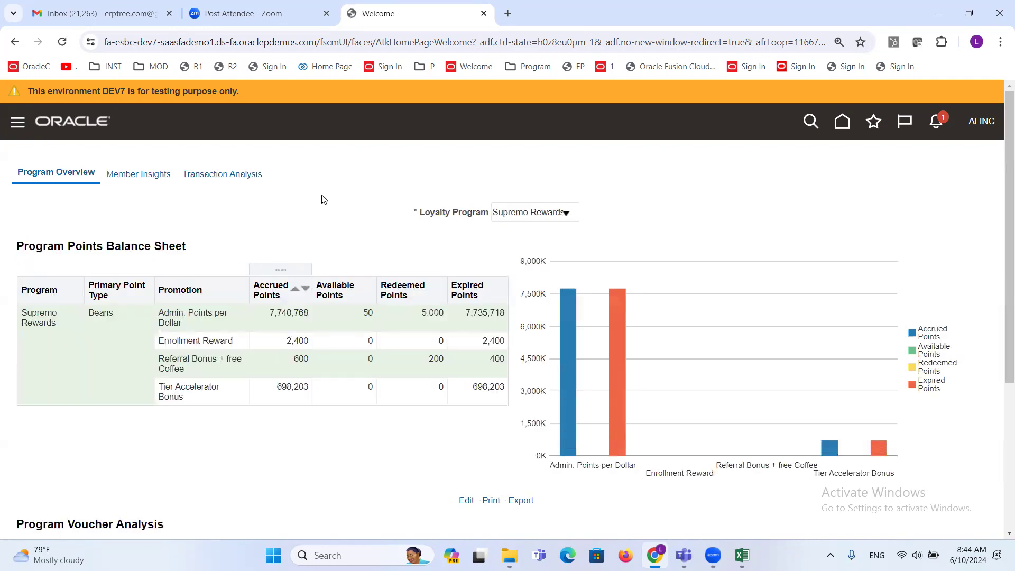
Expand General Accounting in the Navigator to show its work areas
left_click(17, 126)
scroll(153, 193, "down", 8)
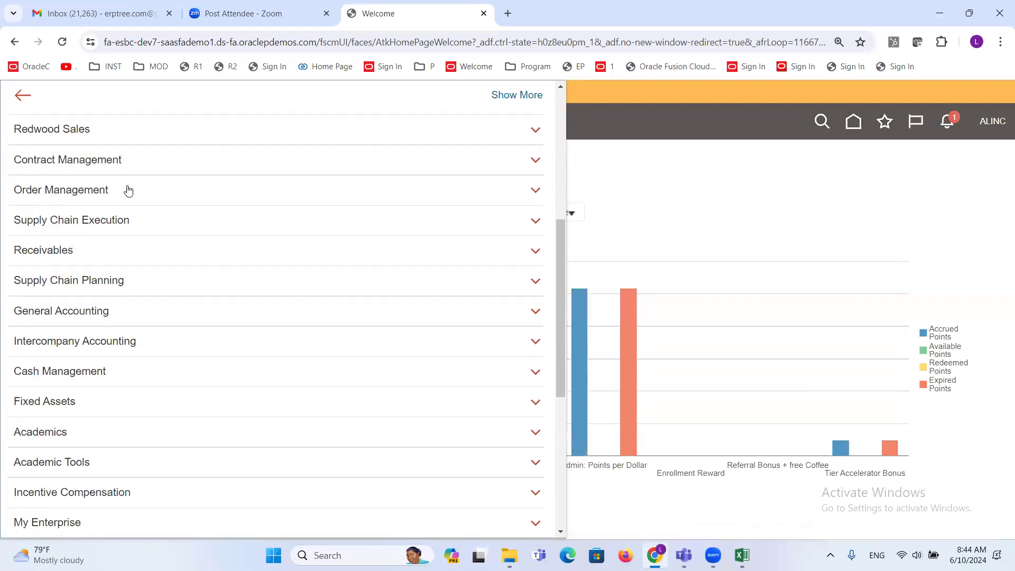
scroll(129, 190, "down", 1)
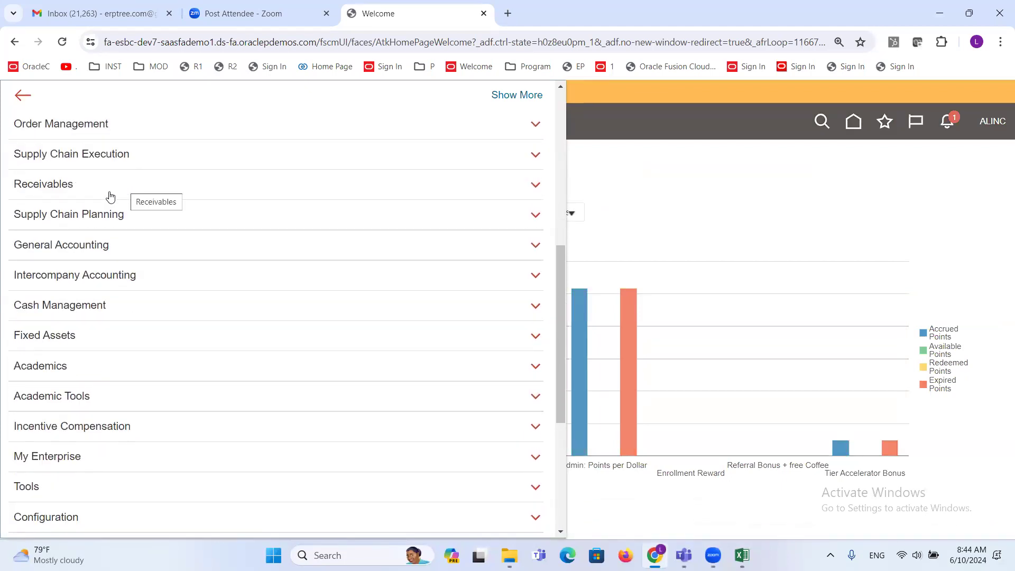
scroll(64, 173, "down", 3)
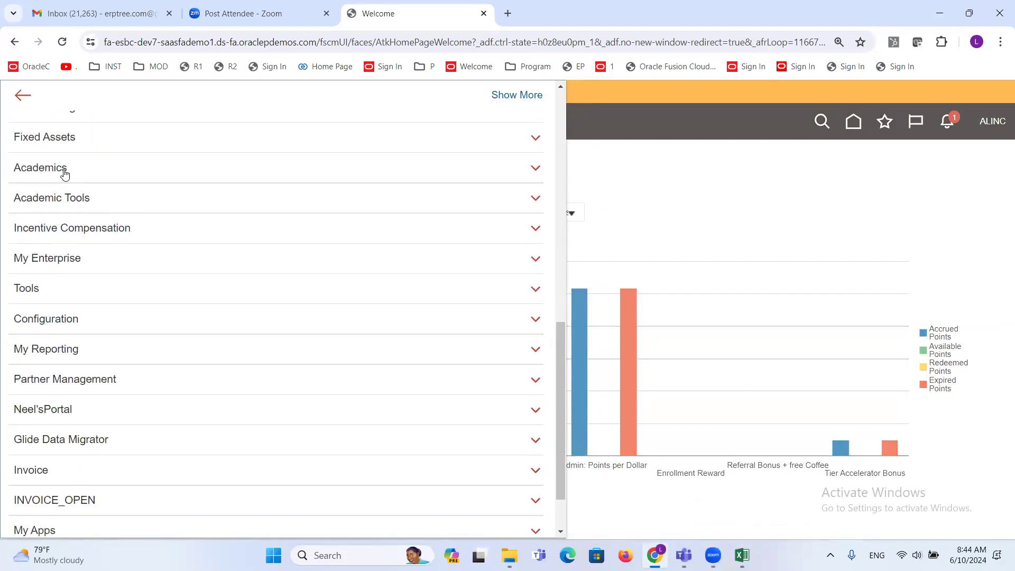
scroll(63, 174, "up", 3)
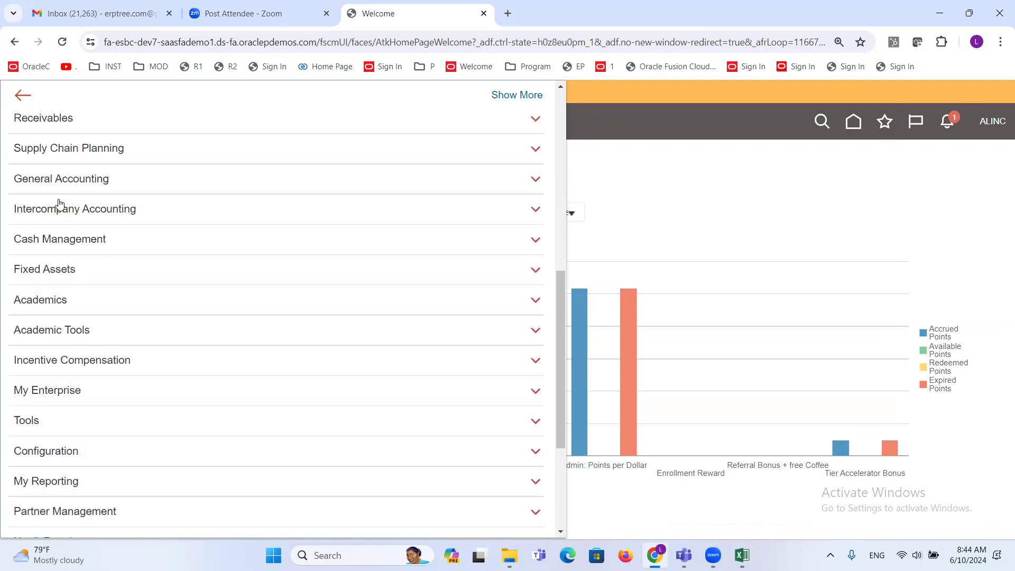
left_click(75, 181)
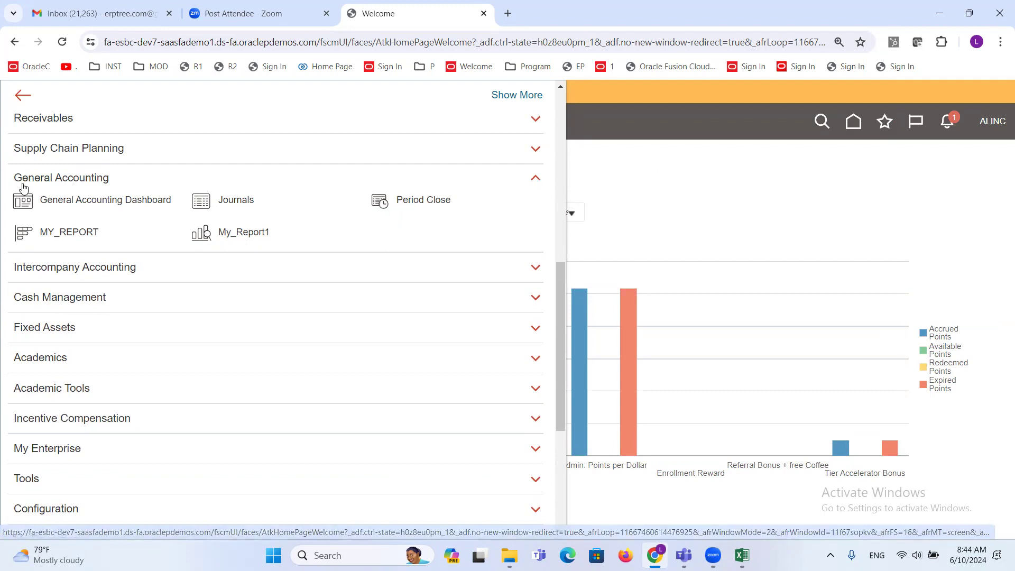
Open the Period Close work area under General Accounting
left_click(68, 184)
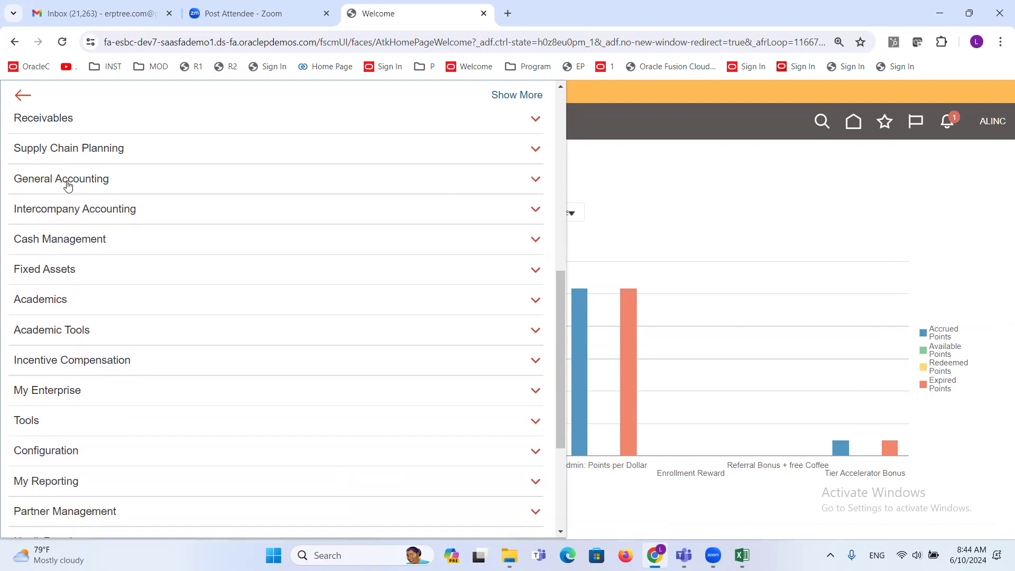
left_click(68, 184)
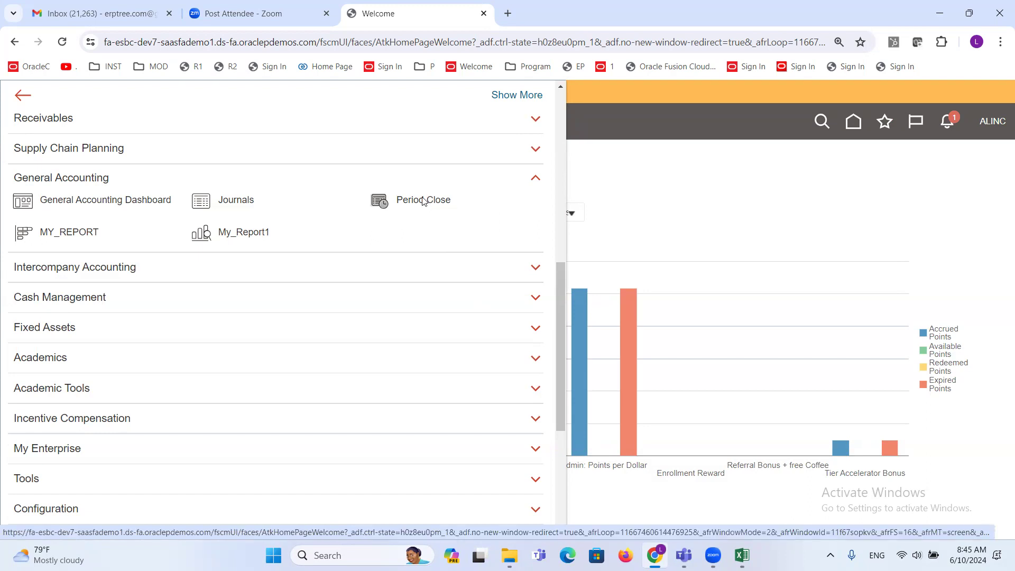
left_click(433, 232)
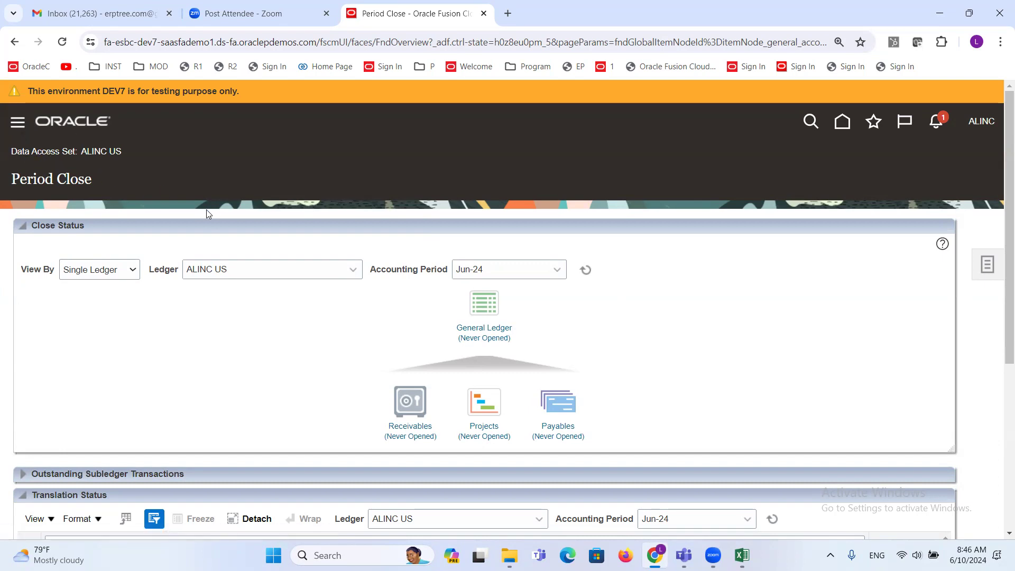
scroll(174, 234, "down", 1)
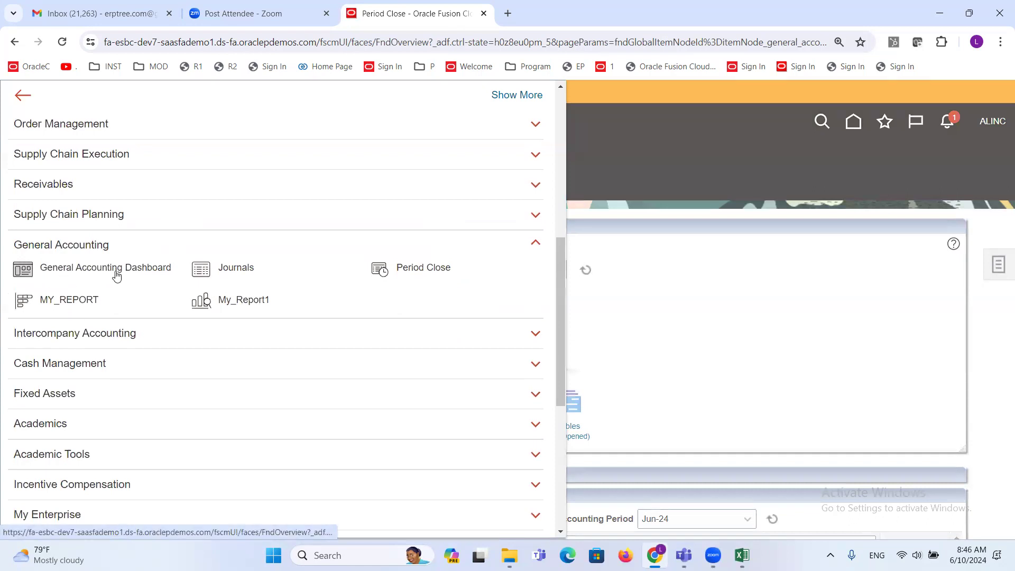
left_click(430, 269)
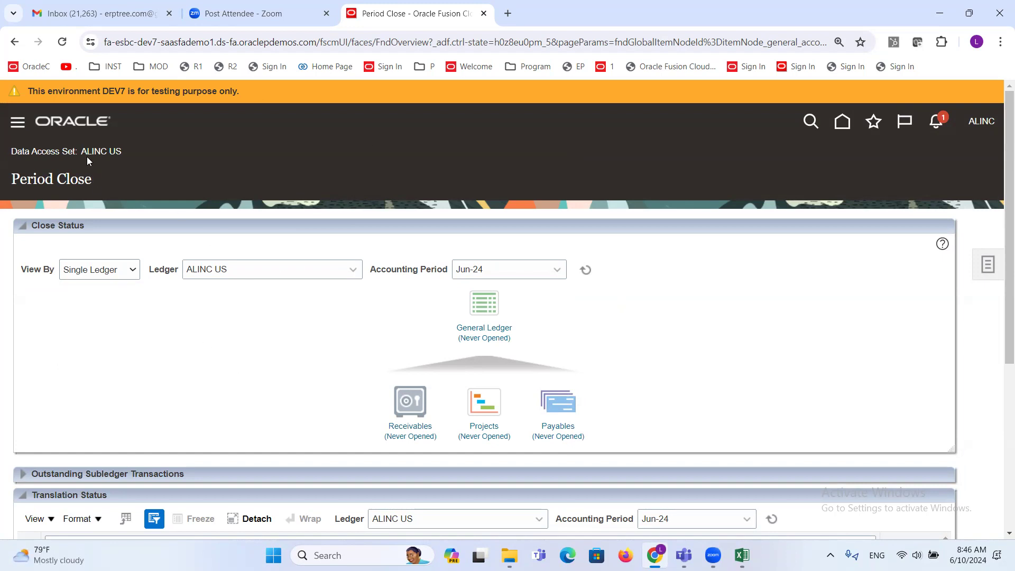
Check the data access set and the ledger choices offered on the Period Close page
left_click_drag(82, 153, 122, 158)
left_click(166, 271)
double_click(163, 271)
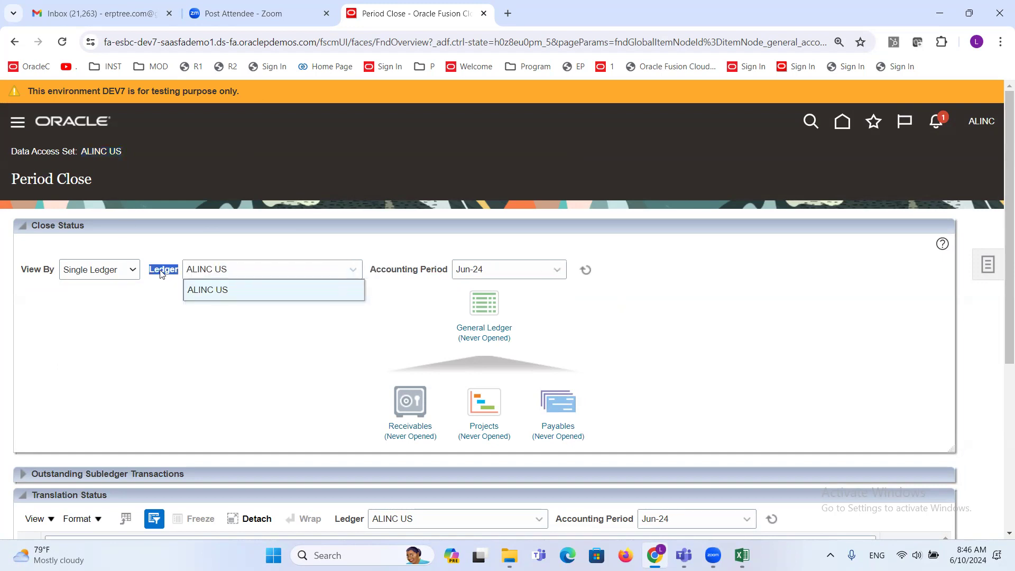
left_click(158, 272)
left_click(156, 273)
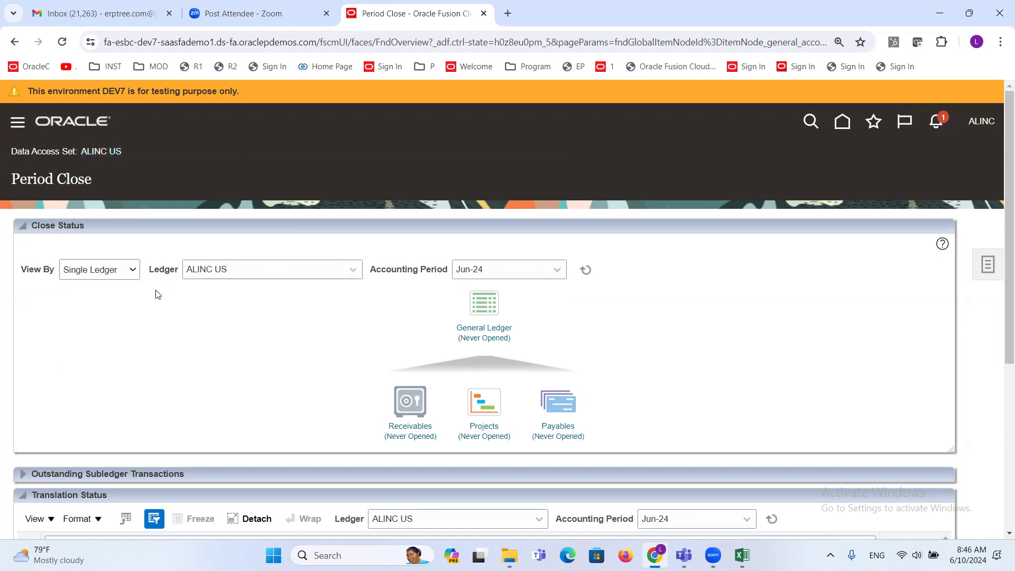
left_click(227, 268)
left_click(181, 268)
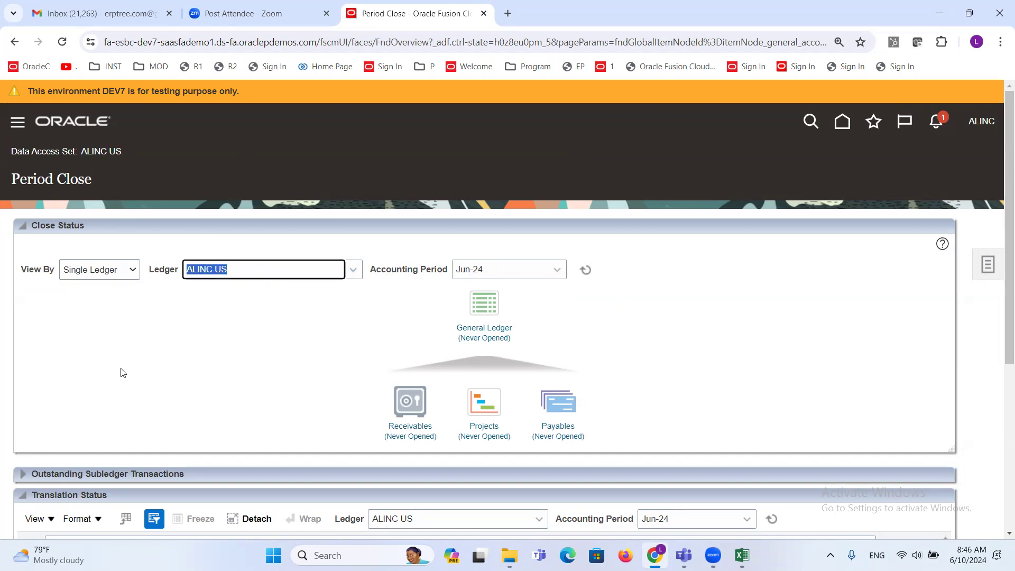
left_click(122, 152)
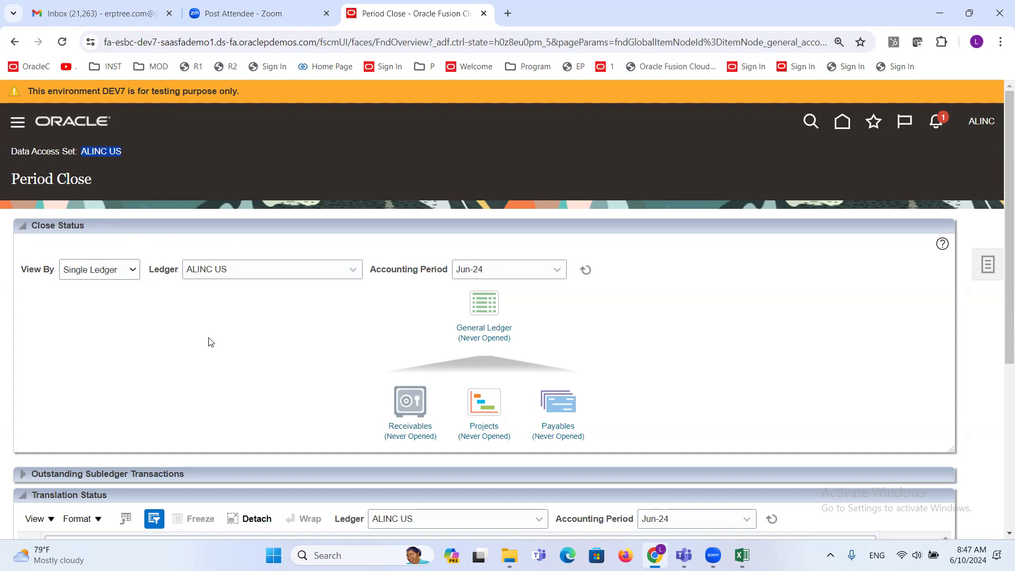
Look through the accounting periods available for the ledger in Close Status
left_click(491, 266)
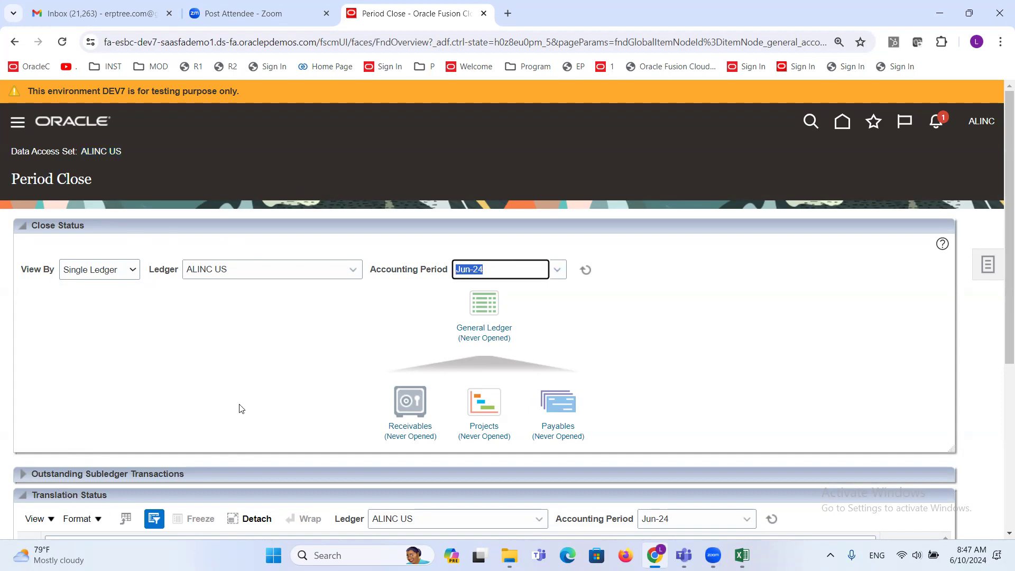
left_click(494, 269)
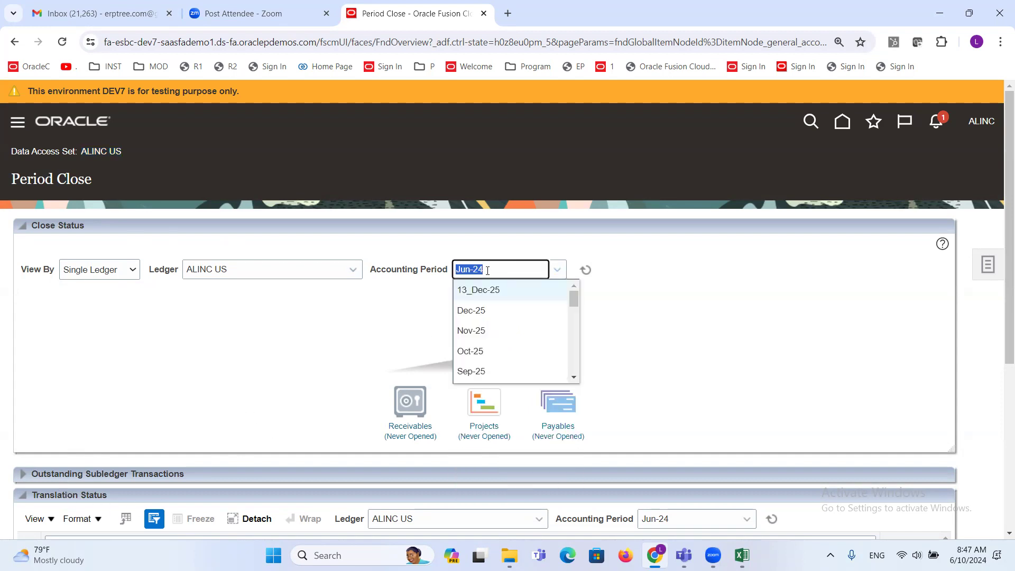
left_click(499, 225)
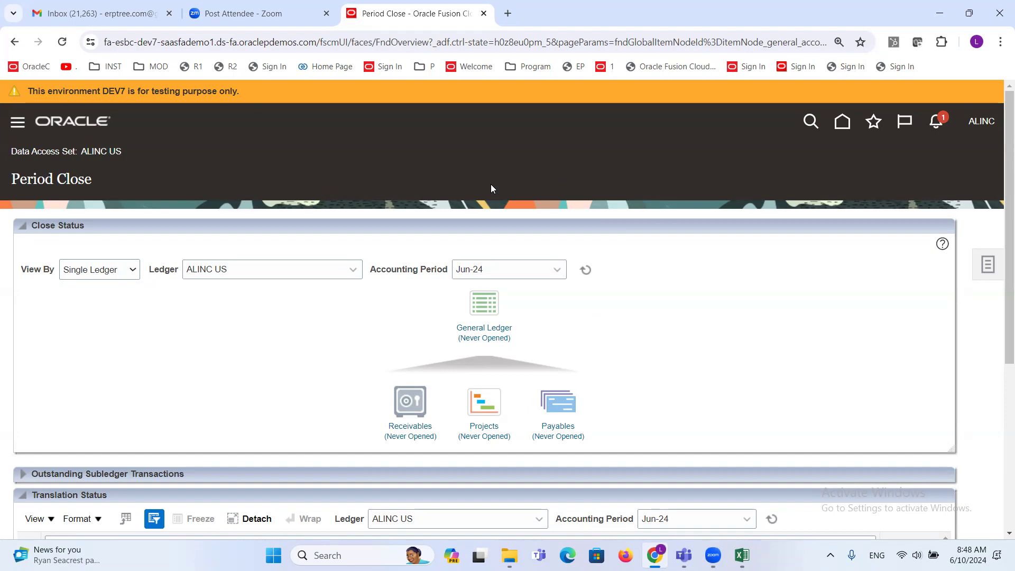
Open Jan-24 as the first General Ledger period of the ALINC US ledger and accept the warning
left_click(484, 334)
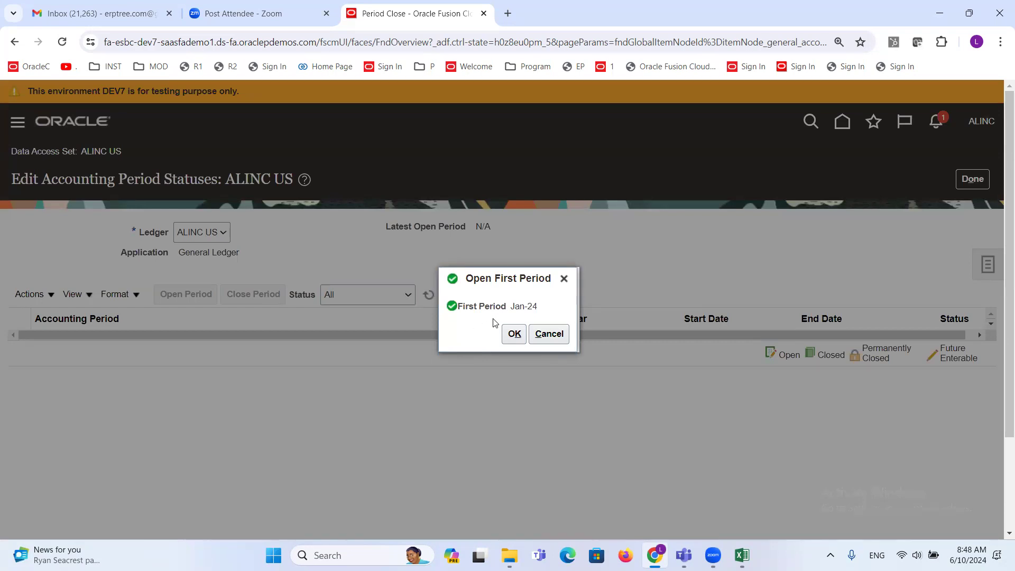
double_click(523, 309)
left_click(523, 309)
left_click(514, 334)
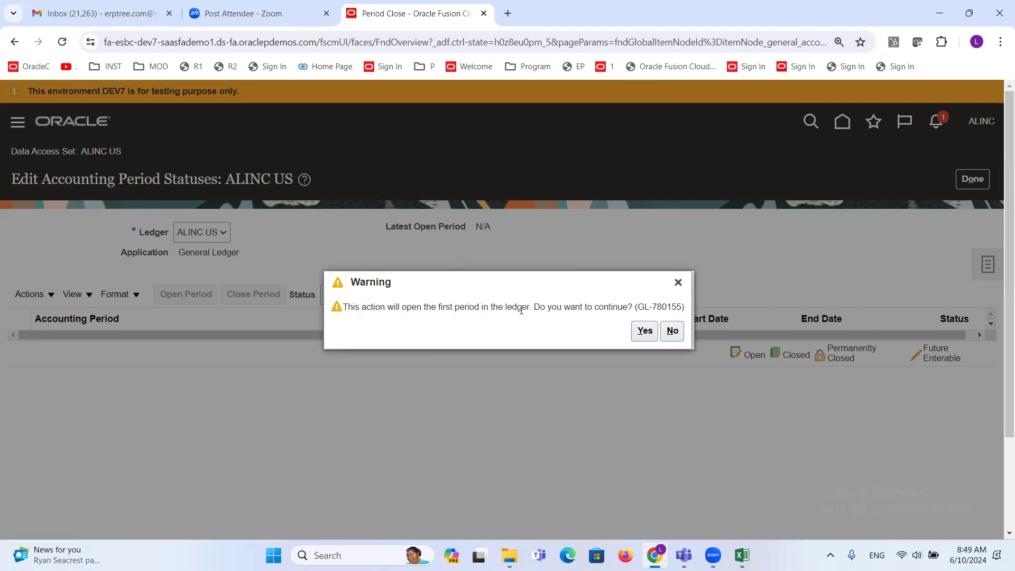
left_click(644, 336)
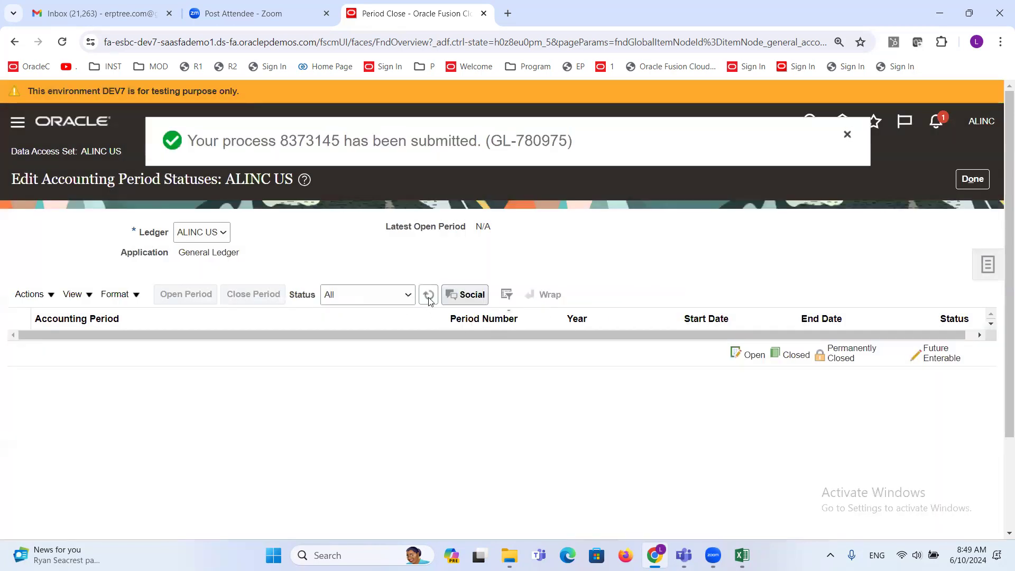
Refresh the accounting period statuses until the periods are listed, and compare the Jan-24 and Feb-24 statuses
left_click(428, 294)
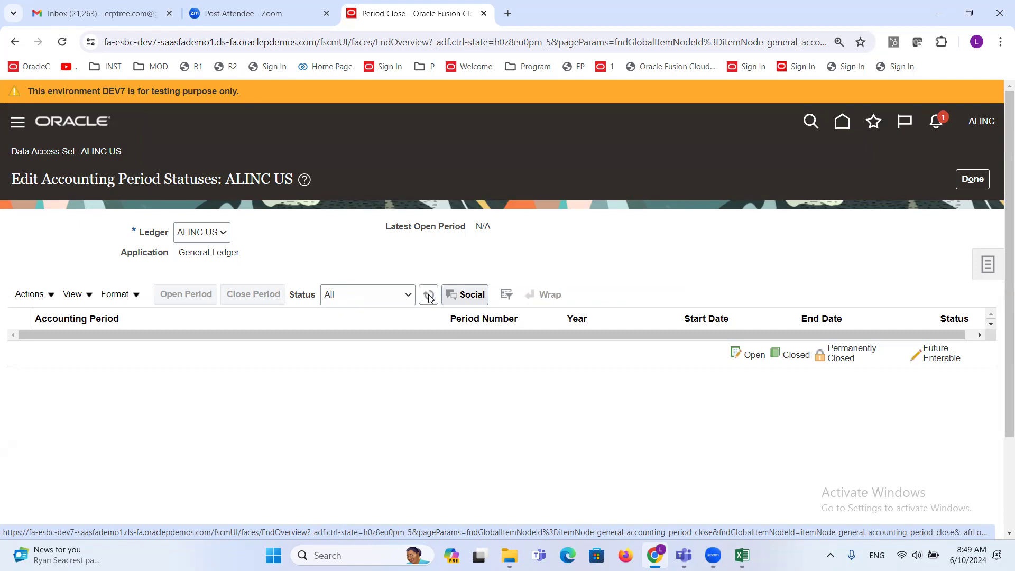
left_click(428, 296)
left_click(429, 295)
left_click(429, 296)
left_click(428, 297)
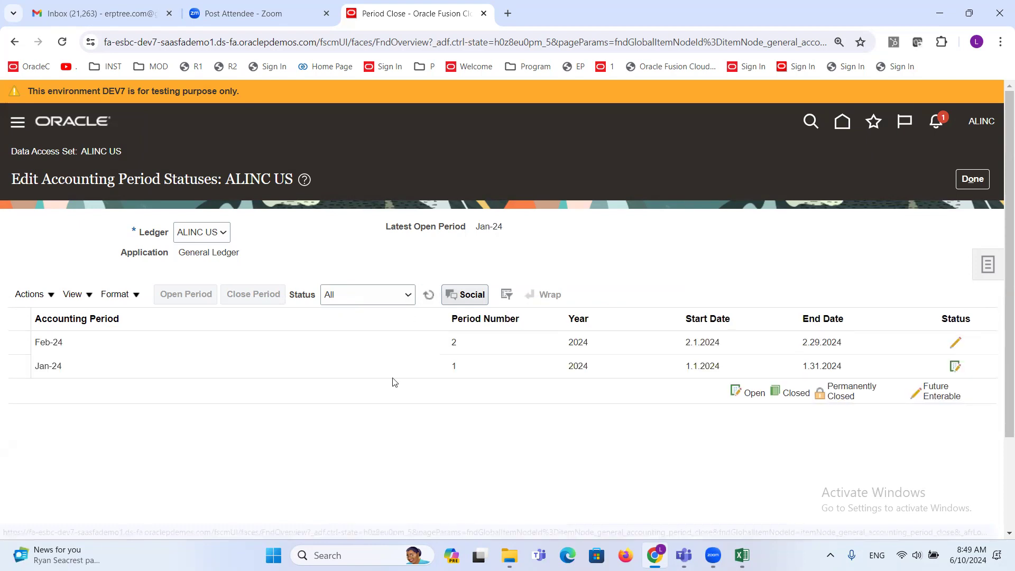
left_click(64, 367)
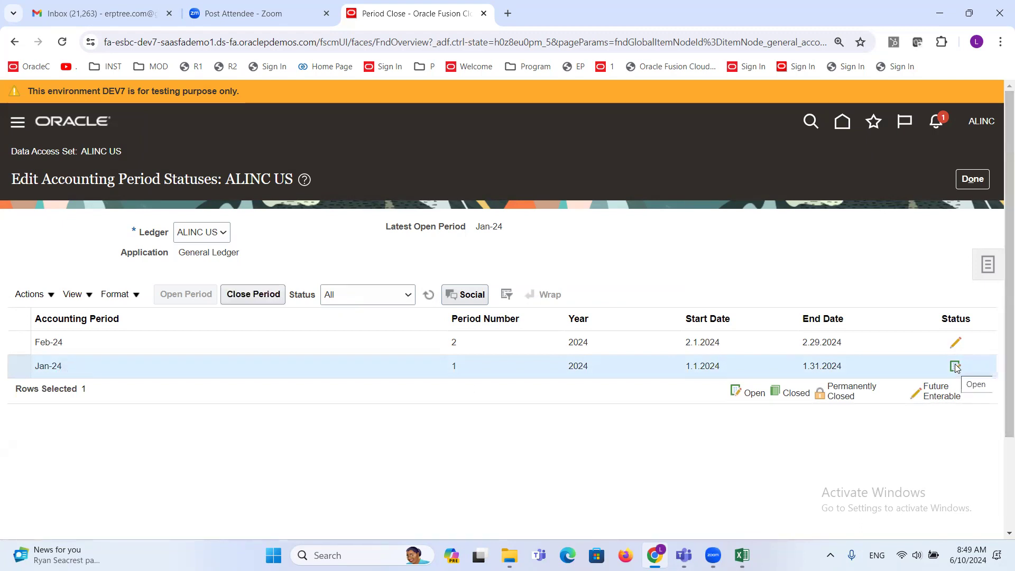
left_click(127, 338)
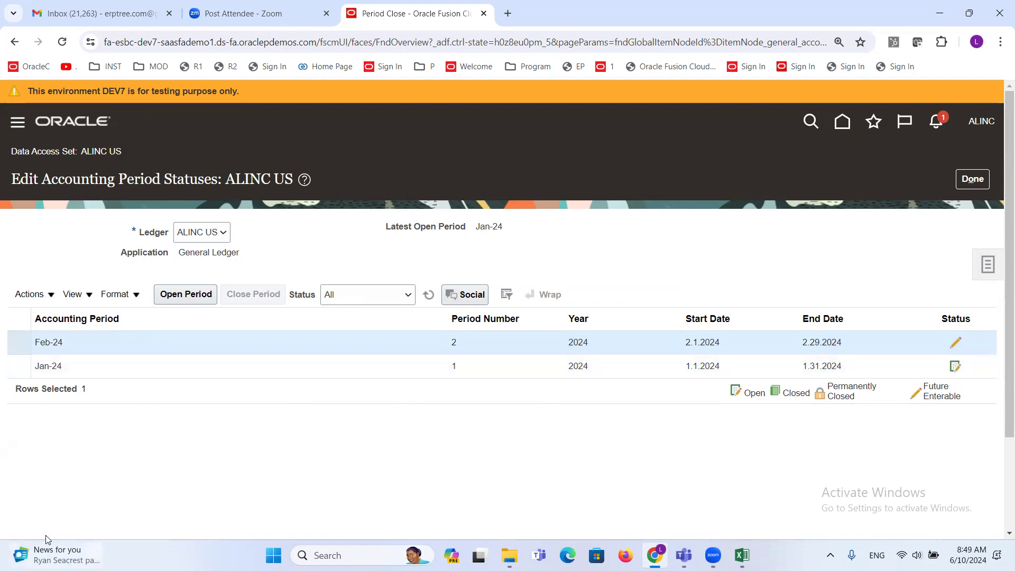
Select the Jan-24 period and bring up the Open Target Period dialog
left_click(17, 370)
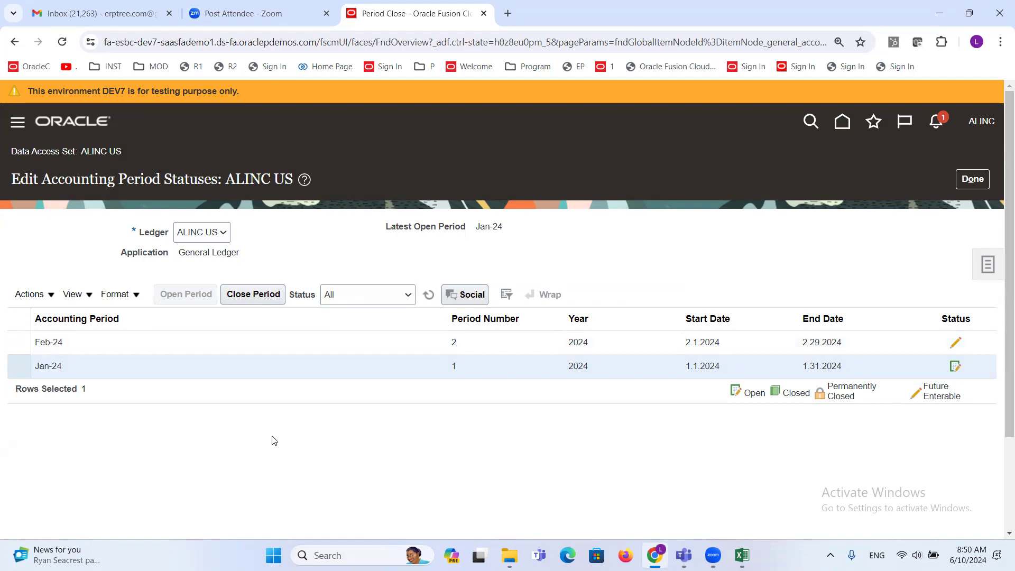
left_click(52, 299)
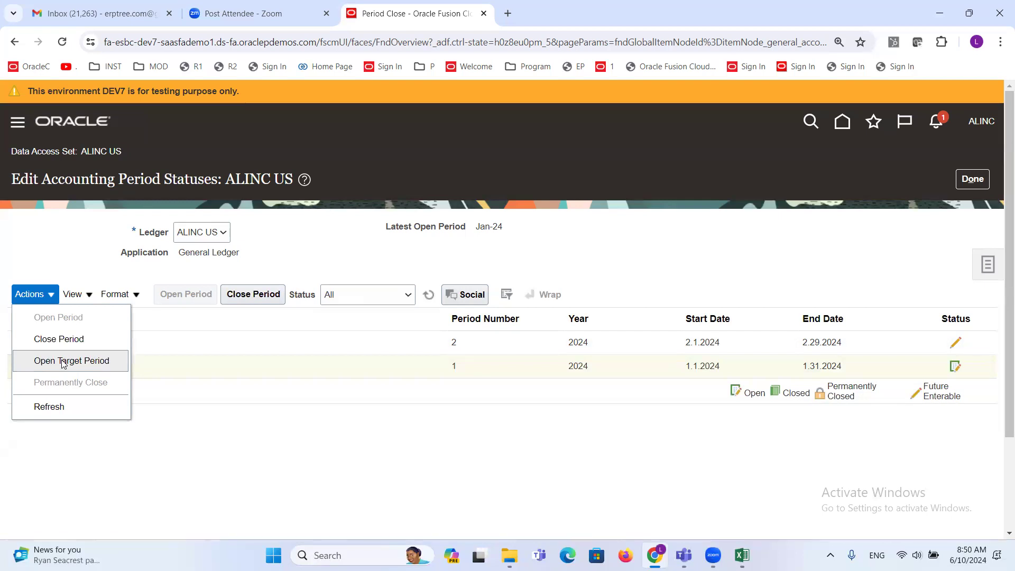
left_click(68, 264)
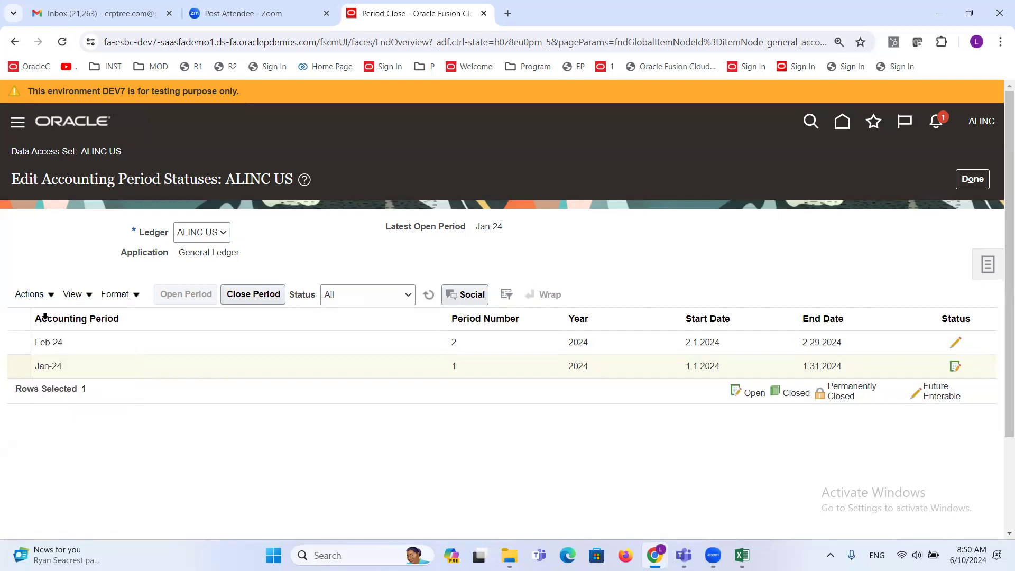
left_click(19, 365)
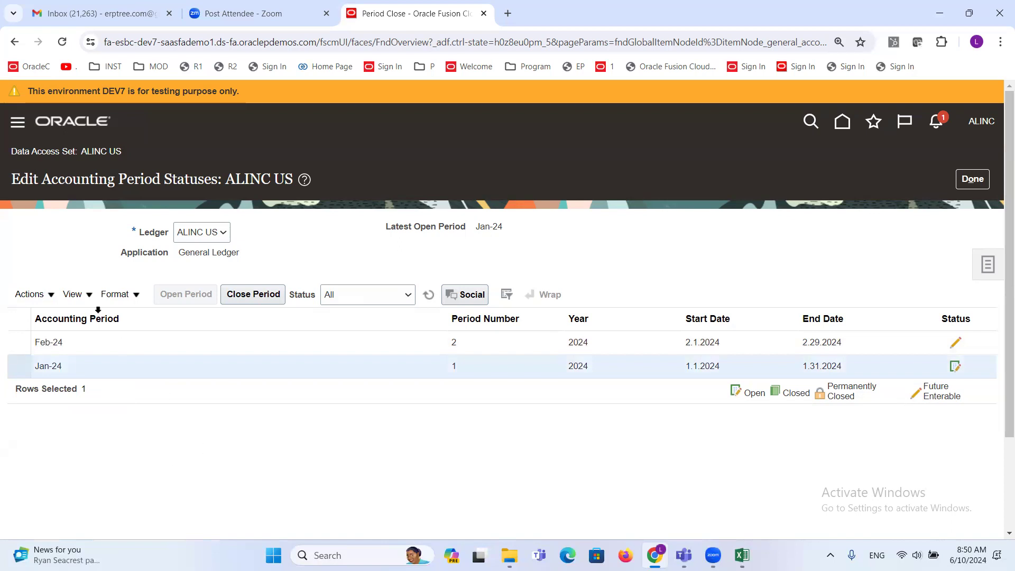
left_click(52, 294)
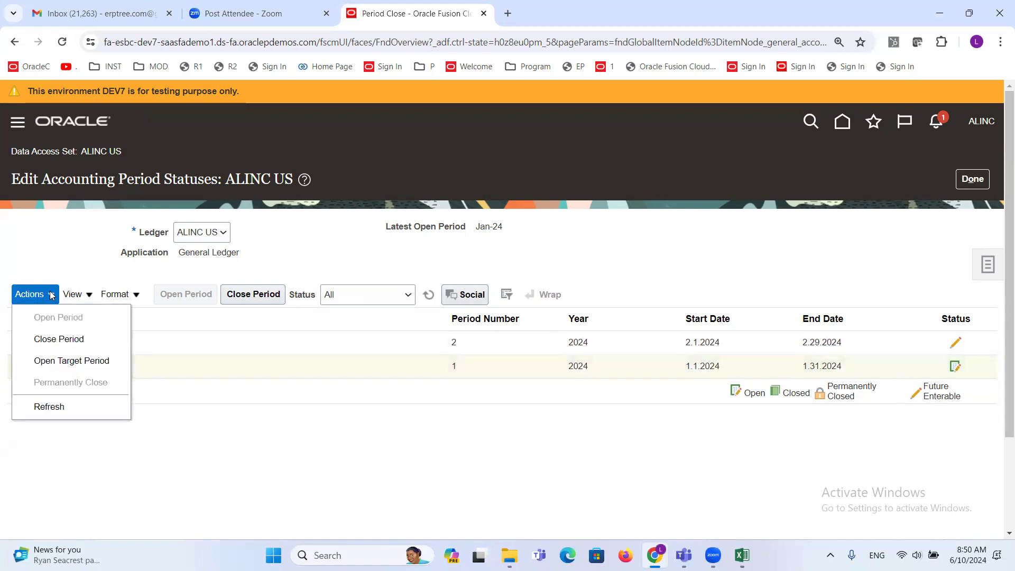
left_click(69, 362)
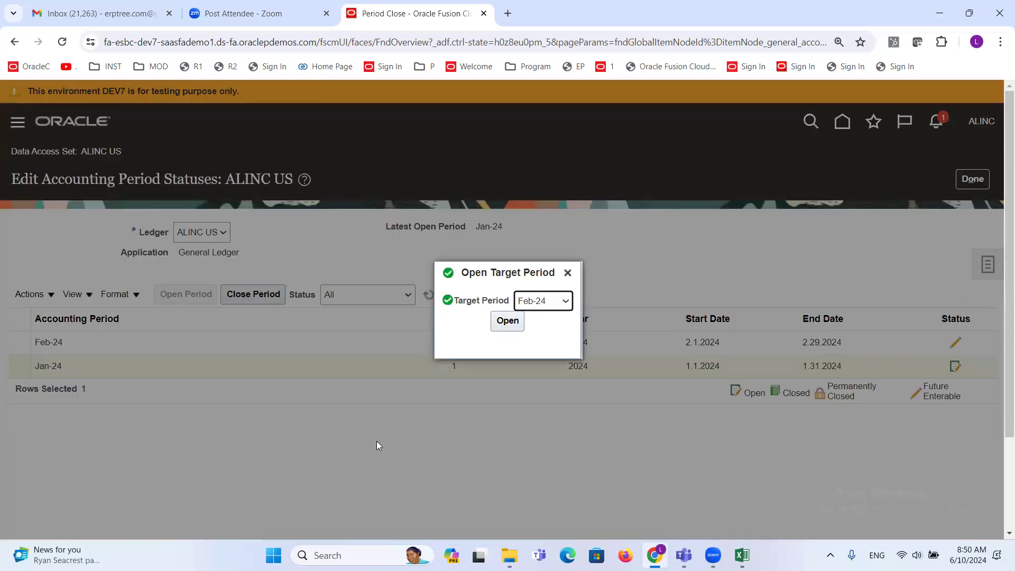
Open the ALINC US ledger's accounting periods up to target period Jun-24, including the earlier never-opened periods
left_click(566, 301)
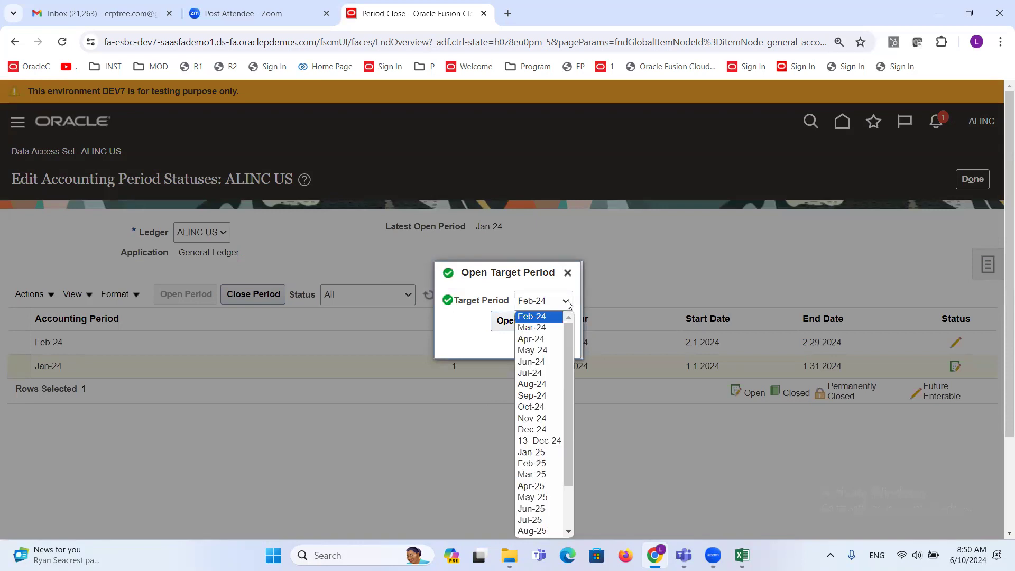
left_click(545, 363)
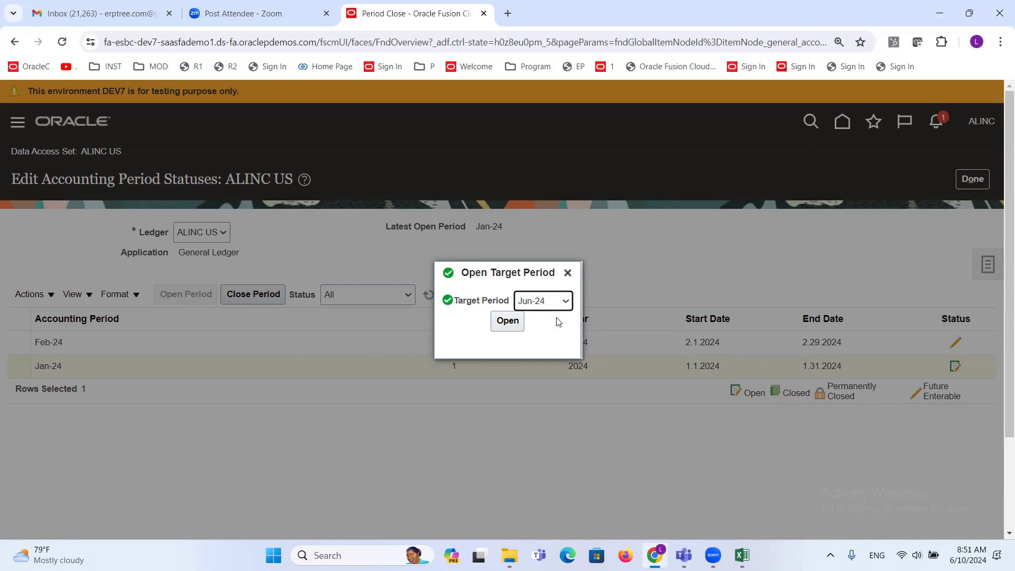
left_click(508, 324)
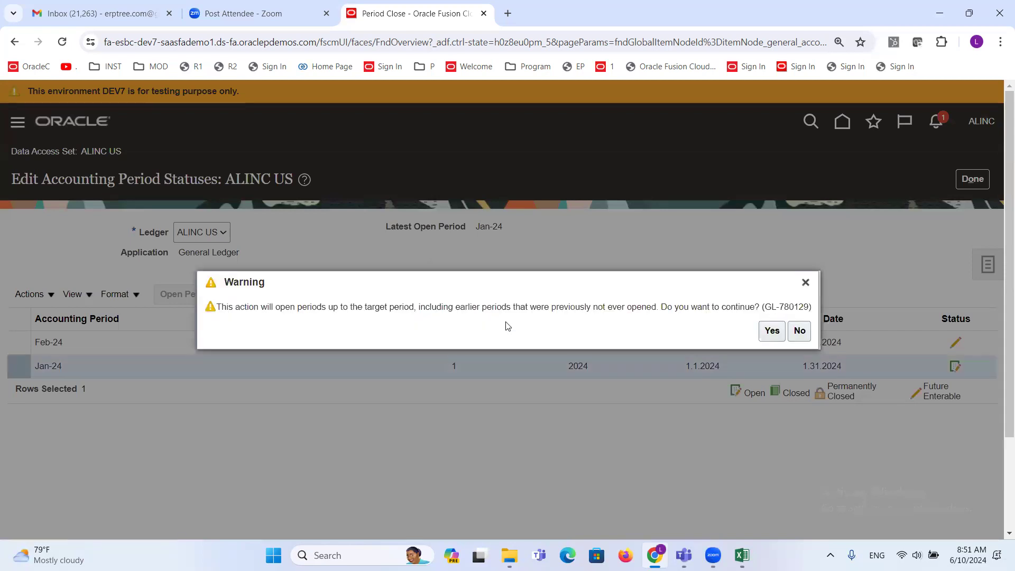
left_click(776, 333)
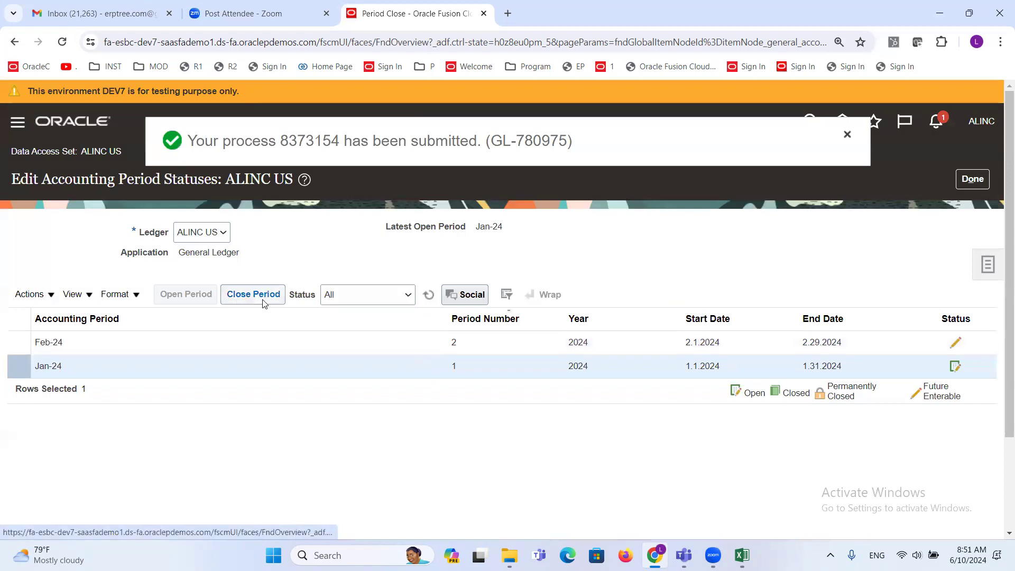
Refresh the accounting period list repeatedly to check the statuses of the periods through Jun-24
left_click(428, 297)
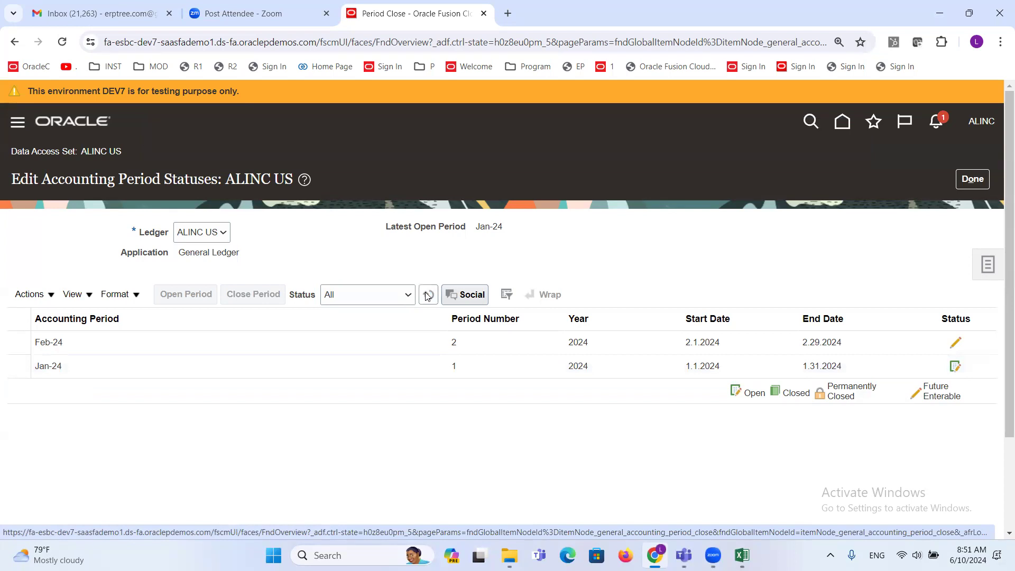
left_click(428, 296)
left_click(429, 296)
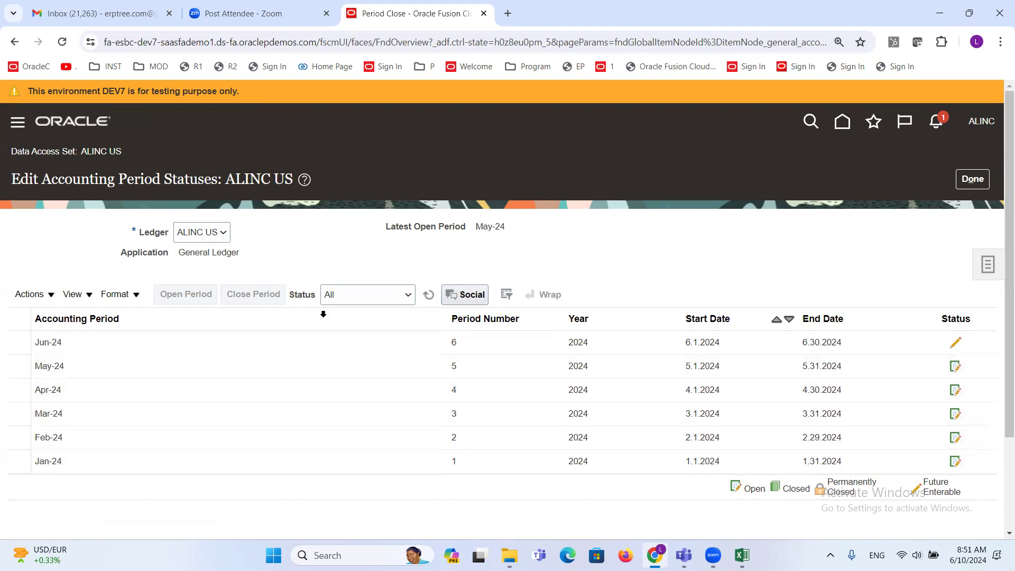
left_click(428, 294)
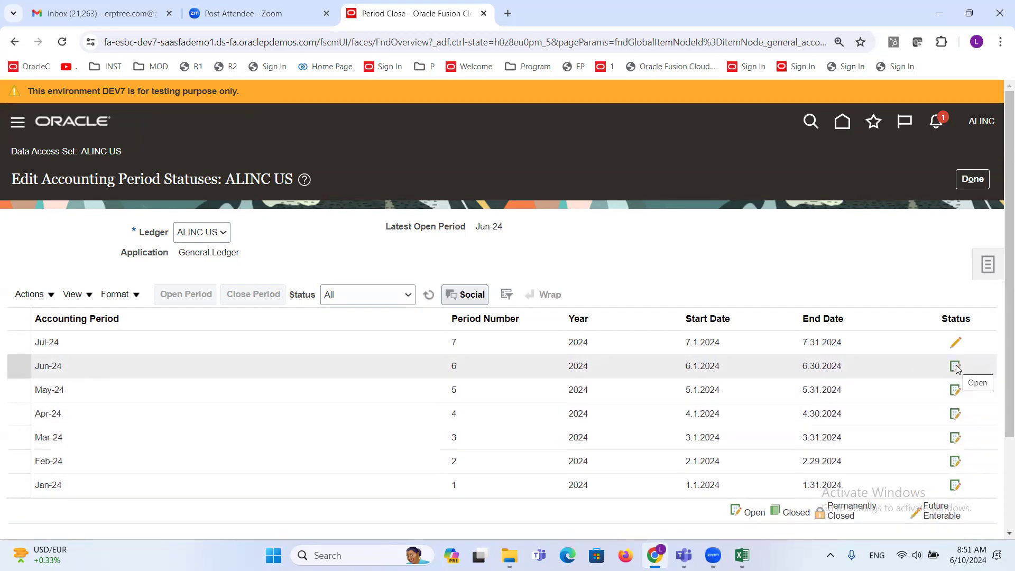
Examine the Jul-24 status and the legend entries for Open, Closed and Permanently Closed periods
left_click(927, 348)
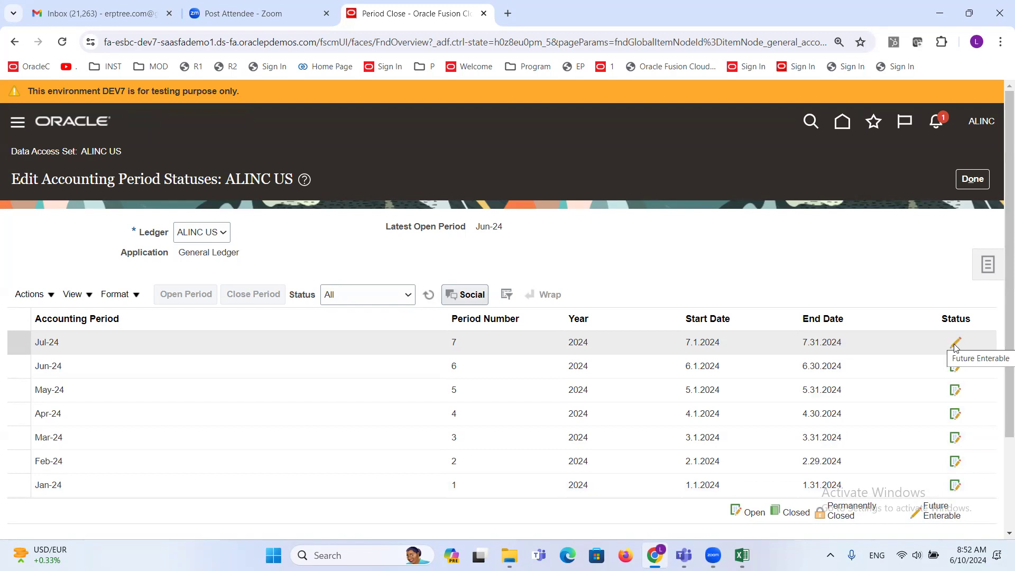
left_click_drag(1006, 244, 1002, 309)
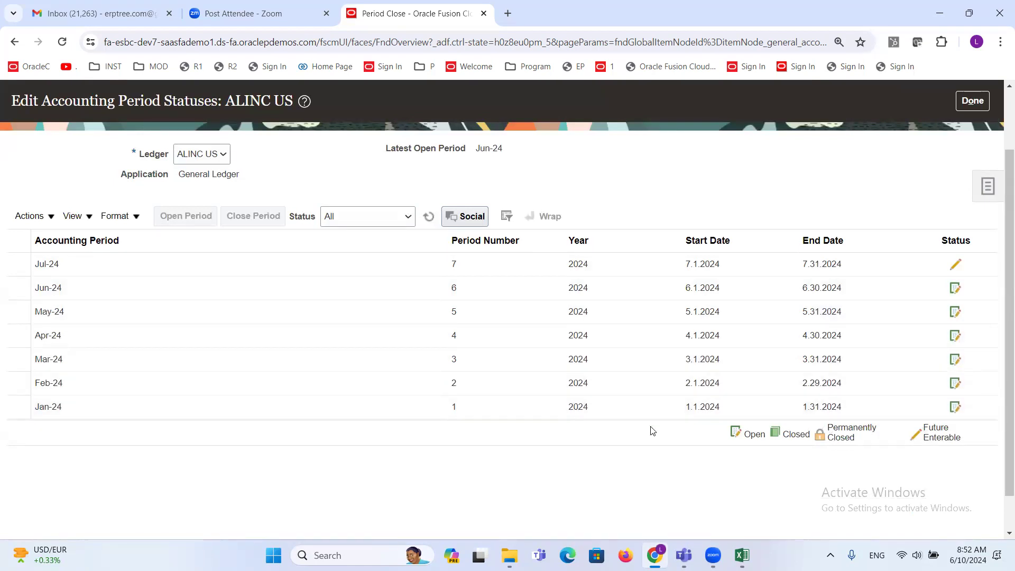
double_click(749, 433)
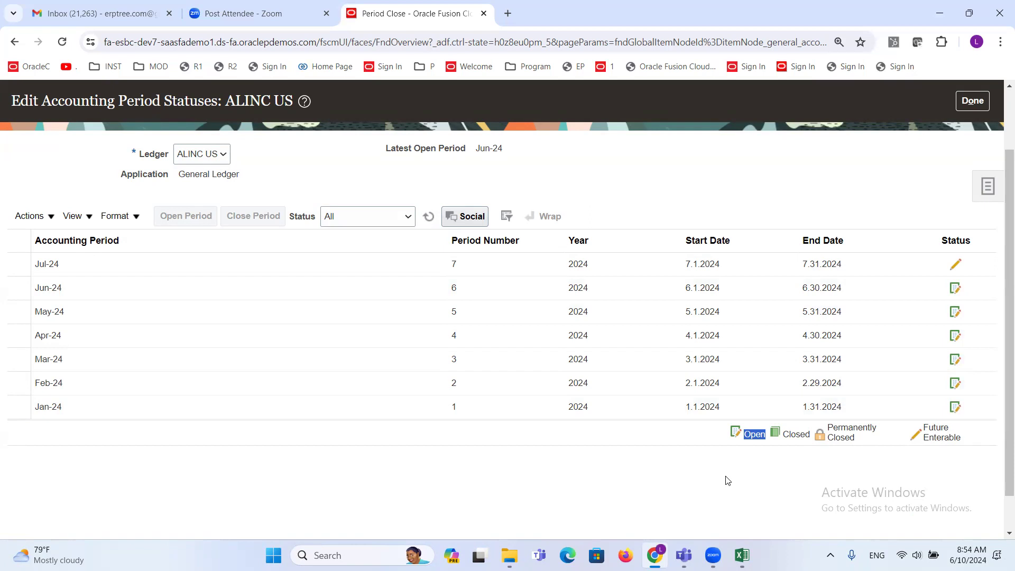
left_click(687, 443)
double_click(794, 434)
left_click(784, 443)
double_click(785, 434)
left_click(790, 452)
double_click(794, 432)
left_click(793, 470)
double_click(796, 433)
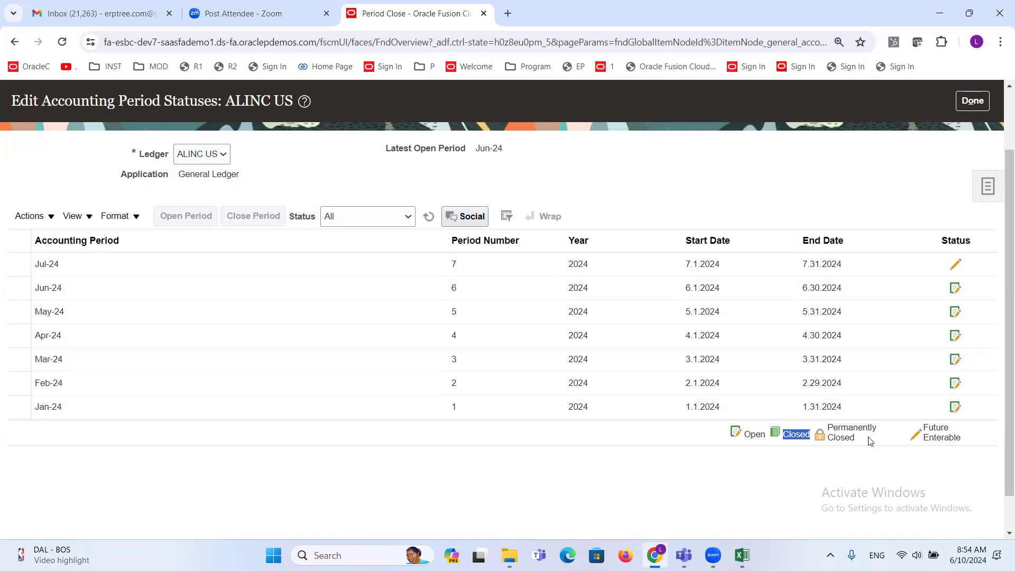
left_click_drag(862, 441, 829, 432)
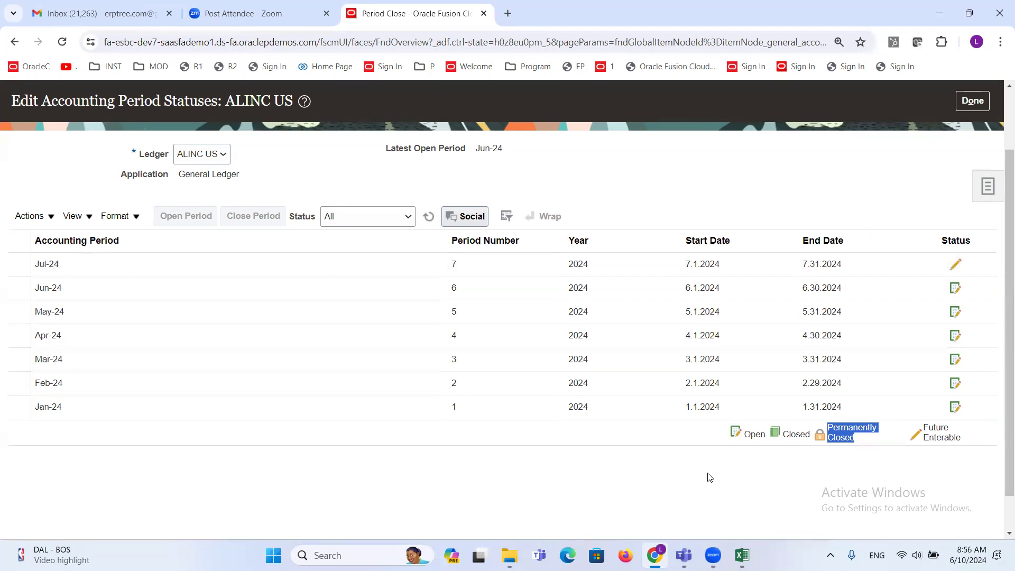
left_click(682, 432)
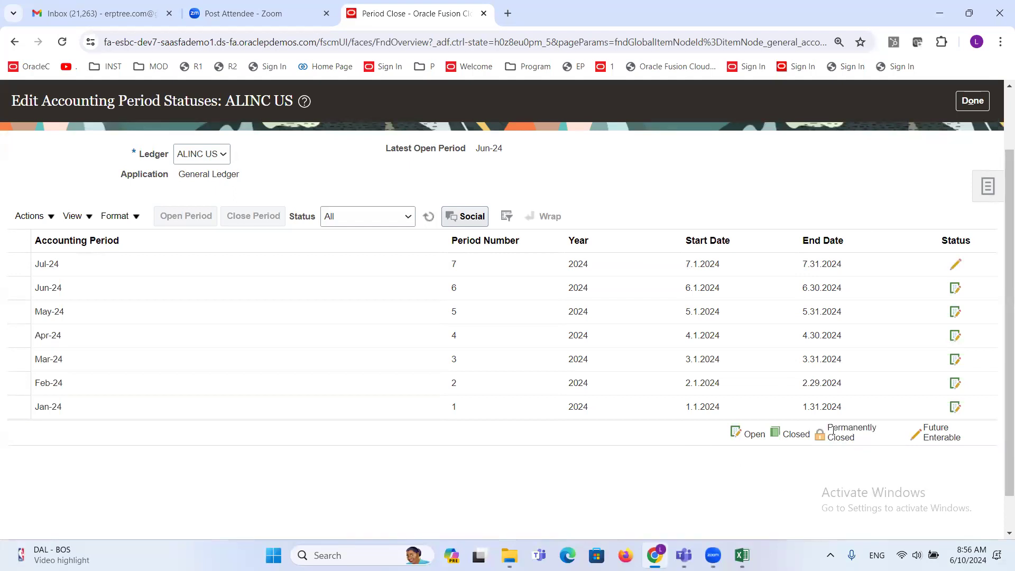
left_click_drag(831, 427, 868, 441)
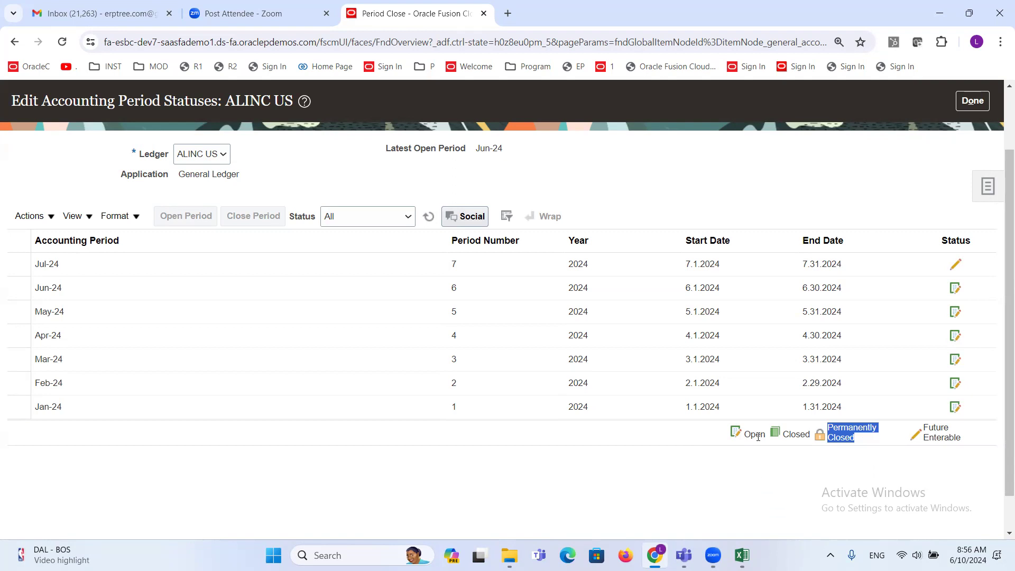
double_click(805, 430)
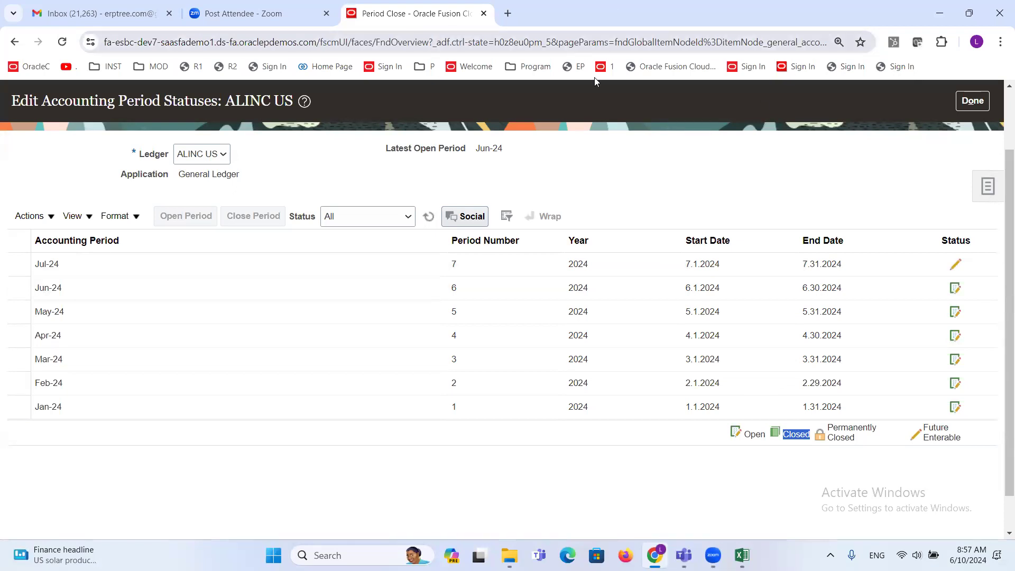
Duplicate the Period Close page in a new browser tab and go to Setup and Maintenance there
right_click(429, 12)
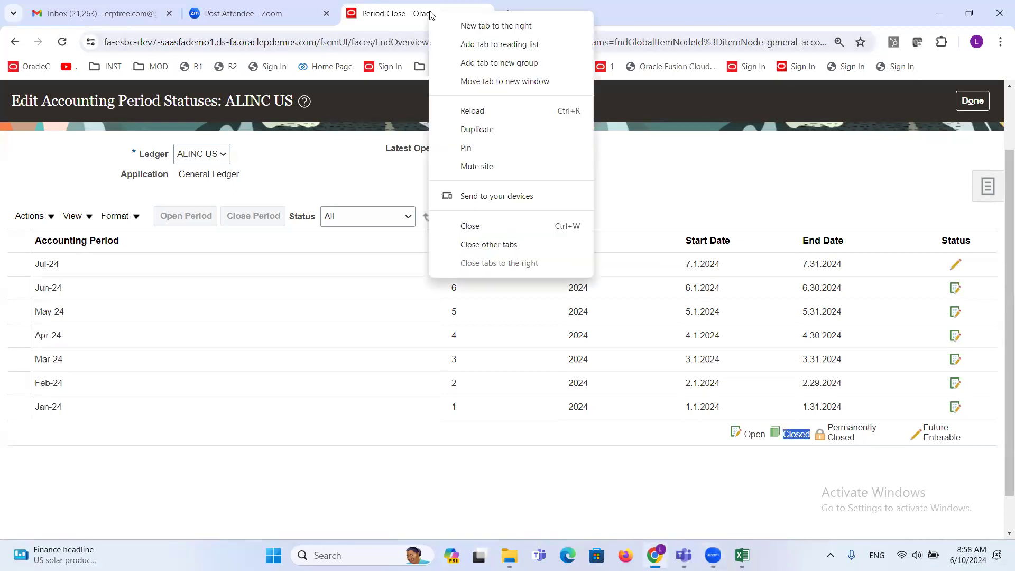
left_click(507, 133)
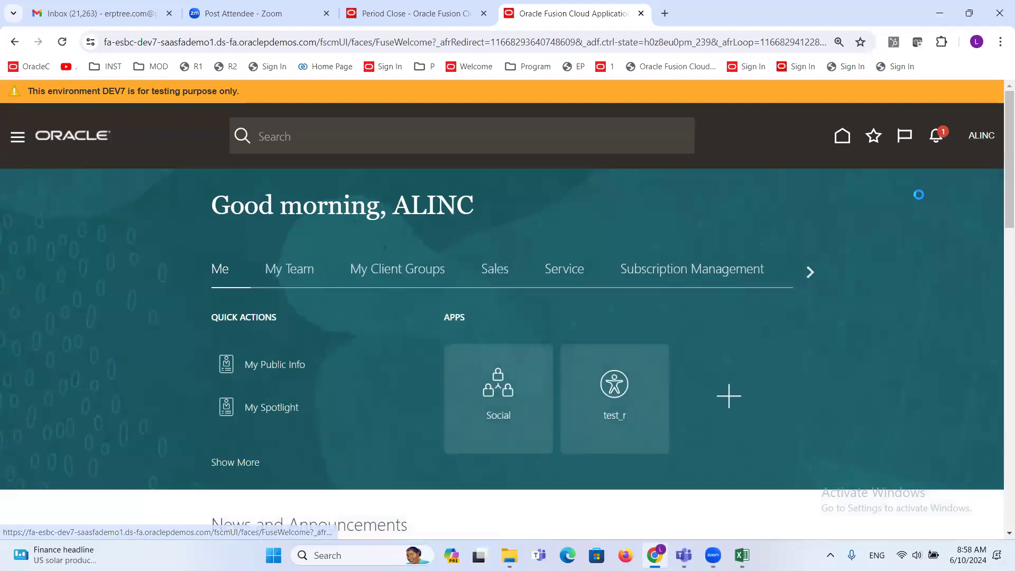
left_click(981, 135)
left_click(728, 351)
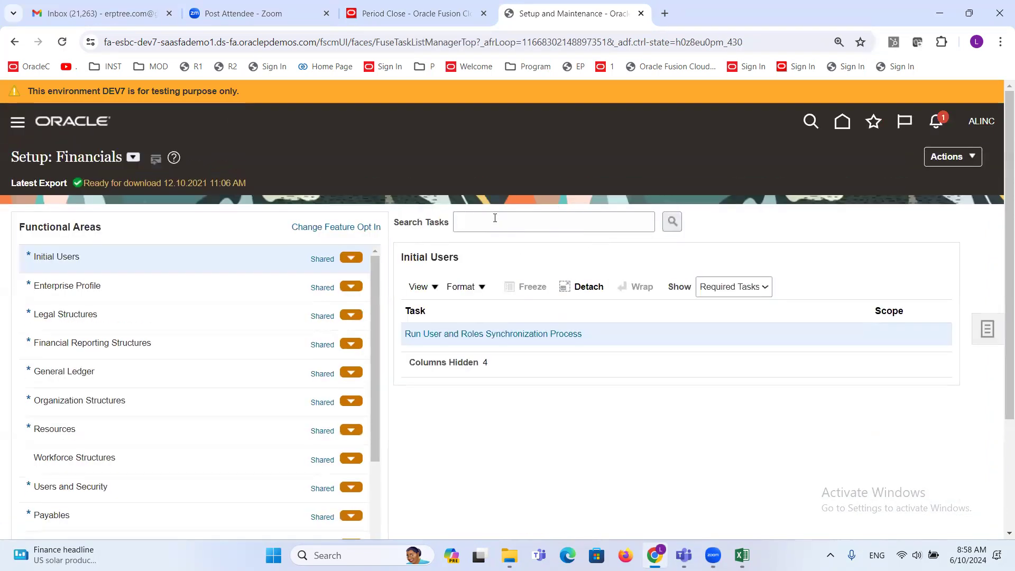
Search the setup tasks for "Ledger options" and start the Specify Ledger Options task under General Ledger
left_click(495, 218)
type("Ledger options")
key("Return")
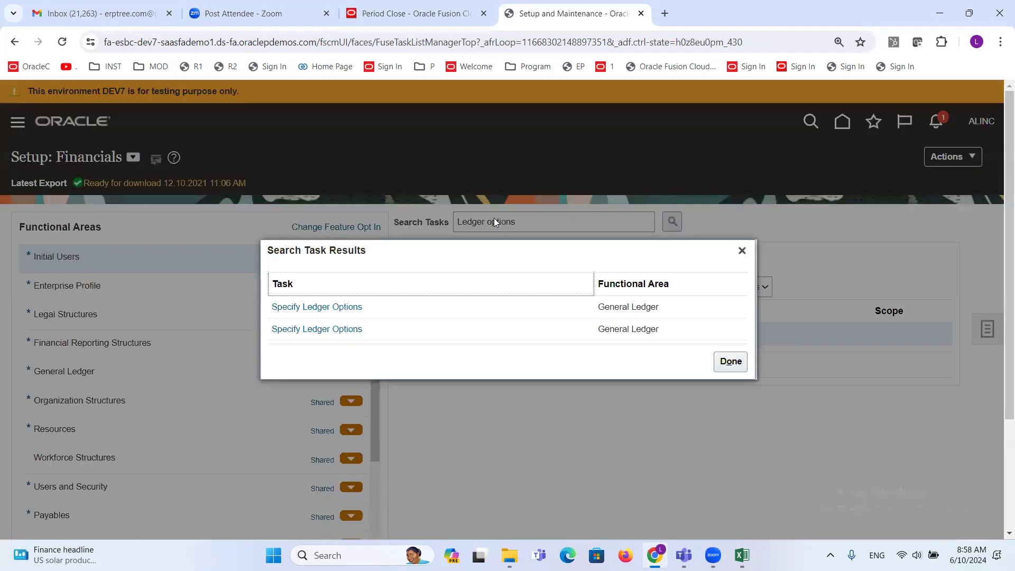
left_click(277, 306)
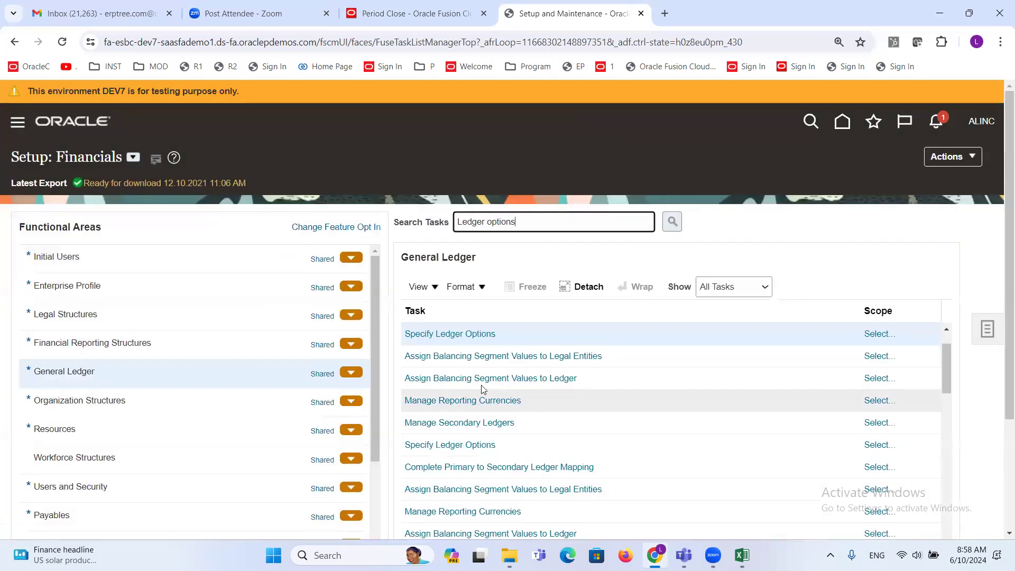
left_click(445, 334)
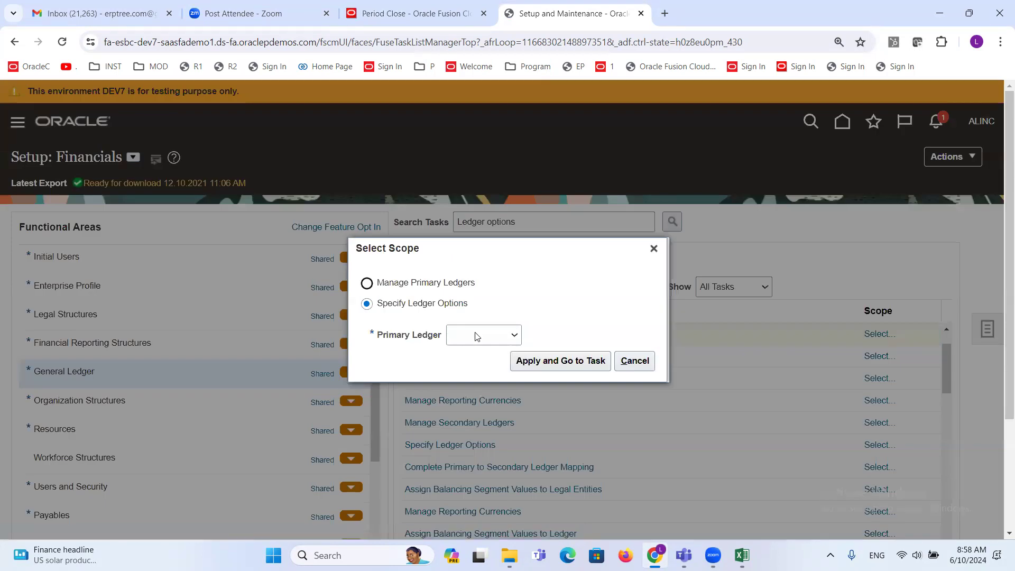
Select and add ALINC US as the primary ledger scope, filtering the ledgers by "ALINC", and go to its ledger options
left_click(477, 335)
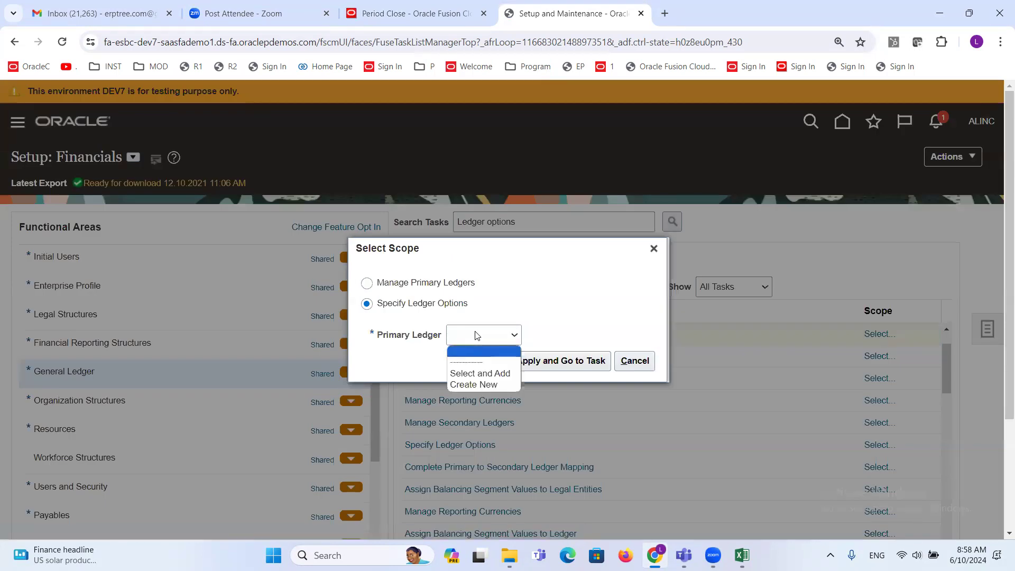
left_click(499, 374)
left_click(559, 363)
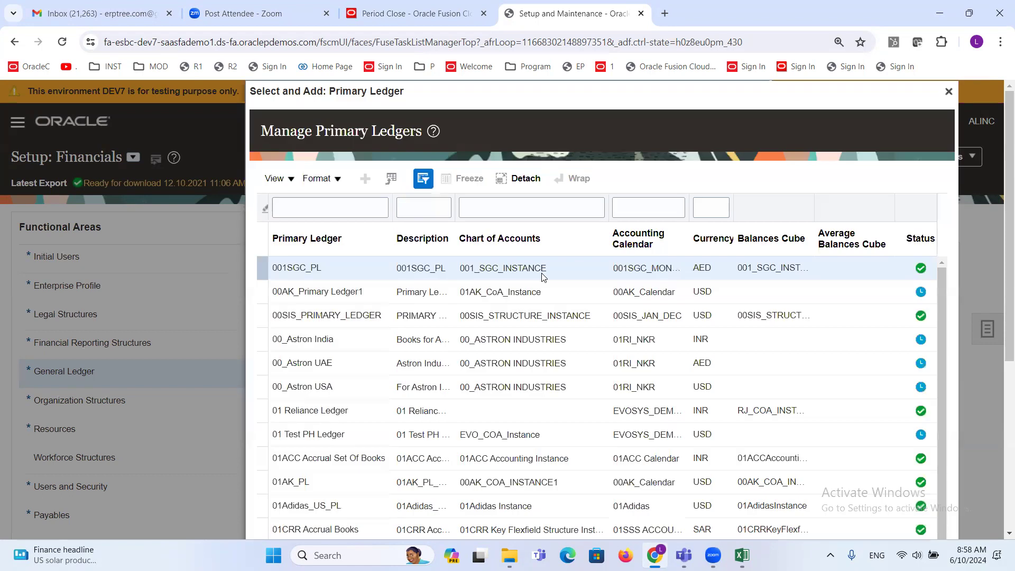
left_click(328, 207)
type("ALINC")
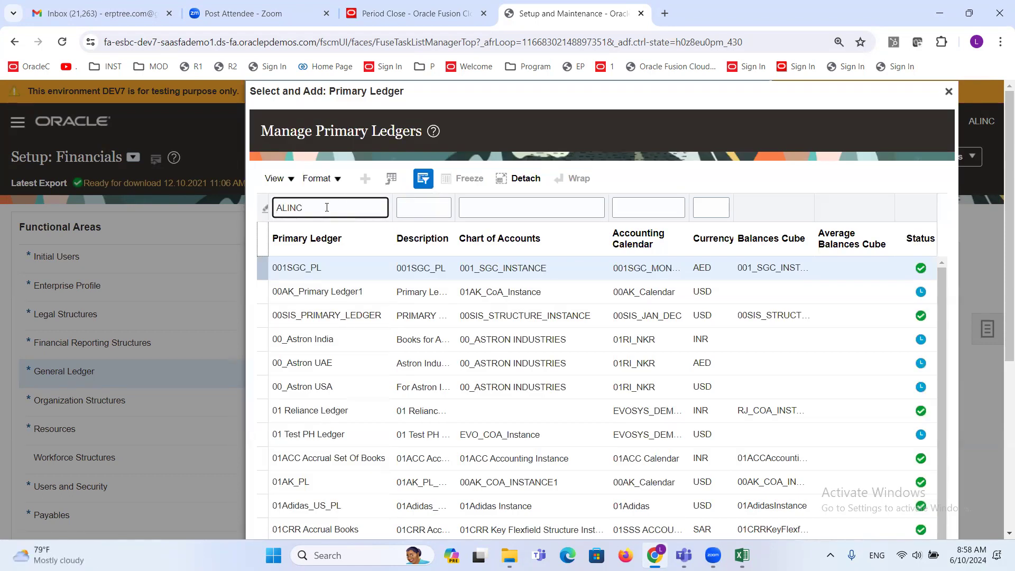
key("Return")
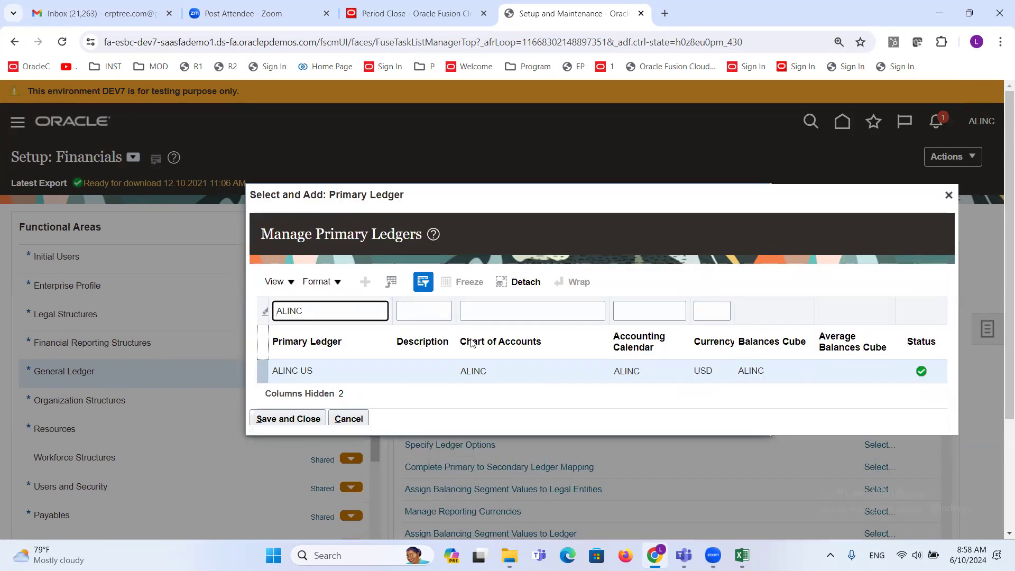
left_click(331, 377)
left_click(299, 417)
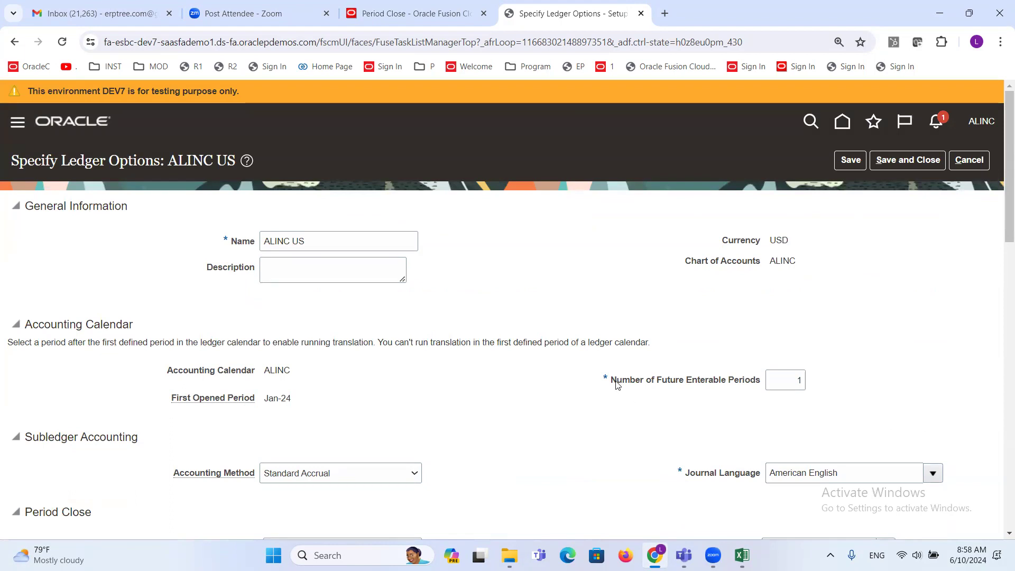
Review the Number of Future Enterable Periods option and compare it with the ledger's accounting period statuses, including the Jun-24 row
left_click_drag(611, 380, 763, 385)
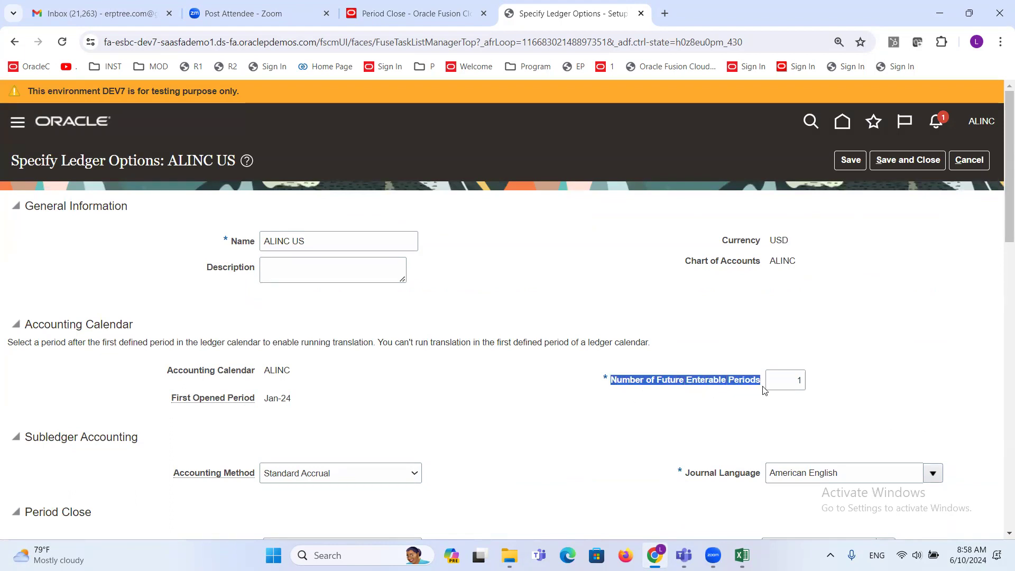
left_click(660, 413)
left_click_drag(608, 385, 763, 387)
left_click(381, 9)
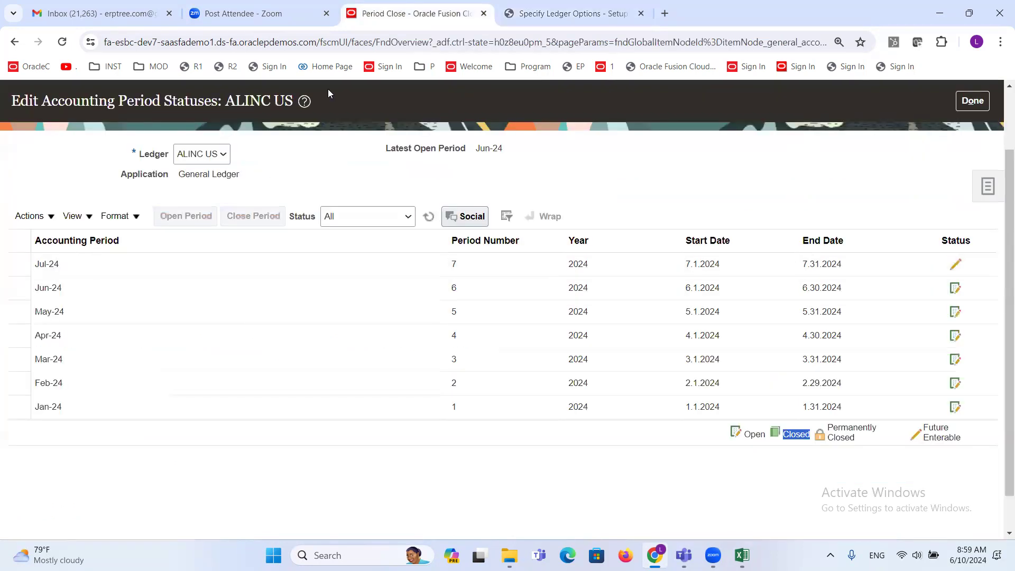
left_click(563, 13)
left_click(398, 22)
left_click(561, 9)
left_click(420, 13)
left_click(90, 286)
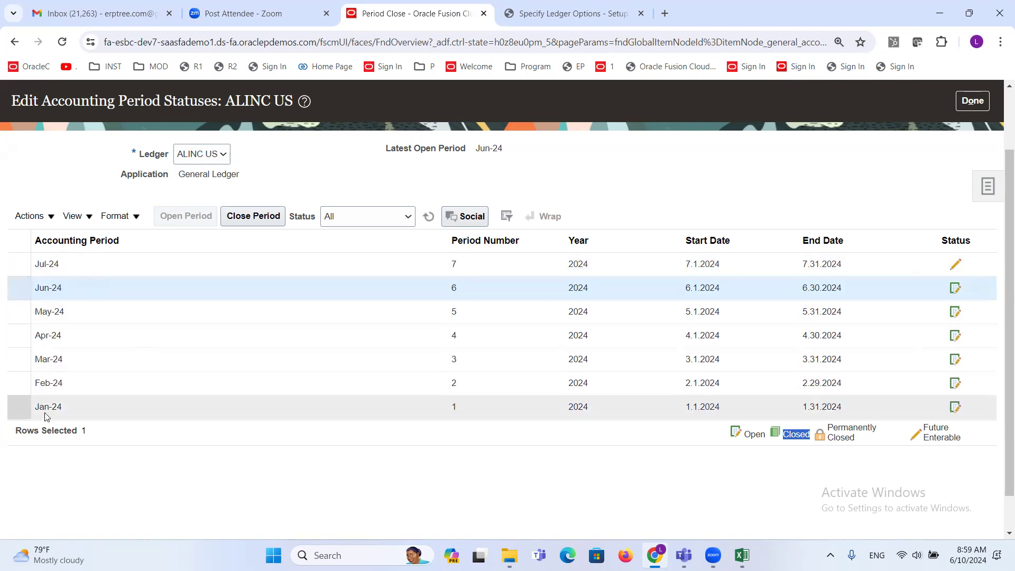
left_click(38, 287)
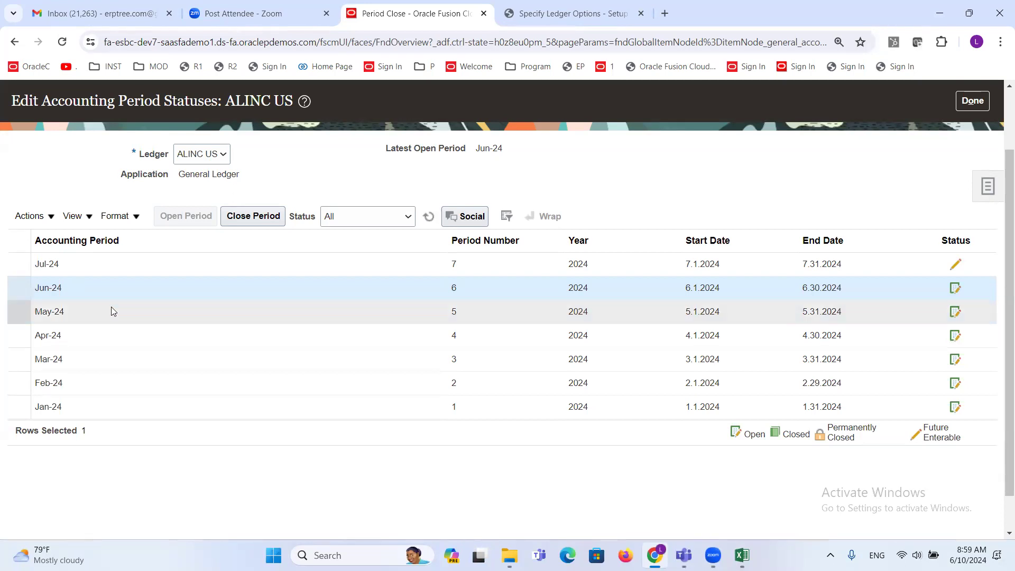
Rename the ledger to "ALINC US Primary Ledger", save and close its options, and return to the accounting period statuses
left_click(640, 5)
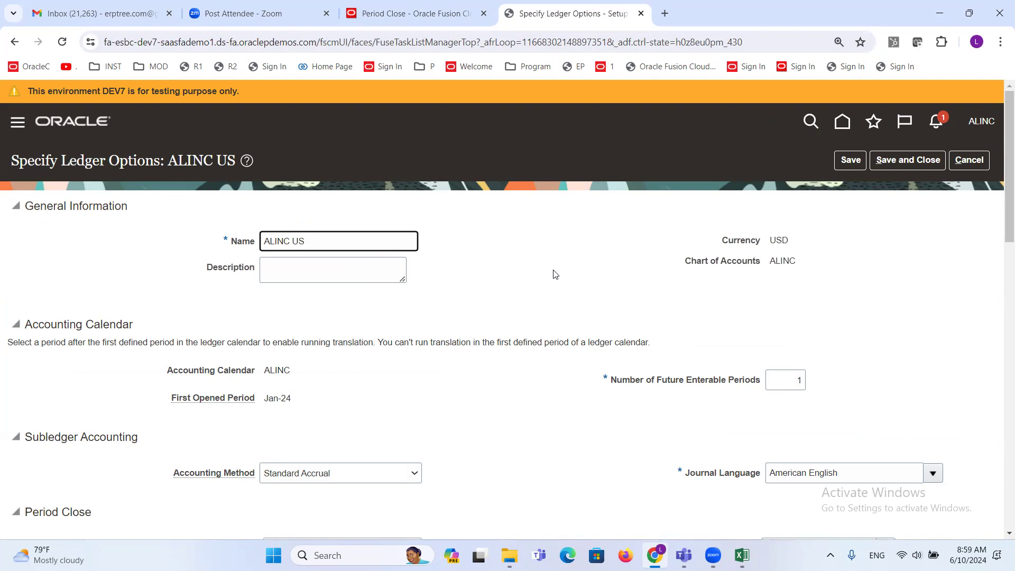
type("Primary Ledger")
left_click(913, 161)
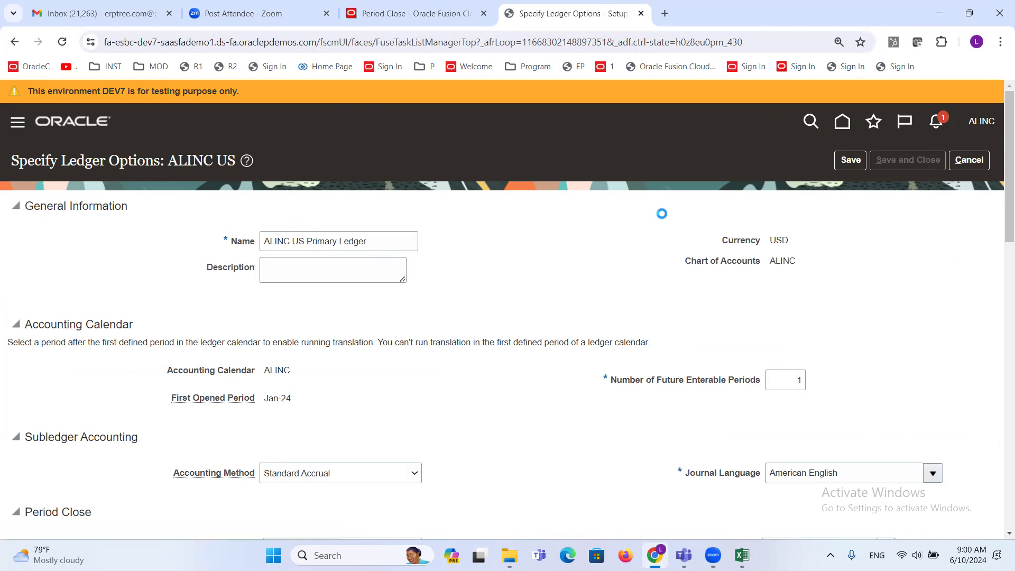
left_click(457, 10)
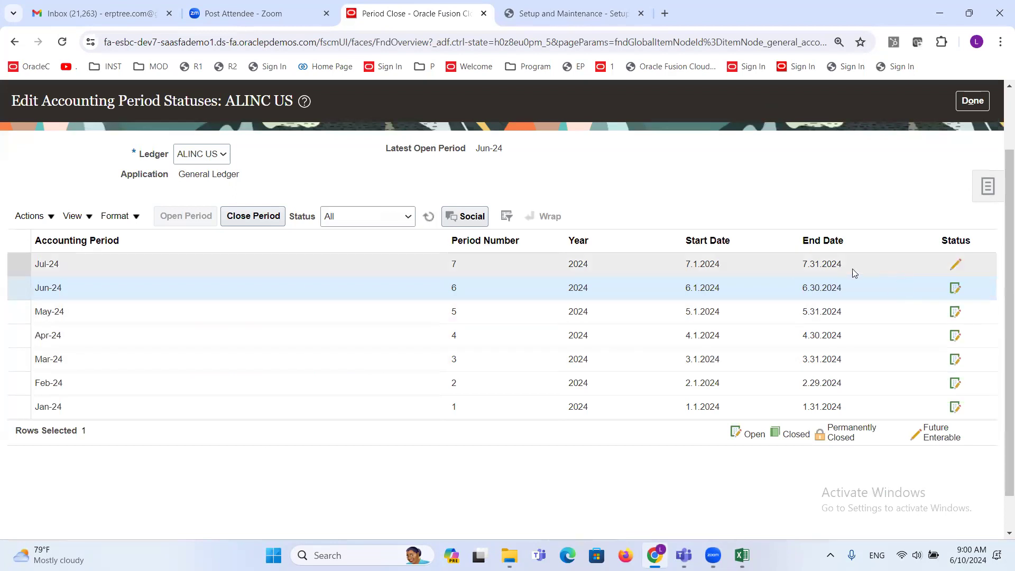
mouse_move(654, 554)
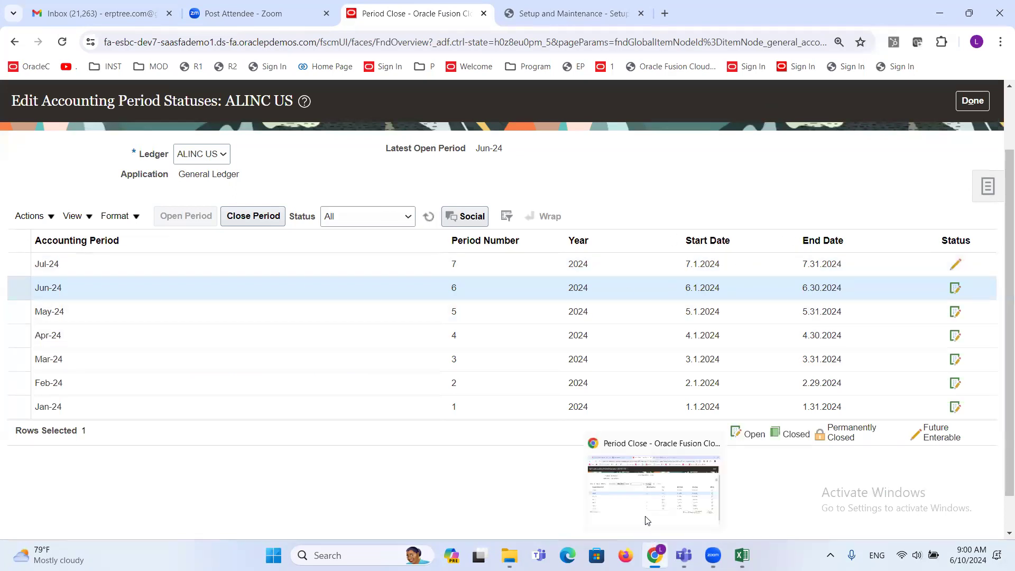
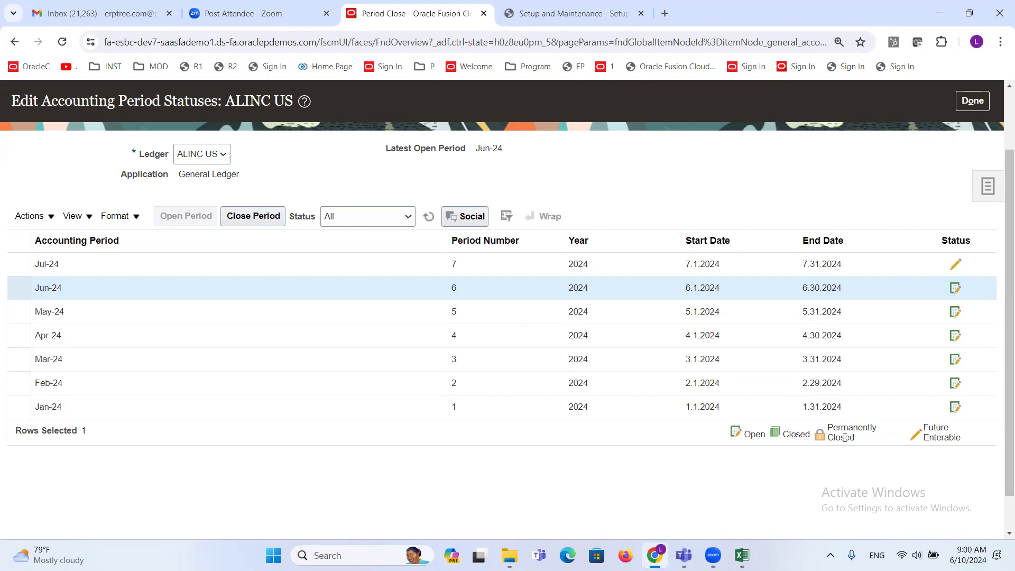
Point out the Permanently Closed status in the legend and close the Jan-24 accounting period
left_click_drag(825, 432, 867, 440)
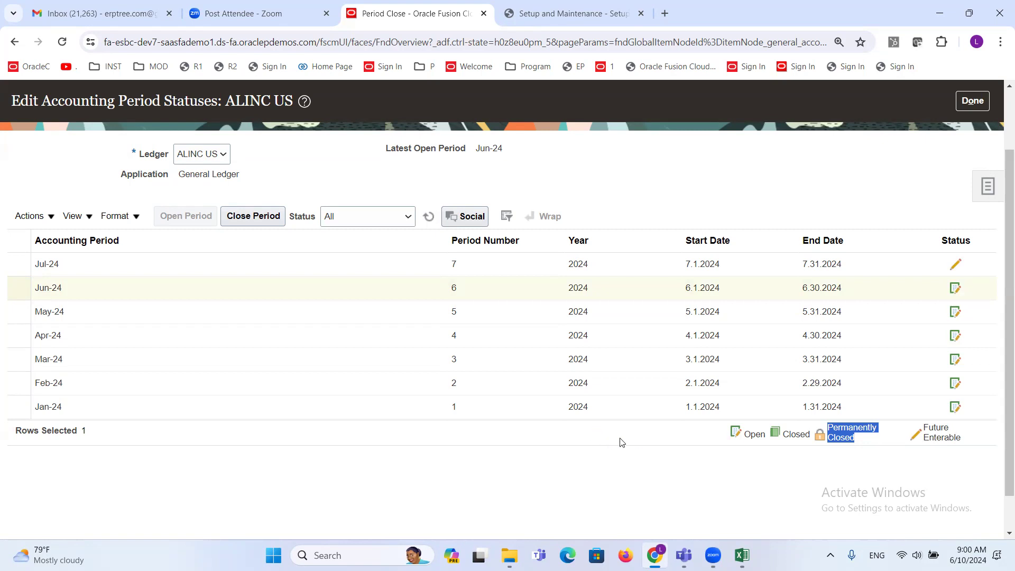
left_click(63, 410)
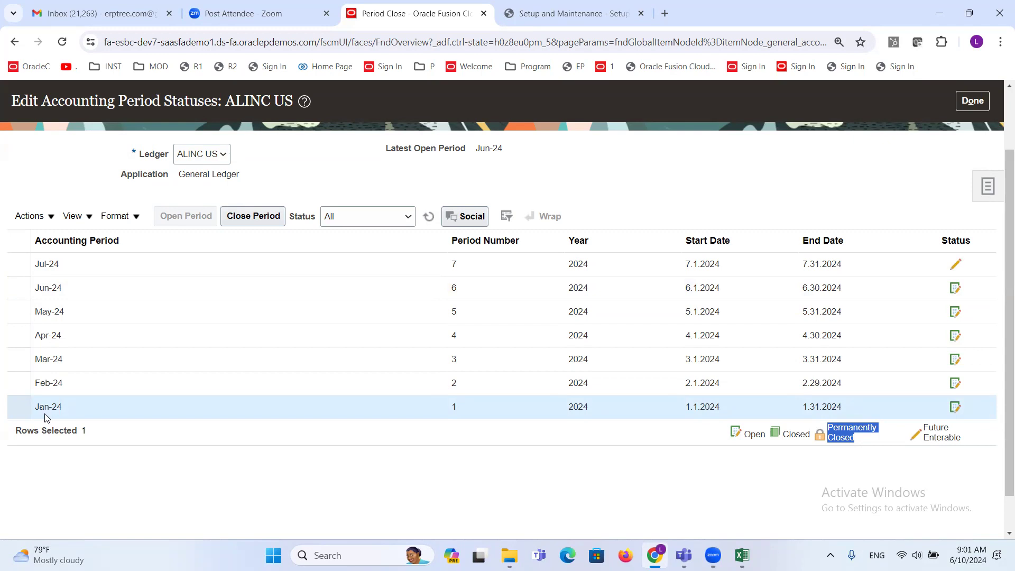
left_click(70, 405)
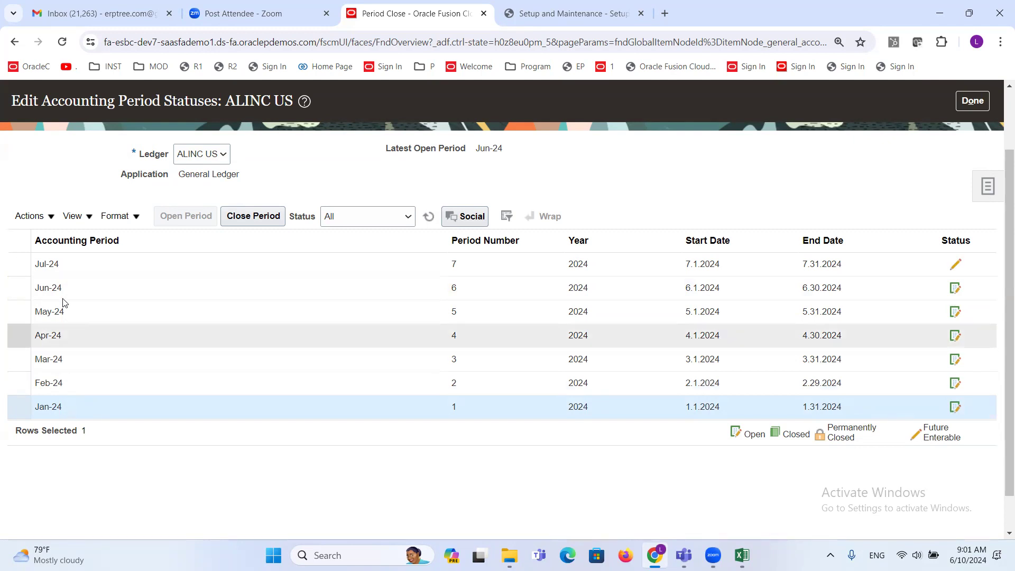
left_click(247, 217)
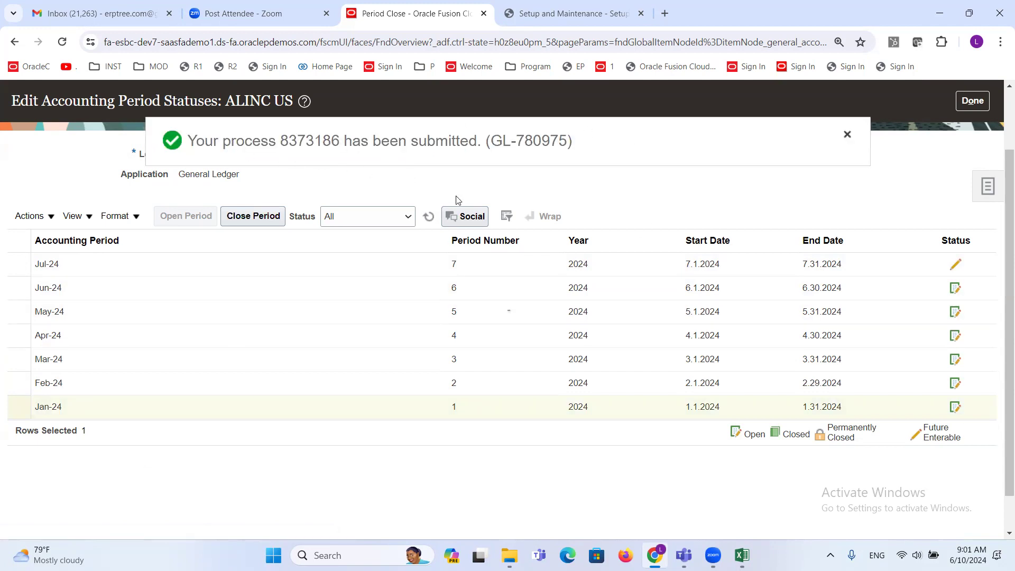
Refresh the accounting period statuses repeatedly until the Jan-24 status updates
left_click(429, 217)
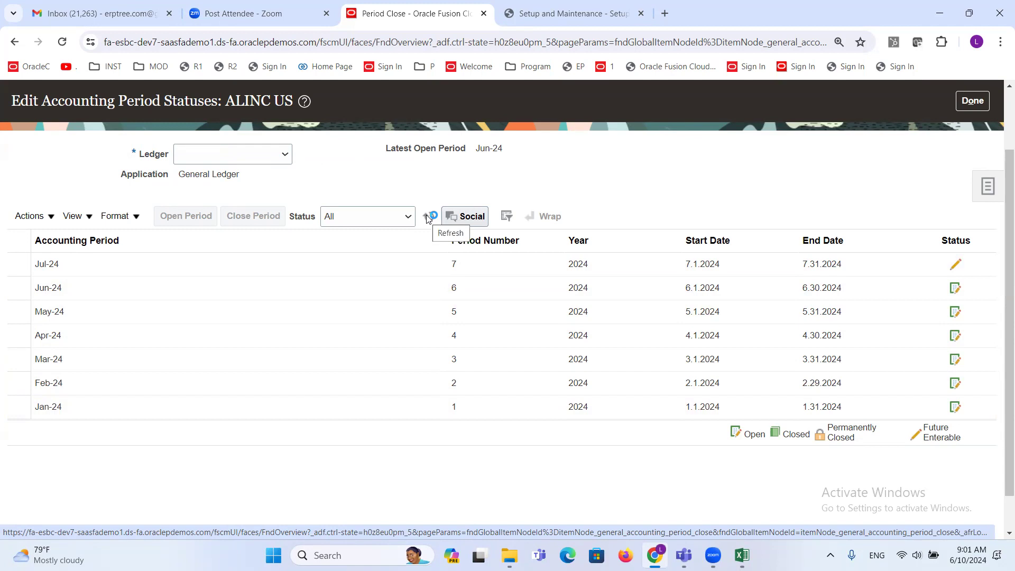
left_click(429, 217)
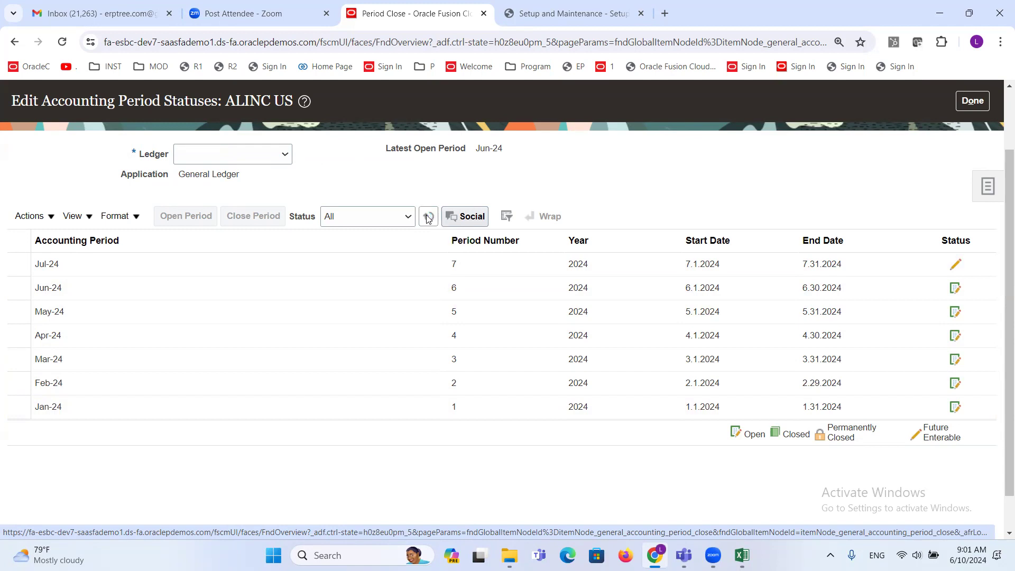
left_click(429, 217)
left_click(428, 218)
left_click(429, 217)
left_click(428, 218)
left_click(426, 219)
left_click(425, 219)
left_click(427, 219)
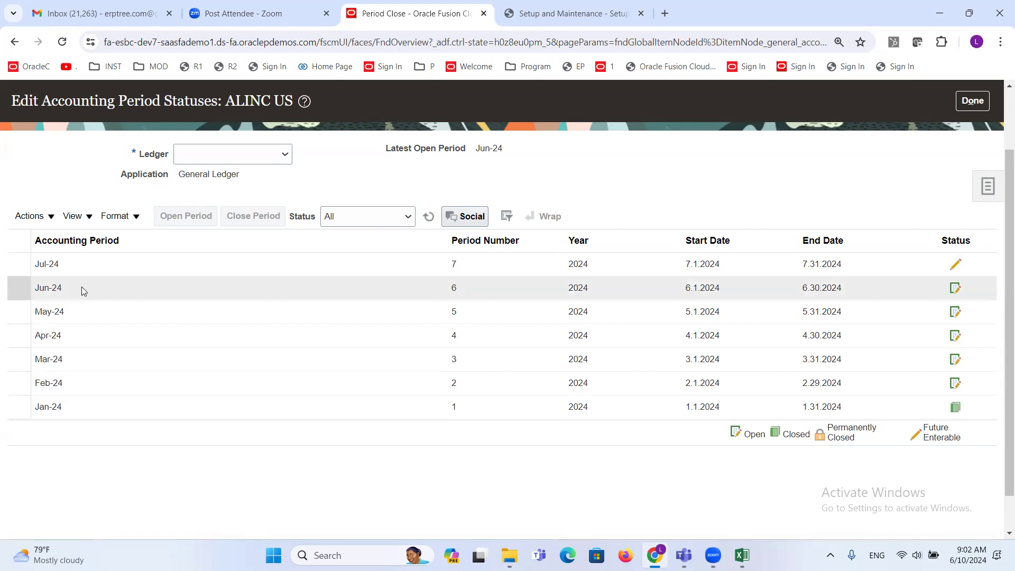
Compare the availability of the Permanently Close action for the Feb-24 and Jan-24 periods, leaving both statuses as they are
left_click(61, 407)
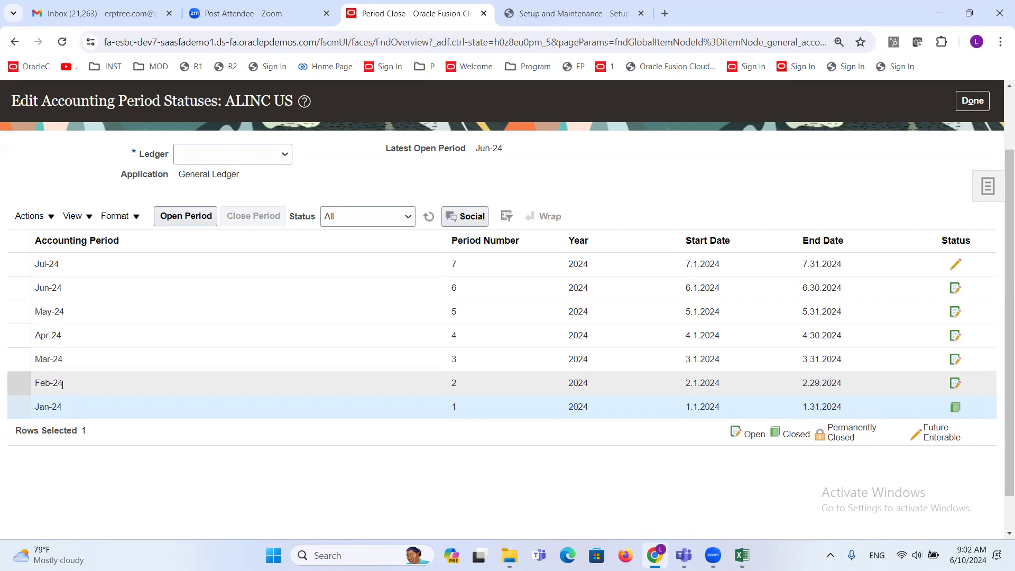
left_click(176, 477)
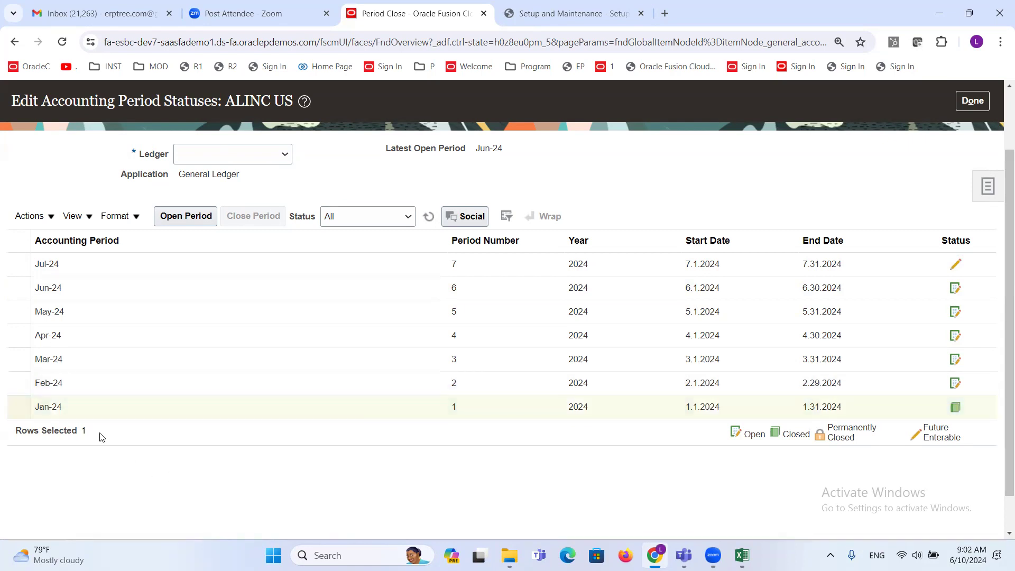
left_click(71, 385)
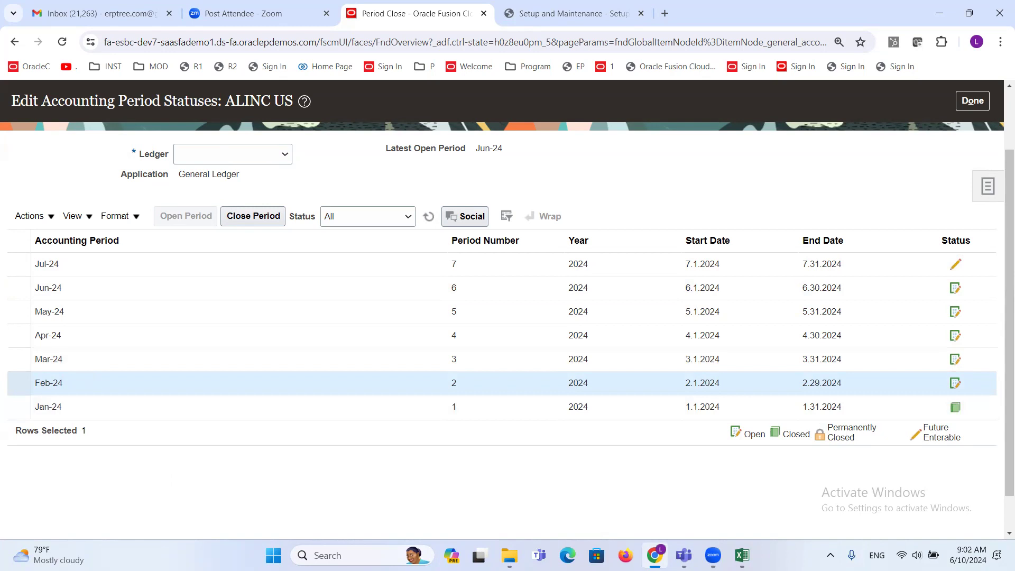
left_click(51, 218)
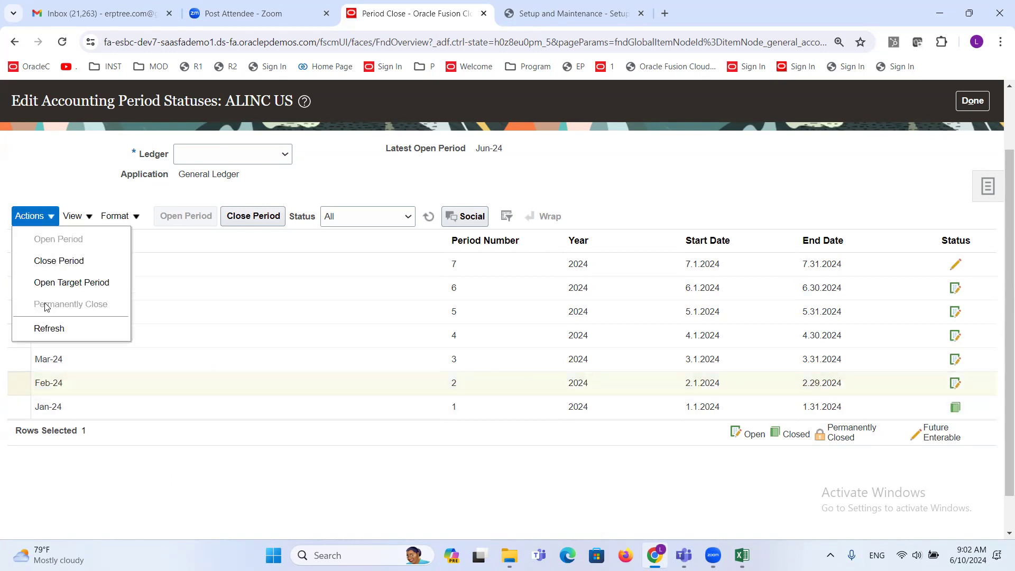
triple_click(88, 308)
left_click(106, 307)
left_click(90, 483)
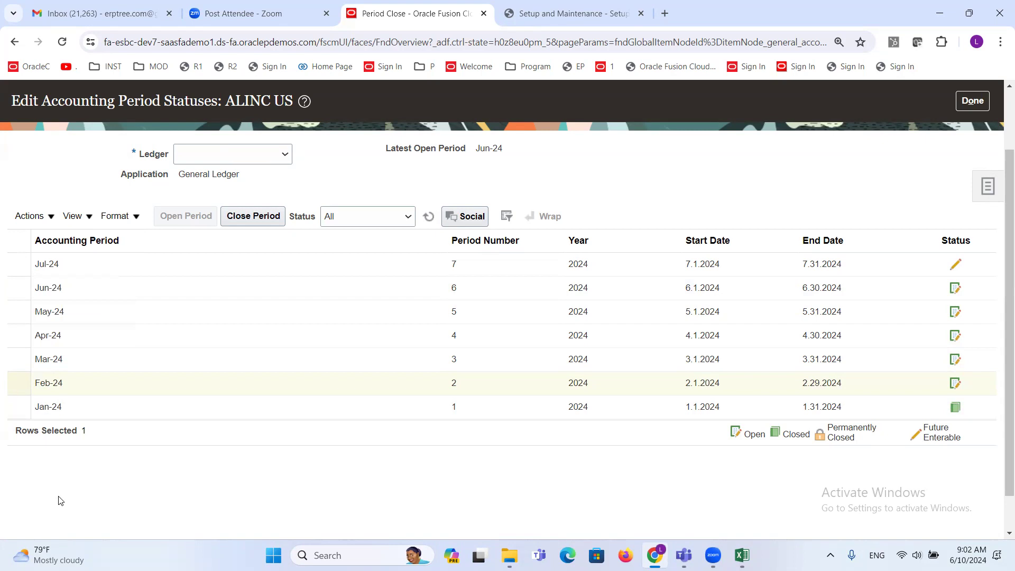
left_click(59, 408)
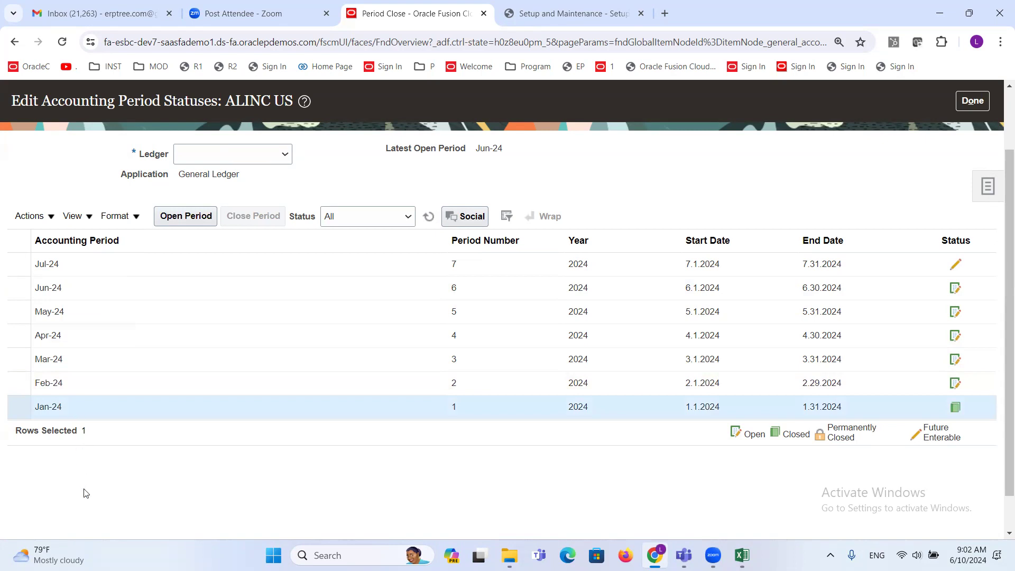
left_click(52, 217)
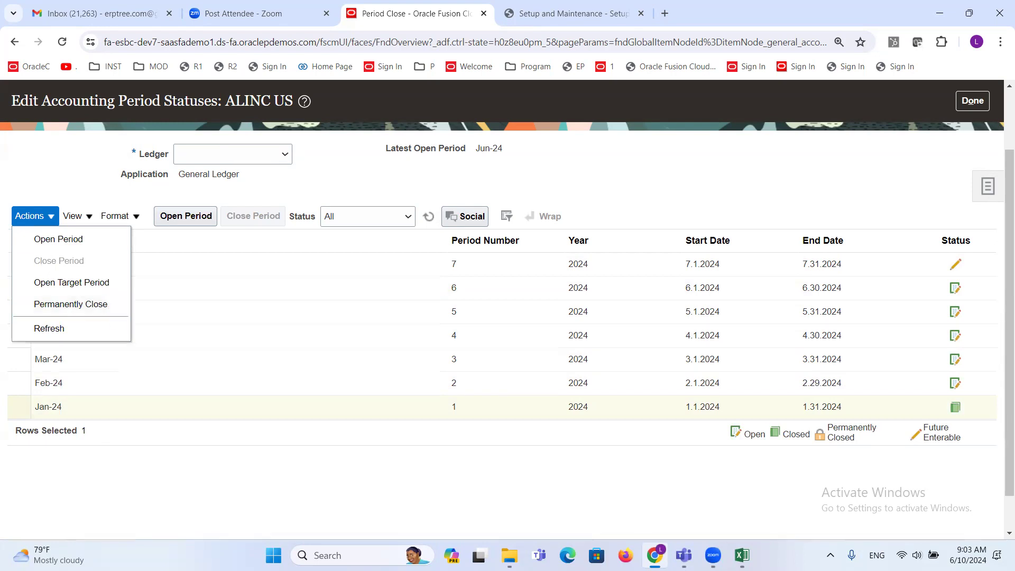
left_click(156, 490)
Select the Jun-24 period, look up the Open GL Periods item in the Excel discussion sheet, and return to the period statuses in the browser
left_click(72, 289)
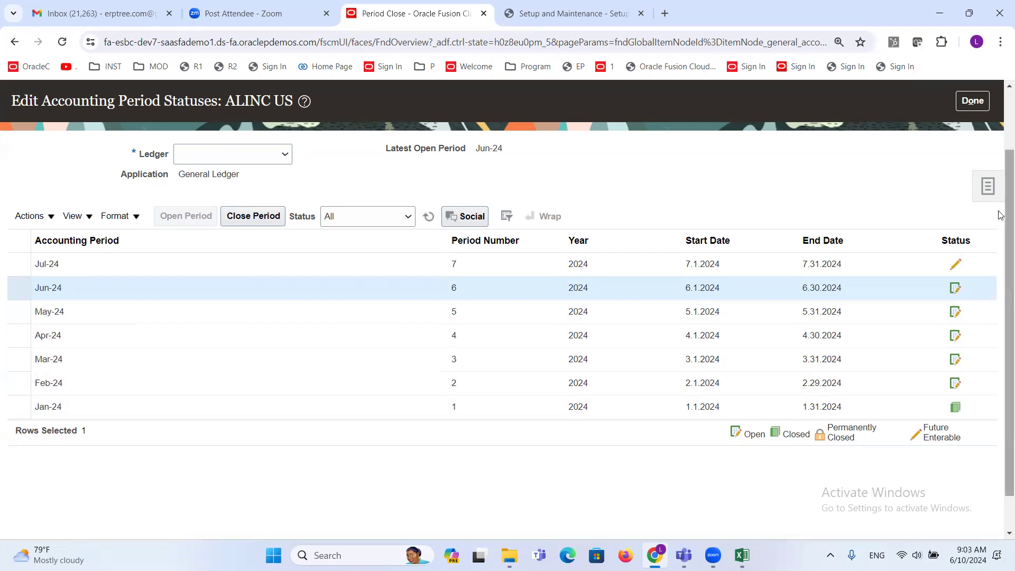
scroll(1000, 215, "up", 2)
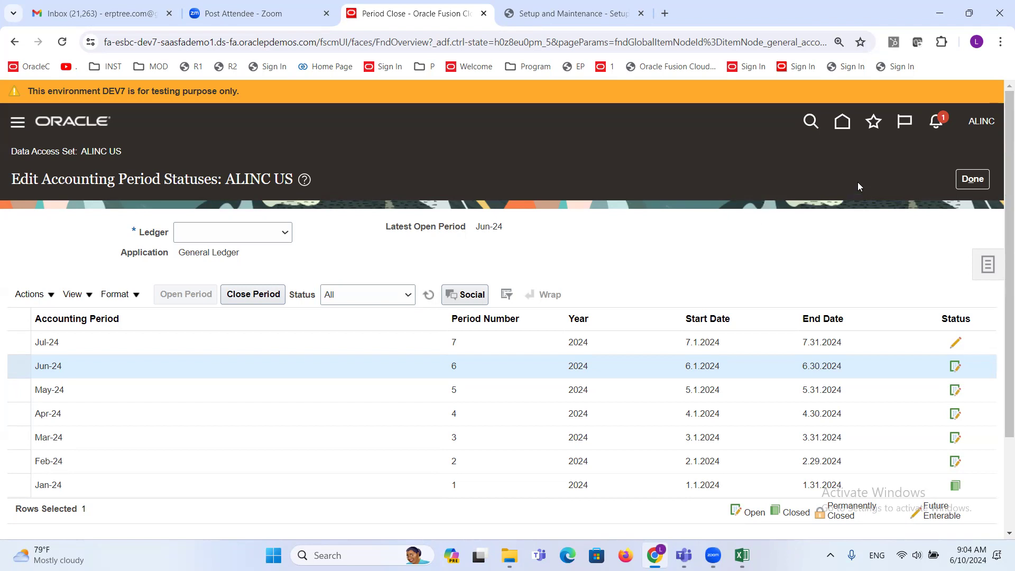
left_click_drag(1007, 205, 1000, 232)
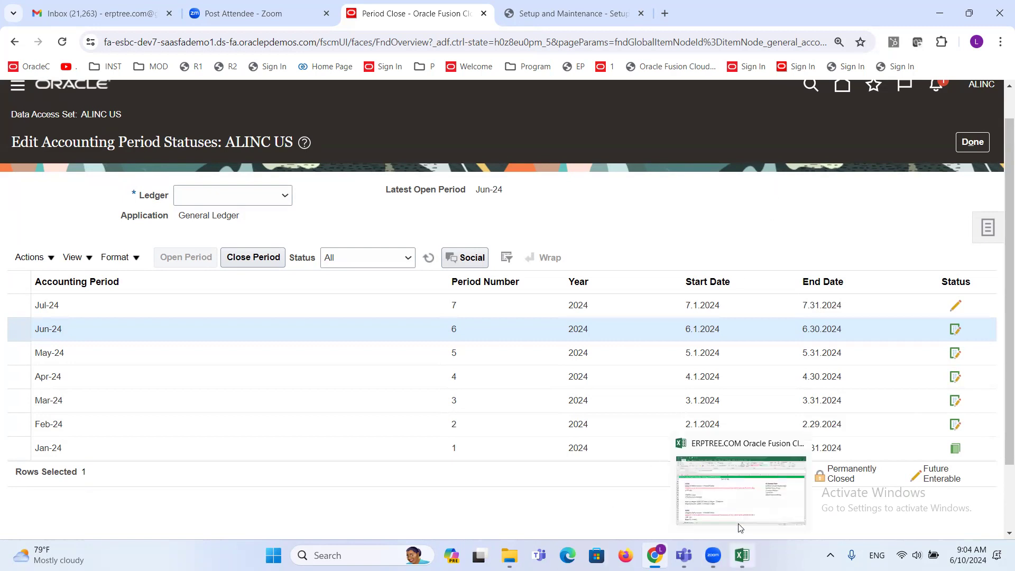
left_click(742, 555)
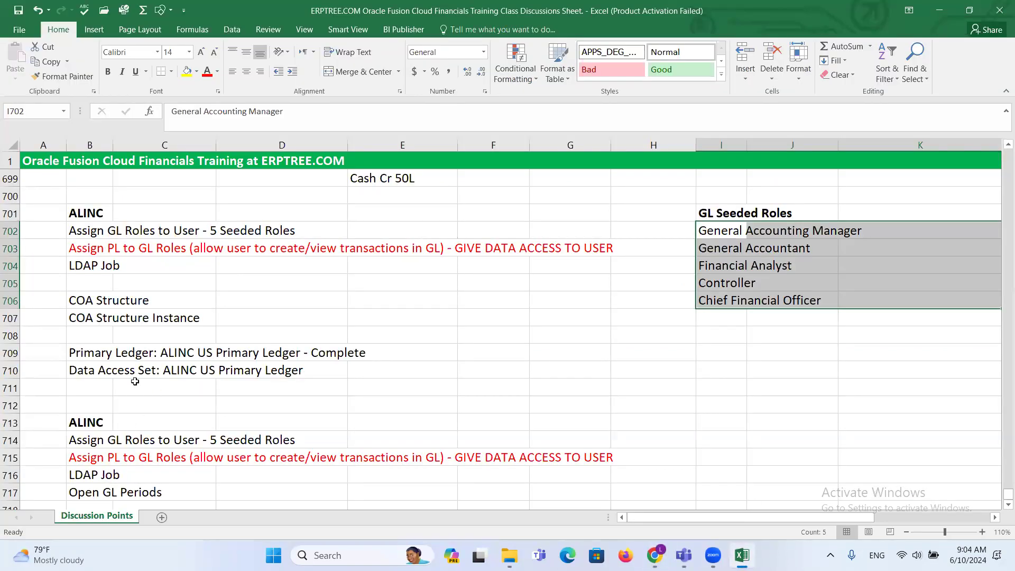
scroll(136, 389, "down", 3)
left_click(90, 336)
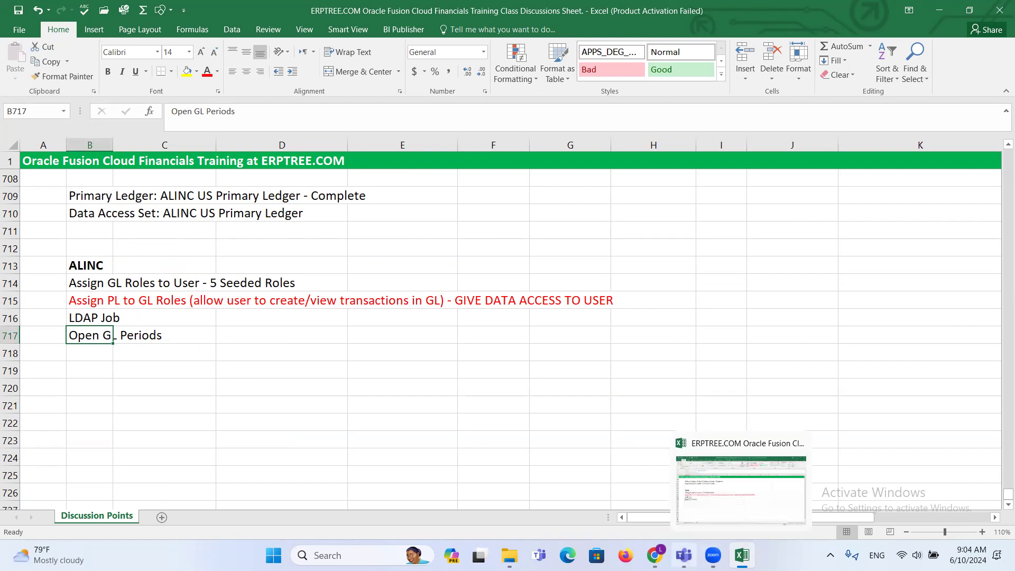
left_click(615, 491)
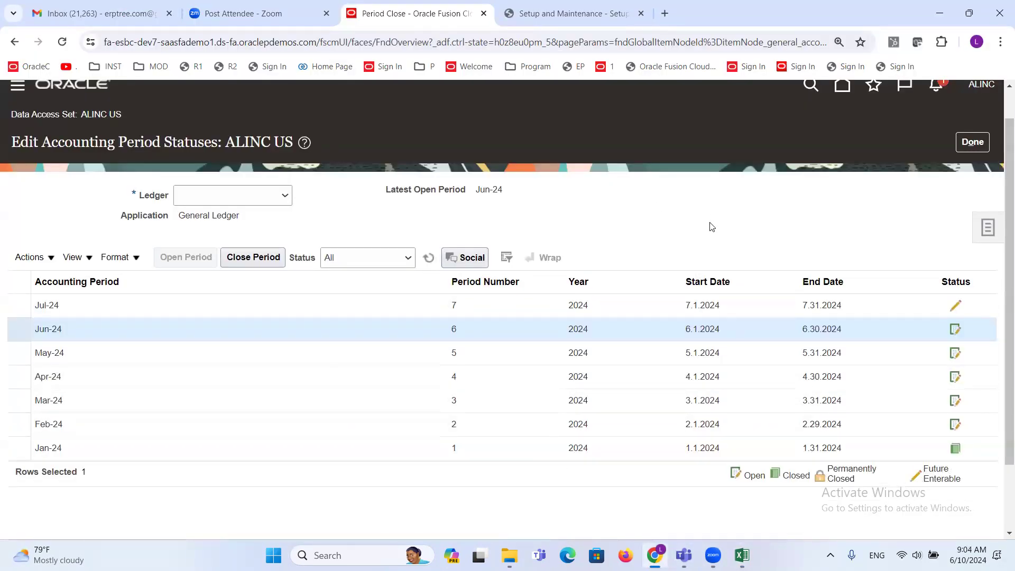
Review the status legend and compare the Jul-24 and Jun-24 periods
scroll(668, 206, "down", 2)
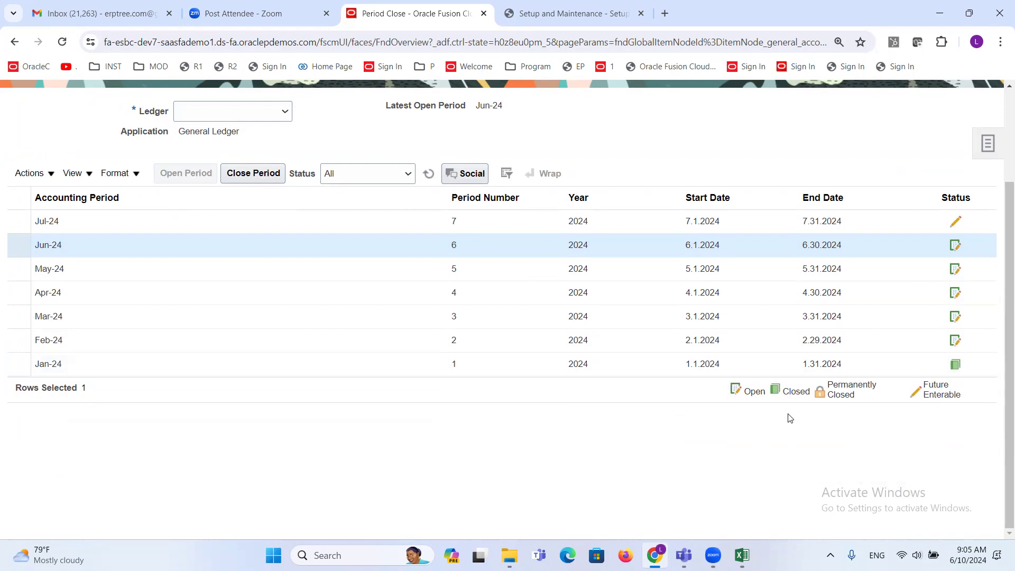
left_click_drag(1001, 417, 1000, 295)
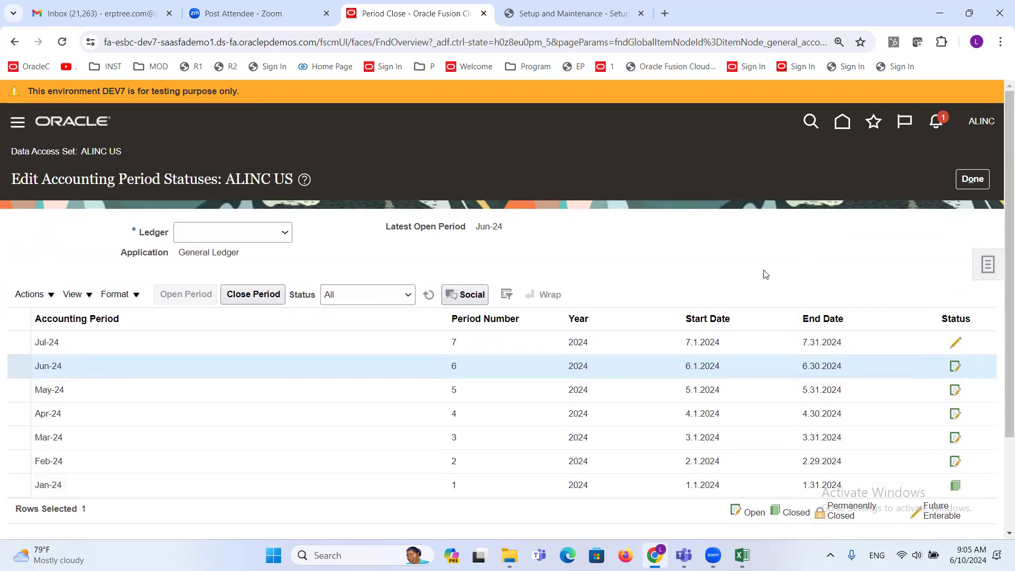
mouse_move(742, 555)
left_click(147, 346)
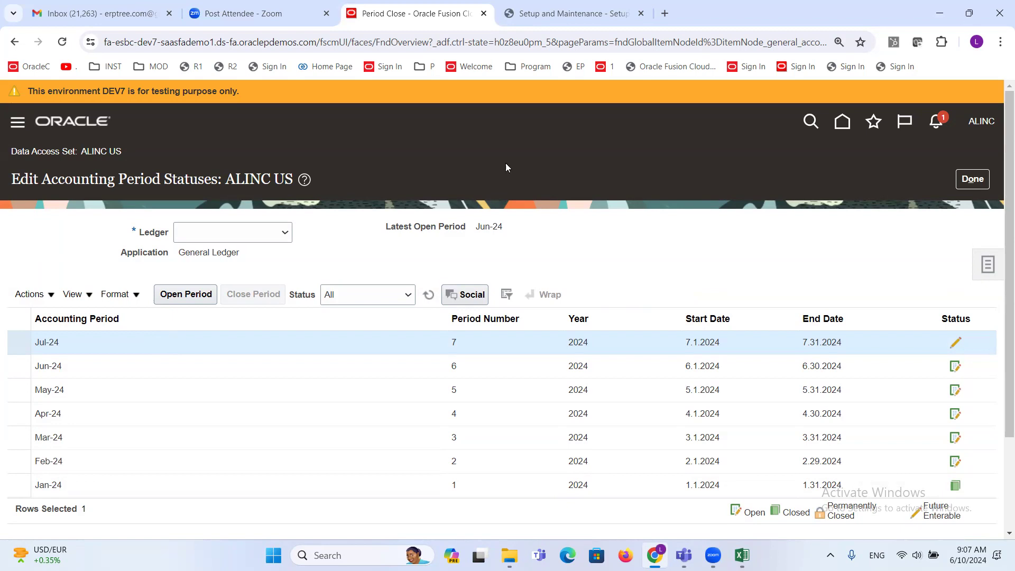
mouse_move(742, 555)
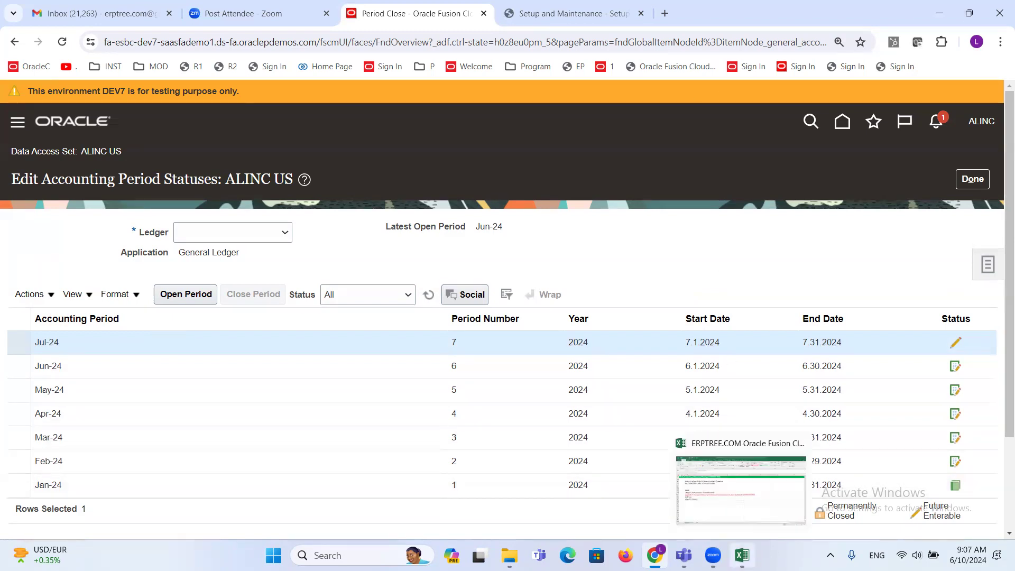
left_click(55, 364)
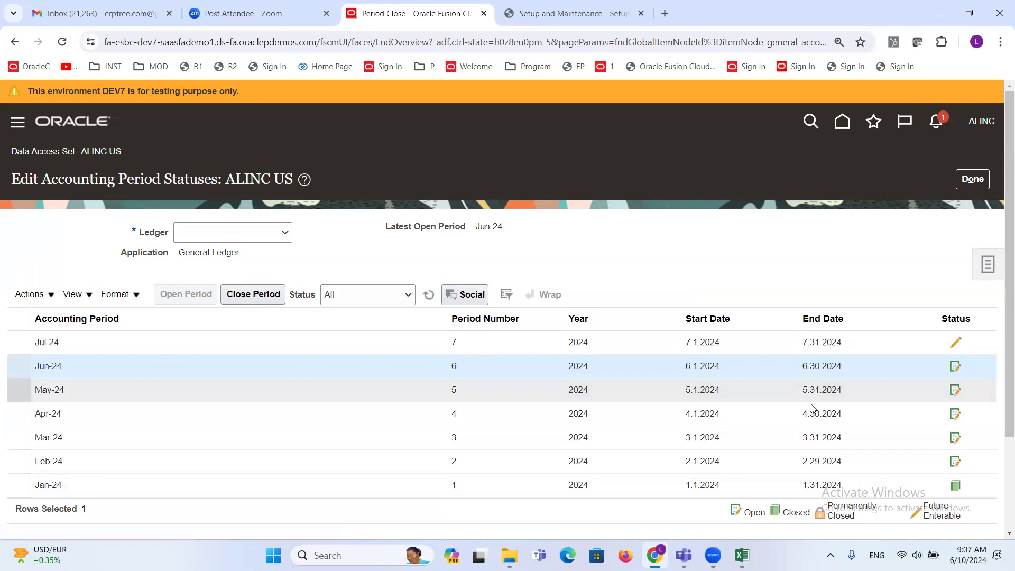
Try to finish editing the accounting period statuses, and go to Setup and Maintenance from the user's settings and actions
left_click(971, 185)
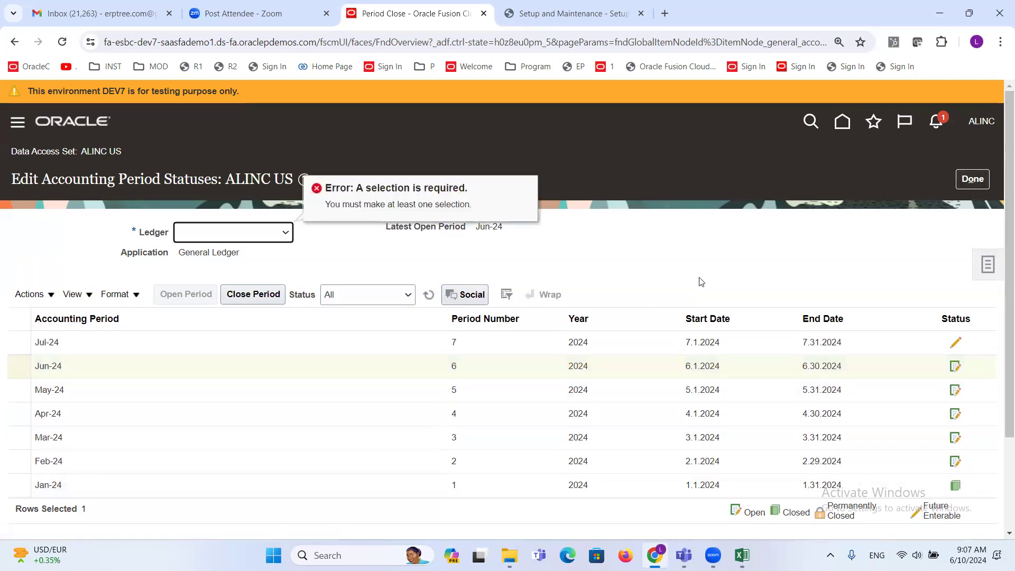
left_click(968, 184)
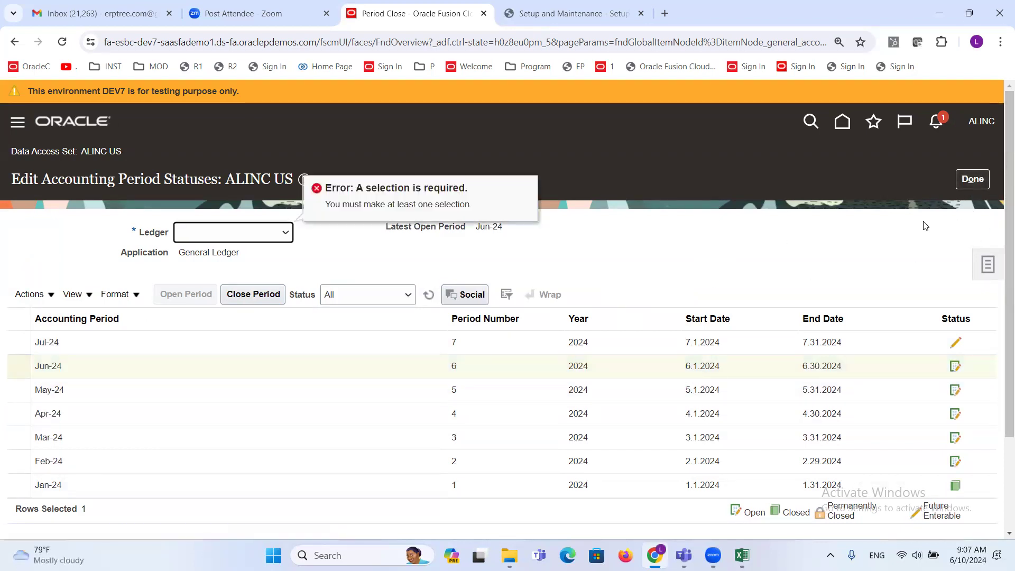
left_click(975, 127)
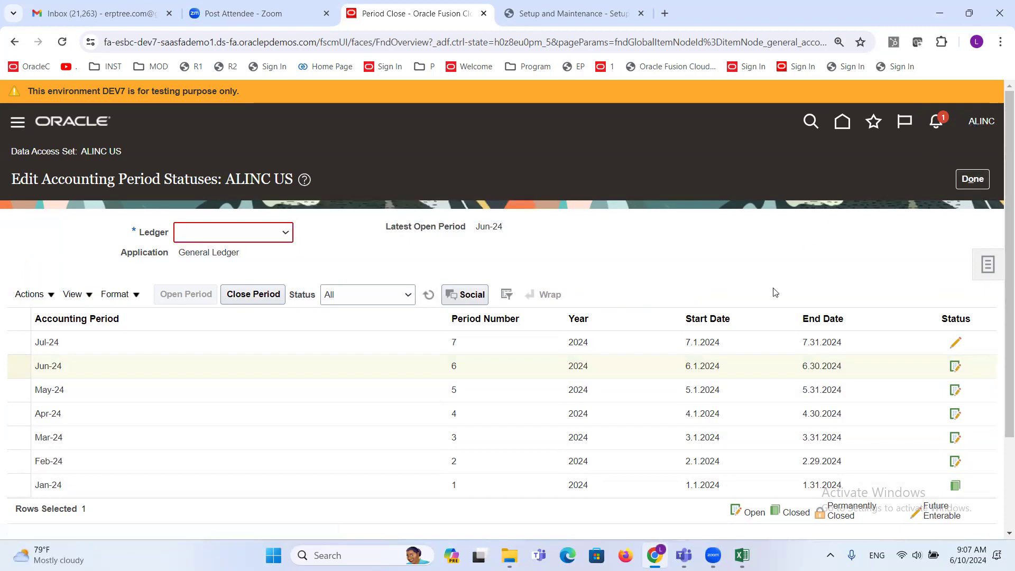
left_click(755, 335)
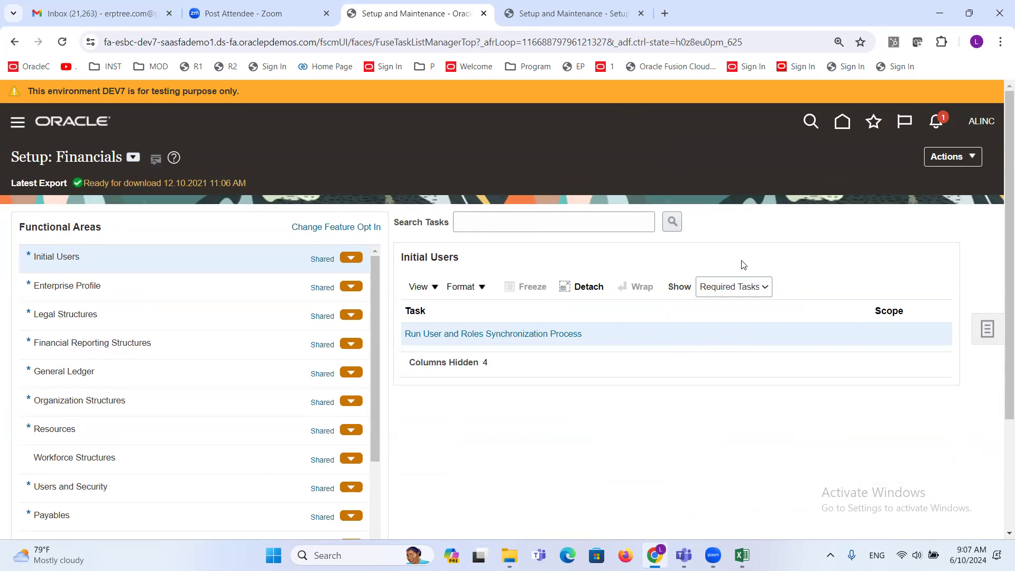
Switch to the Excel discussion sheet and select cell B719 below the Open GL Periods item
left_click(741, 555)
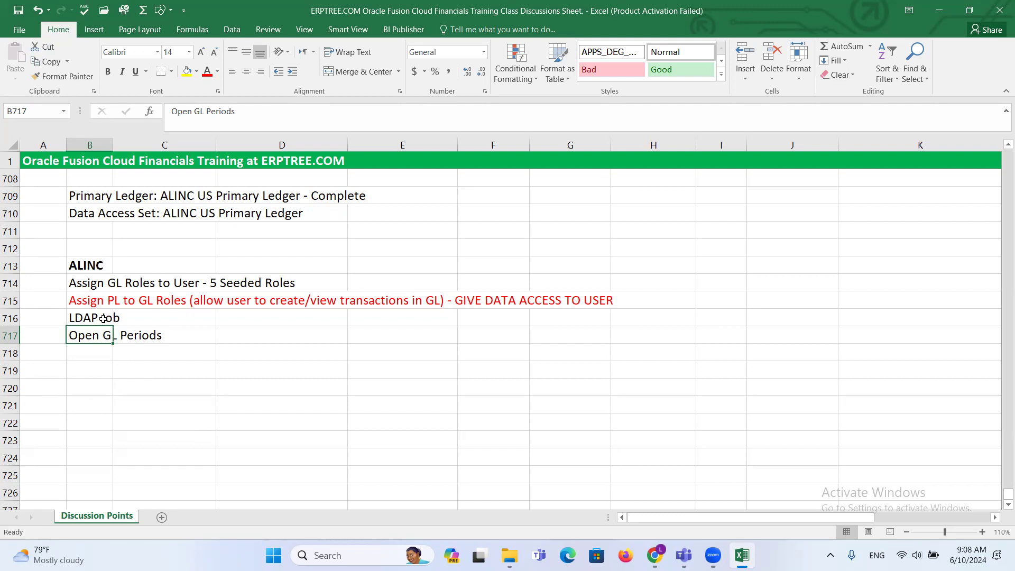
key("alt+Tab")
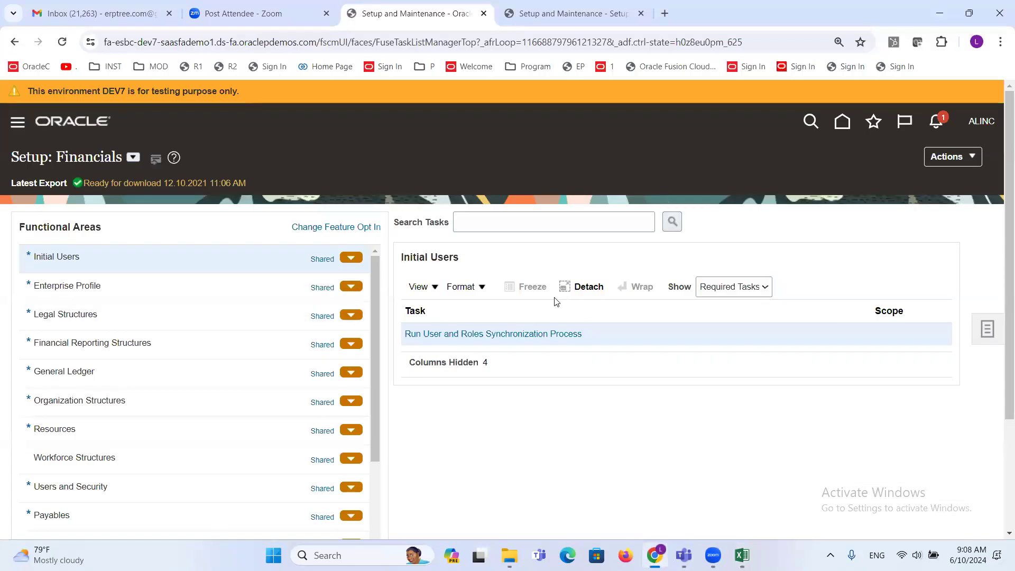
key("alt+Tab")
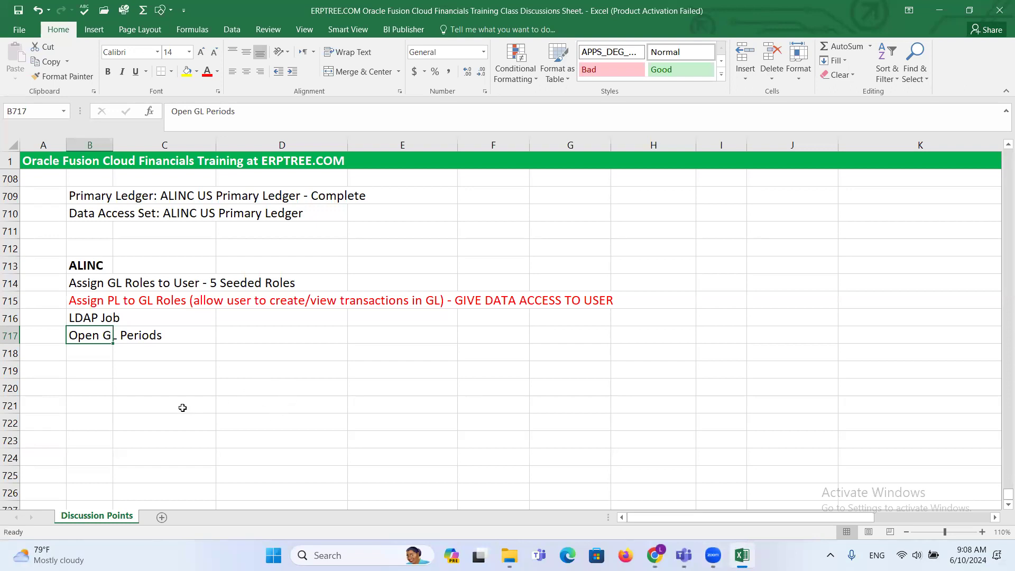
left_click(88, 368)
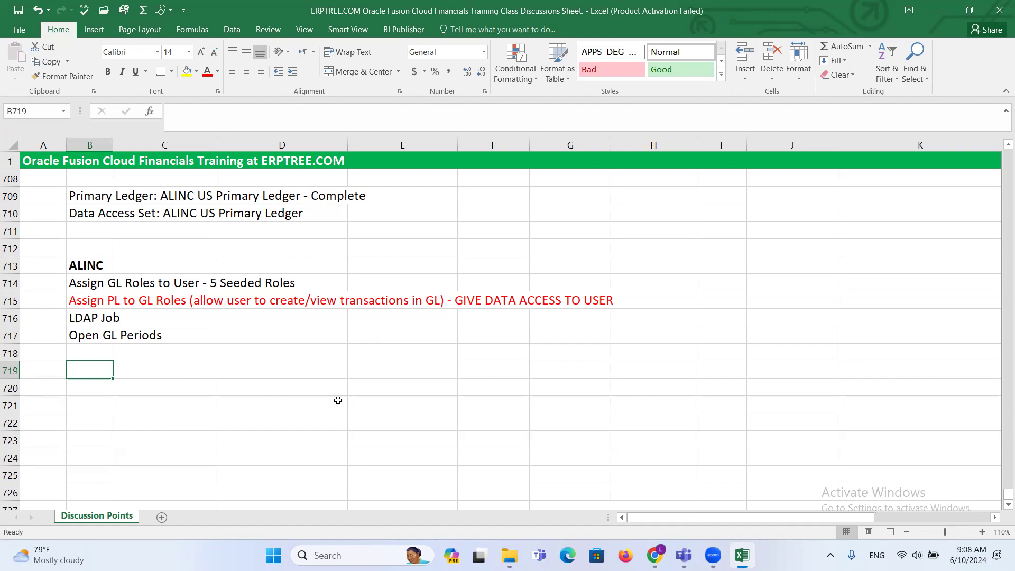
Find the ADP Payroll example in the discussion sheet and select its 50L amount in cell D694
scroll(233, 302, "up", 8)
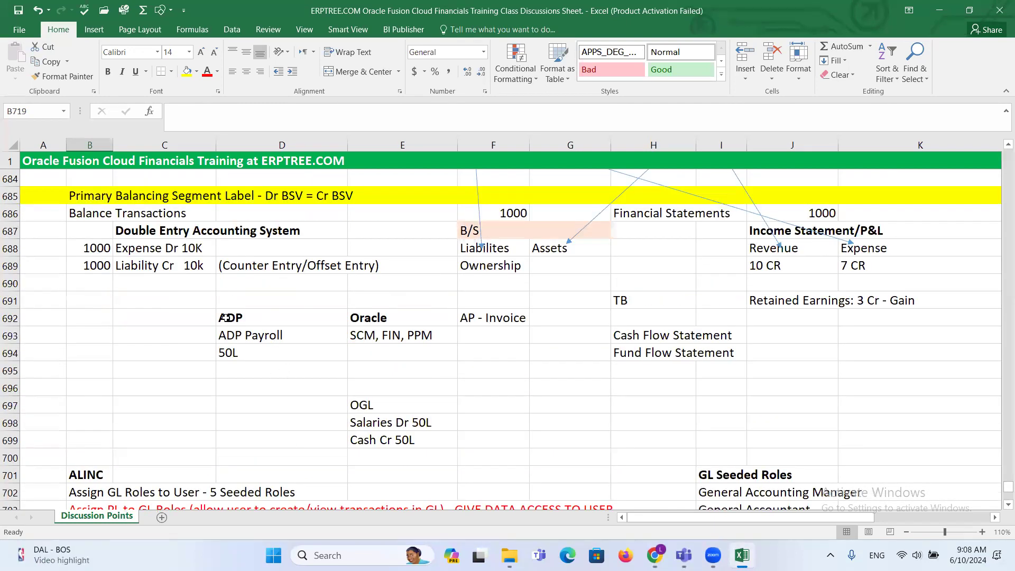
left_click(243, 341)
left_click(249, 356)
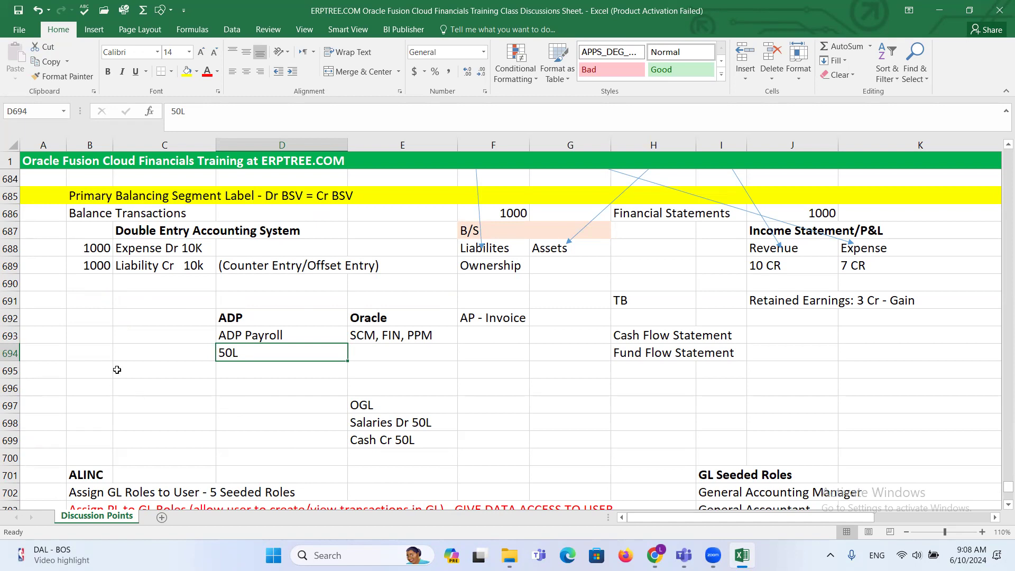
Find the Primary Balancing Segment Label note in row 685 and select its cells B685:E685
scroll(118, 368, "down", 8)
scroll(118, 369, "down", 1)
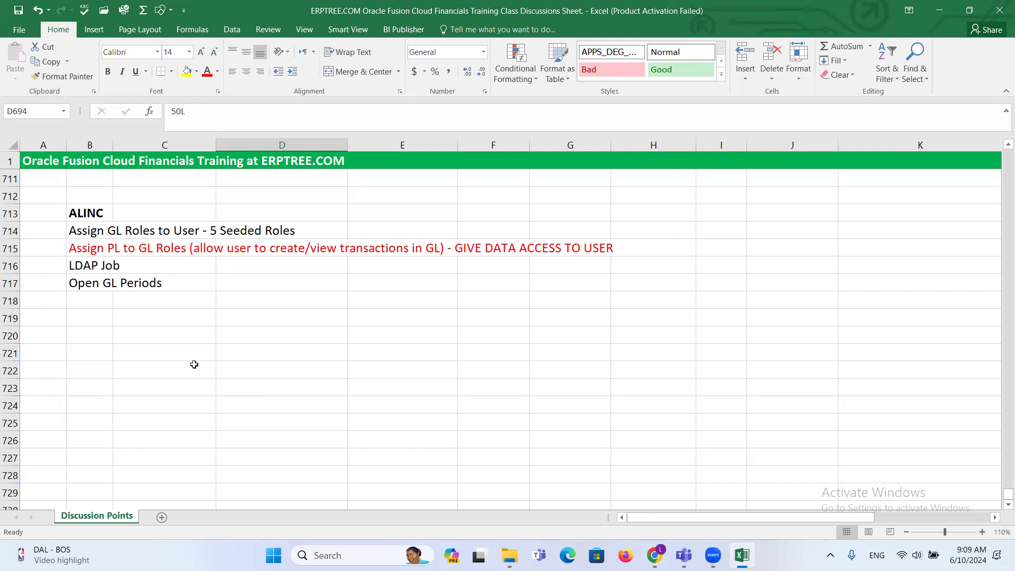
left_click(99, 301)
scroll(262, 442, "up", 9)
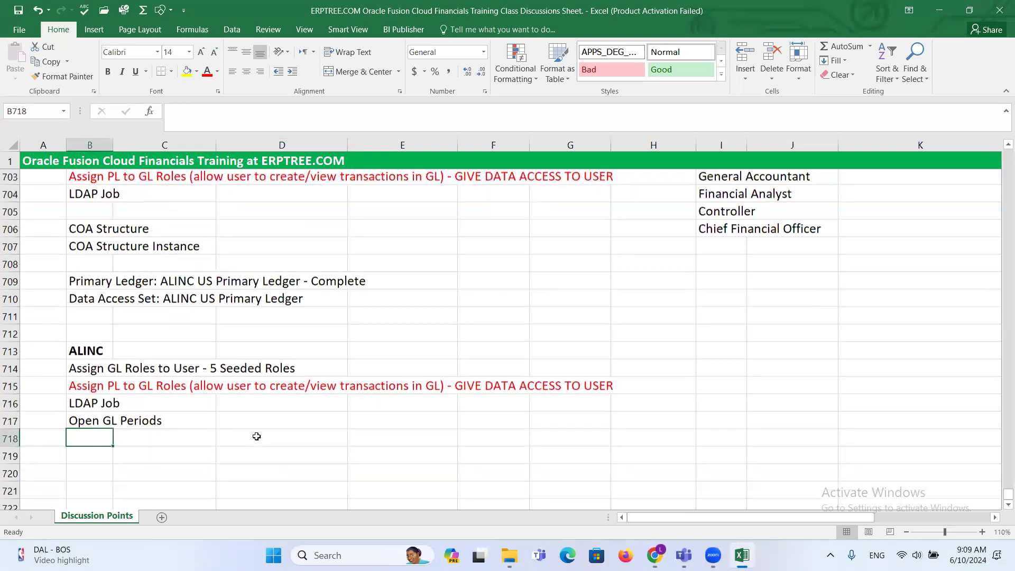
scroll(254, 435, "up", 1)
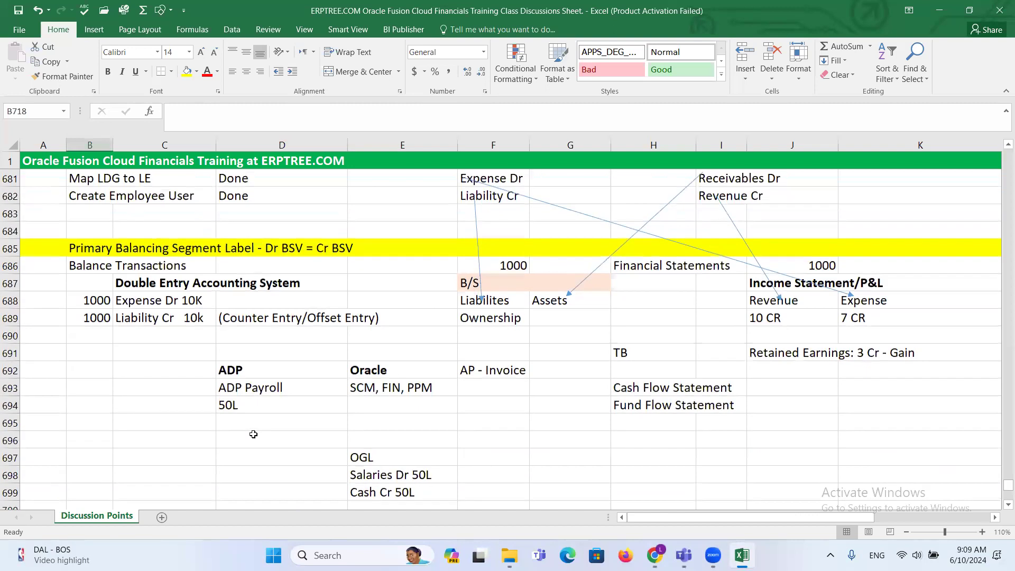
left_click_drag(76, 246, 340, 260)
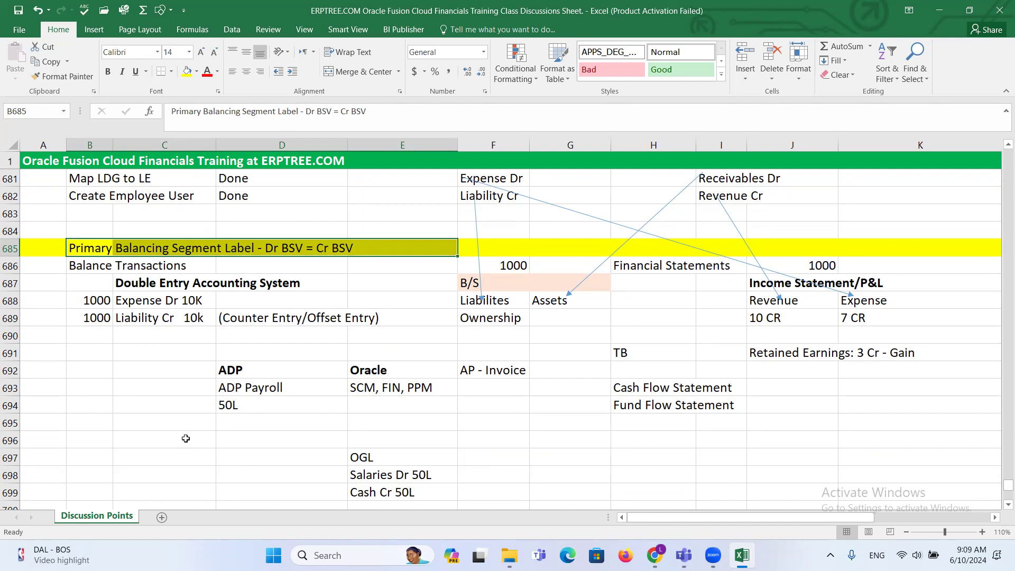
Enter "Journal" in cell B718 below the Open GL Periods item
scroll(136, 379, "down", 7)
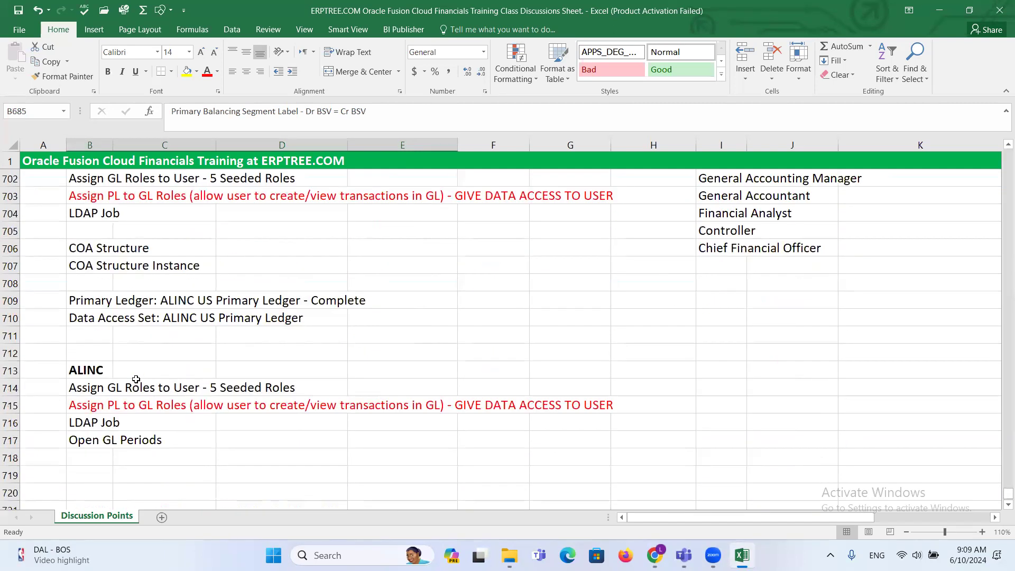
scroll(136, 379, "down", 1)
left_click(87, 403)
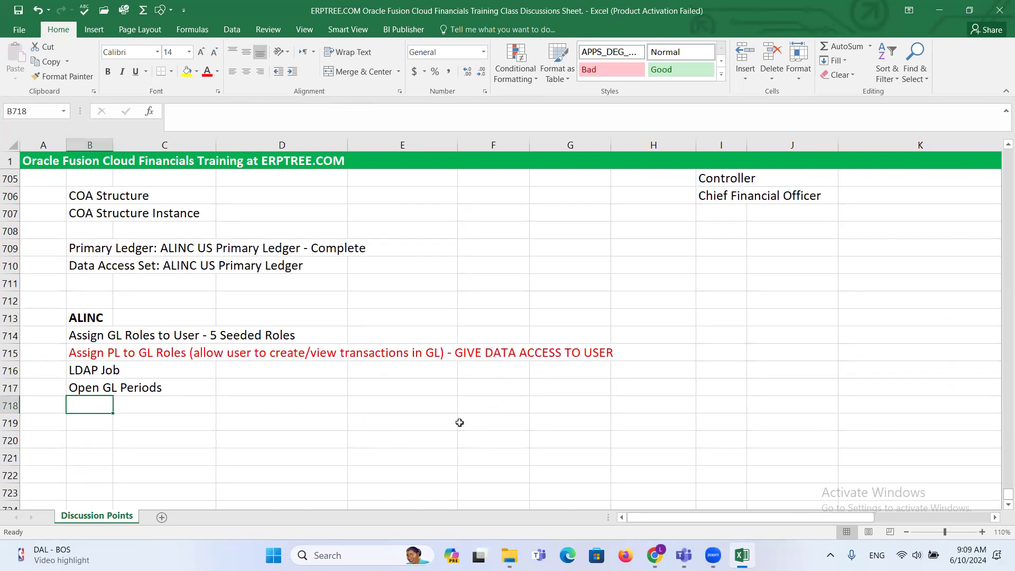
type("Journal")
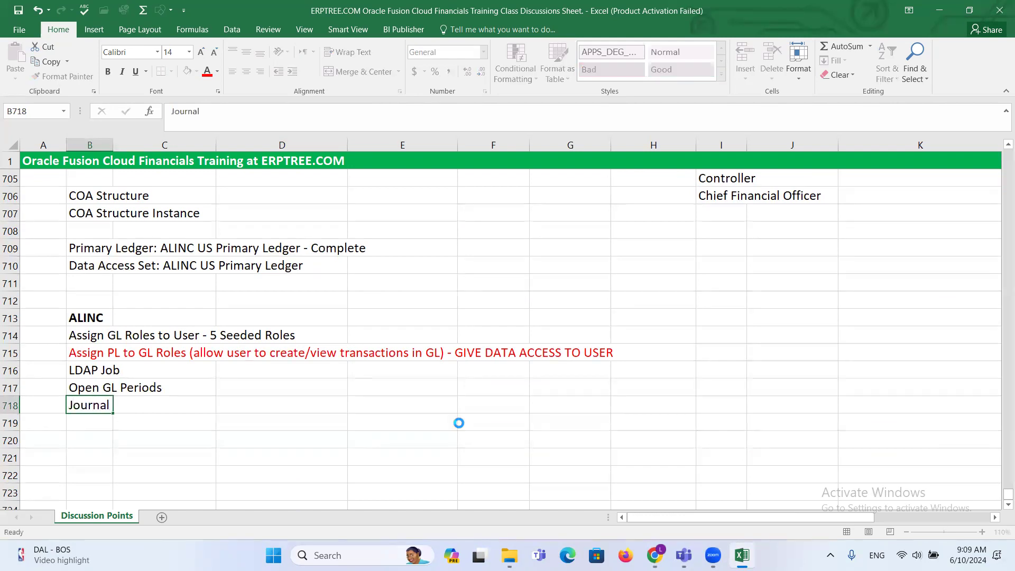
key("ctrl+Return")
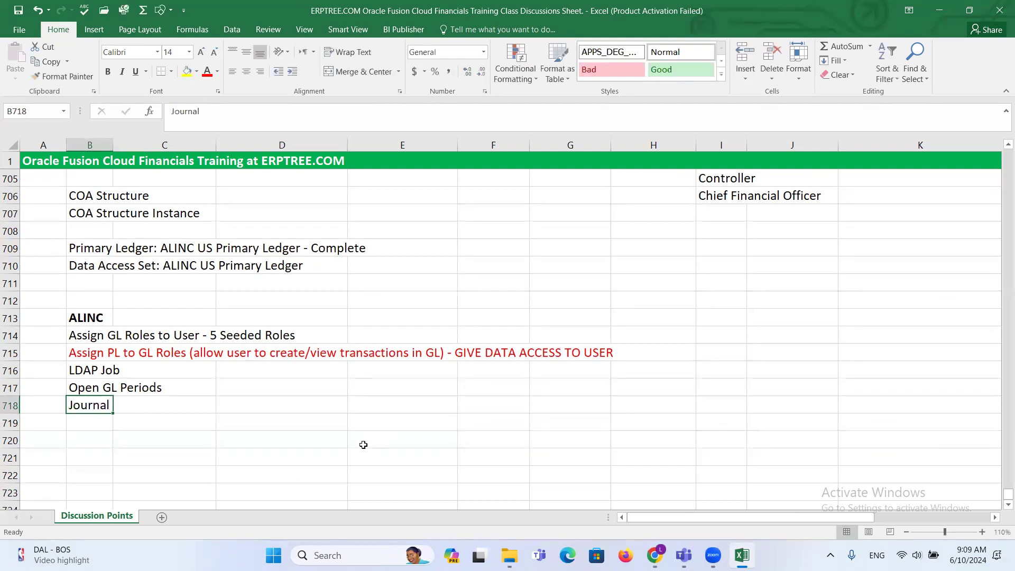
List the journal components beside Journal: Batch in C718, Header in C719 and Lines in C720
left_click(88, 423)
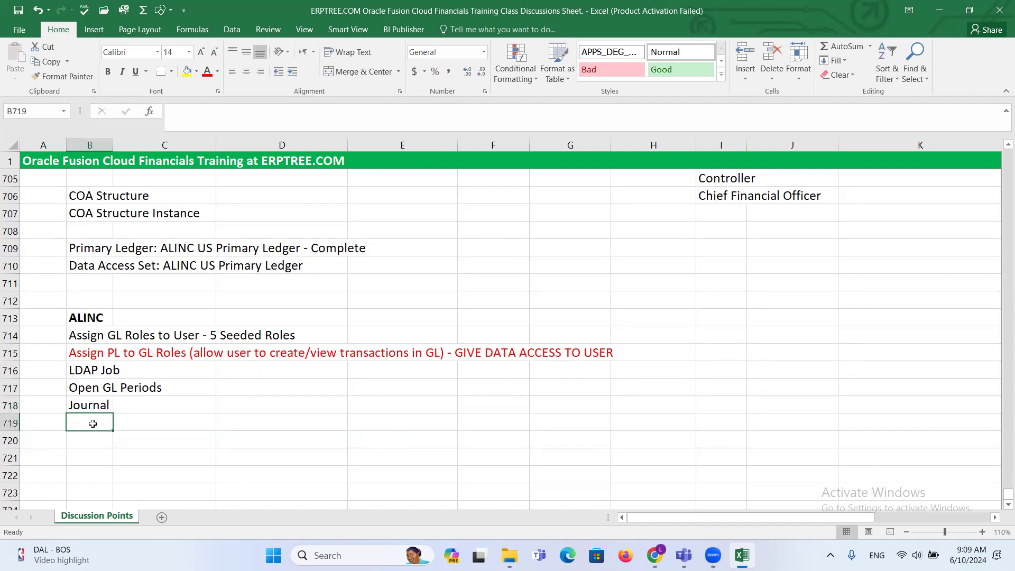
left_click(87, 408)
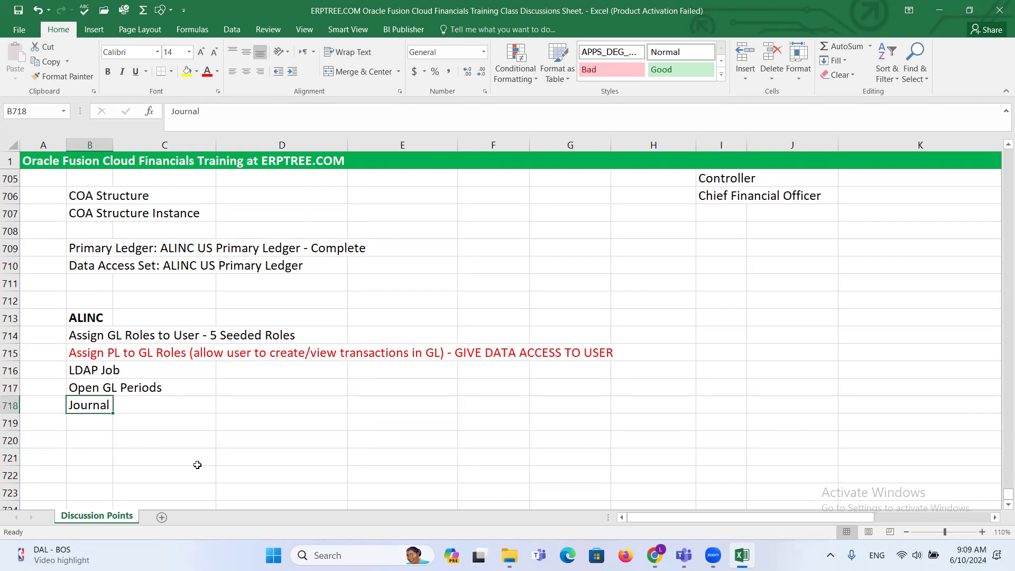
left_click(156, 404)
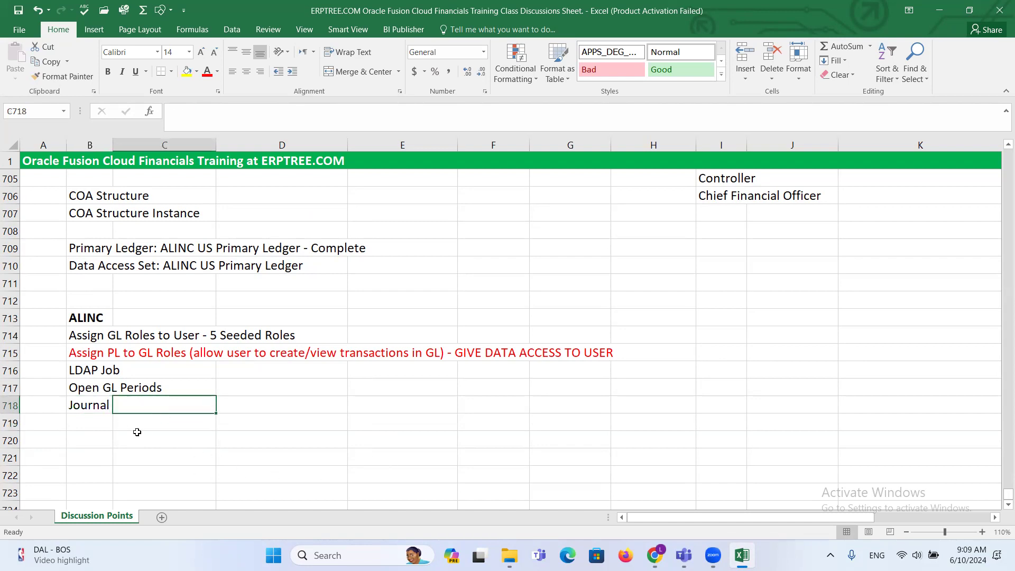
left_click(136, 420)
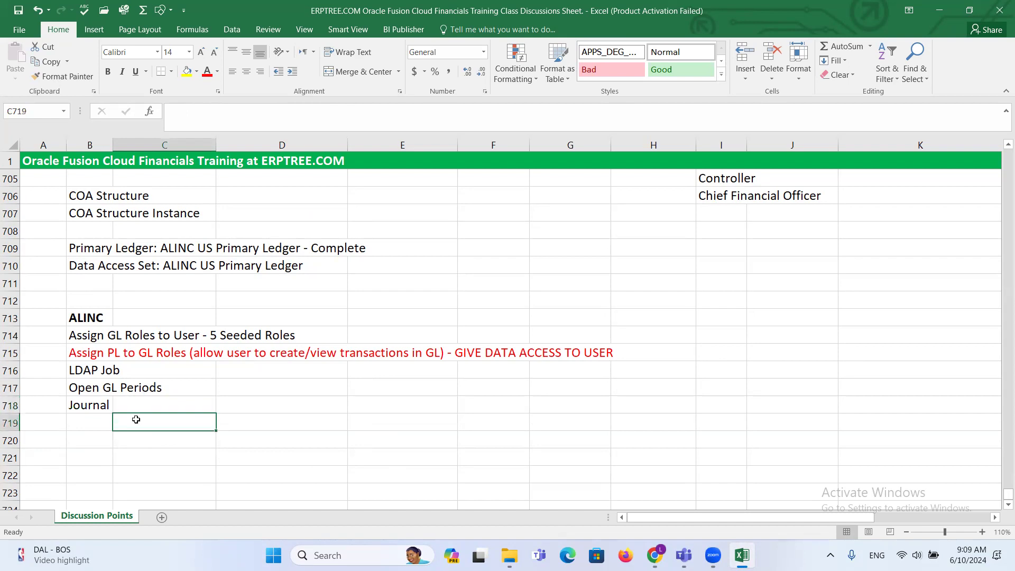
type("Header")
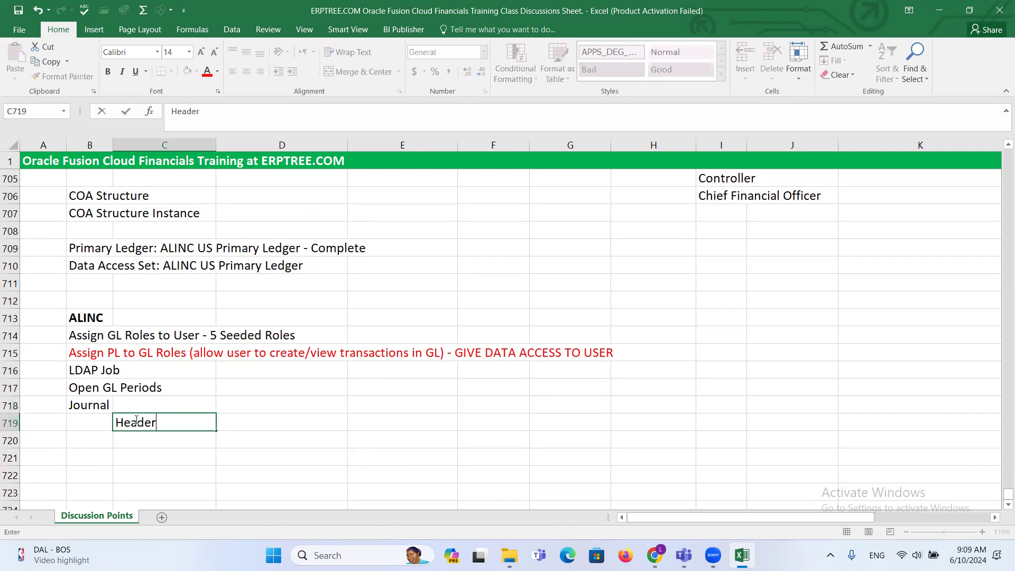
key("Return")
type("Lines")
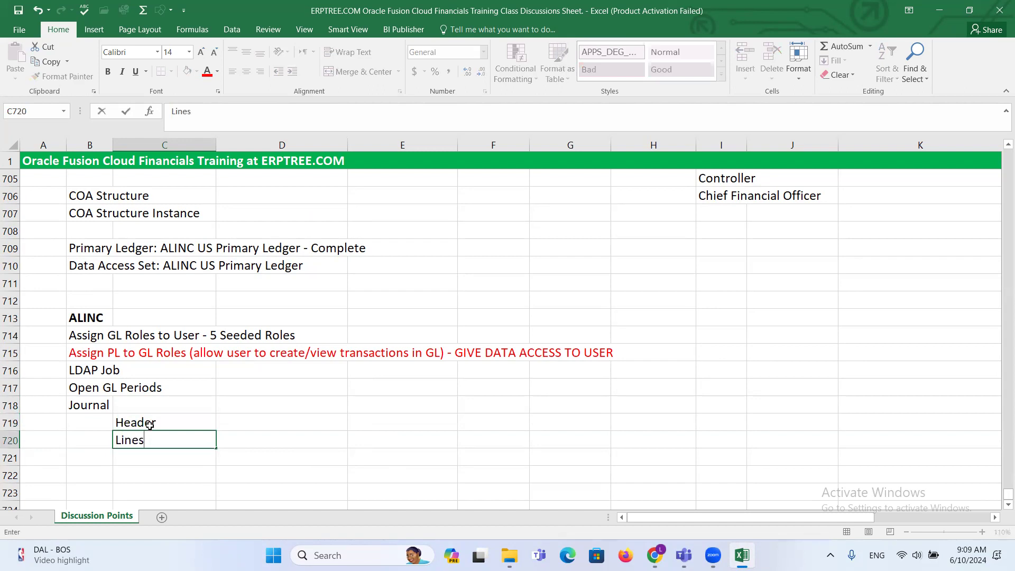
left_click(147, 407)
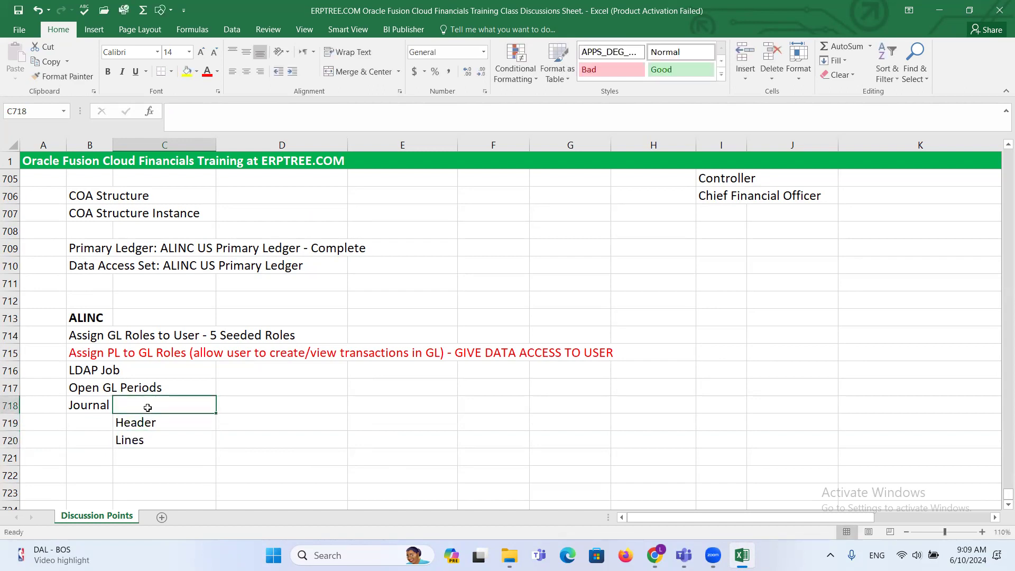
type("Batch")
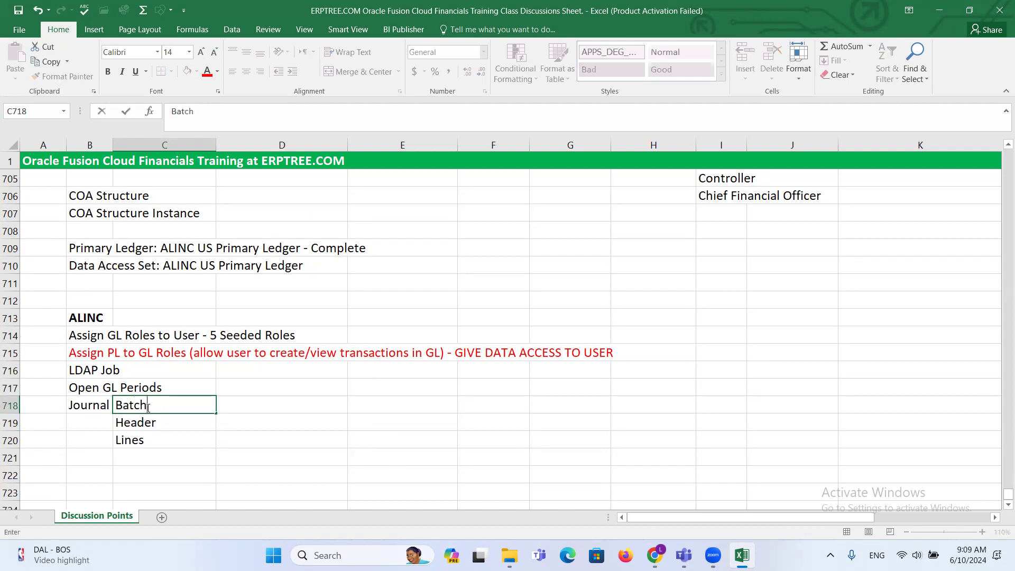
left_click(148, 408)
Save the workbook and make the Batch, Header and Lines entries in C718:C720 bold
left_click_drag(159, 426, 170, 445)
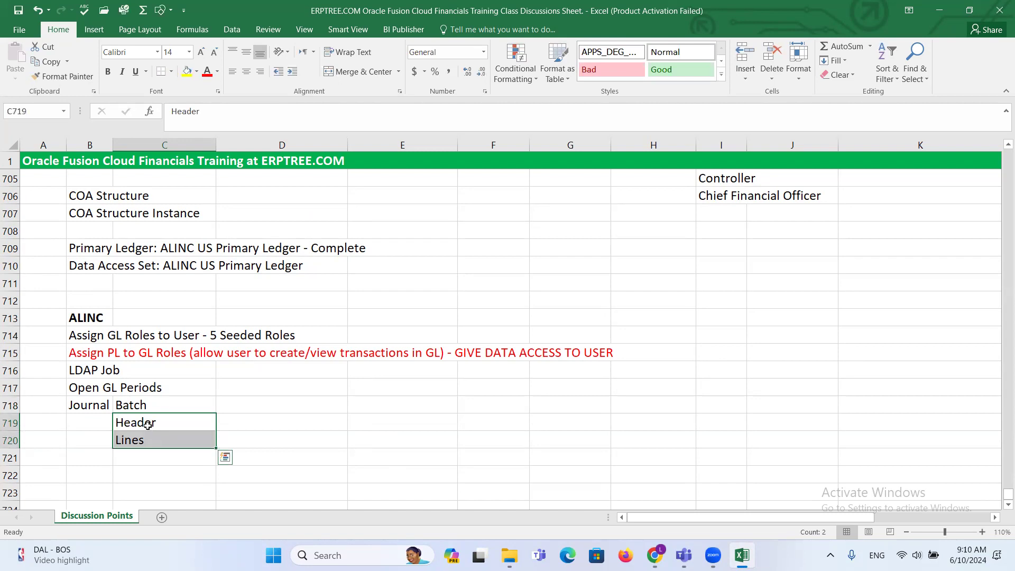
left_click(135, 405)
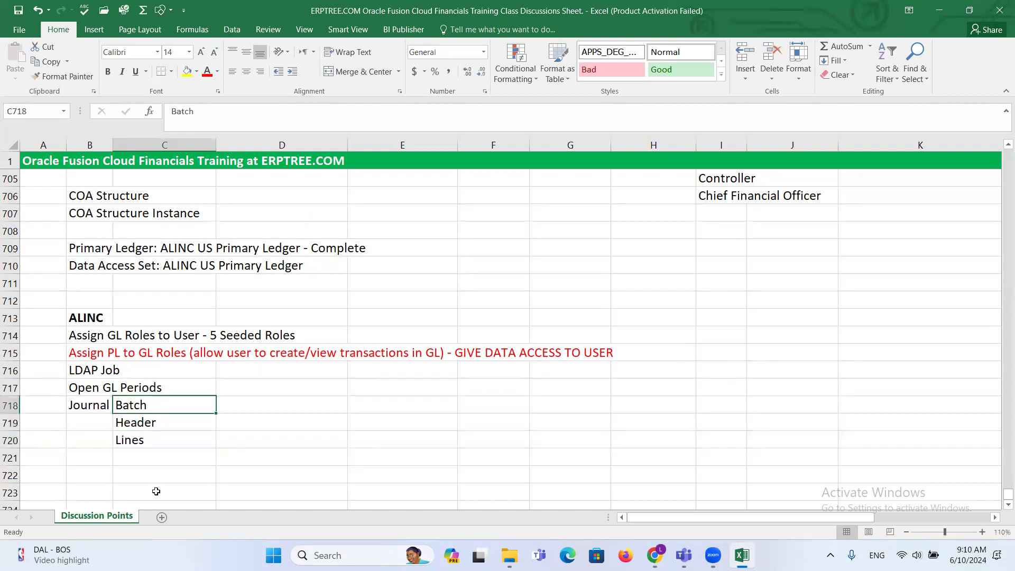
left_click(157, 428)
left_click_drag(157, 430, 162, 438)
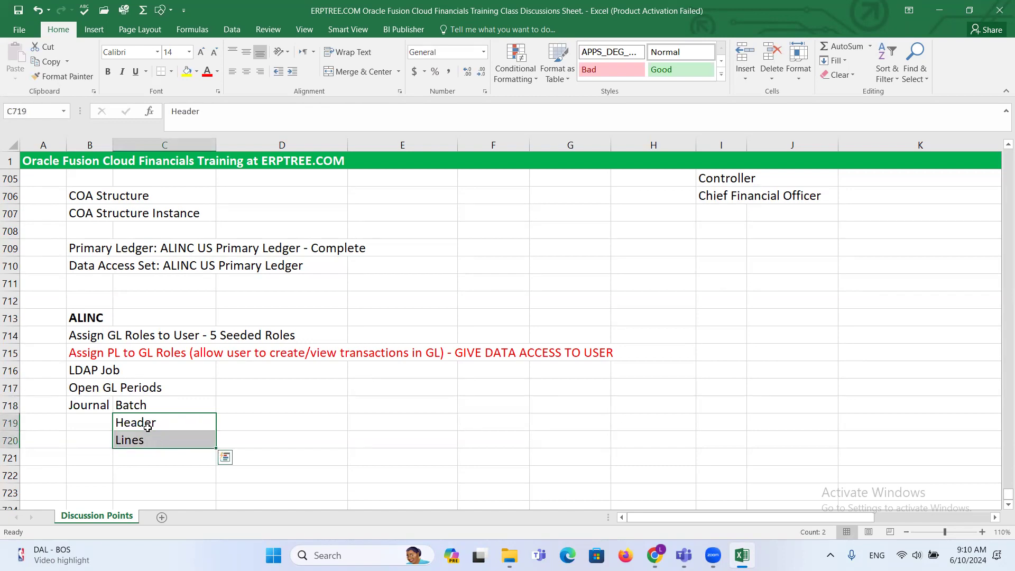
key("ctrl+s")
key("ctrl+b")
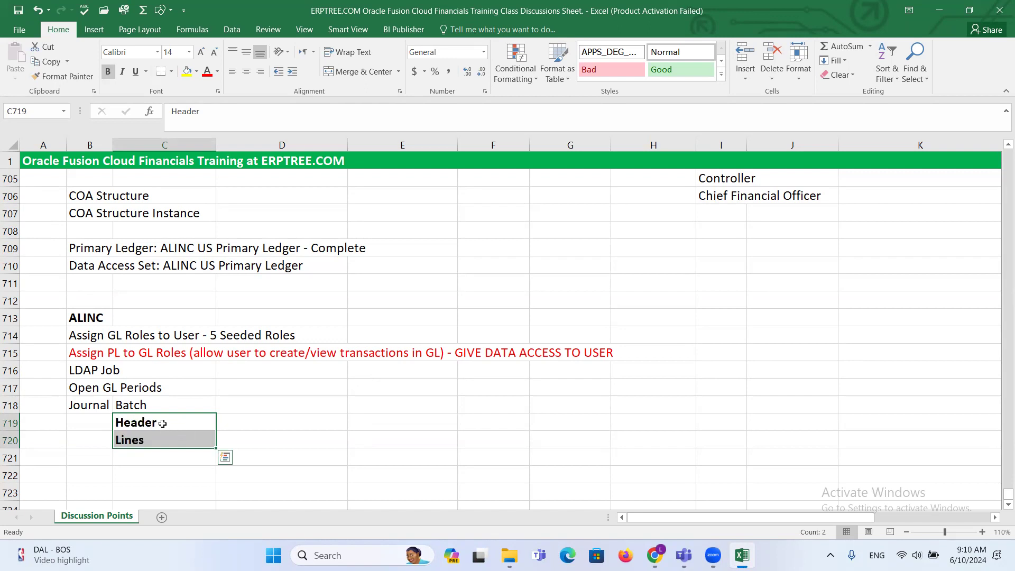
left_click(156, 406)
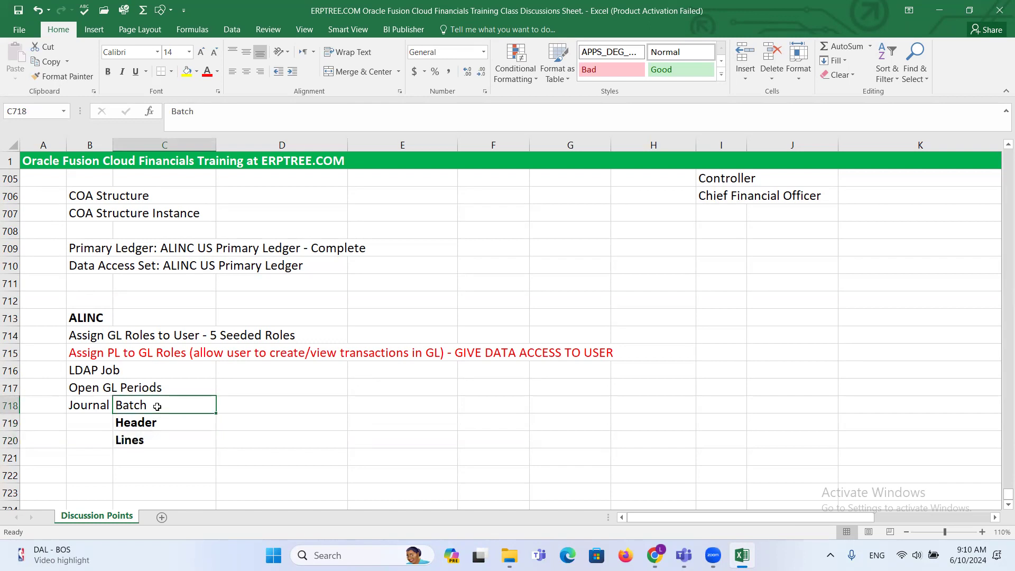
key("ctrl+b")
left_click_drag(164, 421, 169, 432)
left_click(157, 406)
Review the balancing values in B688 and B689 of the double entry example, and return to the Journal cell B718
scroll(261, 362, "up", 9)
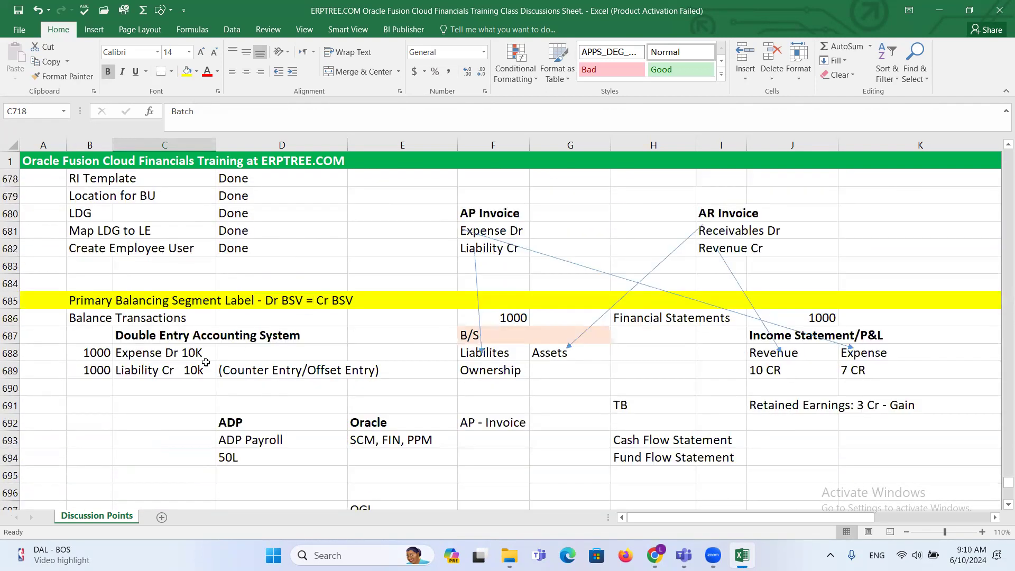
scroll(205, 362, "down", 1)
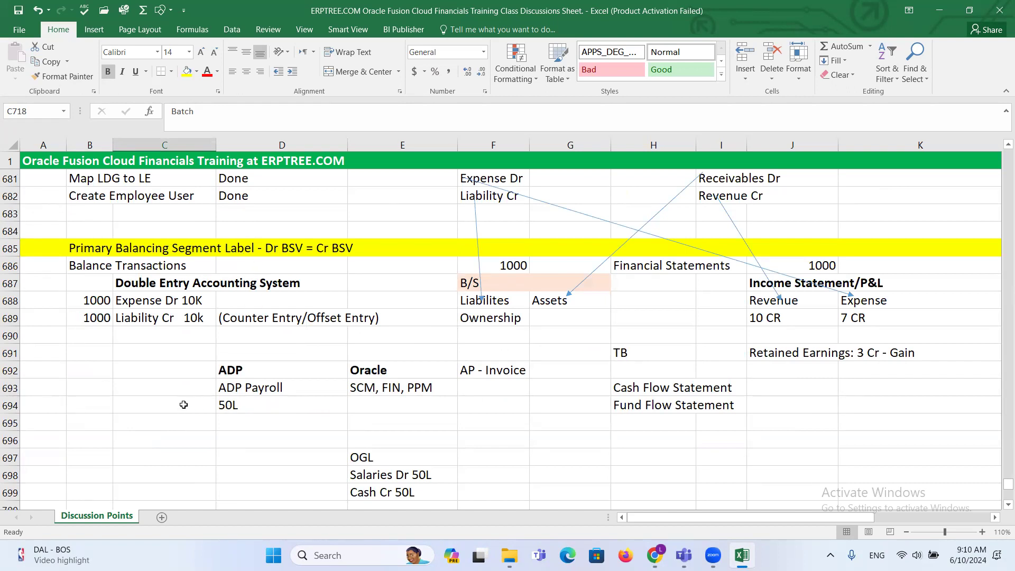
left_click(97, 302)
left_click(96, 324)
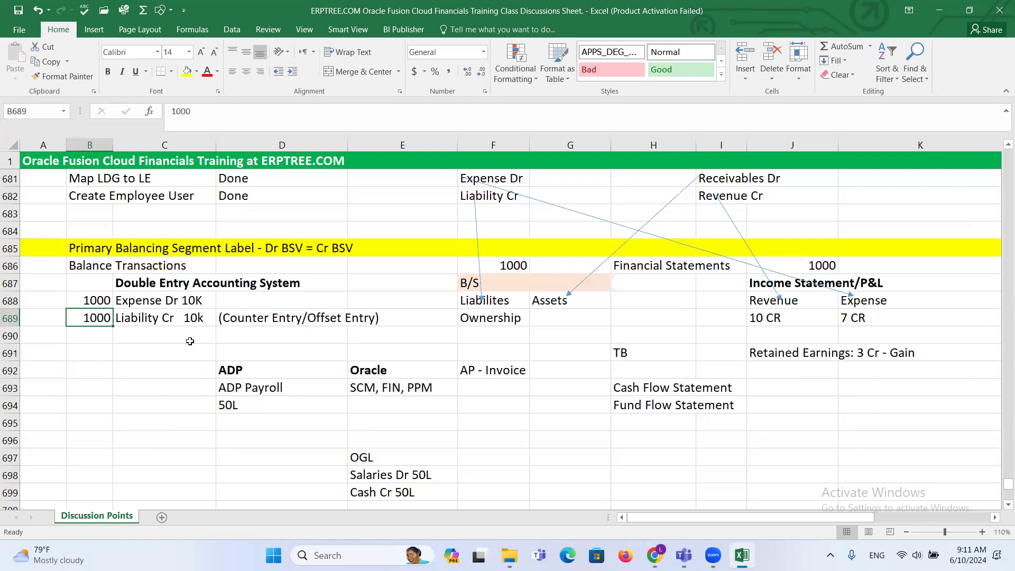
scroll(191, 336, "down", 5)
scroll(192, 337, "down", 5)
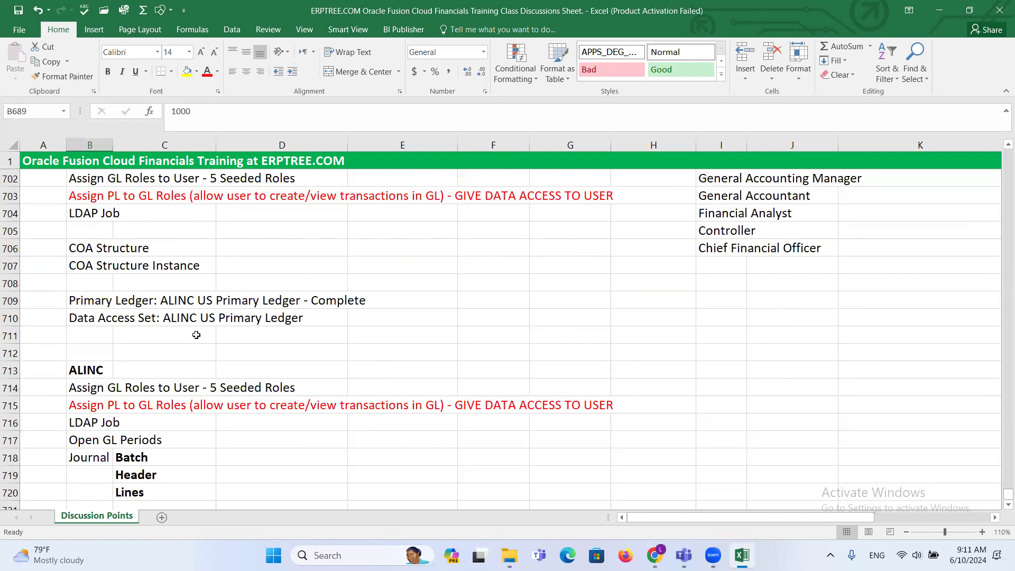
left_click(95, 301)
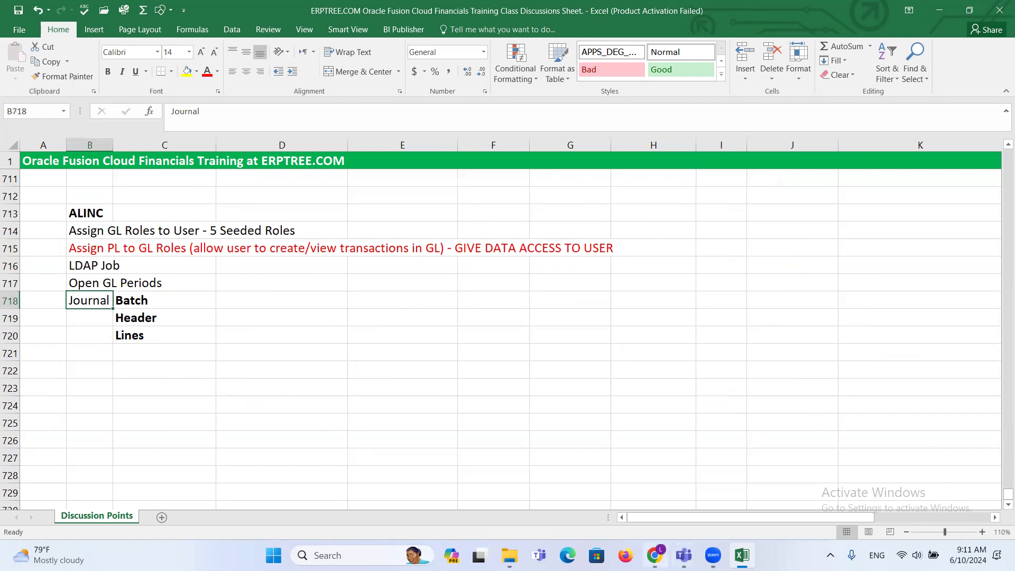
Switch to Oracle Fusion in Chrome and go to Journals under General Accounting
mouse_move(654, 556)
left_click(671, 497)
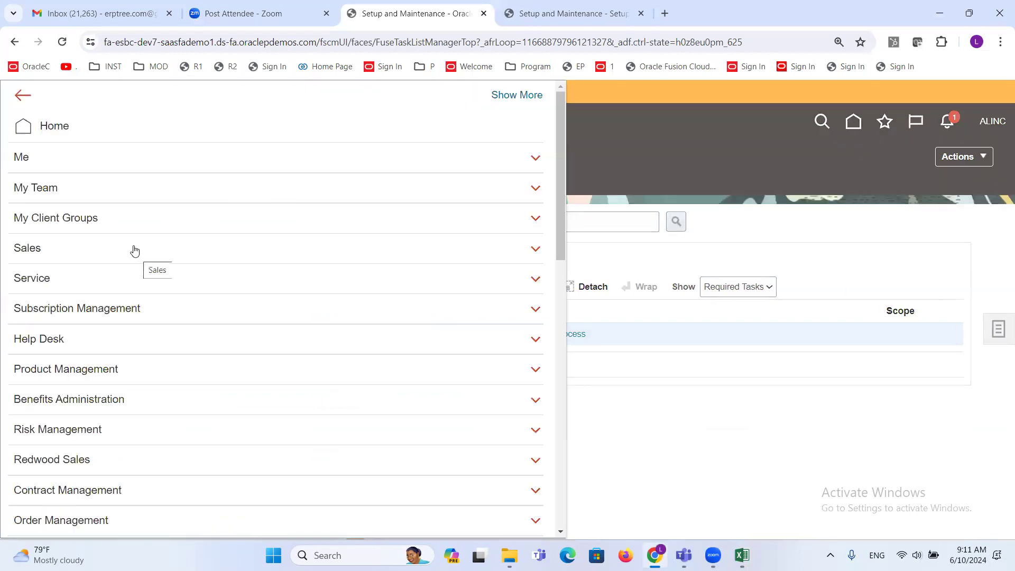
scroll(135, 250, "down", 7)
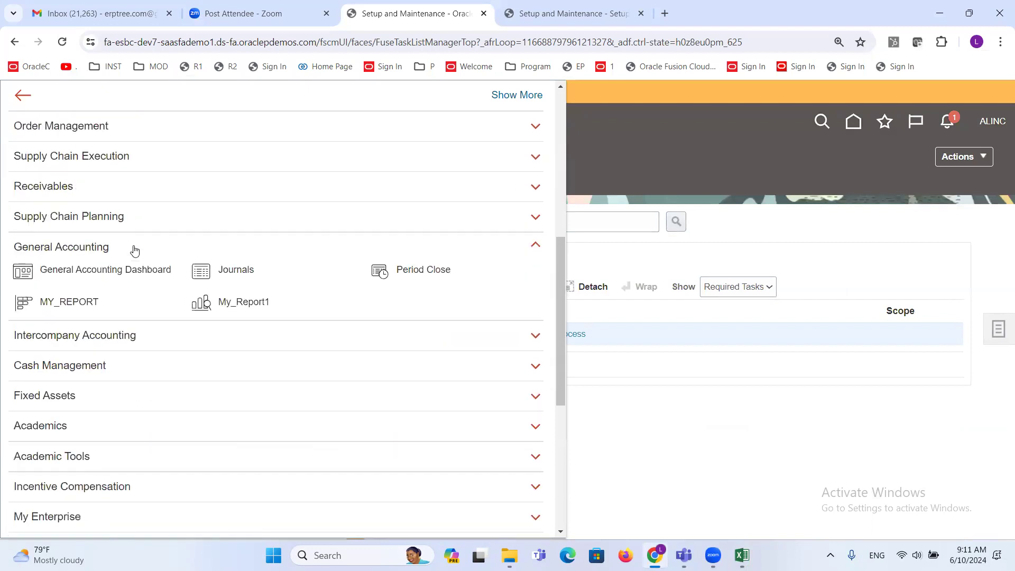
left_click(88, 247)
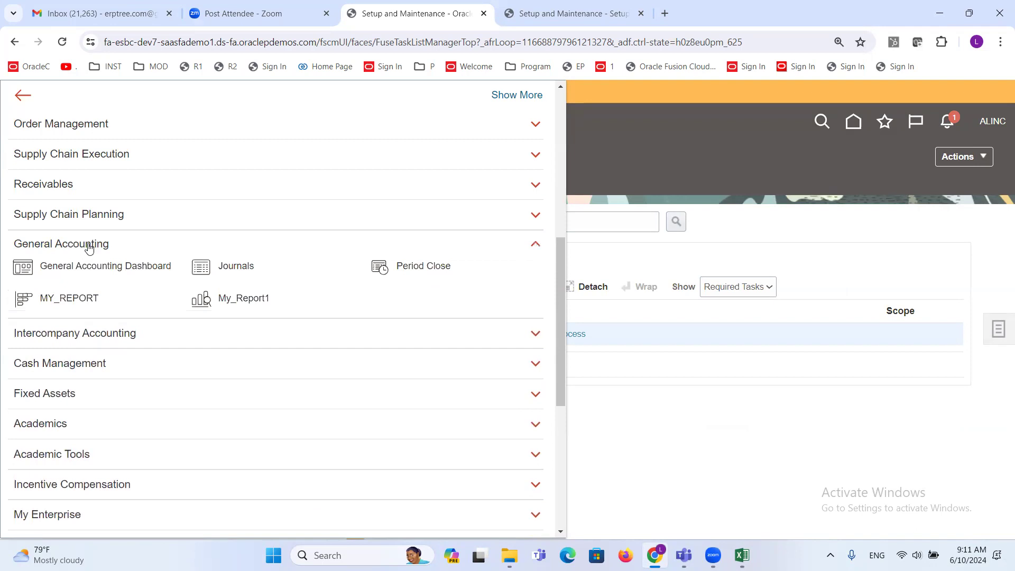
left_click(239, 266)
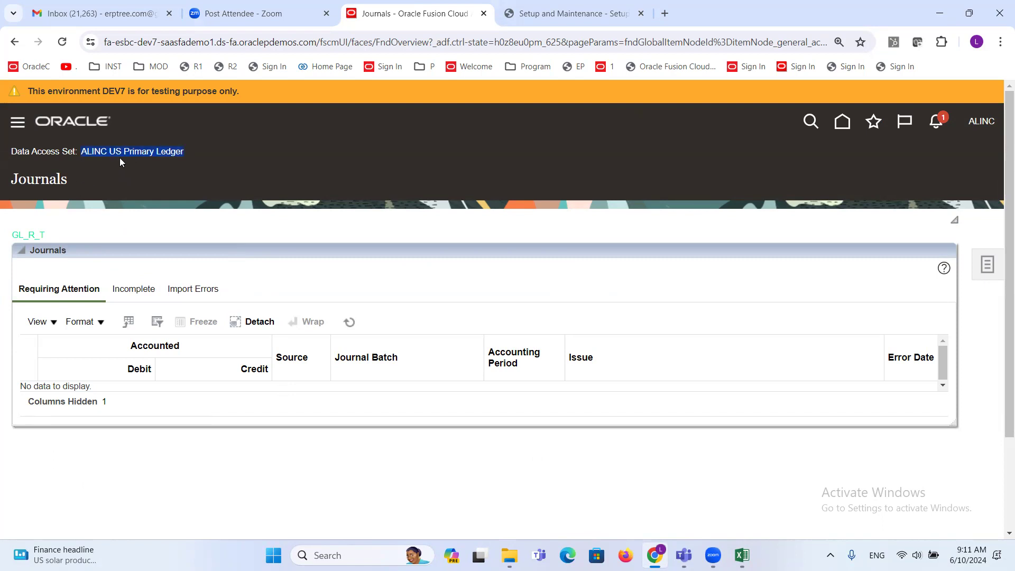
Check the data access set shown for the Journals page
left_click_drag(13, 150, 72, 158)
left_click(74, 158)
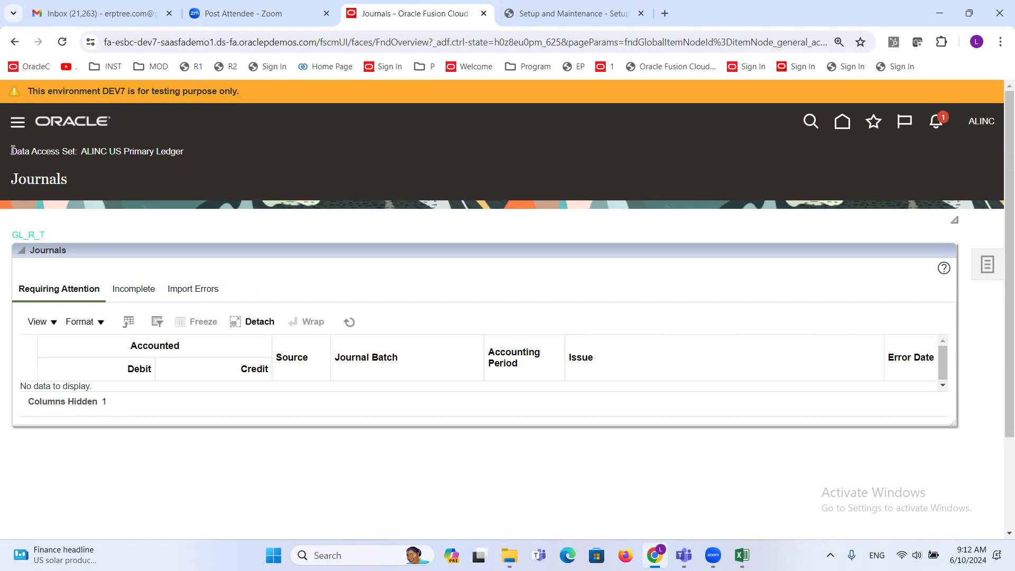
double_click(137, 152)
Start Create Journal from the Journals tasks and highlight the data access set name on the new journal page
left_click(988, 266)
left_click(987, 265)
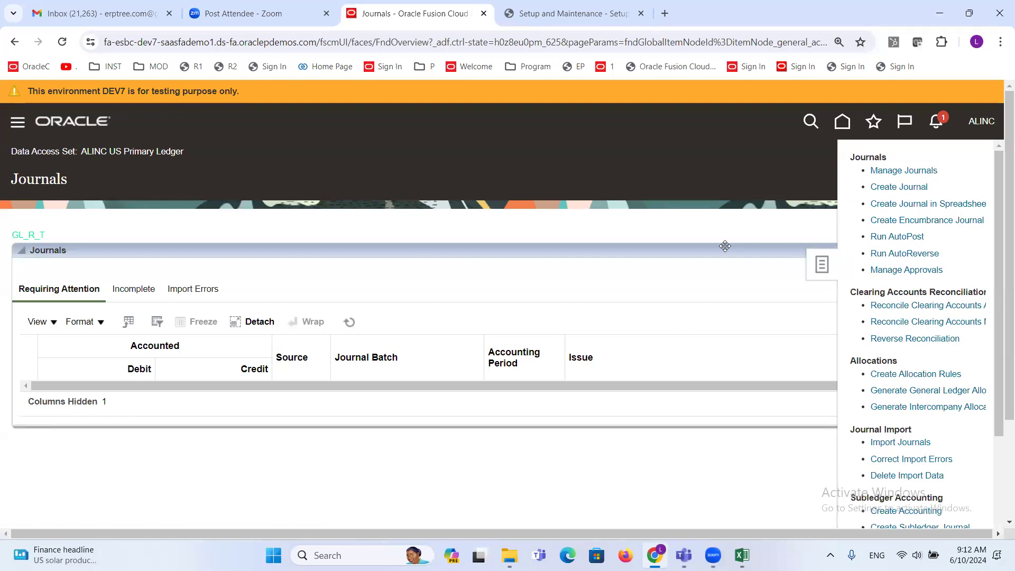
double_click(865, 156)
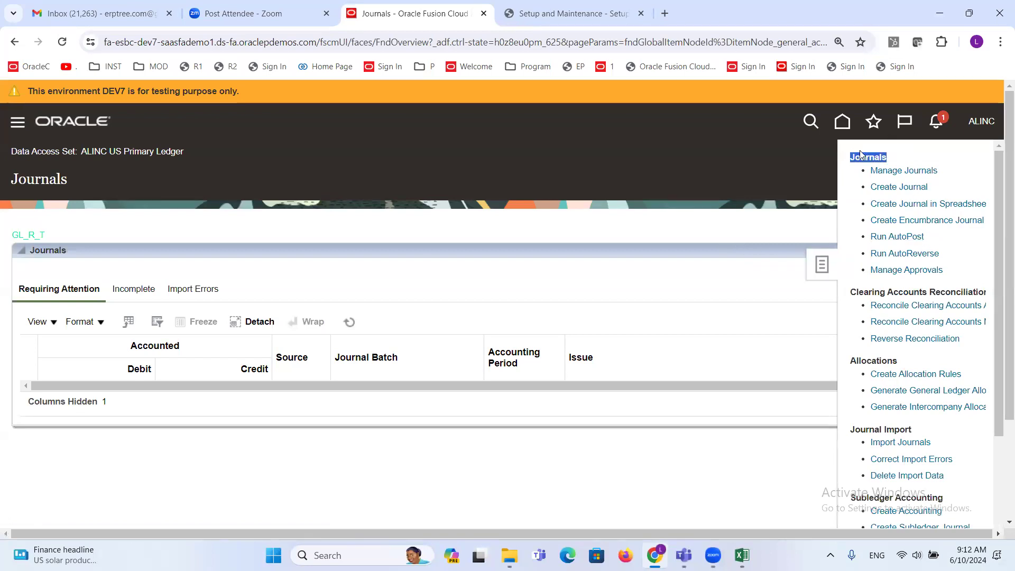
left_click(882, 188)
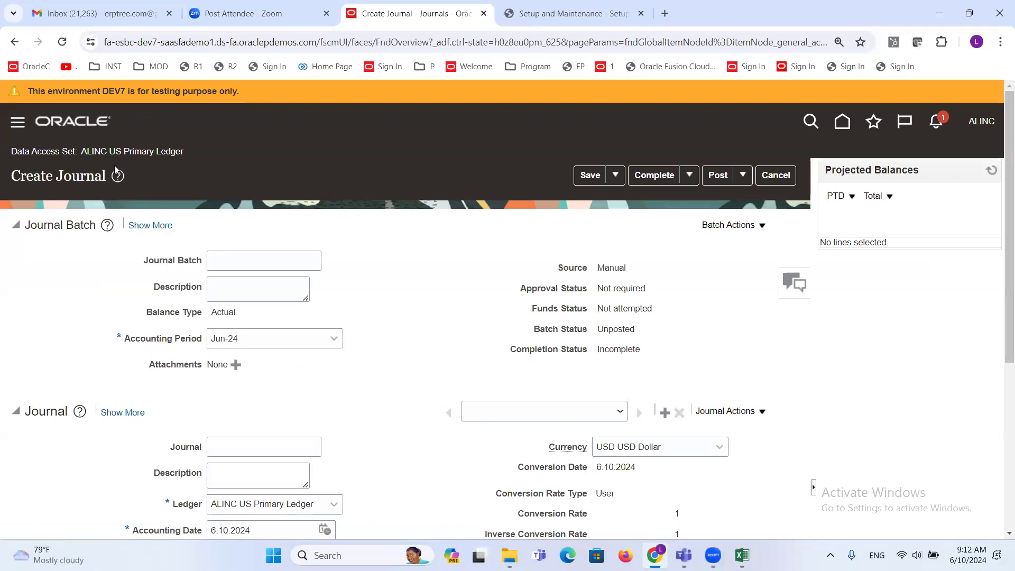
left_click_drag(79, 153, 192, 157)
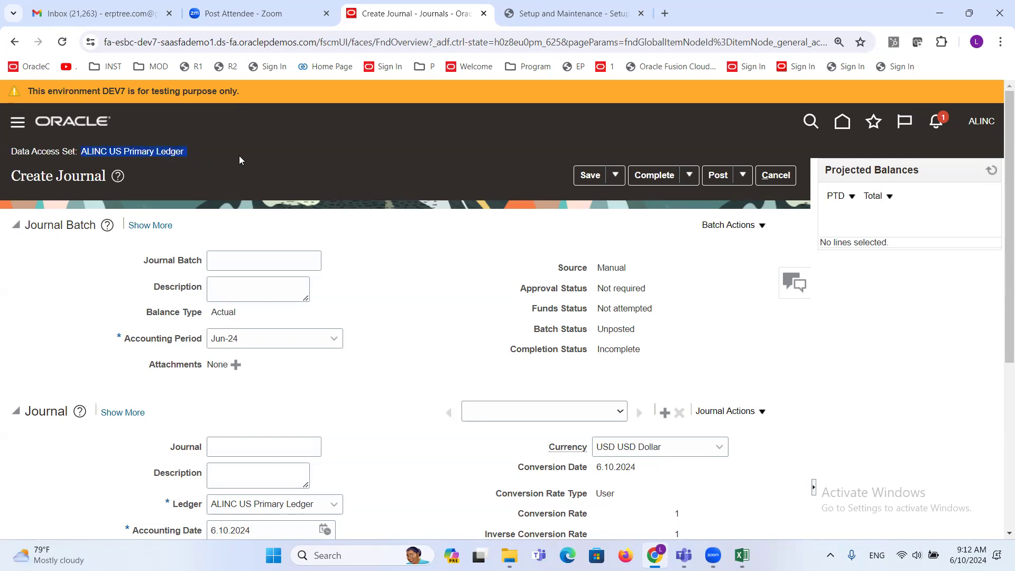
Review the ledger field and highlight the whole Journal header section of the new journal
scroll(233, 169, "down", 2)
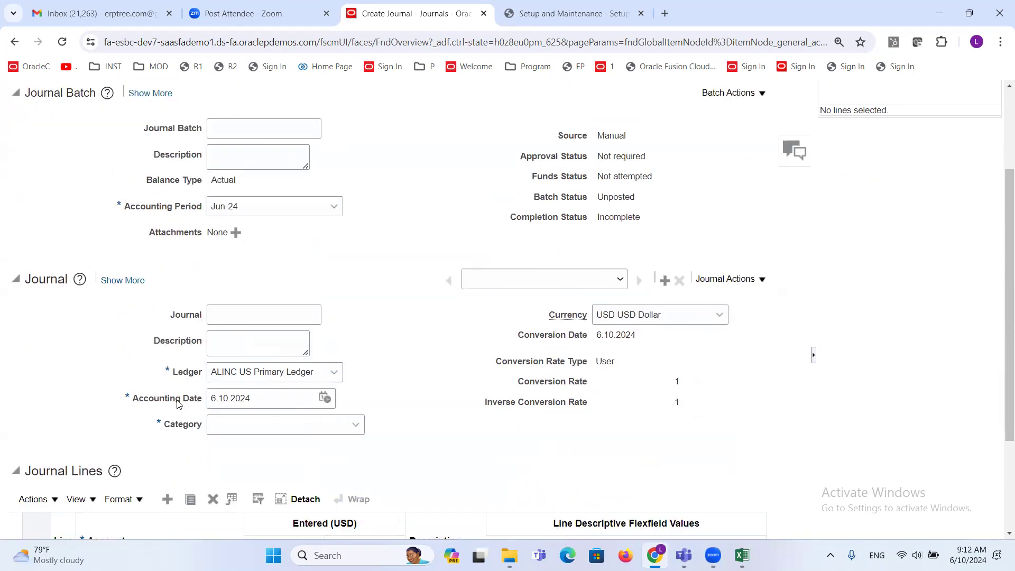
left_click_drag(173, 373, 209, 375)
scroll(346, 251, "up", 1)
scroll(349, 246, "down", 3)
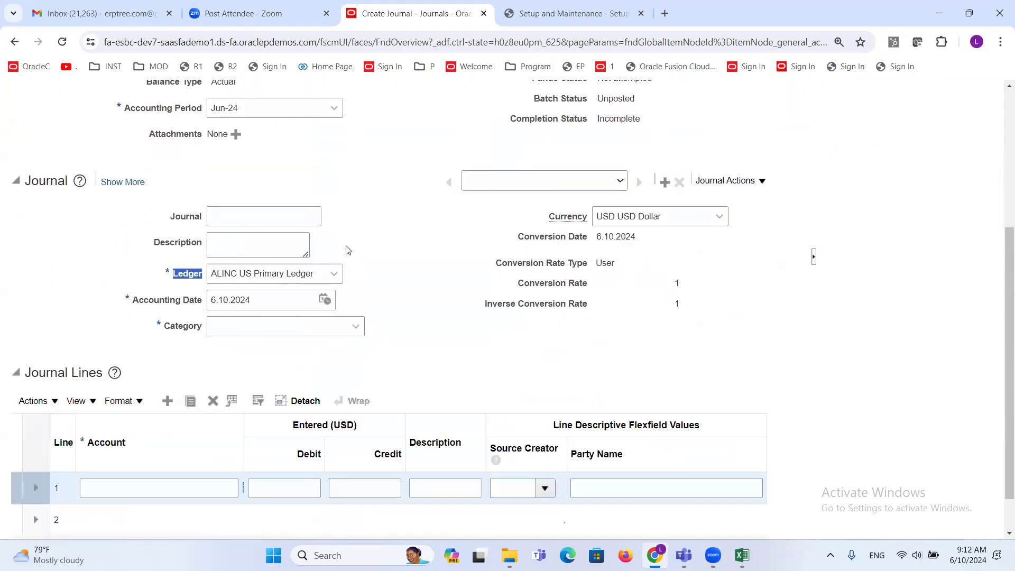
scroll(381, 252, "up", 1)
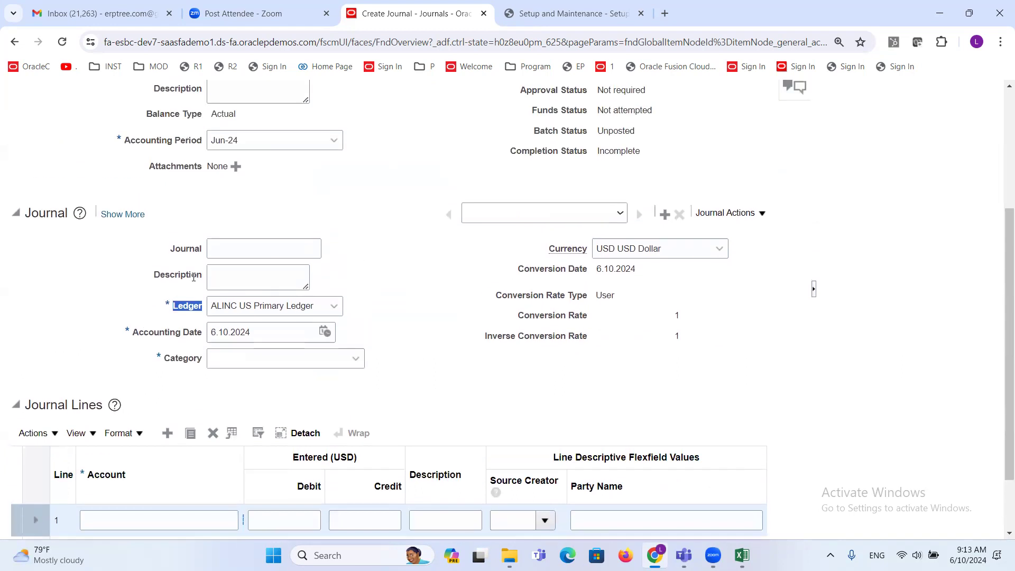
left_click(48, 213)
double_click(48, 214)
left_click(46, 212)
left_click_drag(29, 209, 647, 380)
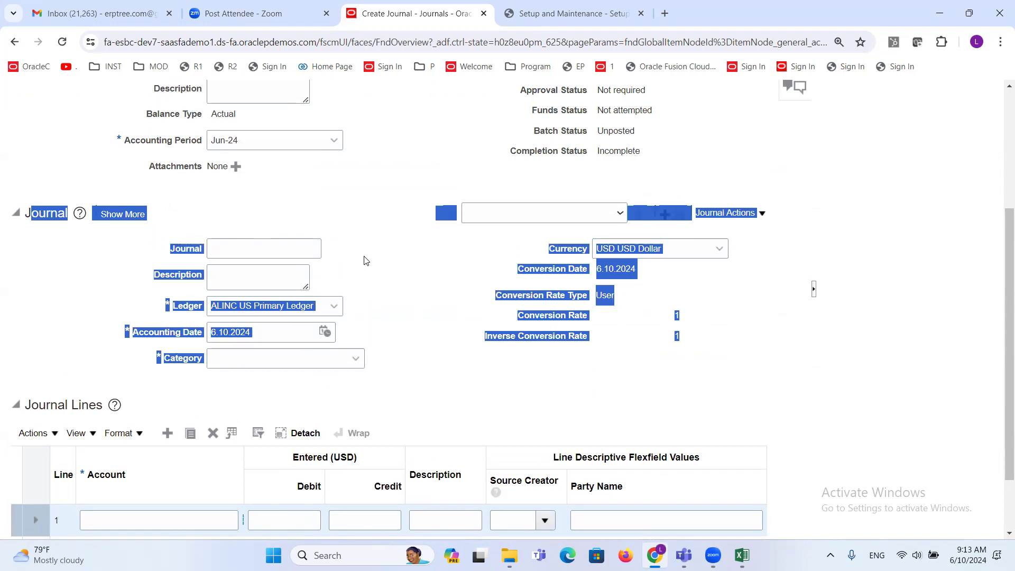
Highlight the Journal Lines section and the Journal Batch section to review their fields
scroll(365, 261, "down", 1)
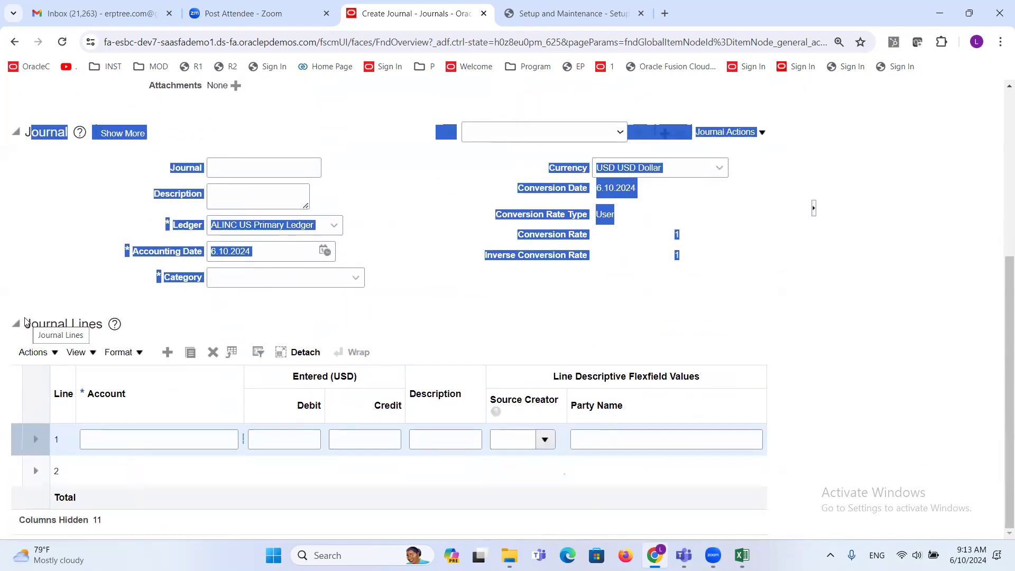
left_click_drag(30, 321, 641, 453)
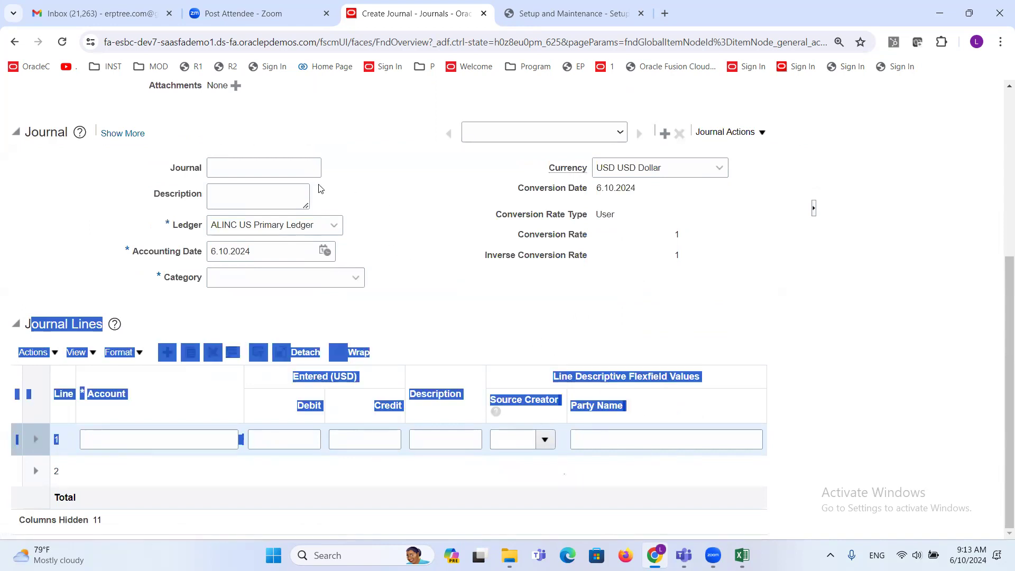
left_click(433, 264)
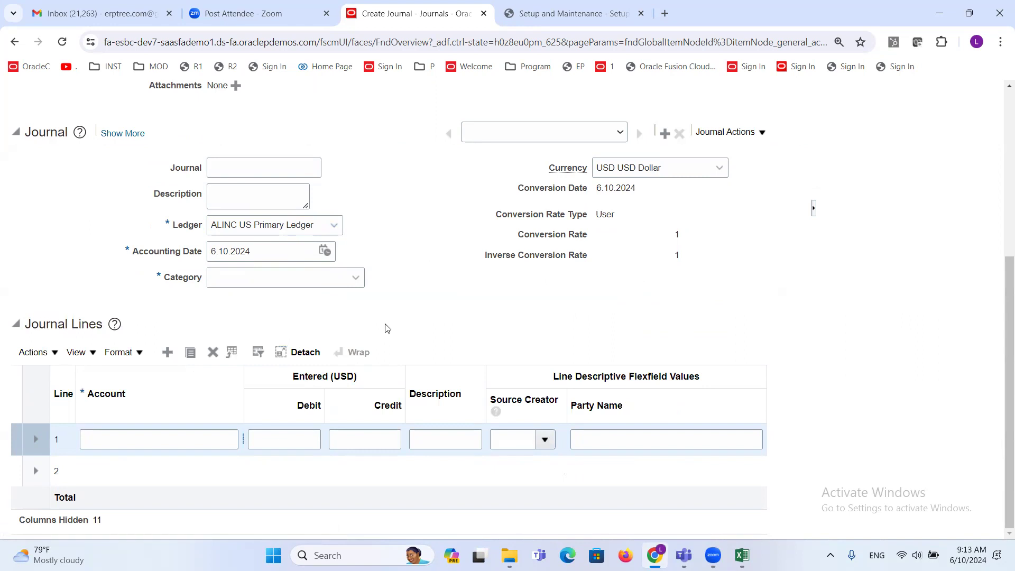
scroll(385, 327, "up", 5)
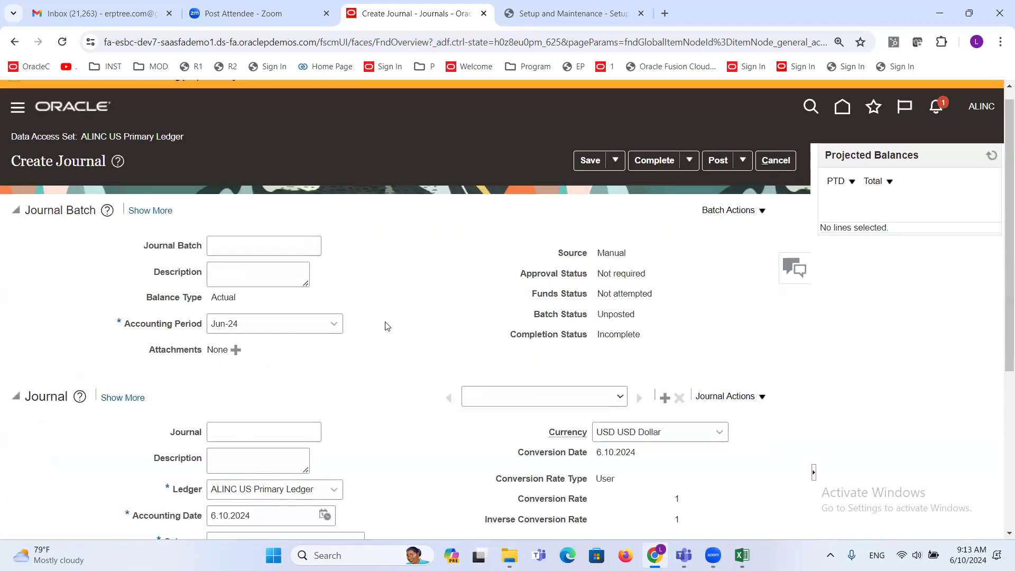
left_click_drag(25, 210, 709, 359)
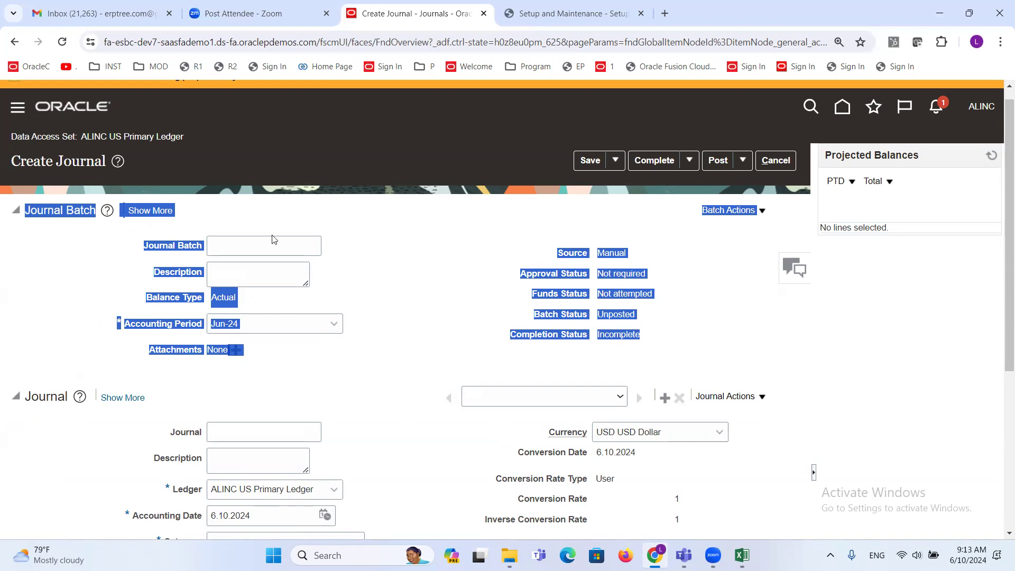
left_click(420, 279)
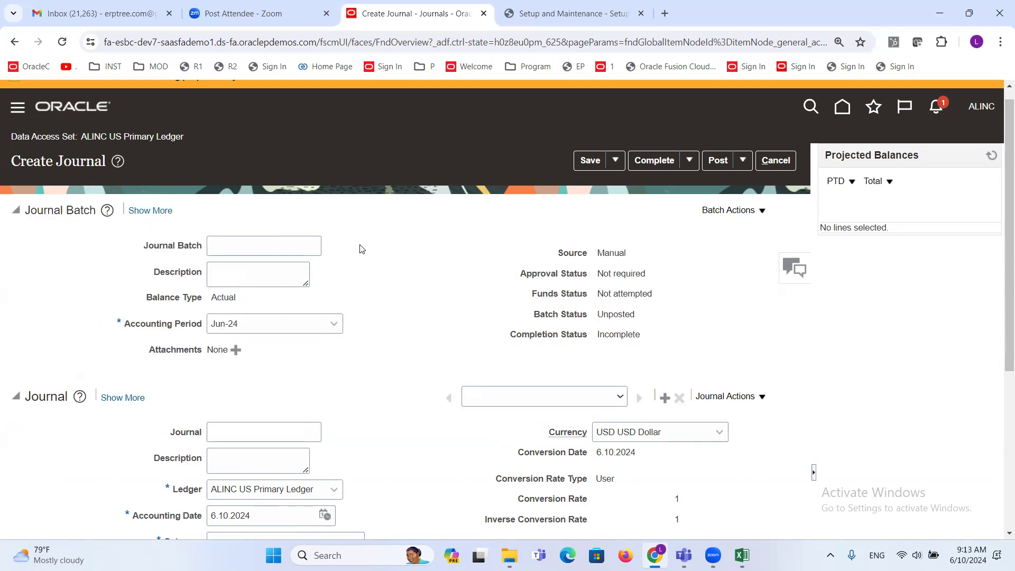
Name the journal batch Salaries
double_click(45, 210)
left_click(224, 241)
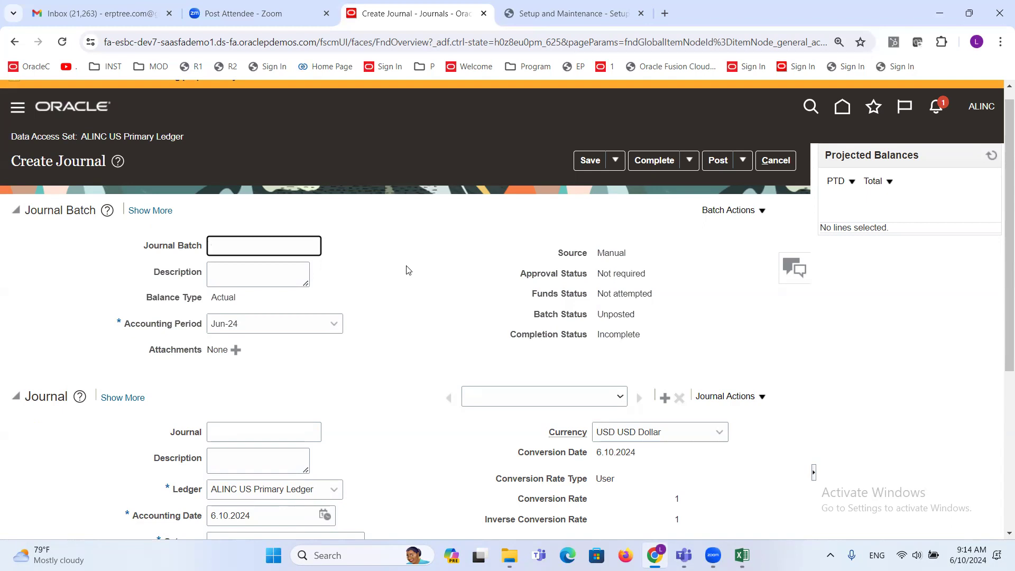
type("Salaries")
key("Tab")
left_click(423, 268)
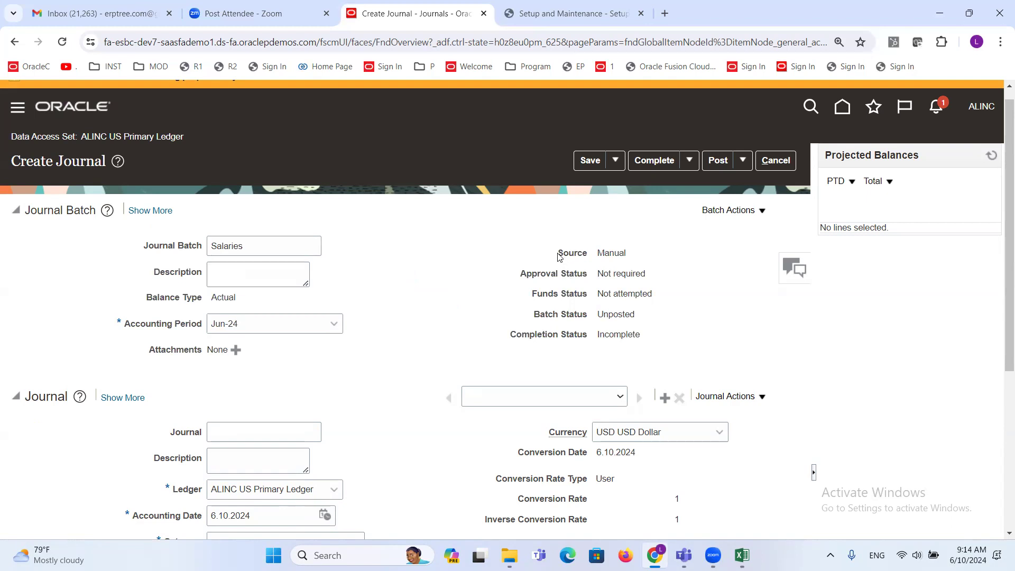
Check the batch's source and accounting period, and view the periods available for selection without changing the period
left_click_drag(558, 255, 589, 258)
double_click(611, 253)
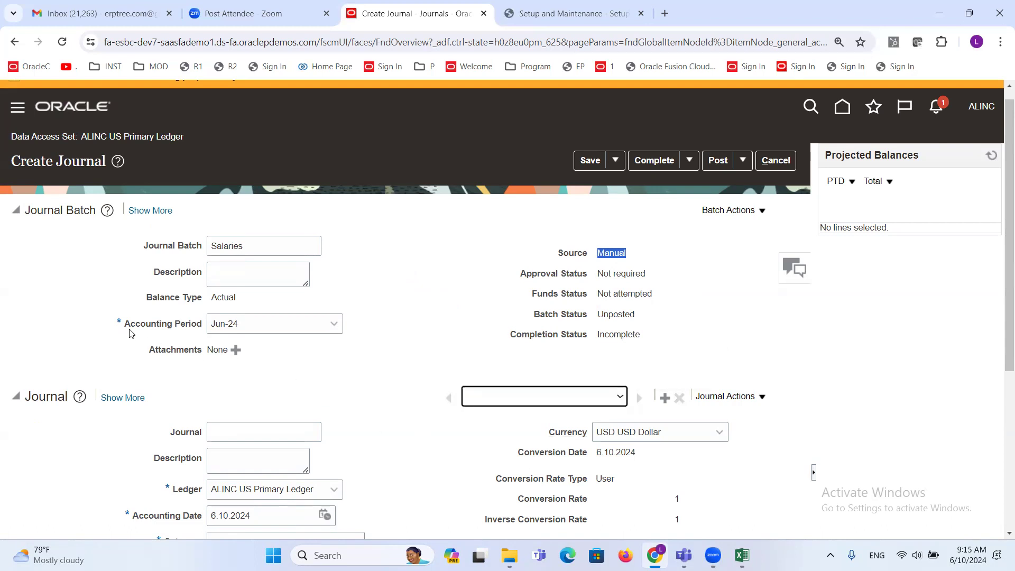
left_click_drag(125, 328, 234, 333)
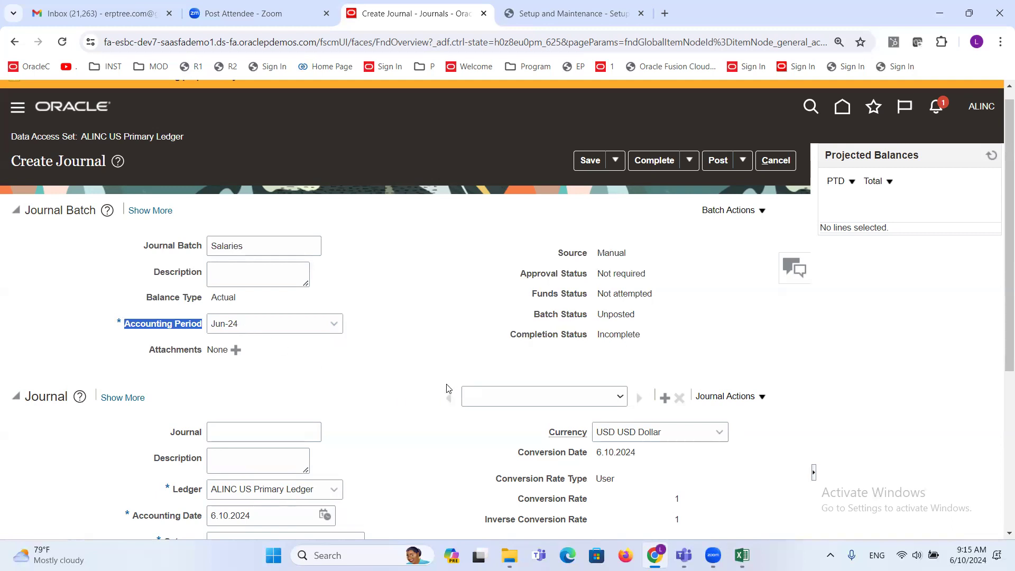
left_click(299, 373)
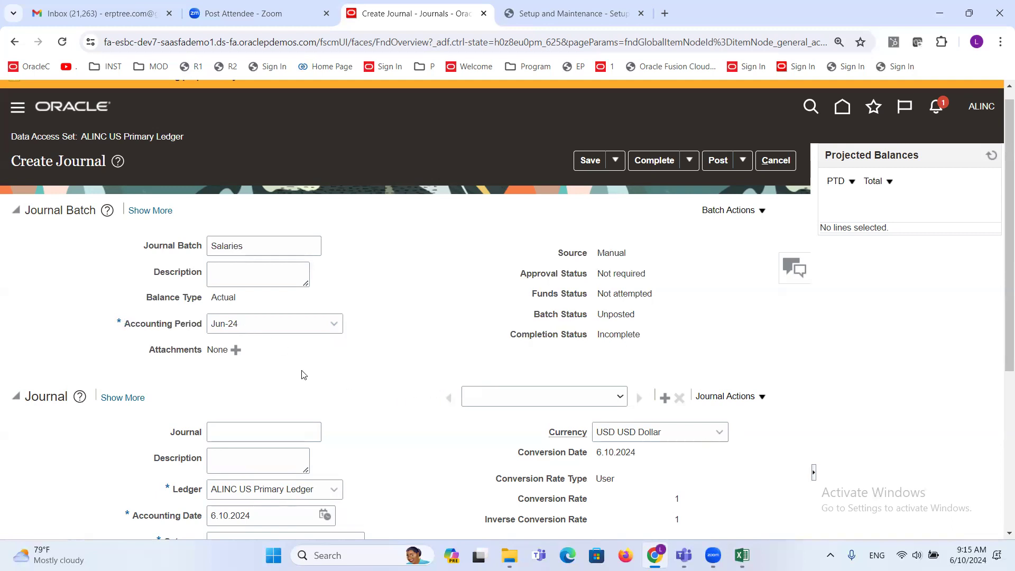
left_click(334, 327)
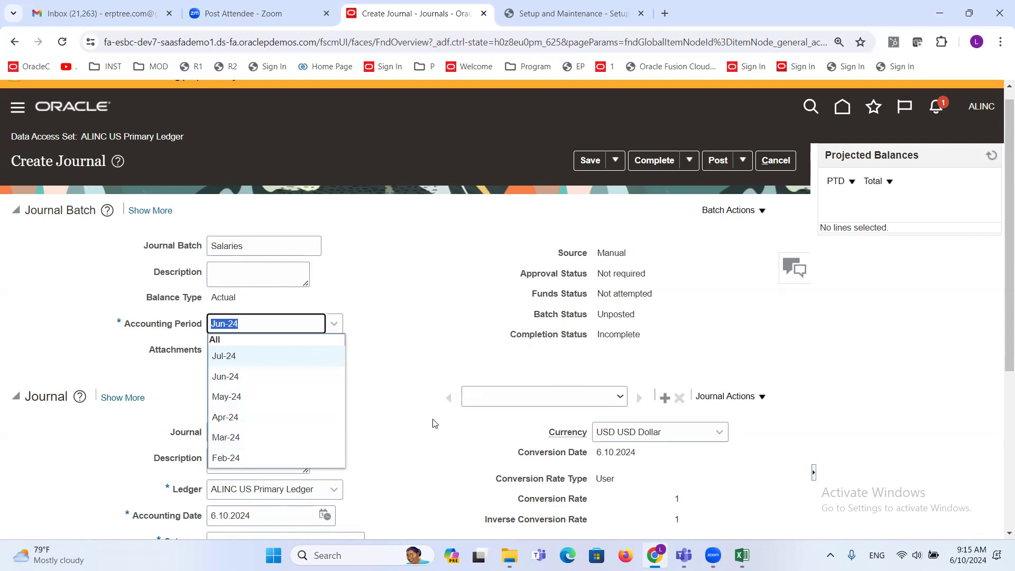
left_click(448, 381)
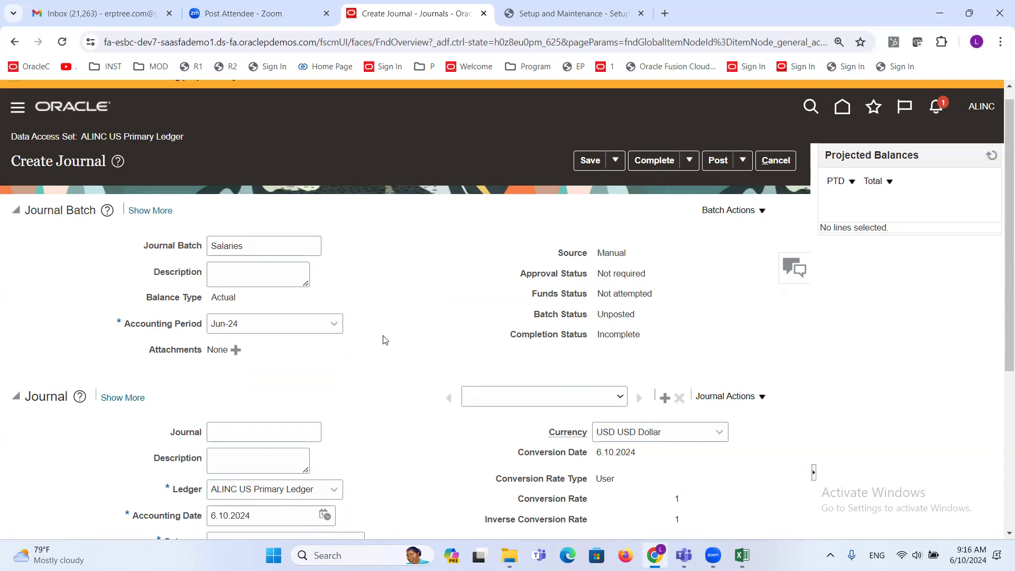
Copy the batch name Salaries into the journal name of the header section
scroll(390, 340, "down", 2)
left_click(234, 298)
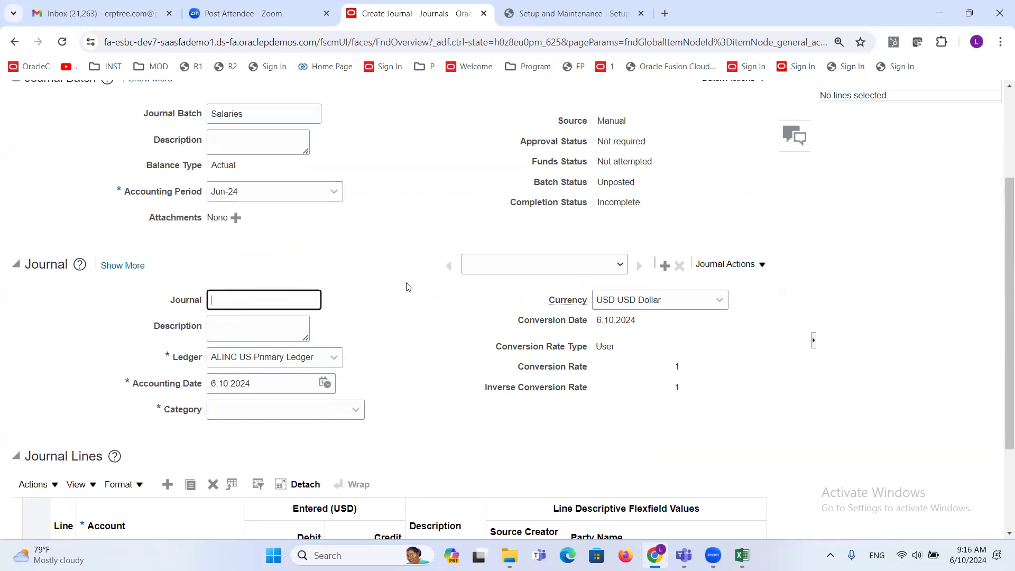
scroll(407, 286, "up", 2)
double_click(285, 236)
key("ctrl+c")
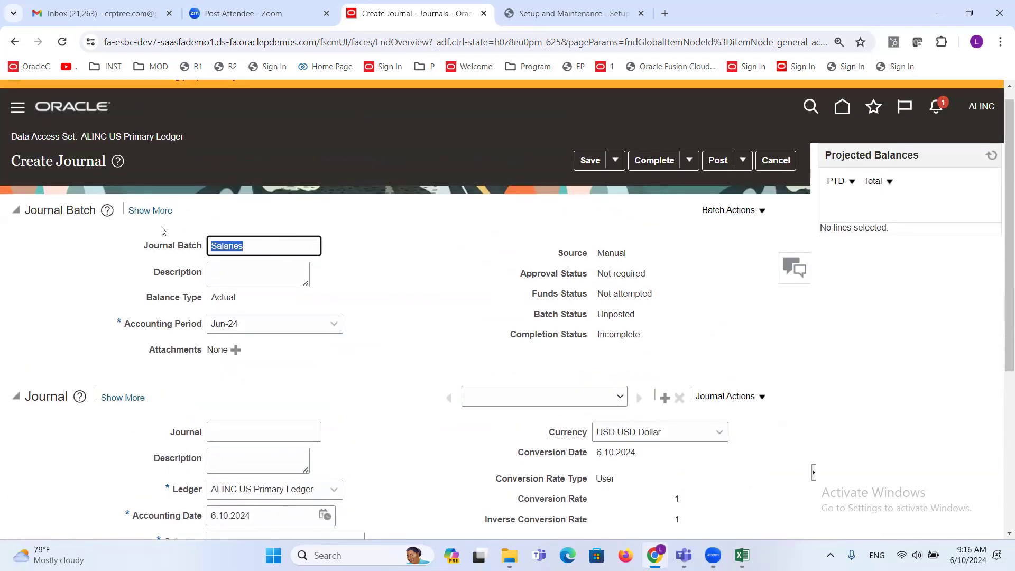
left_click(257, 432)
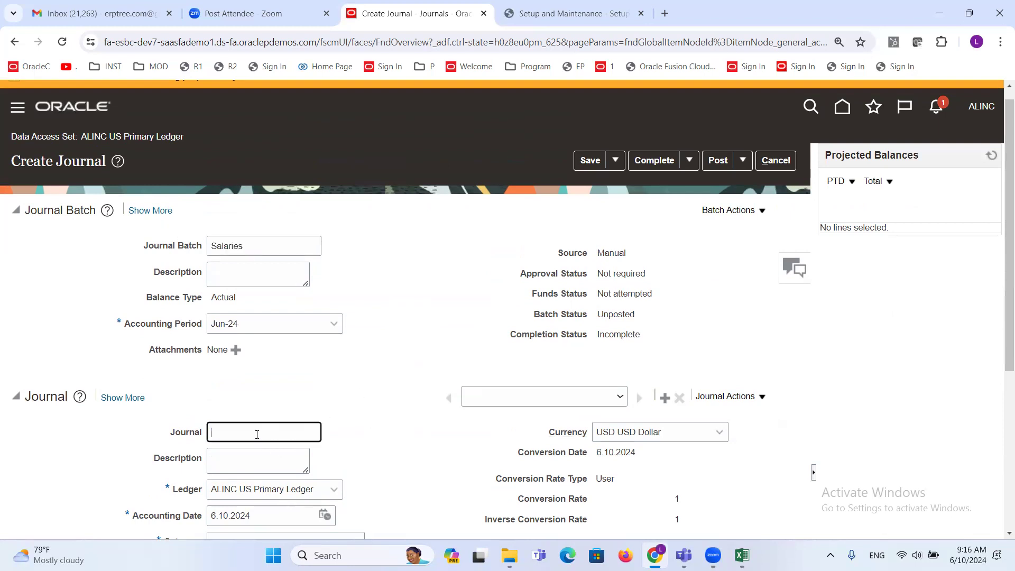
key("ctrl+v")
scroll(365, 391, "down", 2)
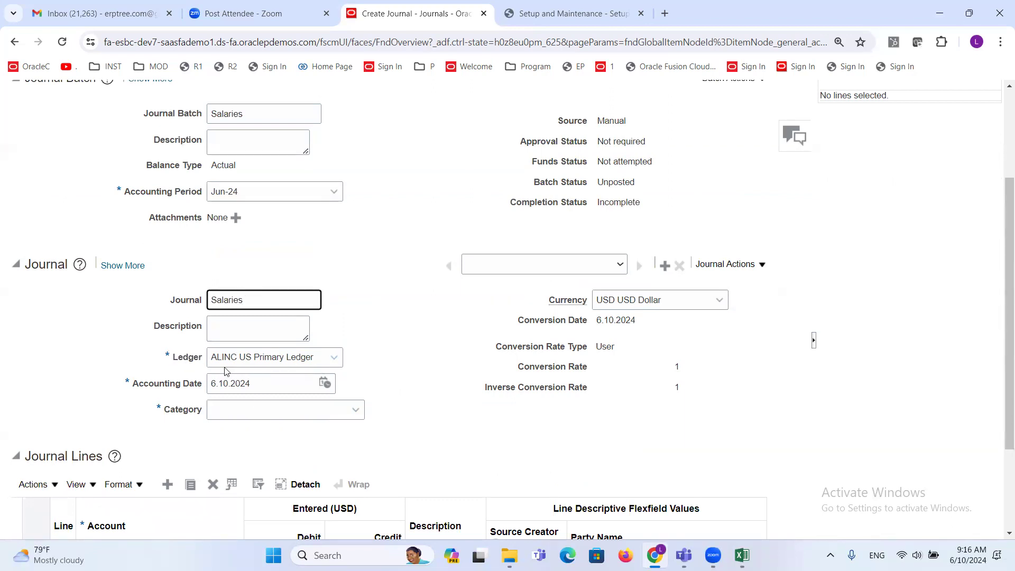
Compare the journal's currency with its ledger and the data access set
scroll(224, 367, "up", 3)
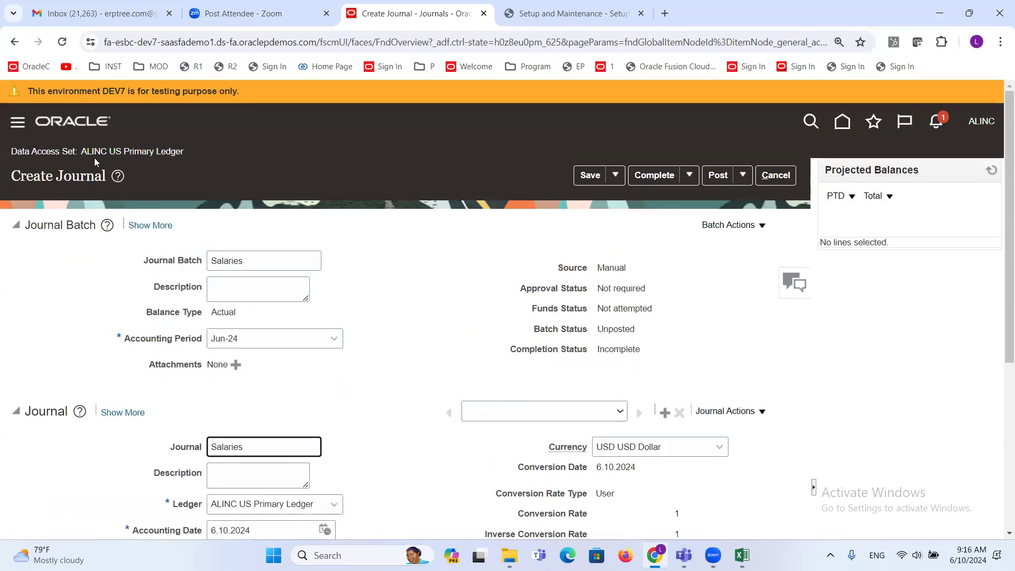
scroll(400, 314, "down", 4)
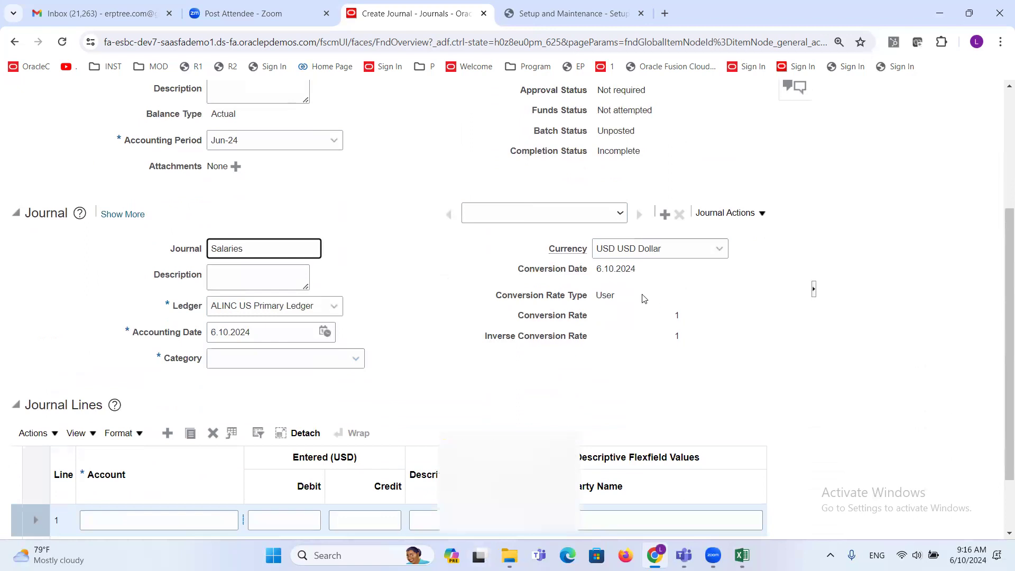
left_click_drag(549, 247, 594, 246)
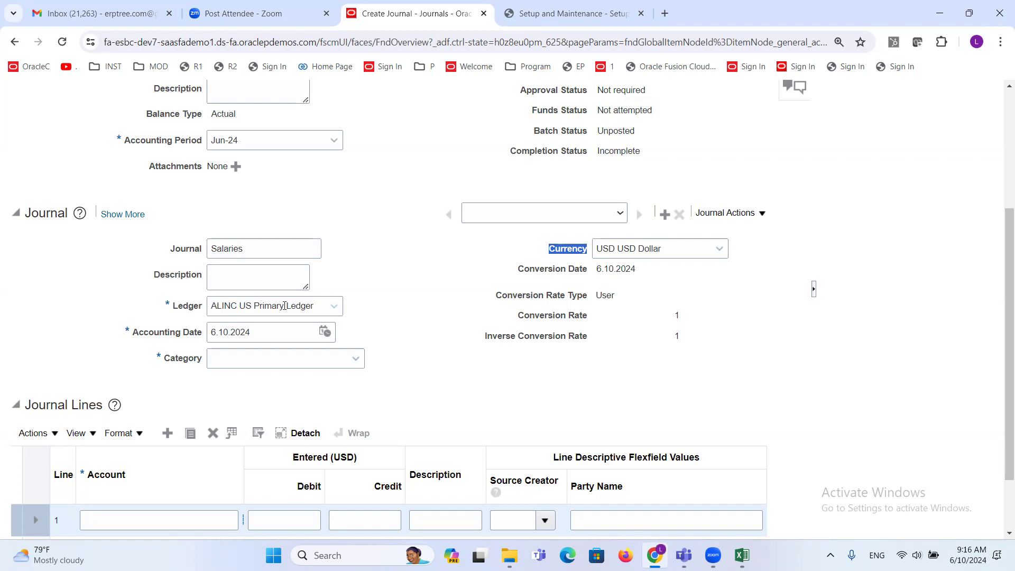
left_click_drag(315, 307, 174, 308)
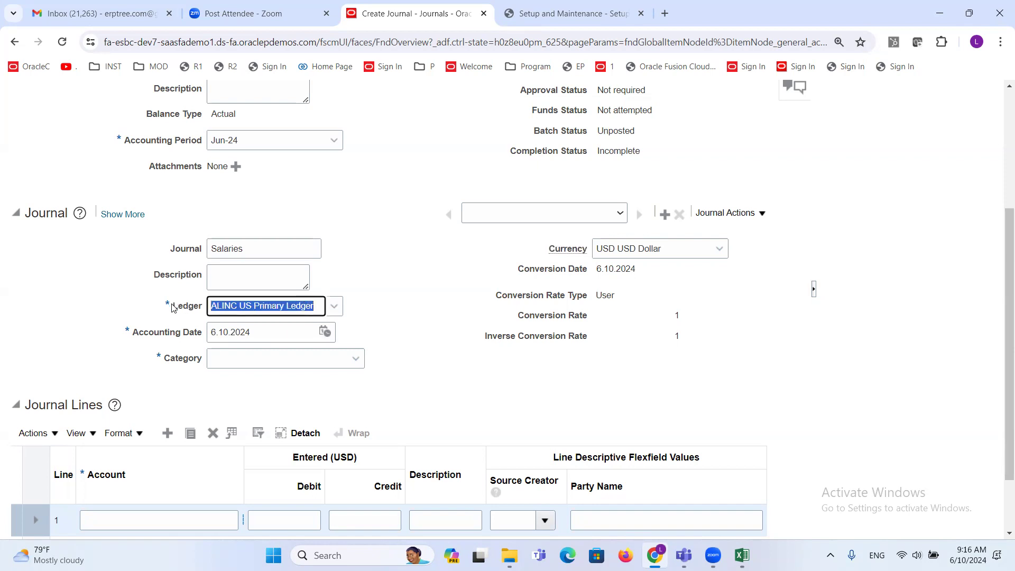
left_click(397, 336)
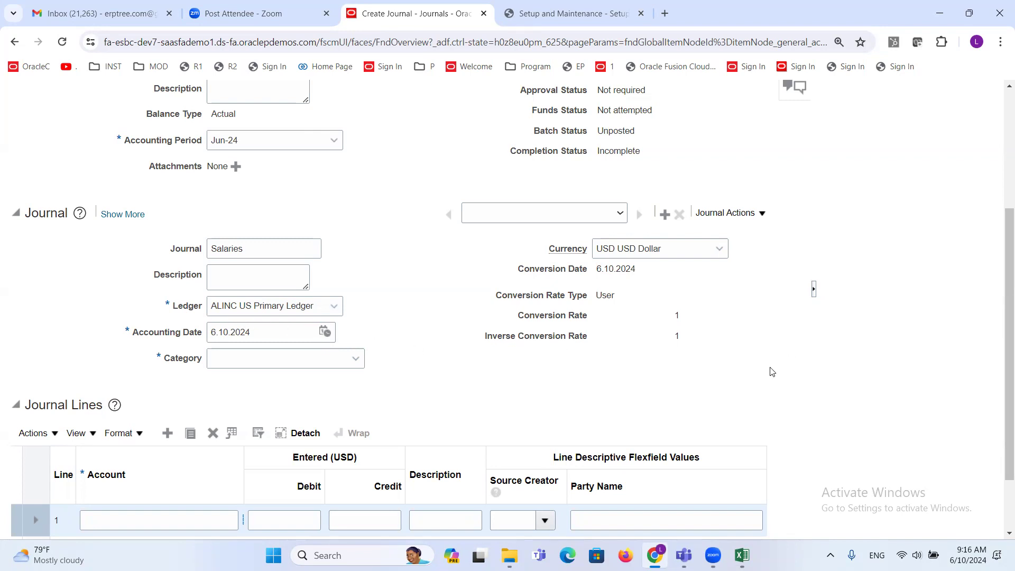
Browse the currencies available for the journal and leave the selection as it is
left_click(720, 250)
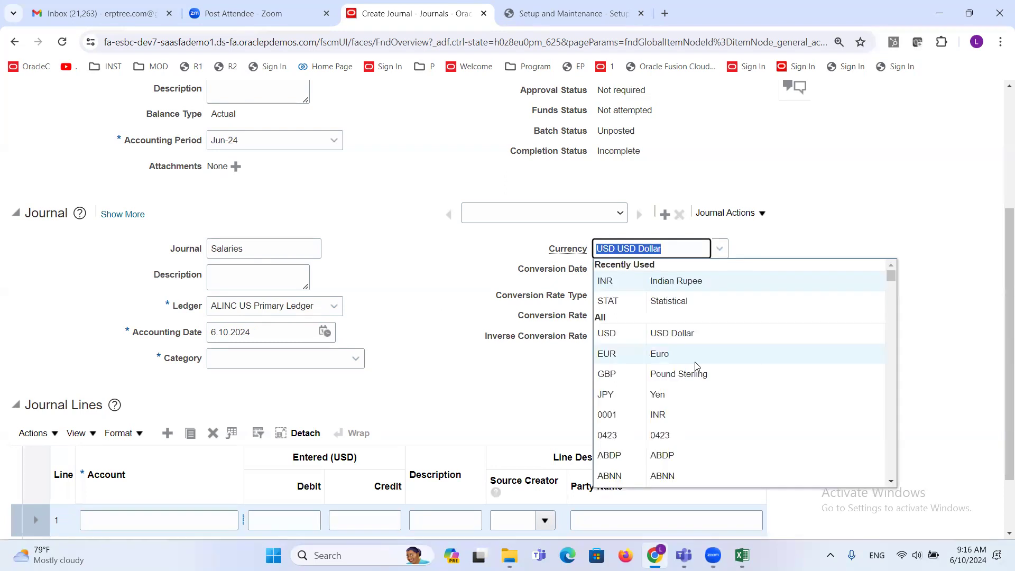
scroll(689, 358, "down", 4)
scroll(689, 357, "down", 15)
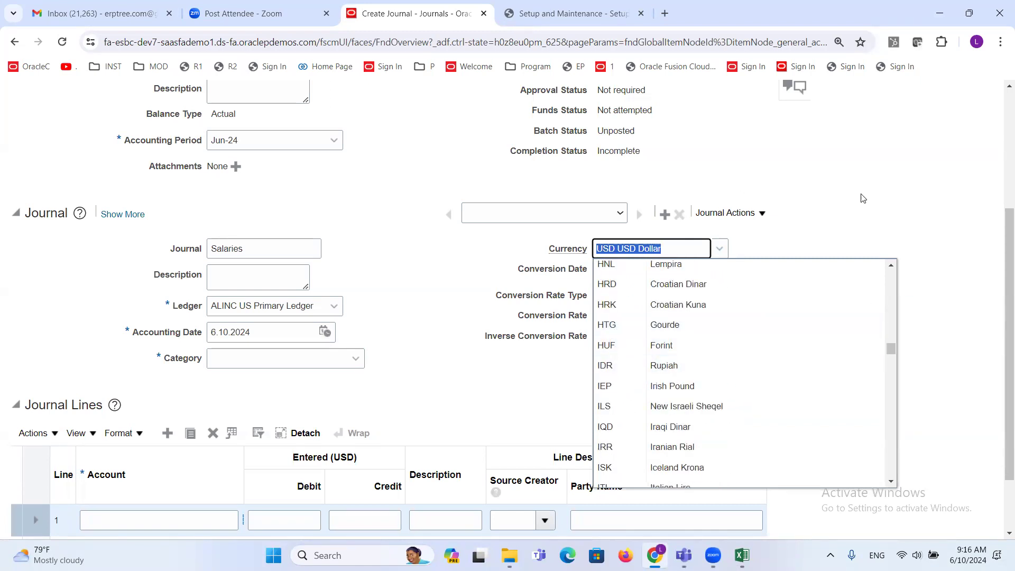
left_click(832, 222)
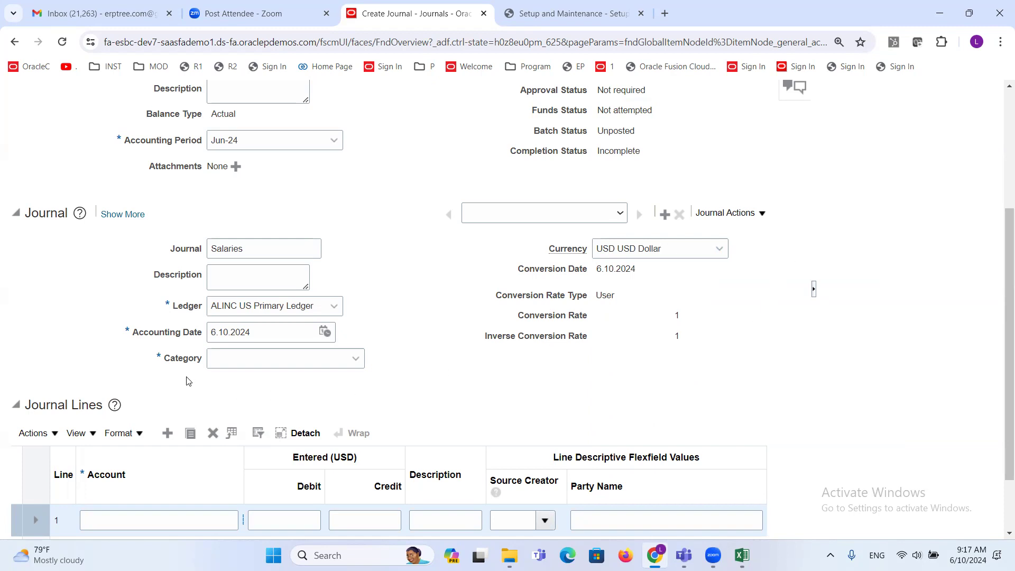
Check the source of the journal batch again
scroll(376, 323, "up", 4)
double_click(612, 268)
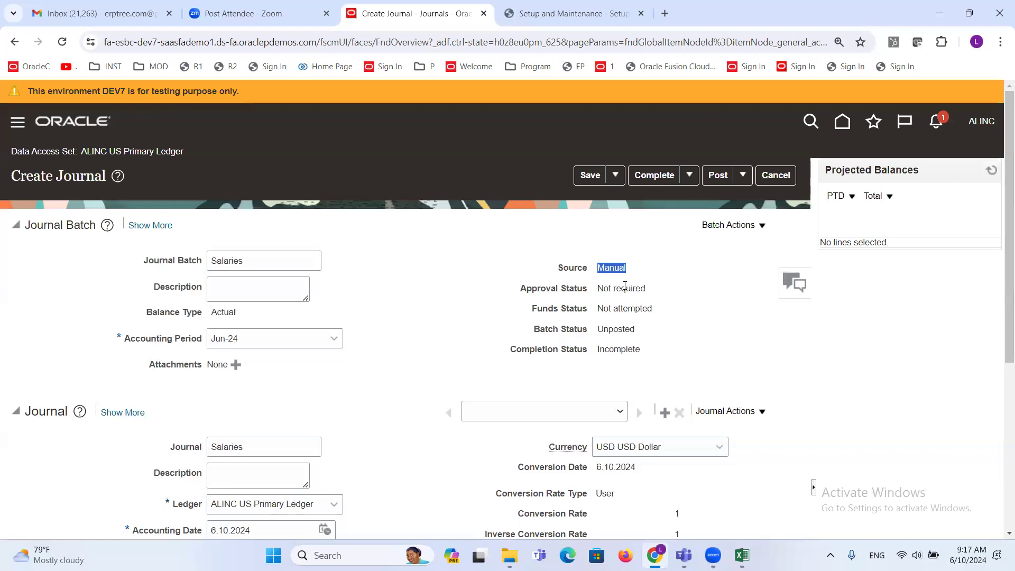
left_click(617, 268)
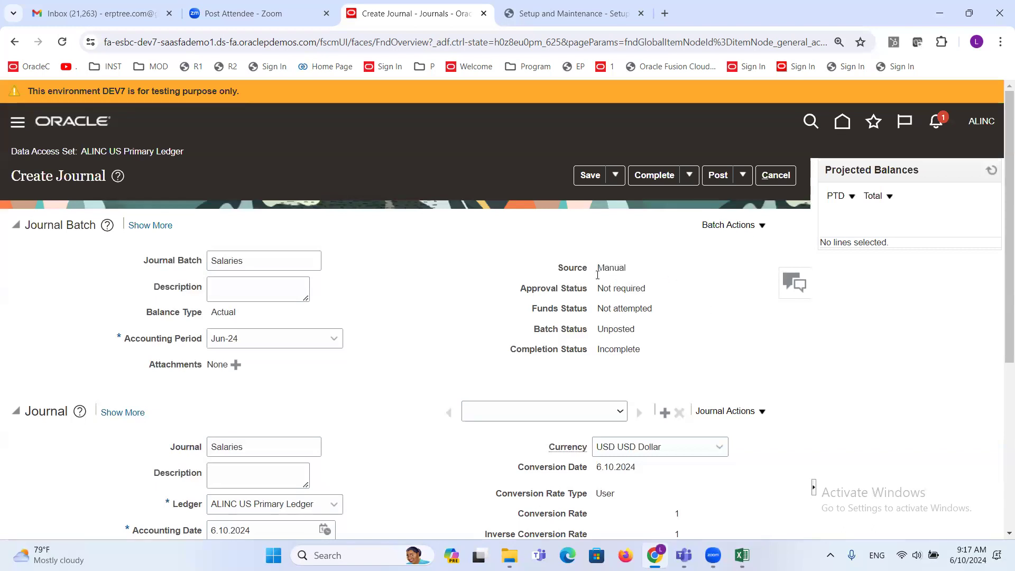
Set the journal's category to Adjustment
scroll(443, 286, "down", 5)
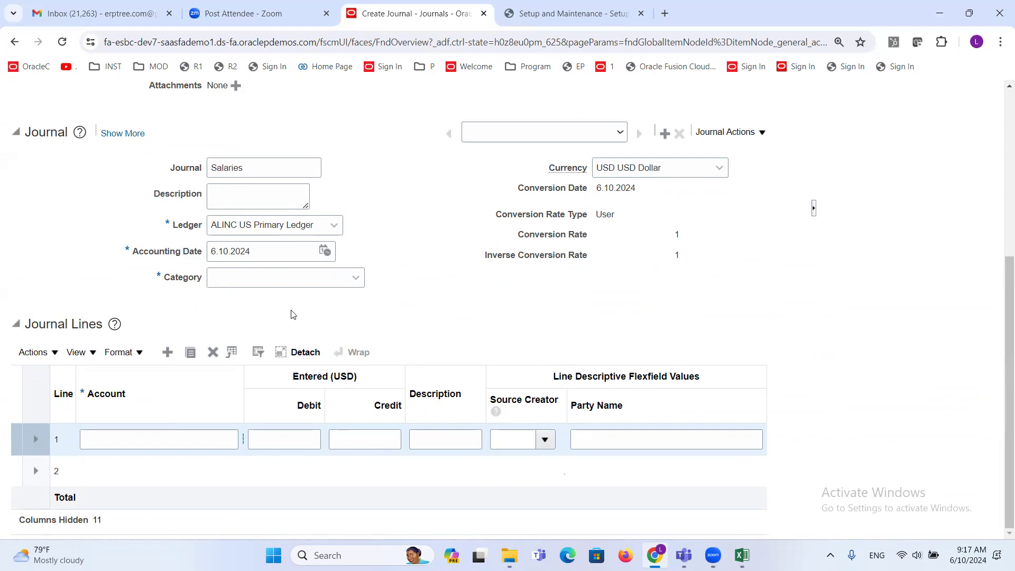
left_click(271, 277)
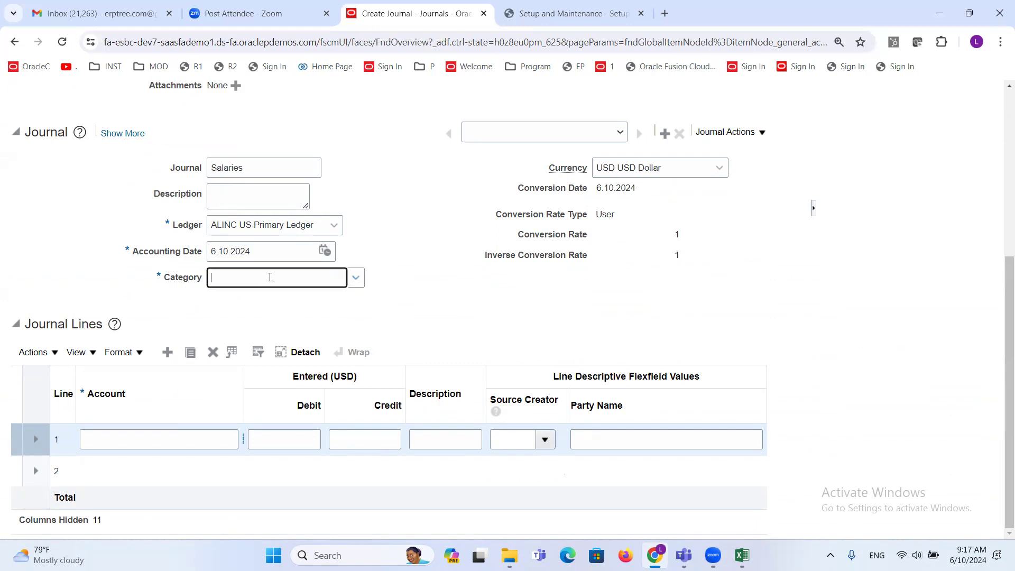
type("adj")
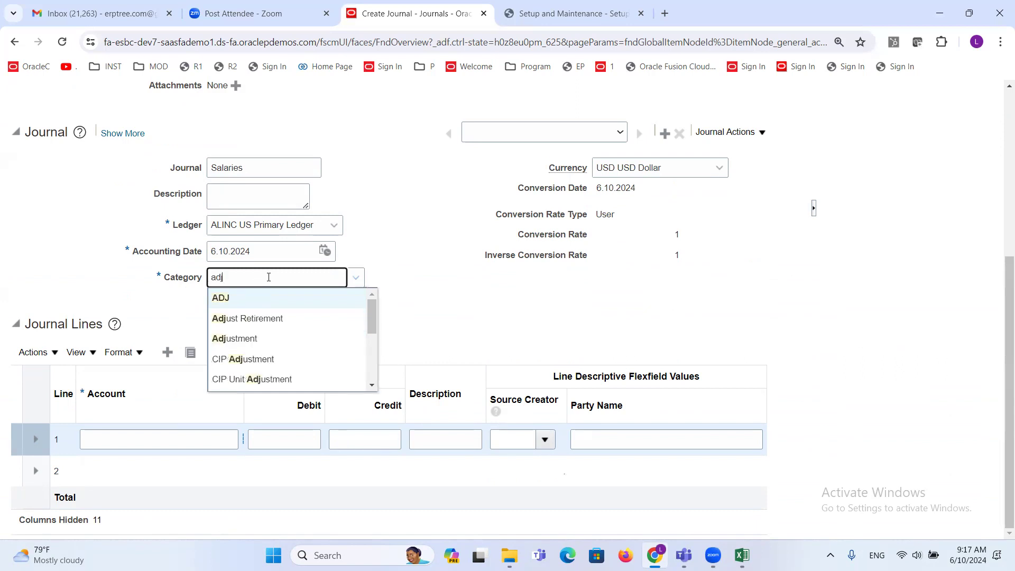
left_click(247, 339)
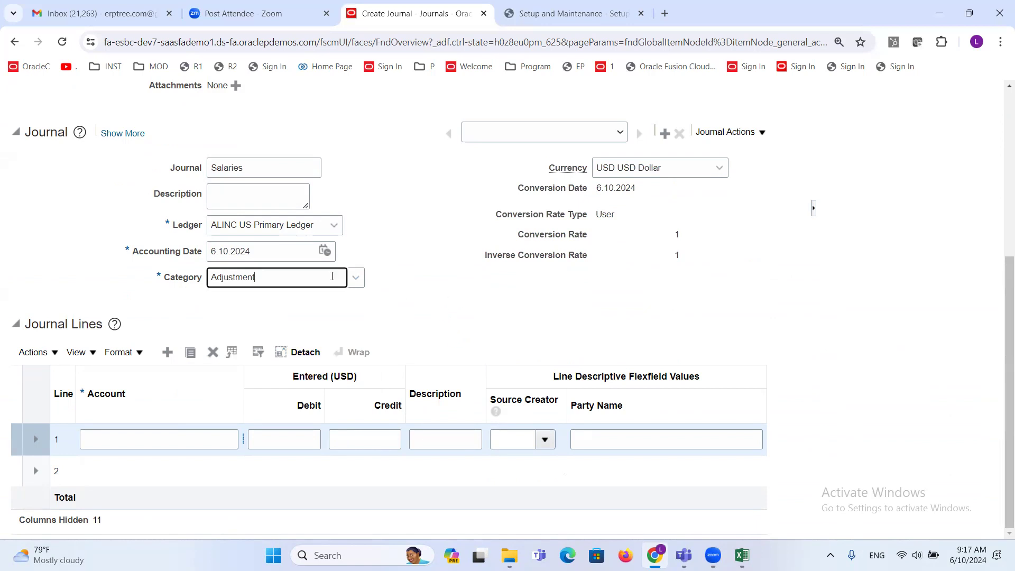
Change the journal's category to Payroll
double_click(275, 278)
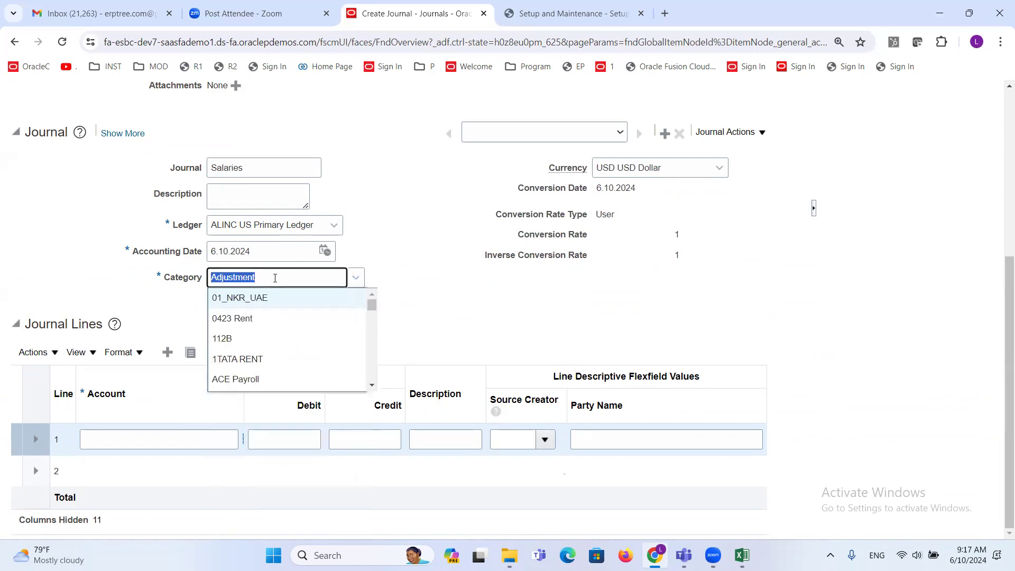
type("pay")
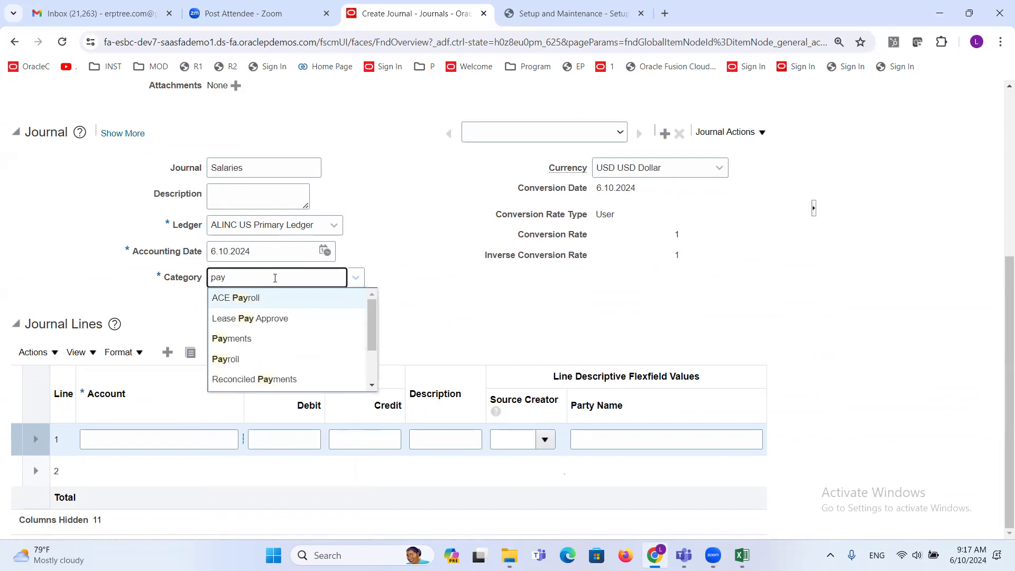
left_click(232, 359)
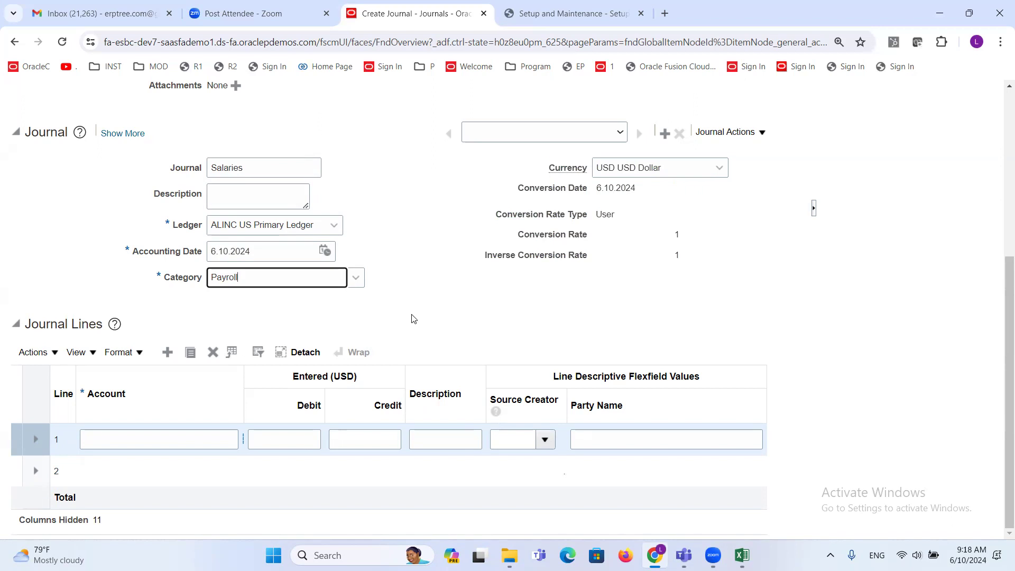
left_click(426, 285)
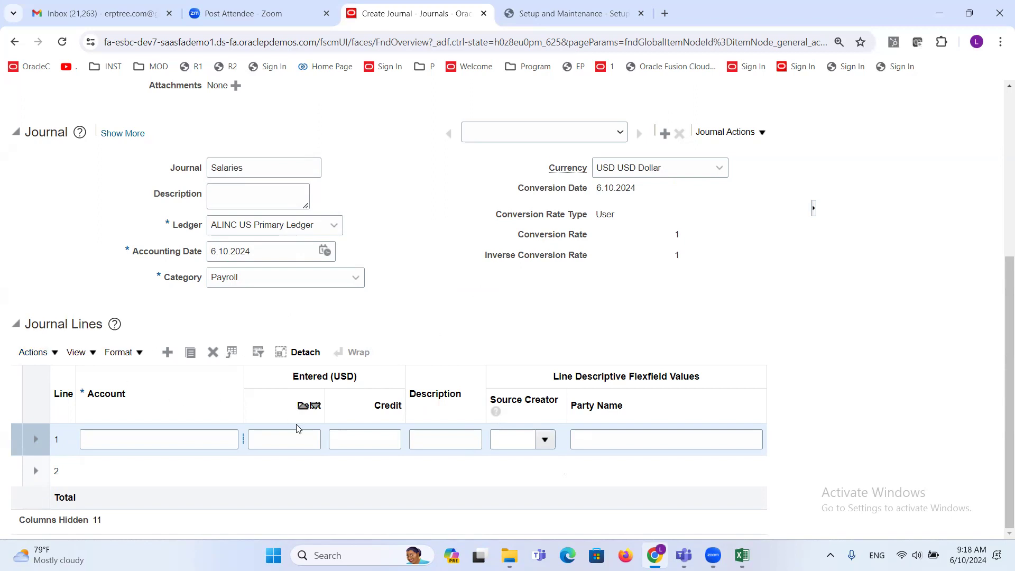
For journal line 1's account, set Company to 1000 ALINC Financial Services and Department to 2000 HR
left_click_drag(245, 386, 284, 386)
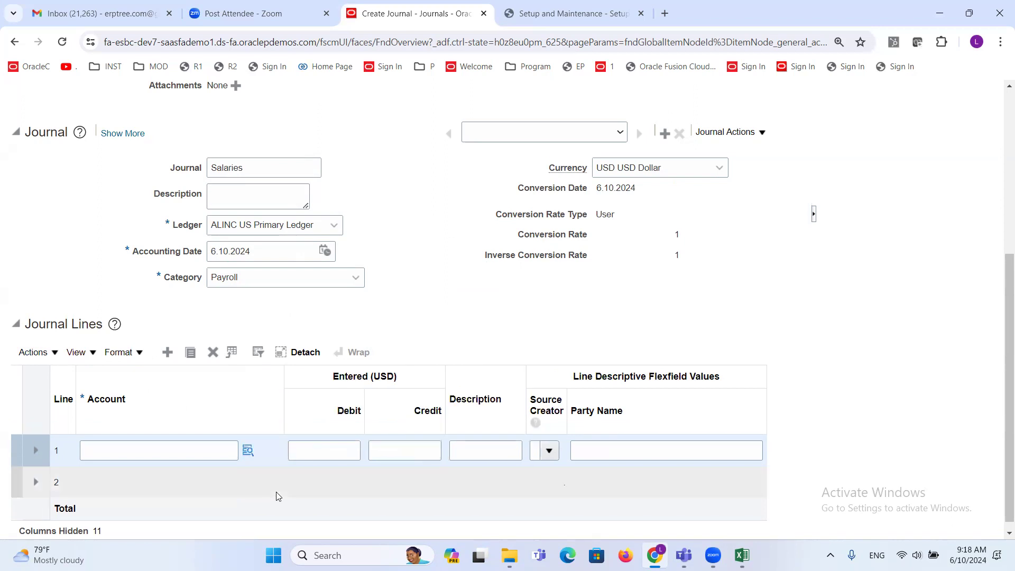
left_click(248, 451)
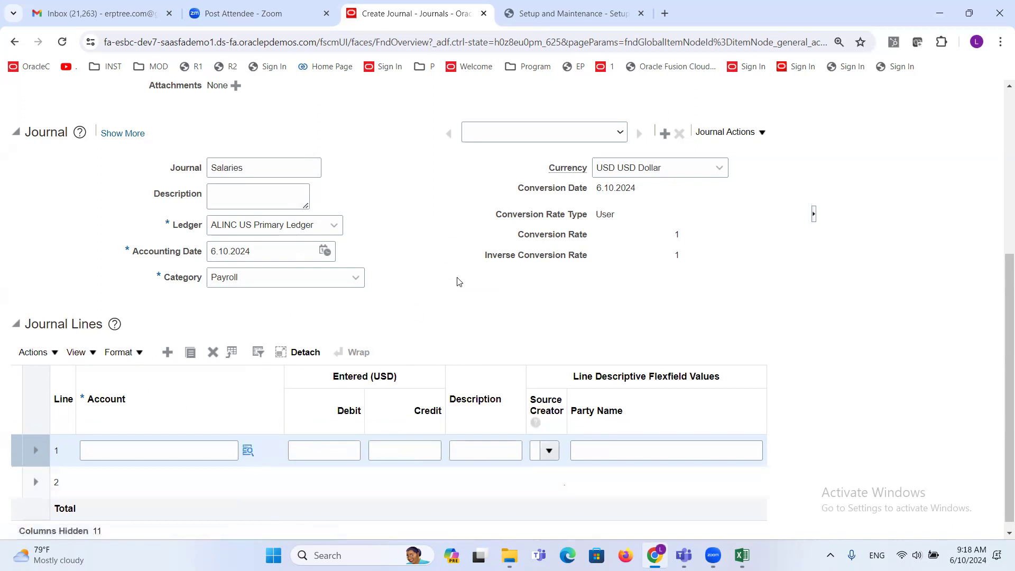
left_click(248, 452)
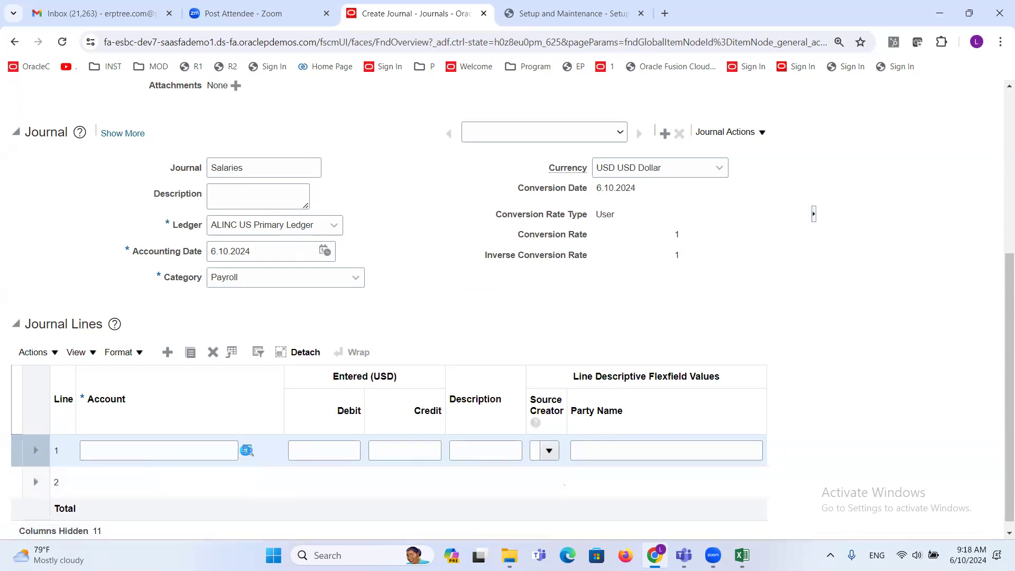
left_click(247, 452)
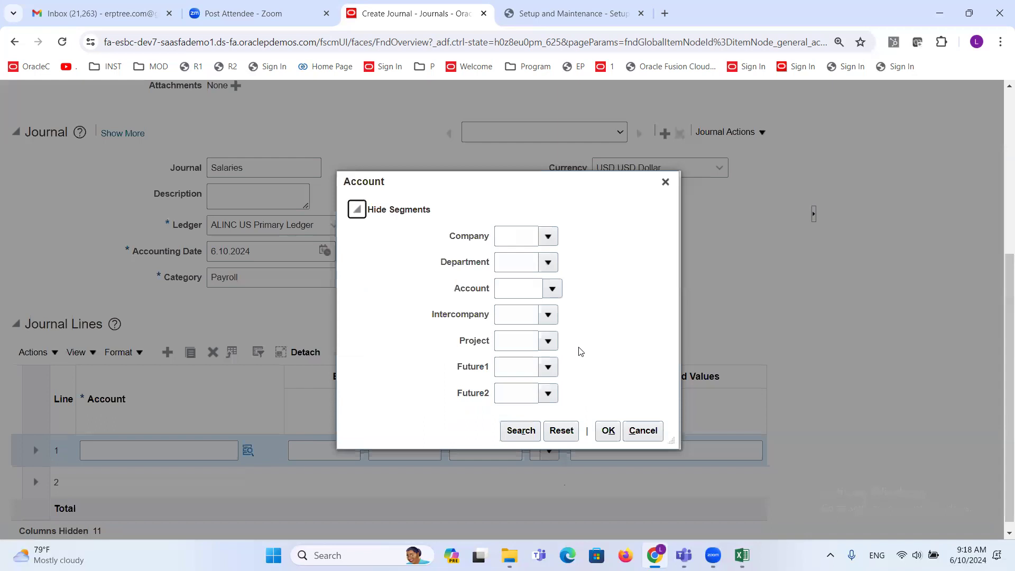
left_click(547, 236)
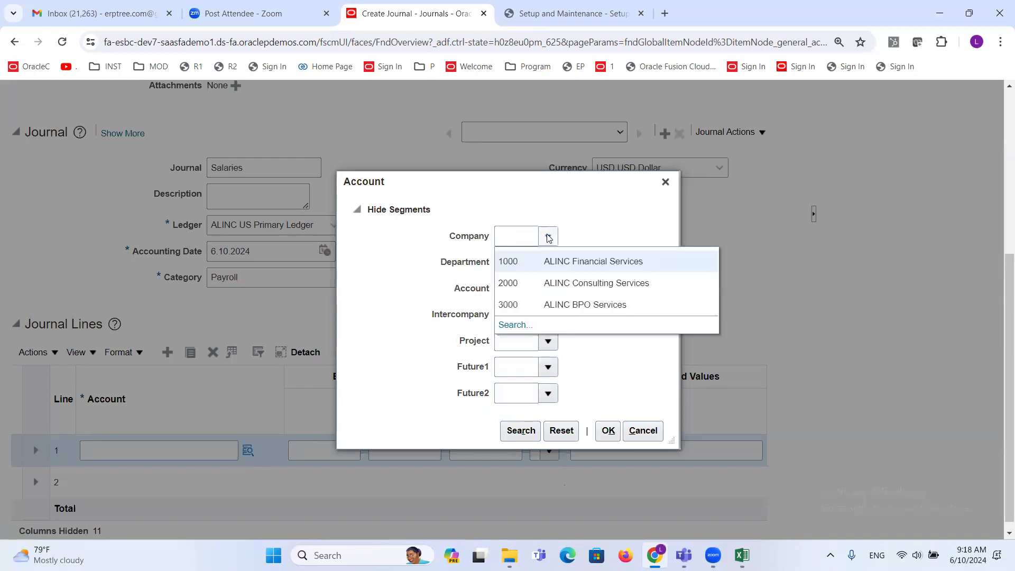
left_click(561, 265)
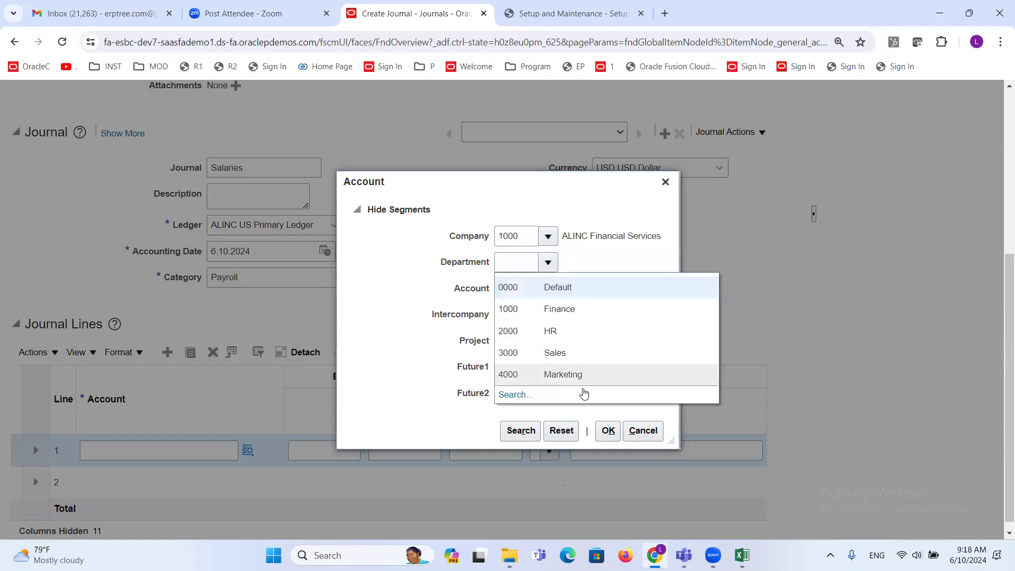
left_click(562, 332)
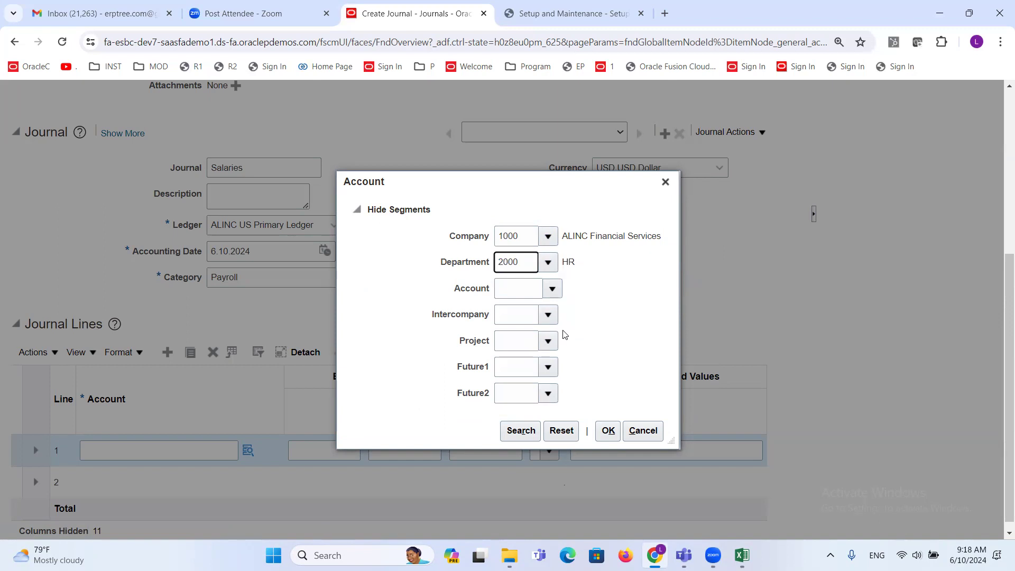
Search the account values for descriptions containing Salaries and choose 52152 General Administration Salaries as line 1's Account segment
left_click(553, 286)
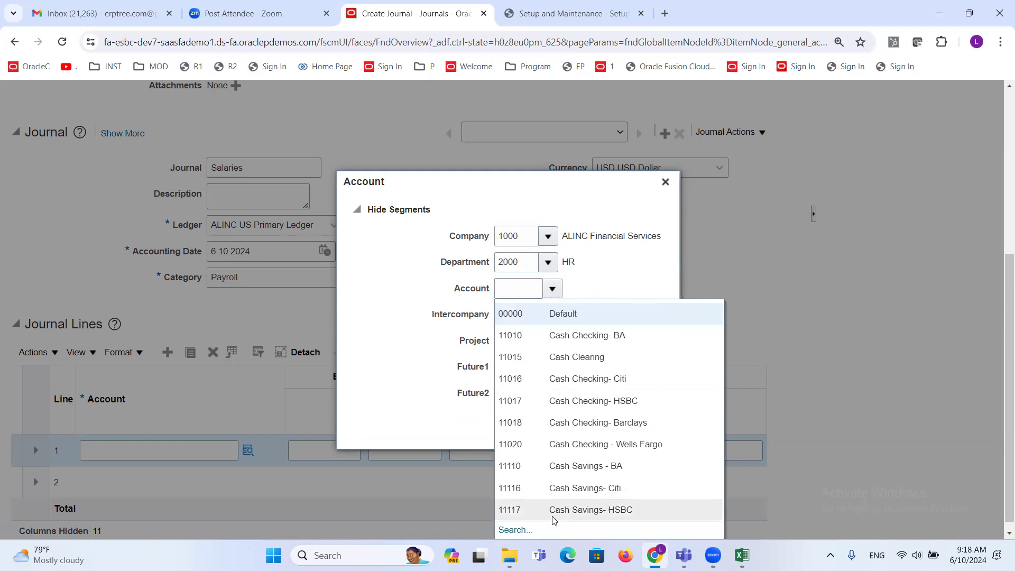
left_click(517, 530)
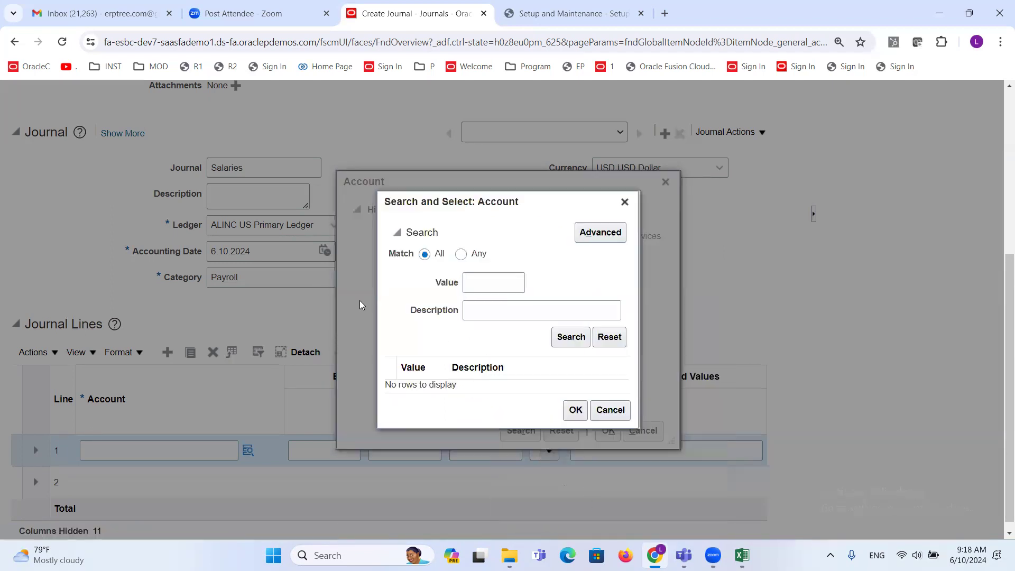
left_click(596, 238)
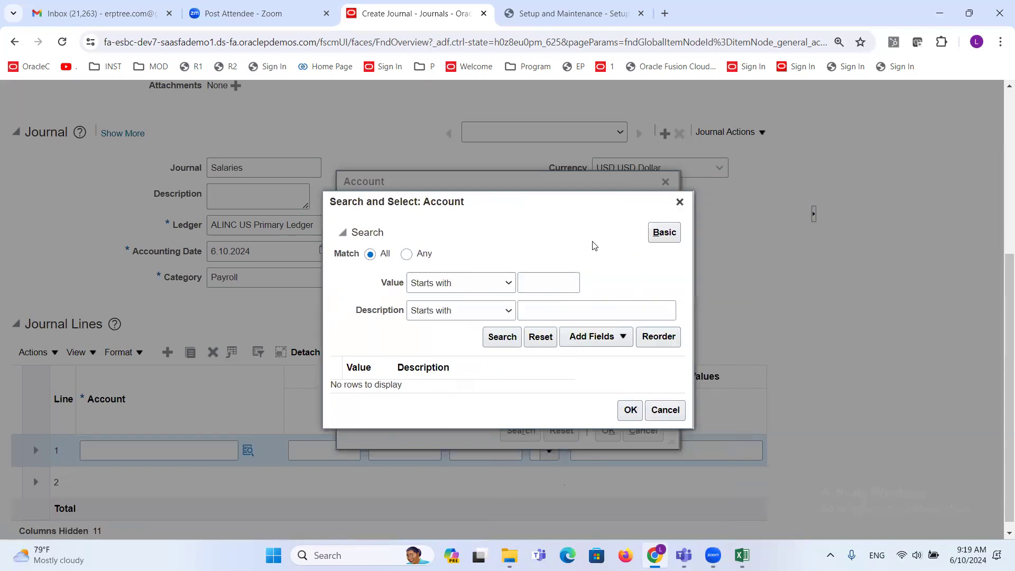
left_click(477, 313)
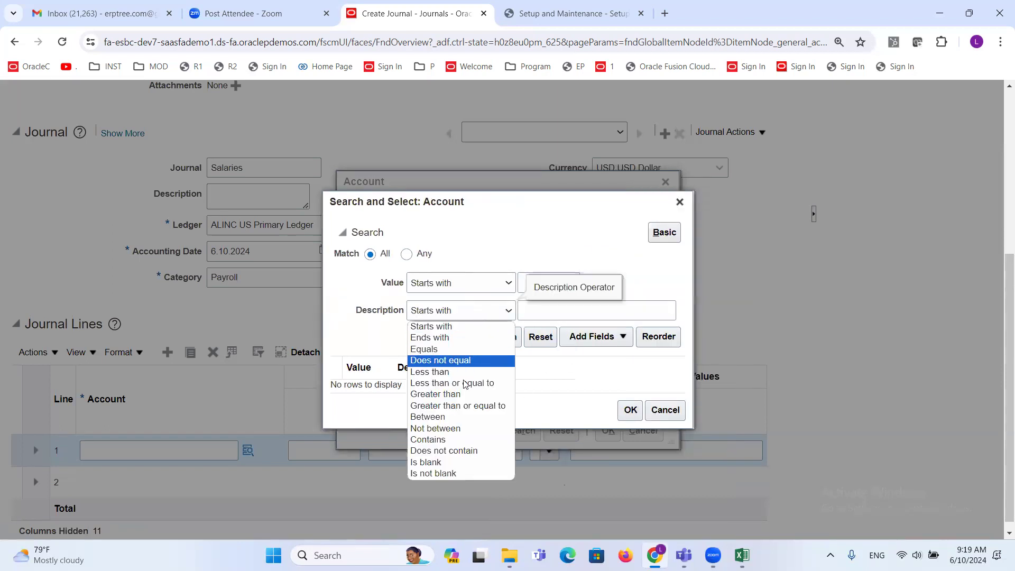
left_click(464, 439)
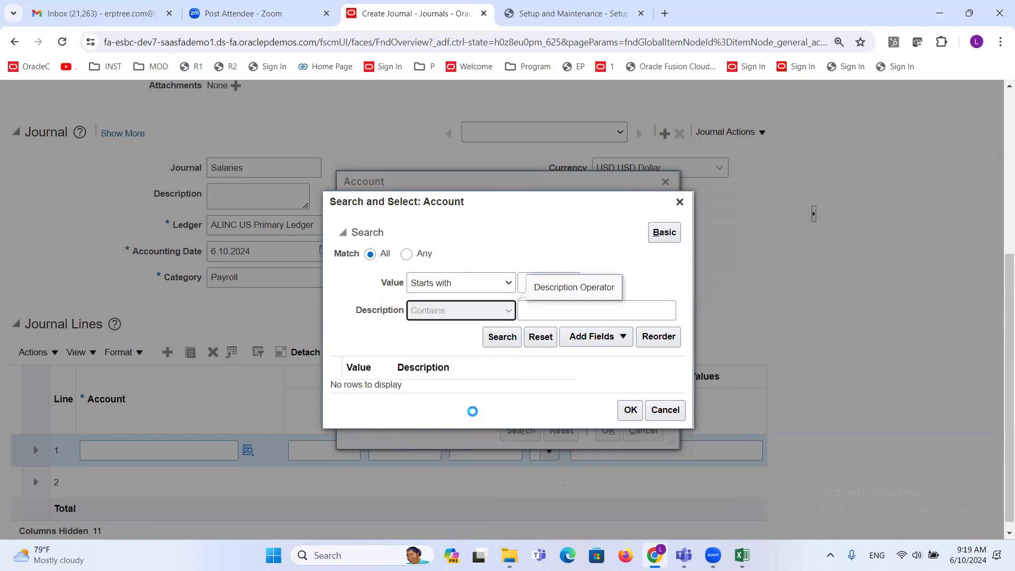
left_click(543, 312)
type("Salaries")
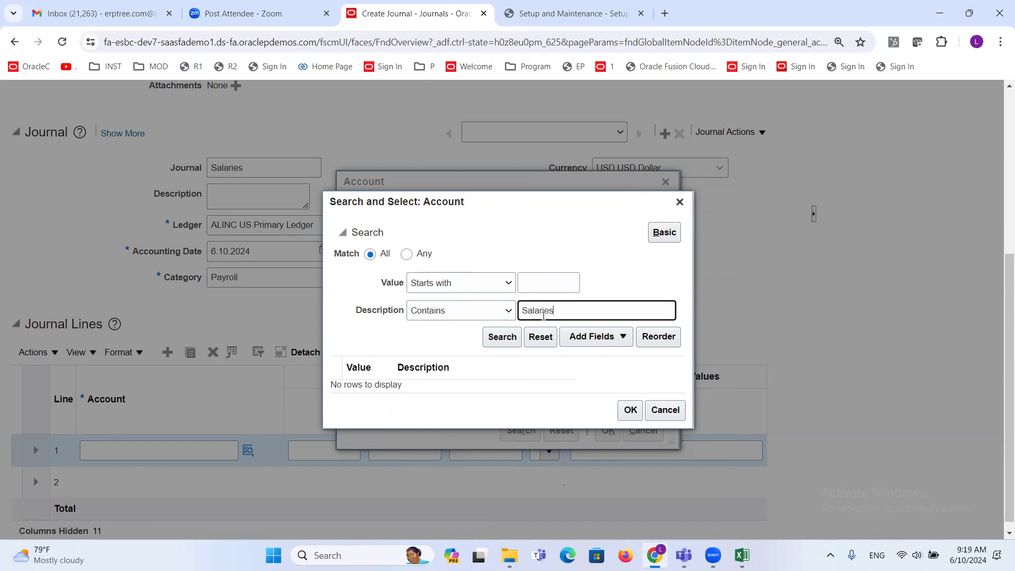
left_click(497, 339)
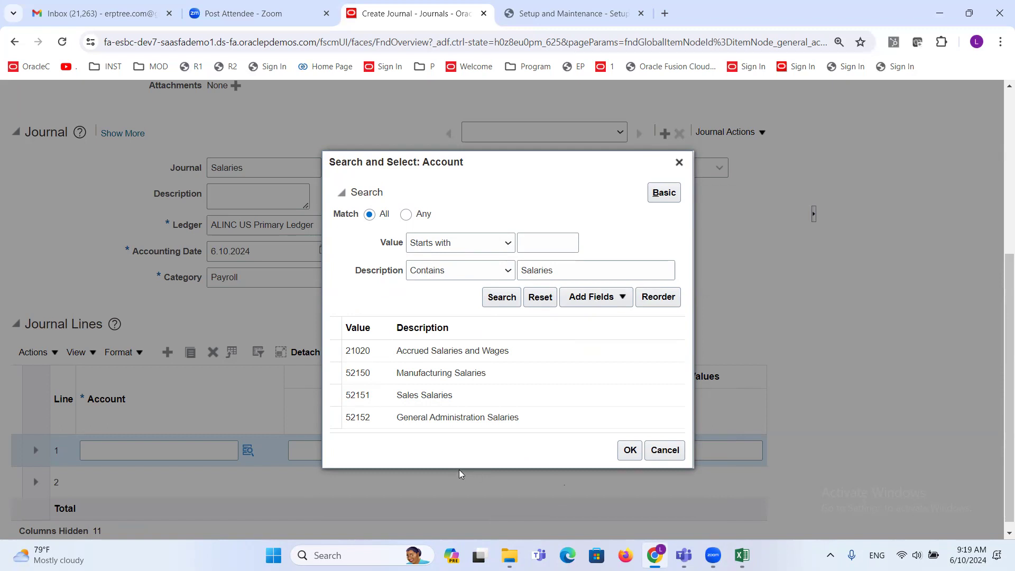
left_click(443, 424)
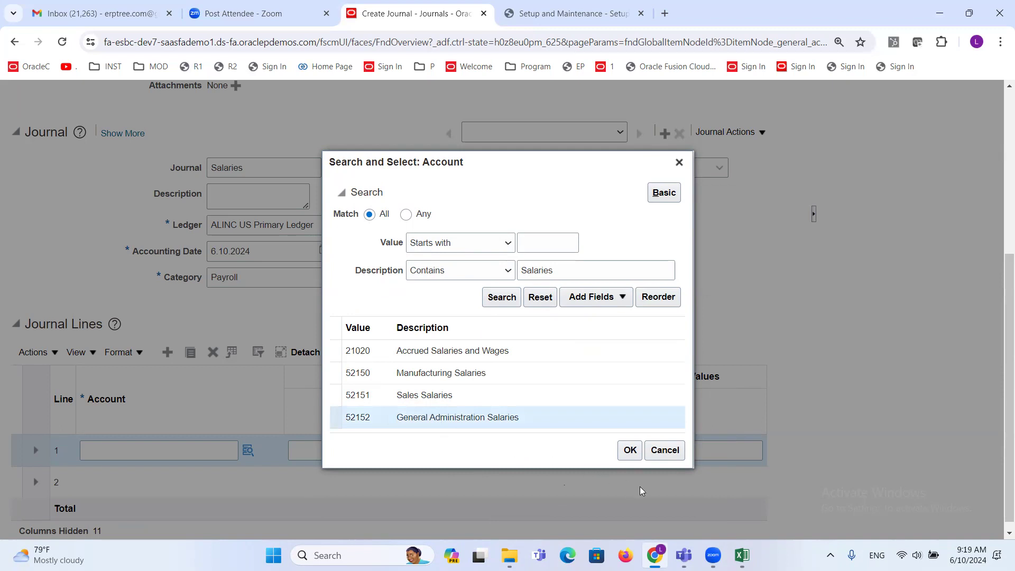
left_click(630, 450)
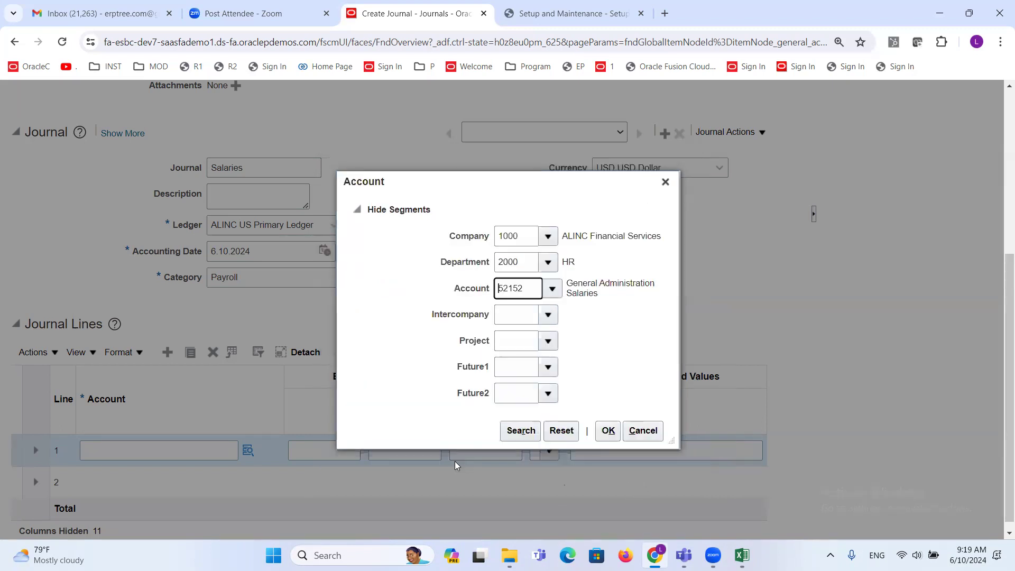
Set Intercompany, Project, Future1 and Future2 to 0000 Default and apply the account combination to line 1
left_click(548, 314)
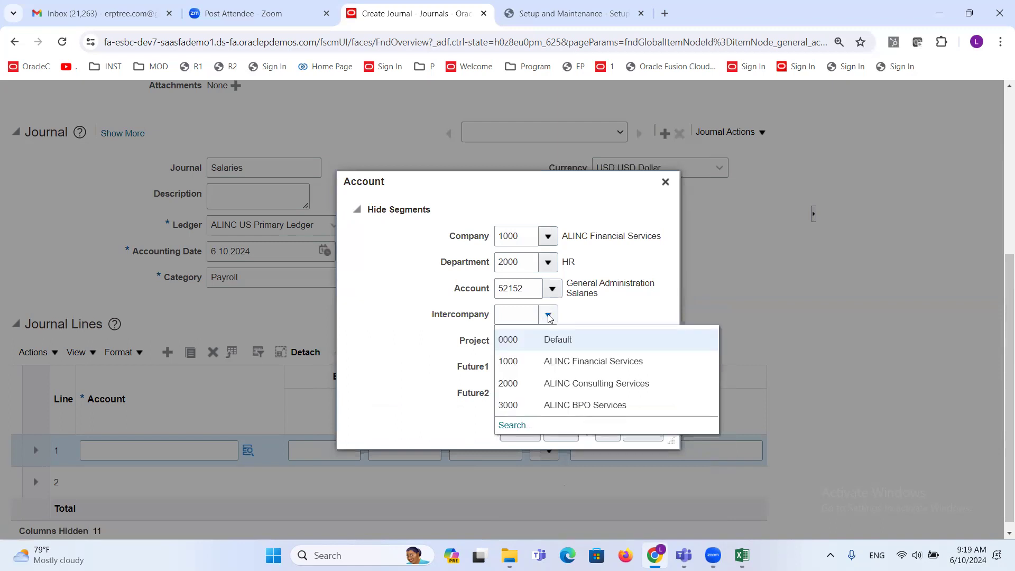
left_click(505, 340)
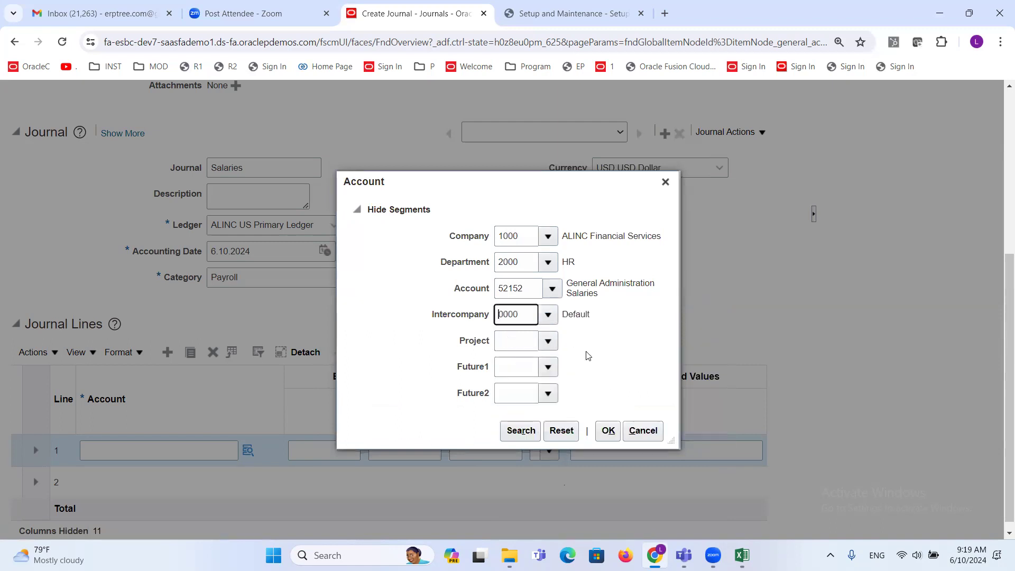
left_click(549, 342)
left_click(531, 367)
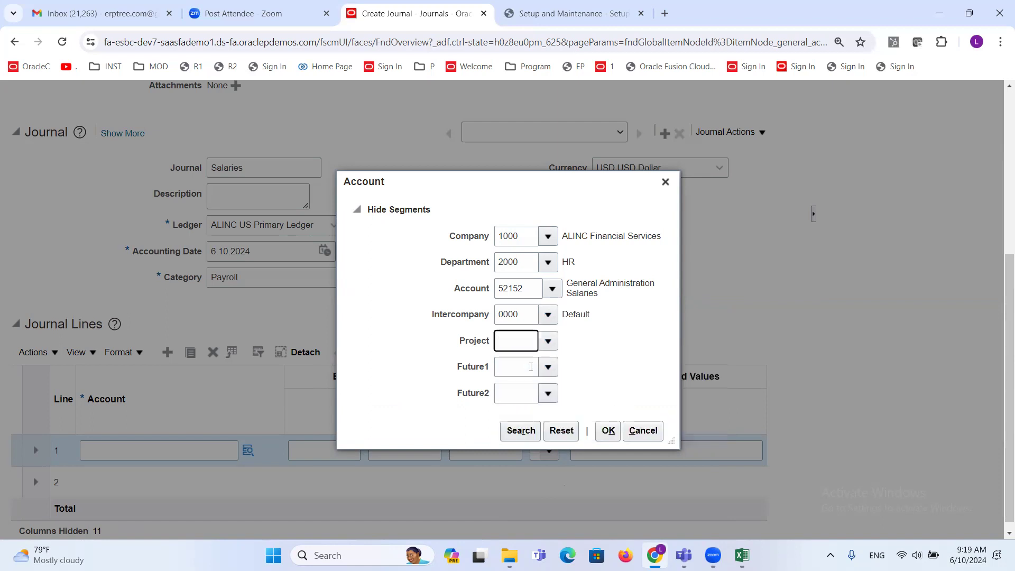
left_click(547, 366)
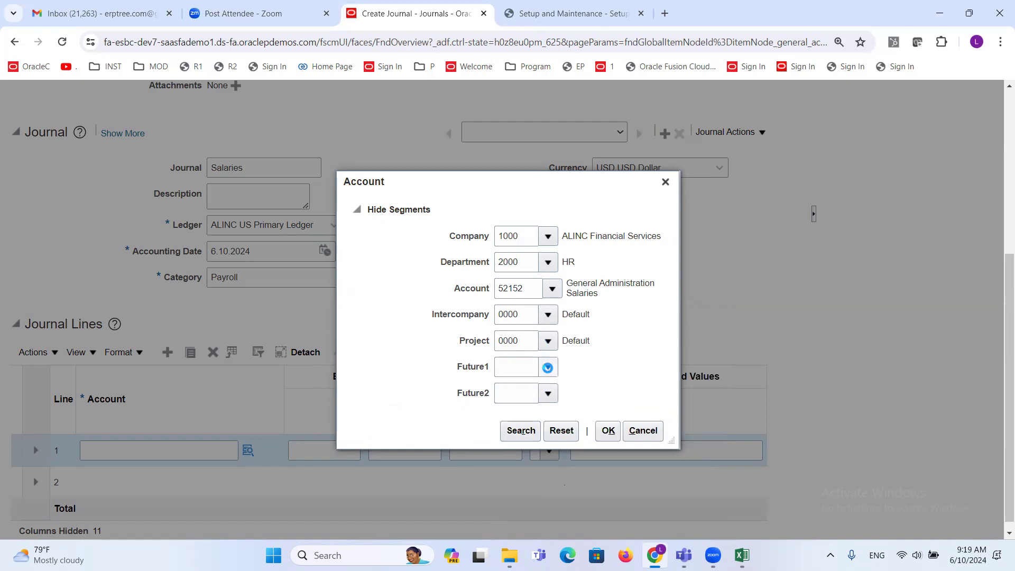
left_click(548, 390)
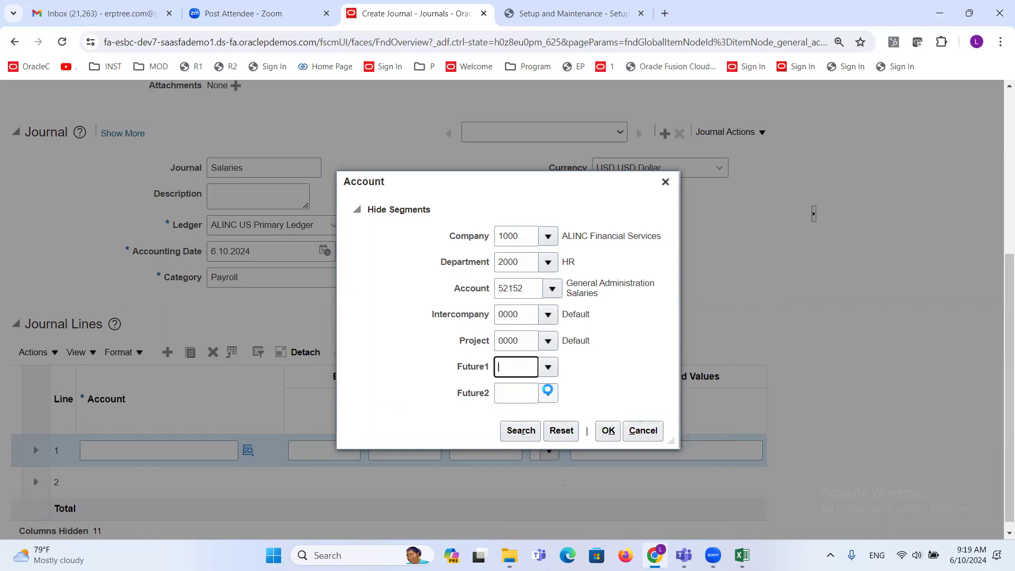
left_click(548, 392)
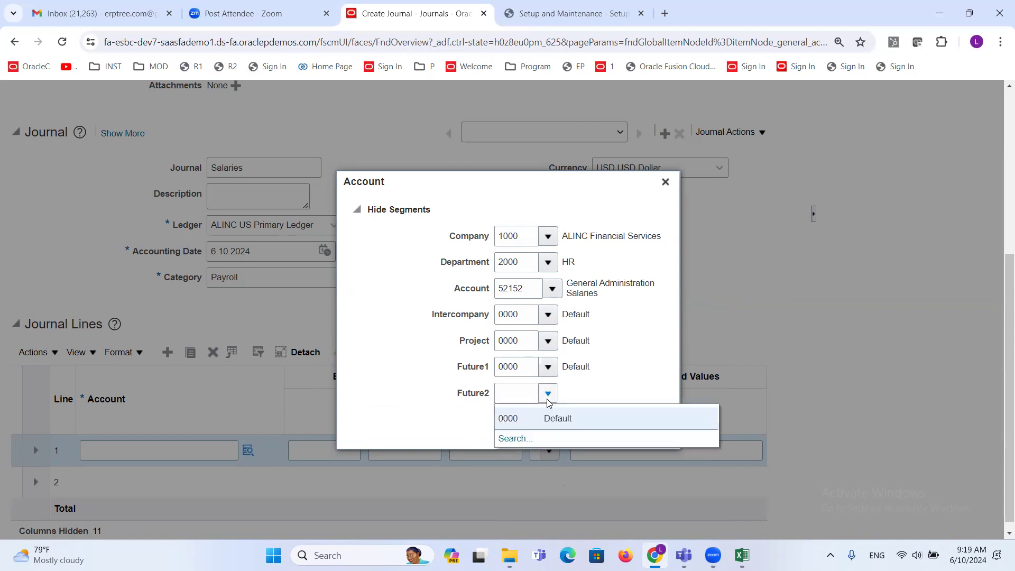
left_click(549, 416)
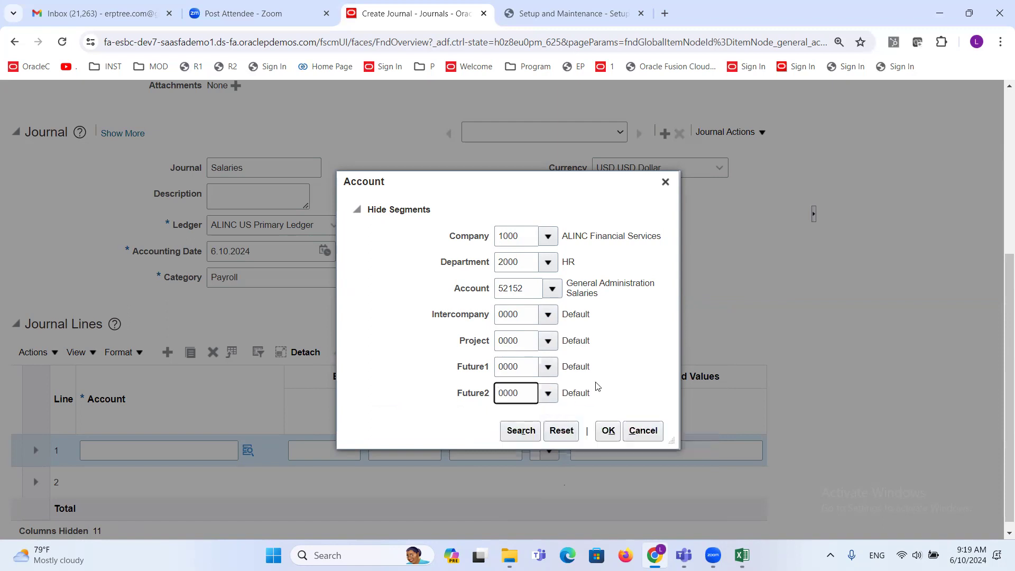
left_click(608, 431)
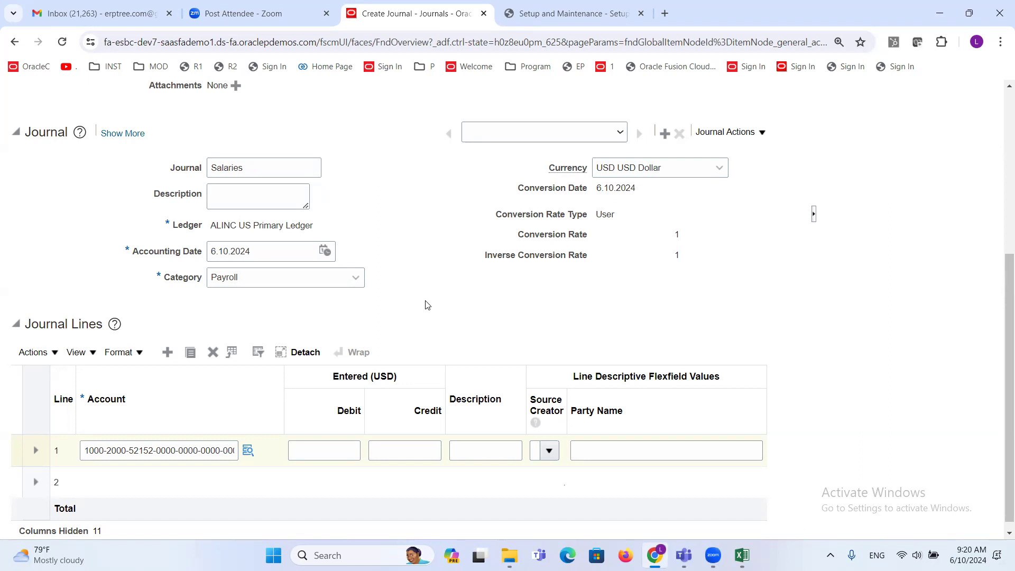
Enter a debit of 500000 on journal line 1
scroll(432, 283, "down", 1)
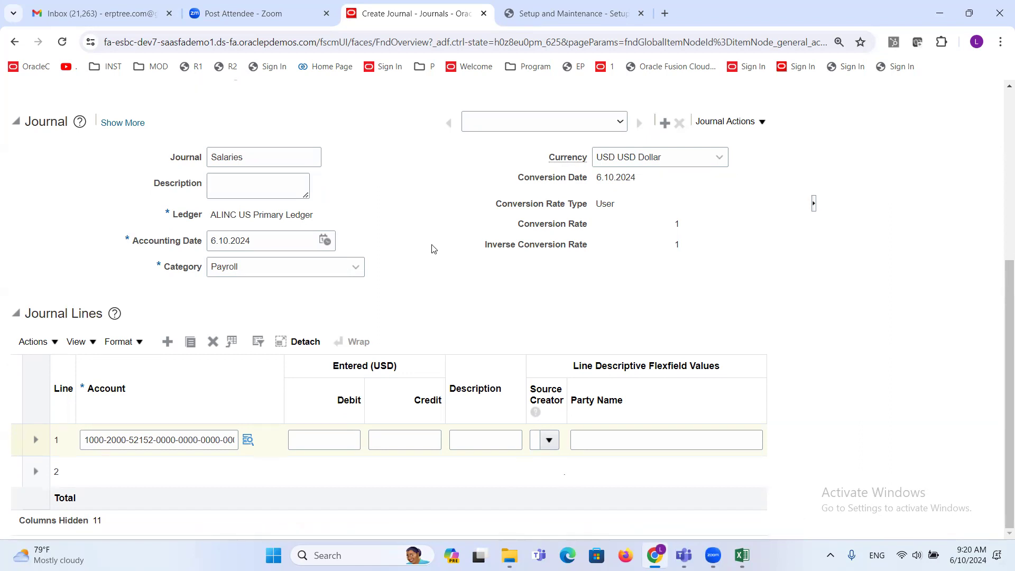
left_click(344, 438)
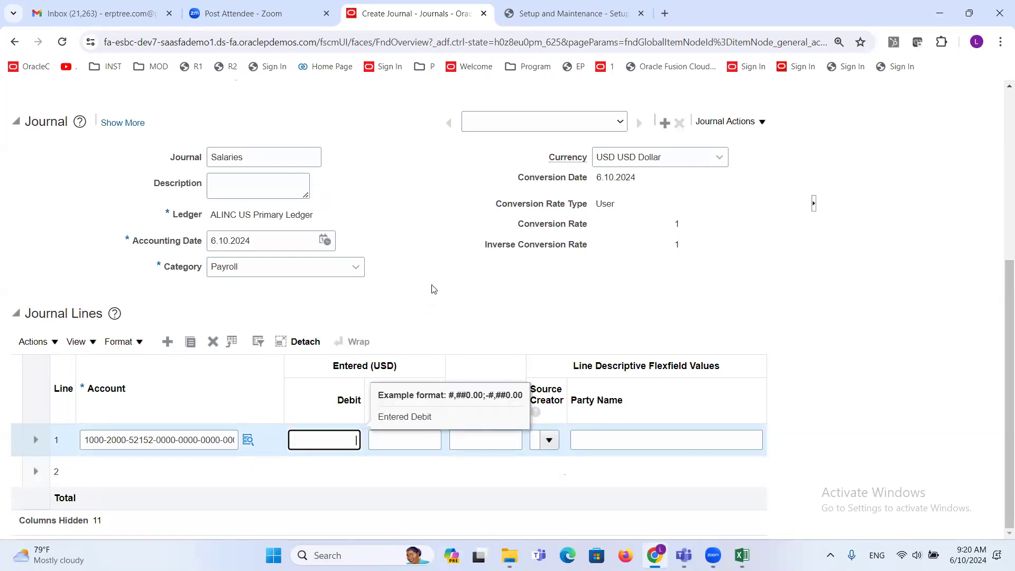
type("500000")
For journal line 2's account, set Company to 2000 ALINC Consulting Services, Department to 1000 Finance and Account to 11016 Cash Checking- Citi
left_click(169, 472)
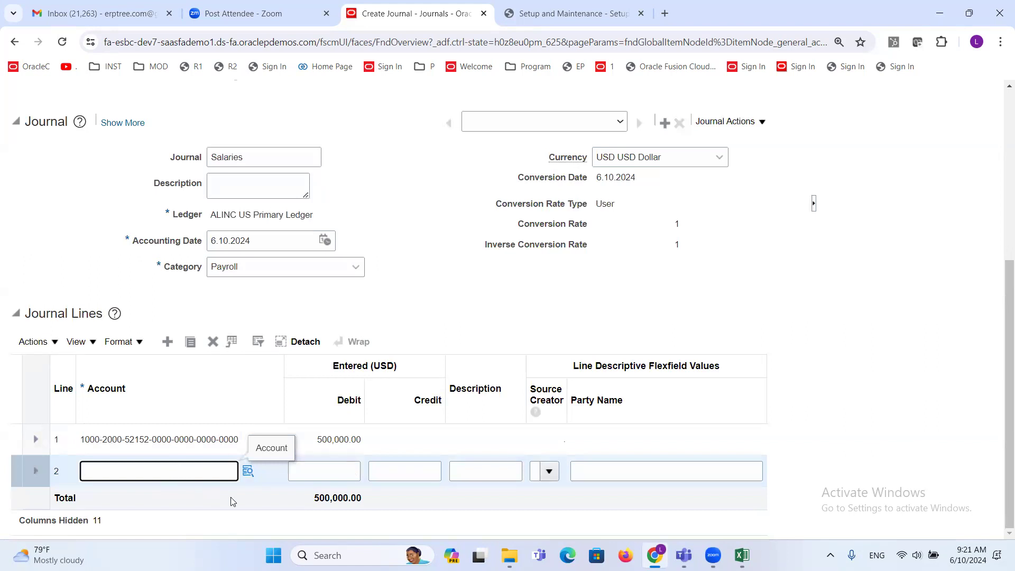
left_click(246, 471)
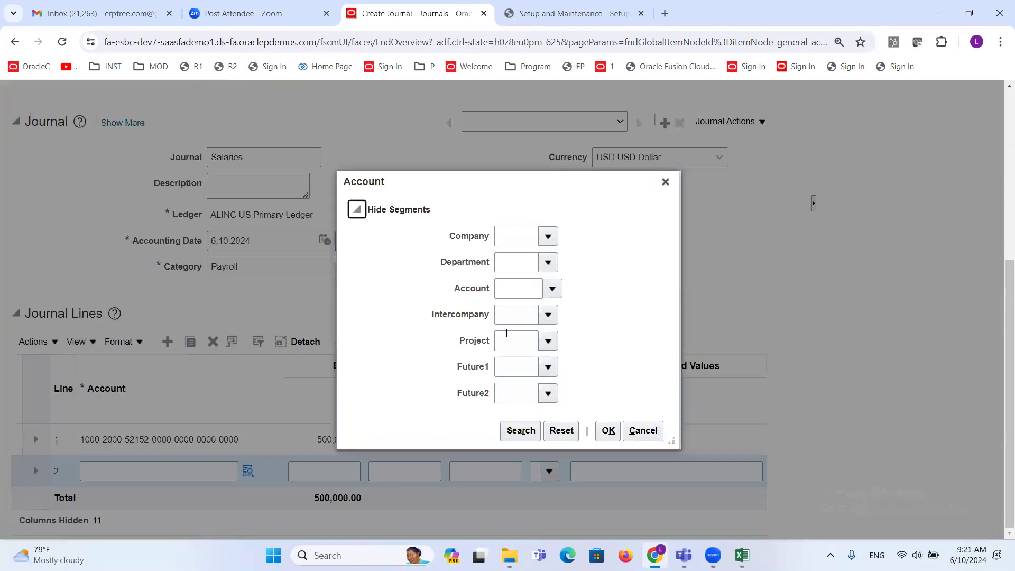
left_click(549, 237)
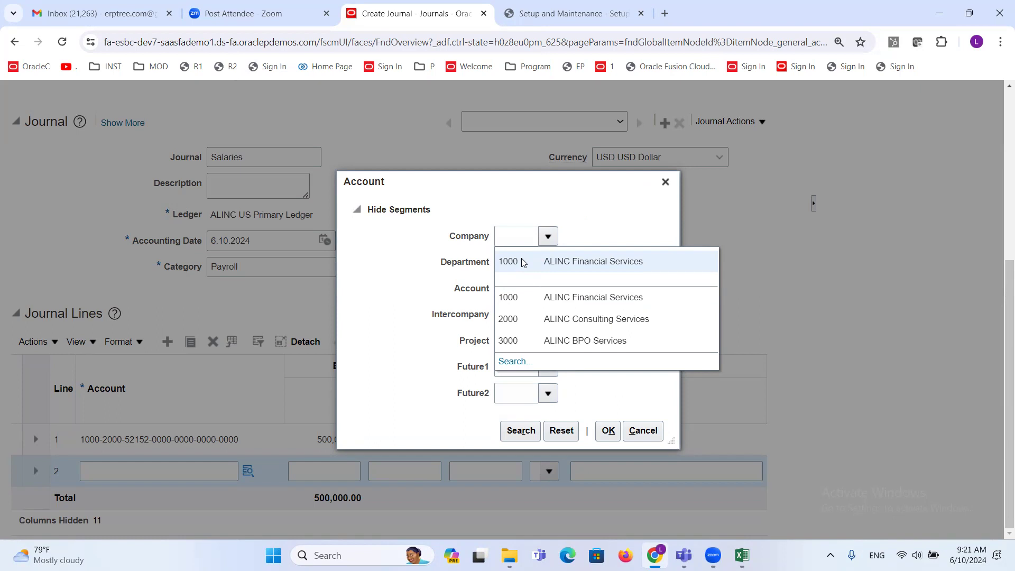
left_click(518, 318)
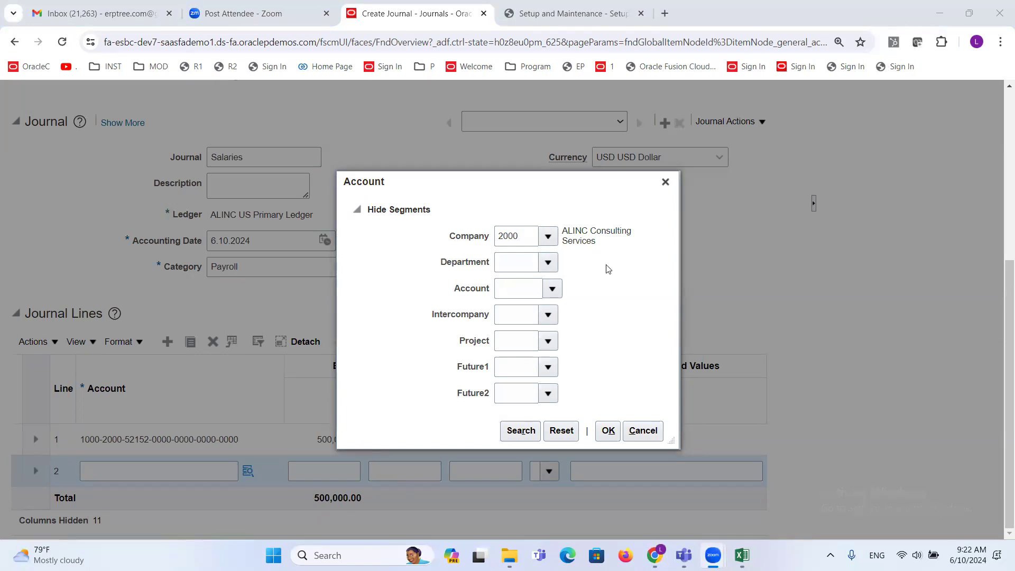
left_click(549, 263)
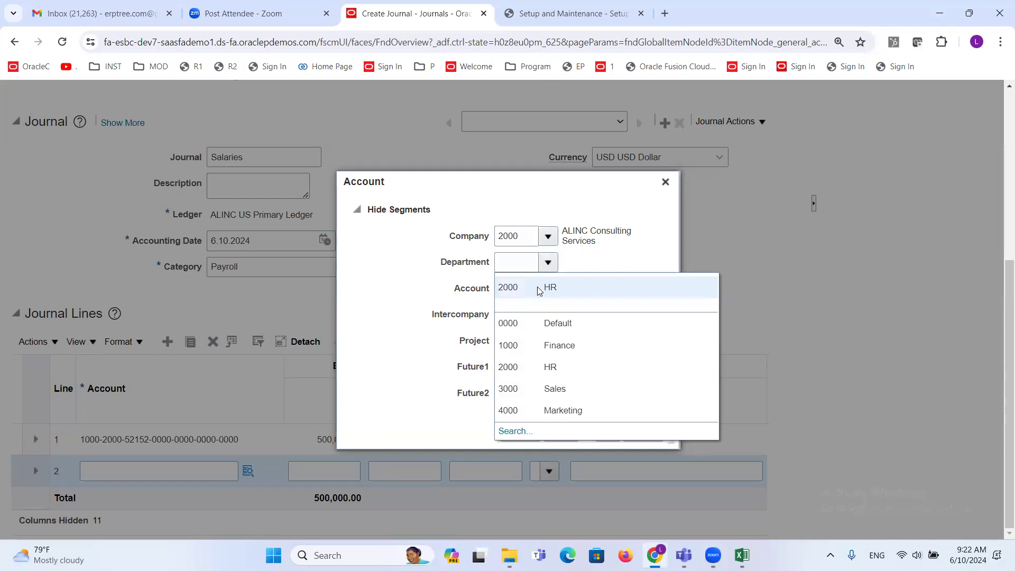
left_click(528, 342)
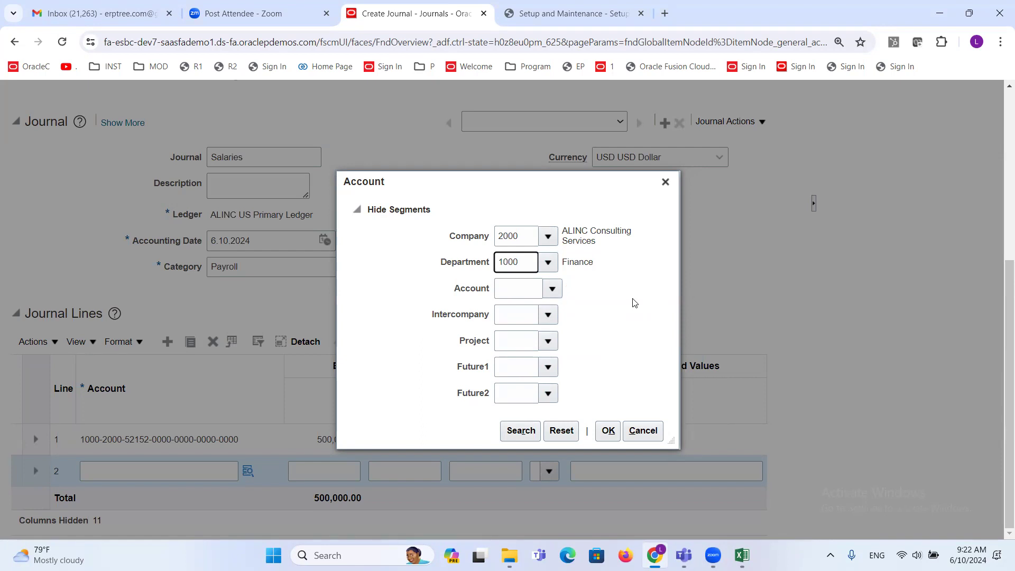
left_click(552, 289)
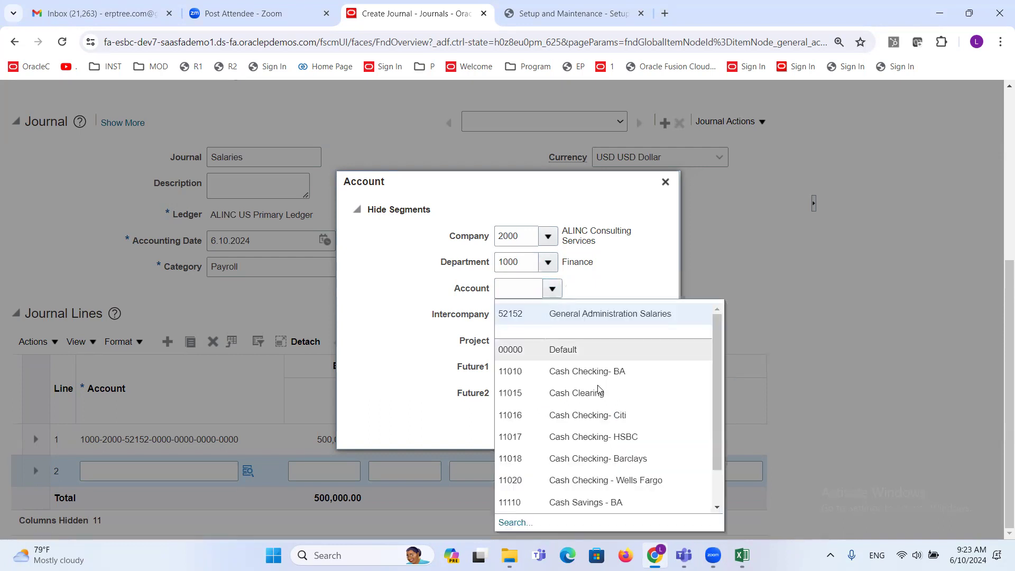
left_click(609, 416)
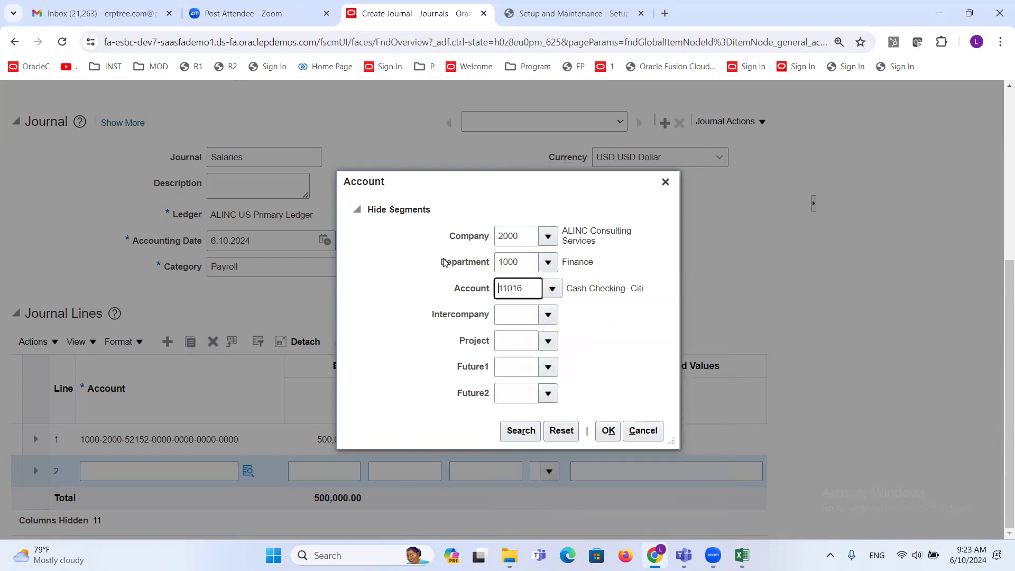
Set Intercompany, Project, Future1 and Future2 to 0000 Default and apply the account combination to line 2
left_click(548, 316)
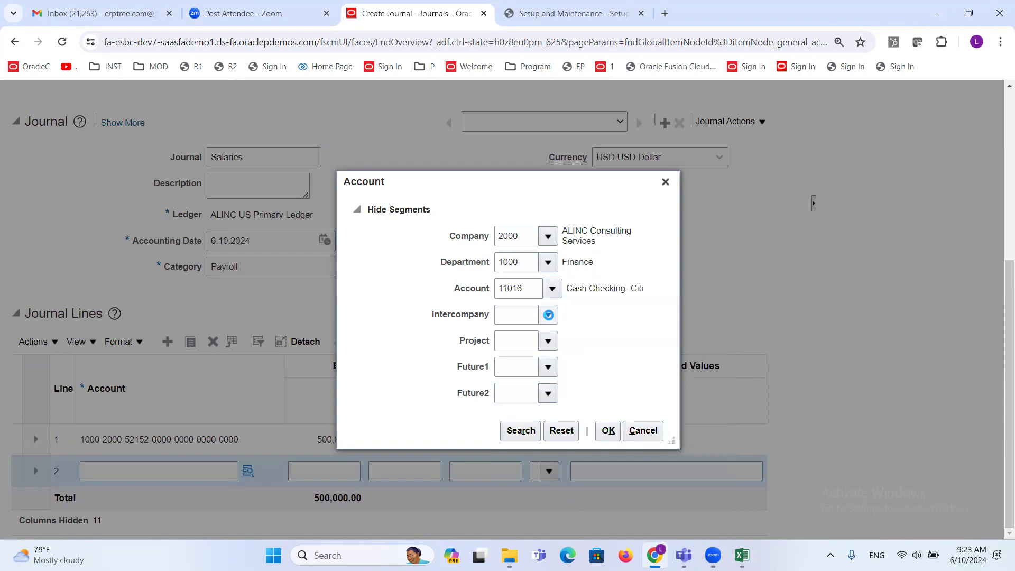
left_click(548, 341)
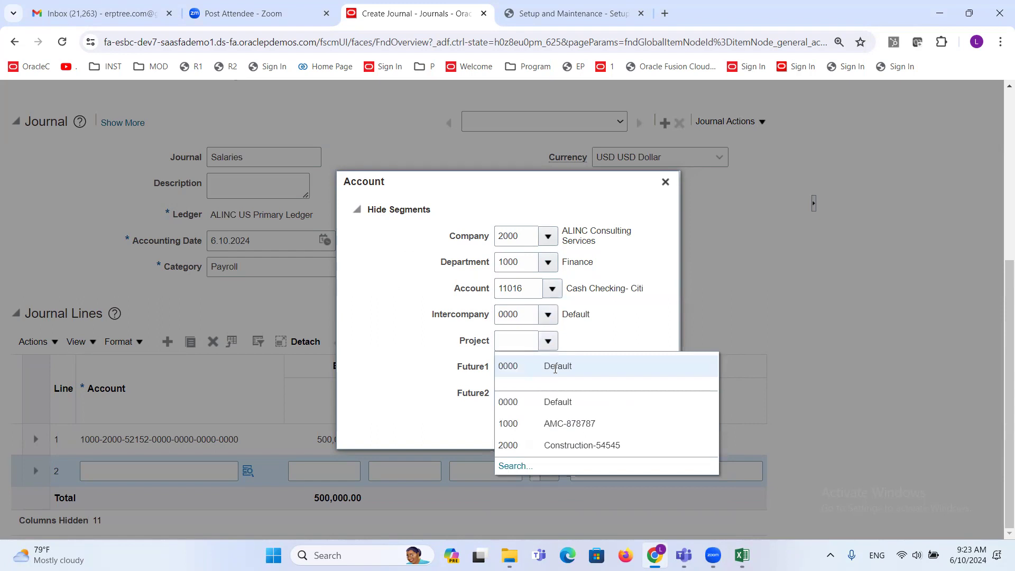
left_click(550, 366)
left_click(547, 366)
left_click(551, 391)
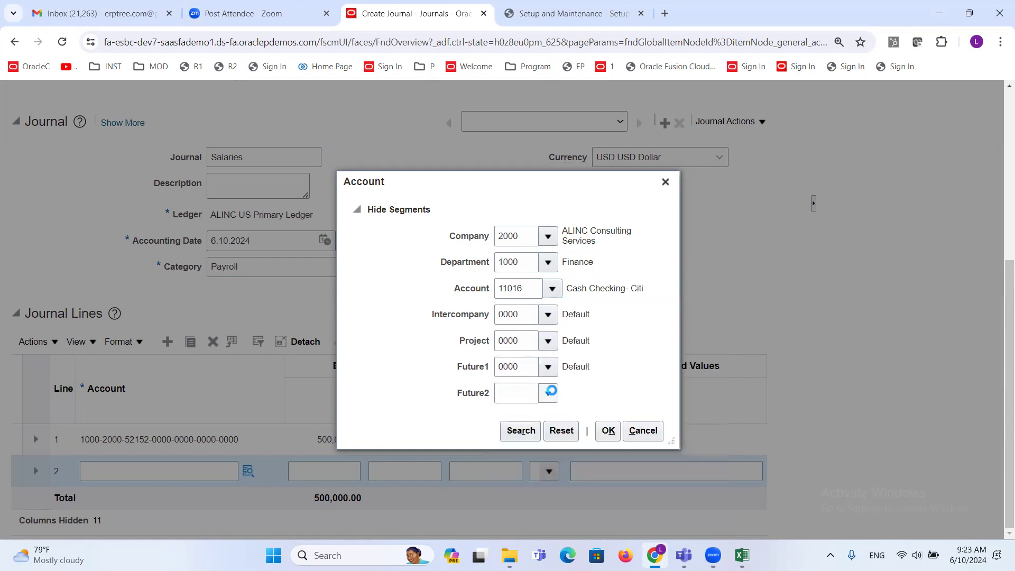
left_click(519, 419)
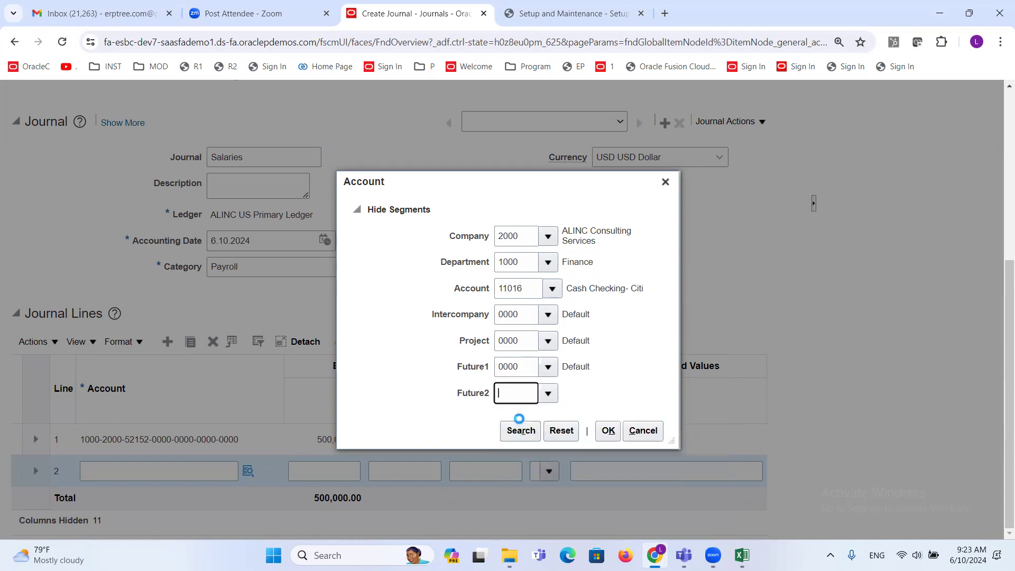
left_click(608, 431)
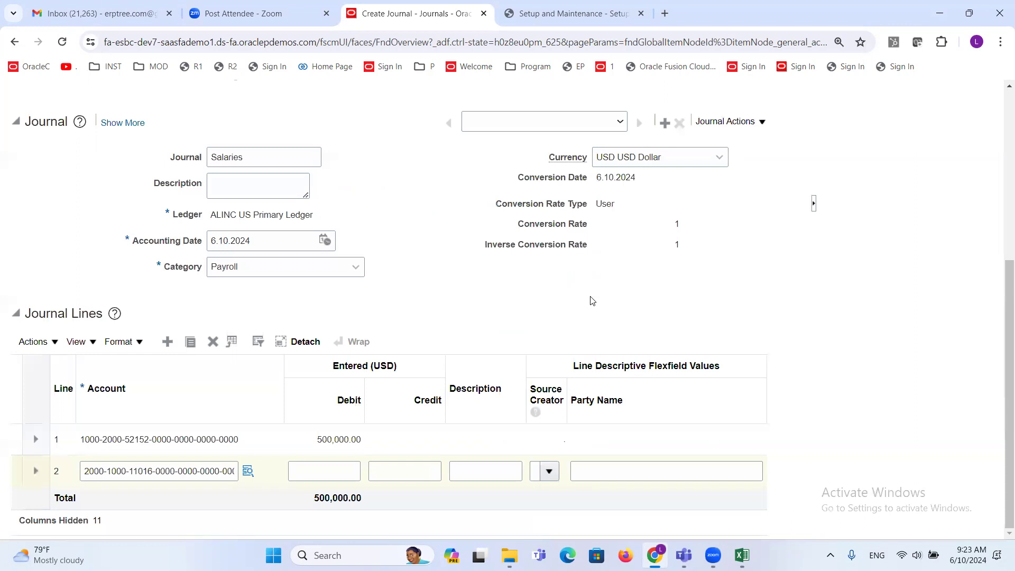
Enter a credit of 500000 on journal line 2
left_click(401, 476)
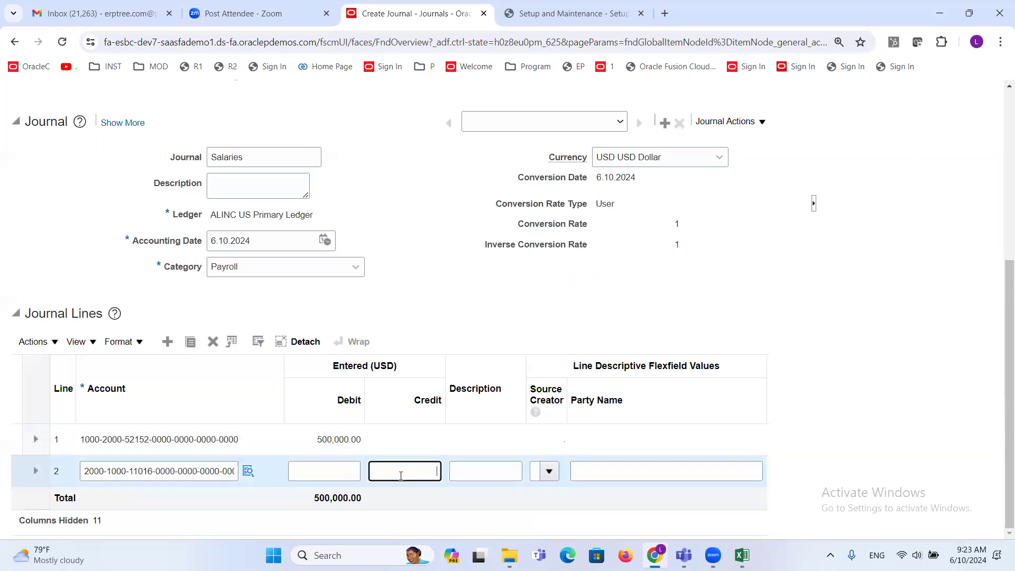
type("500000")
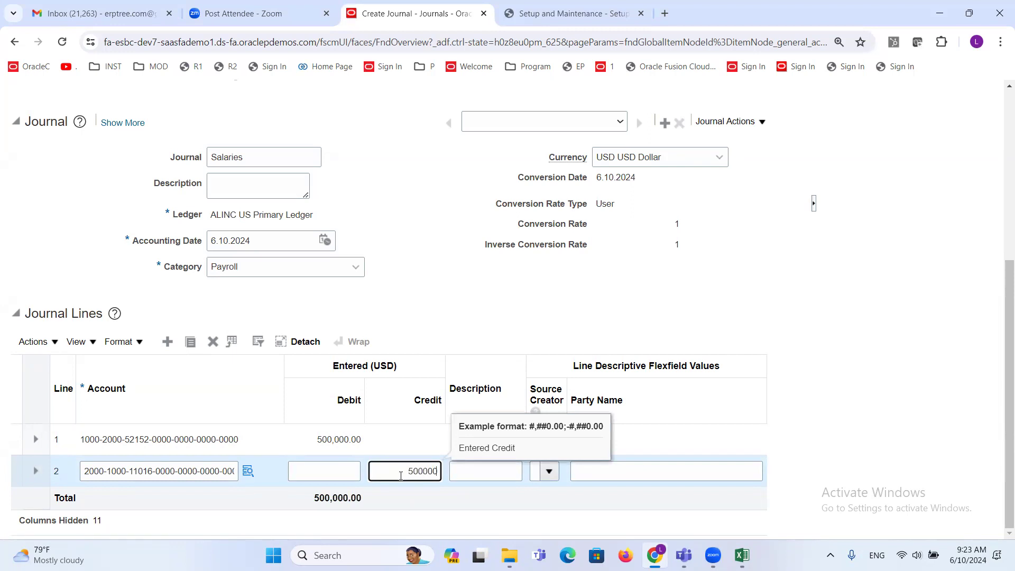
left_click(511, 301)
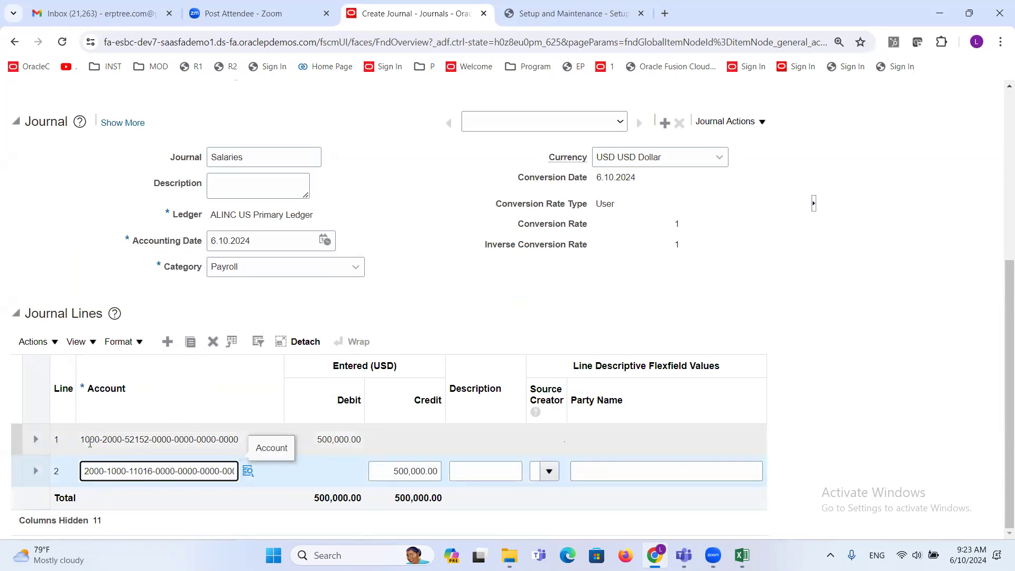
Save the Salaries journal batch and mark it as complete
scroll(502, 334, "up", 5)
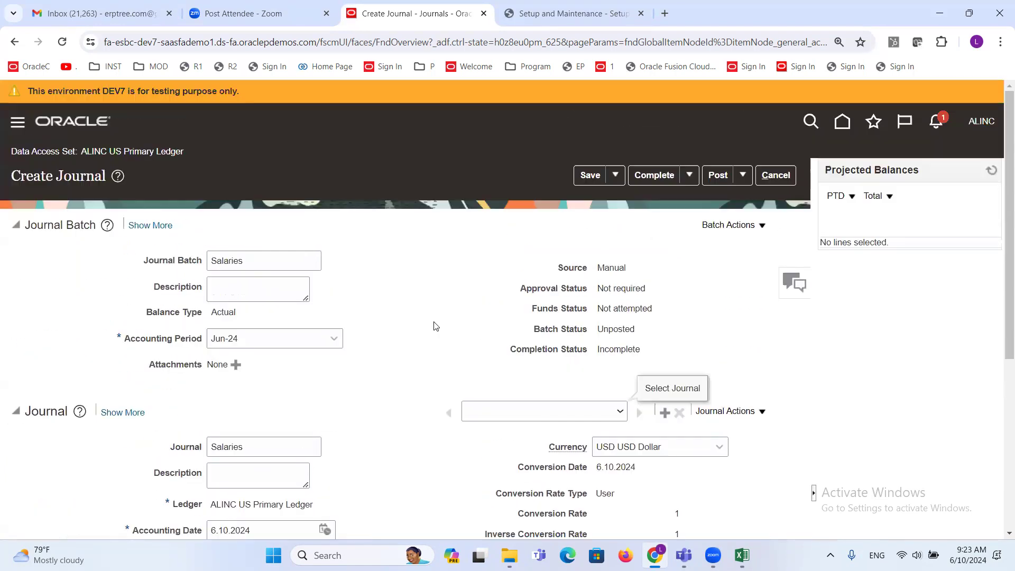
left_click(590, 175)
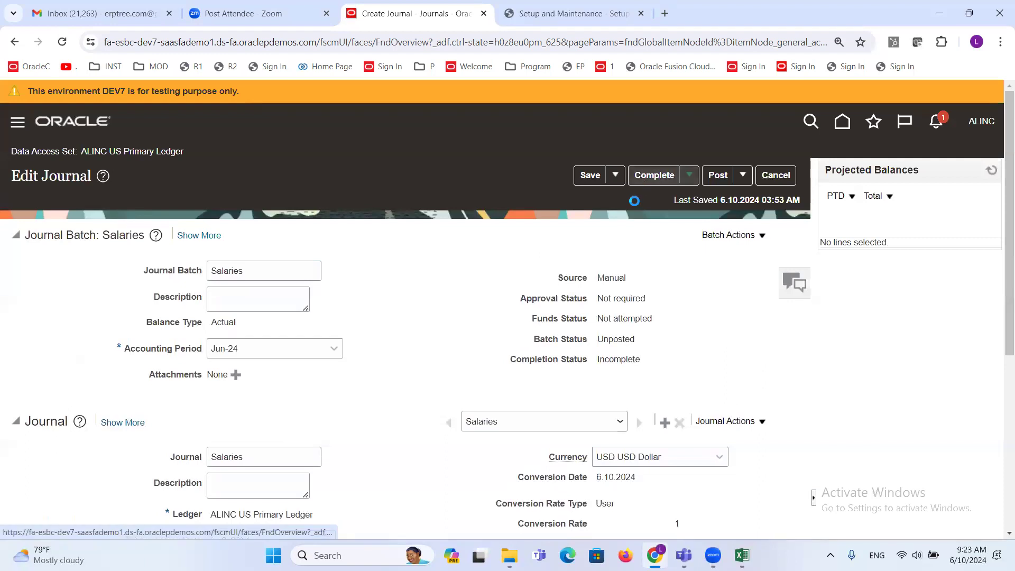
left_click(645, 180)
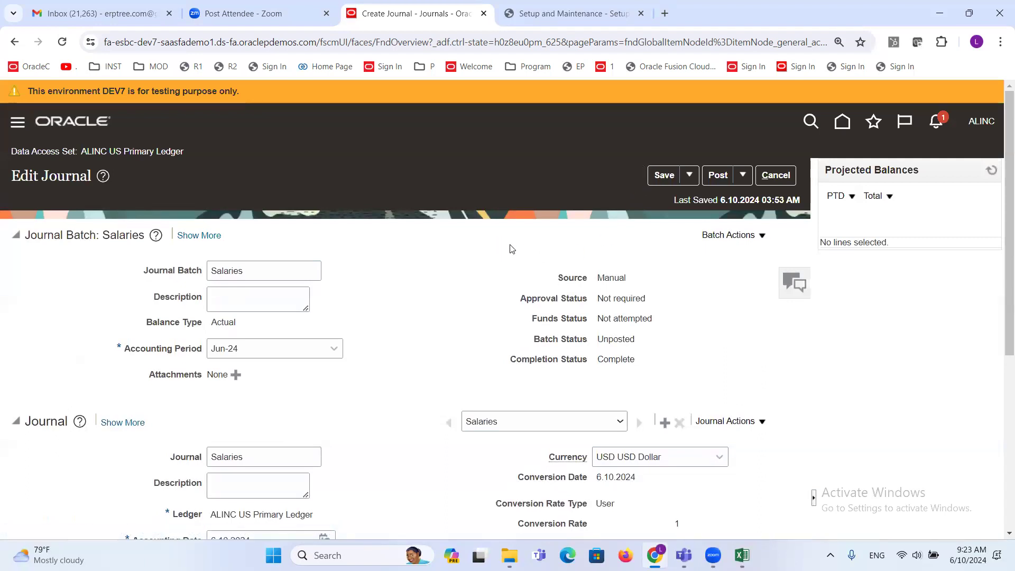
Submit the Salaries journal batch for posting and close the process confirmation
left_click(720, 180)
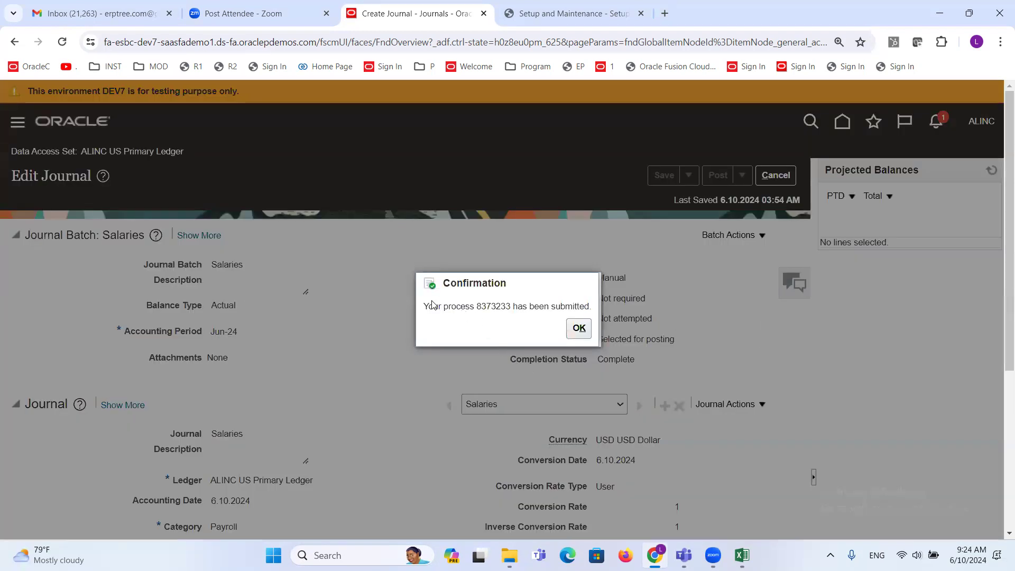
left_click_drag(423, 305, 512, 305)
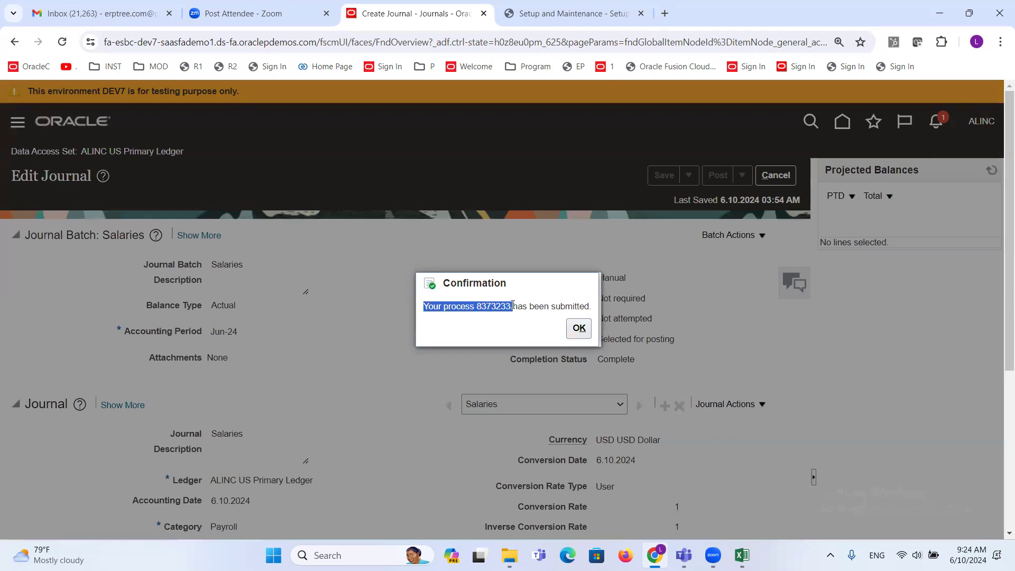
left_click(578, 331)
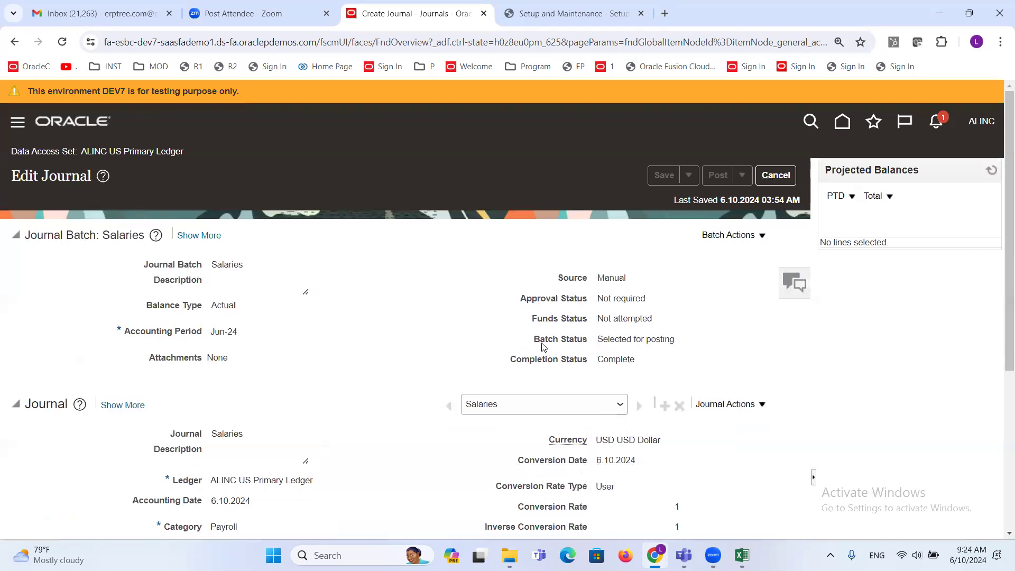
Check the batch status and the journal lines, and refresh the projected balances to update the posting status
left_click_drag(531, 340, 591, 340)
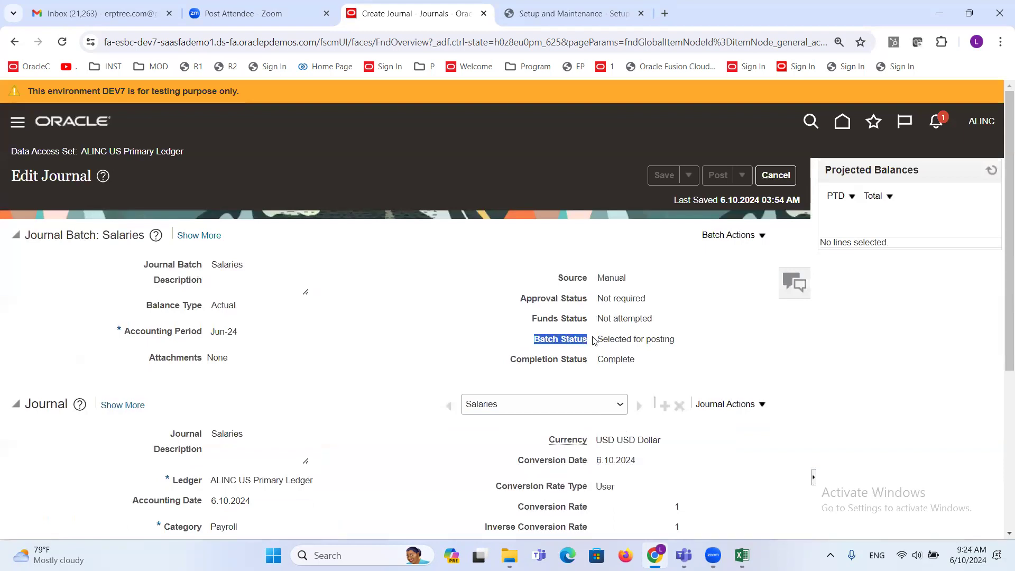
double_click(621, 341)
triple_click(621, 341)
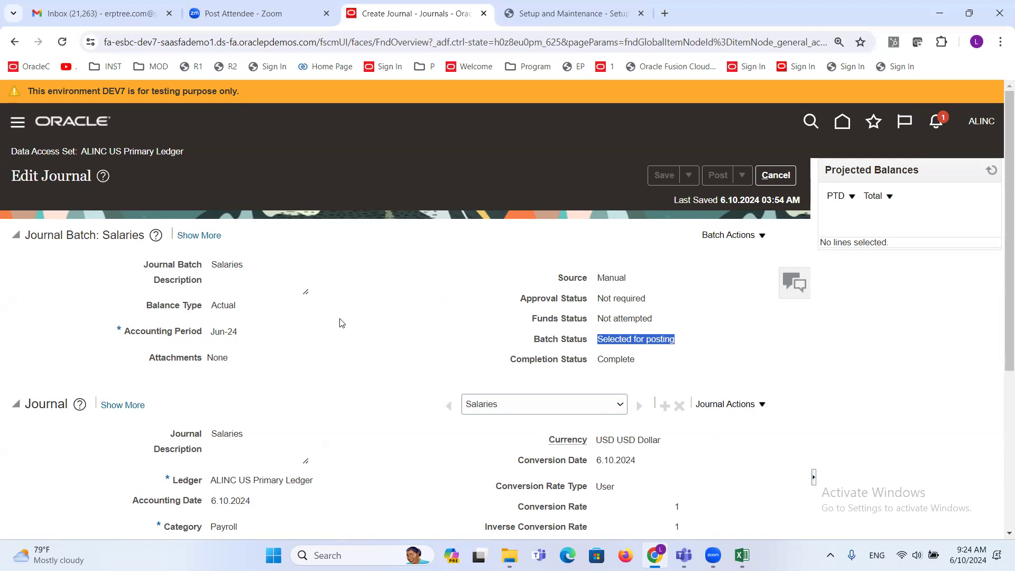
scroll(341, 323, "down", 5)
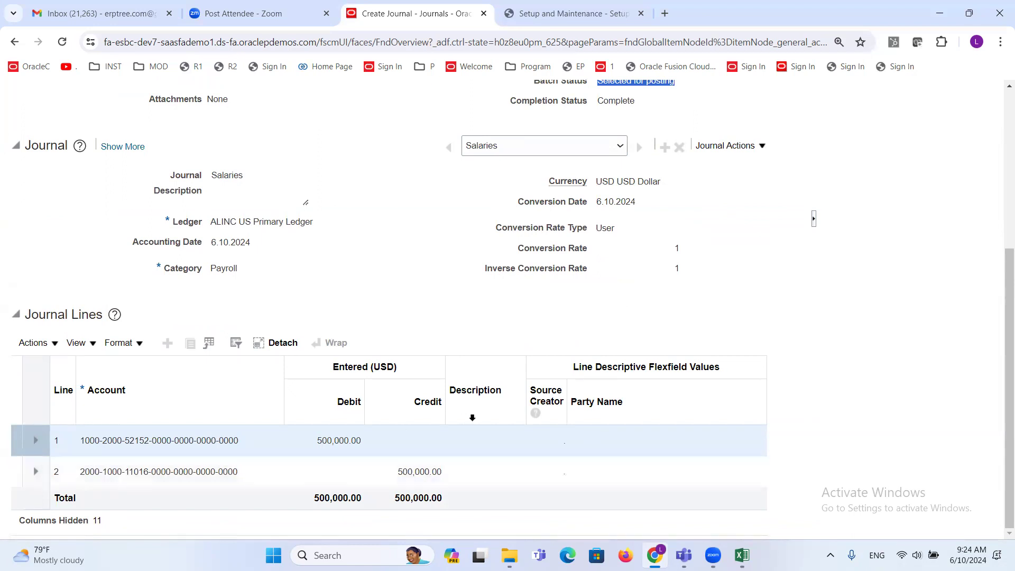
scroll(467, 410, "up", 5)
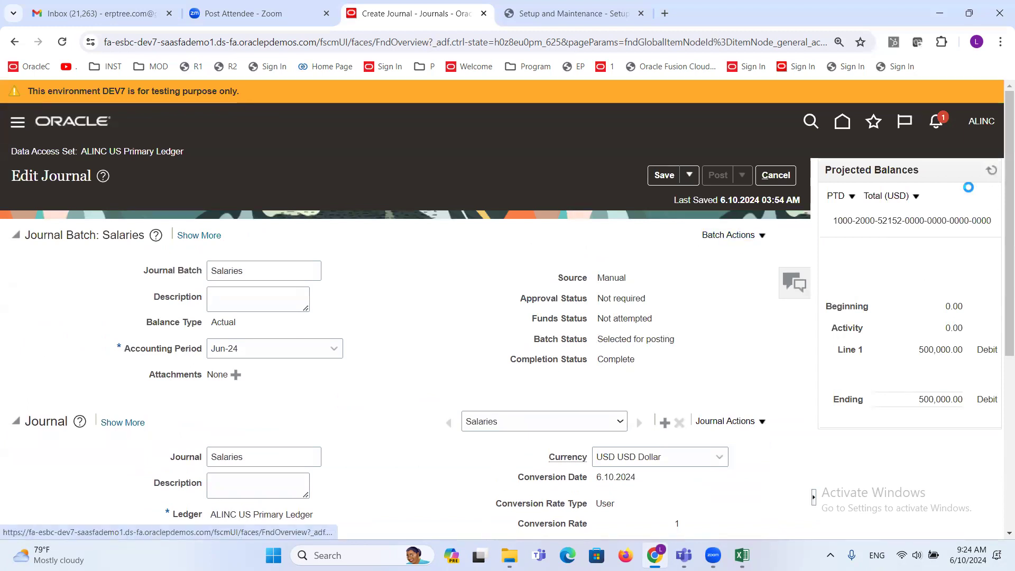
left_click_drag(597, 338, 675, 340)
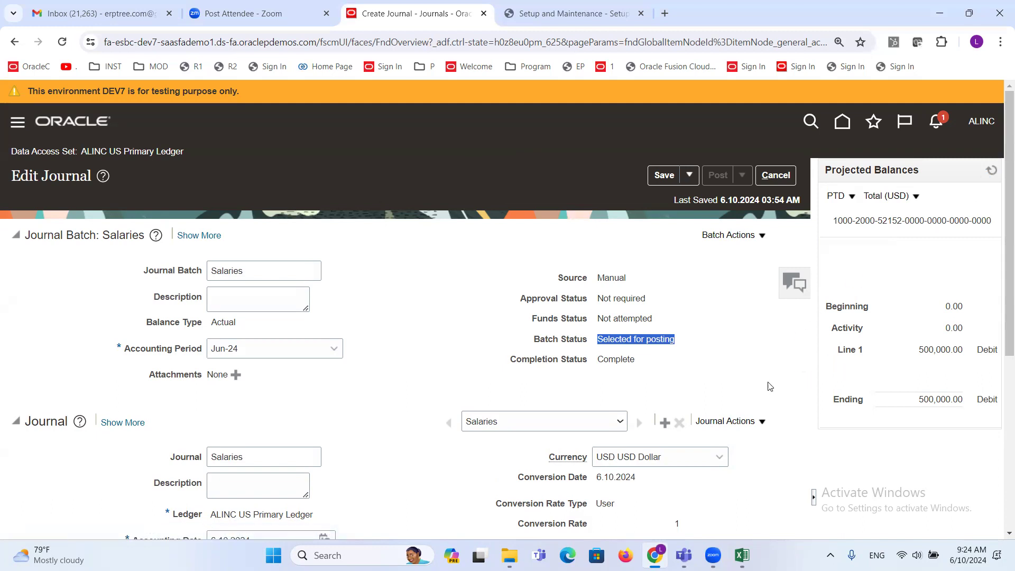
left_click(733, 374)
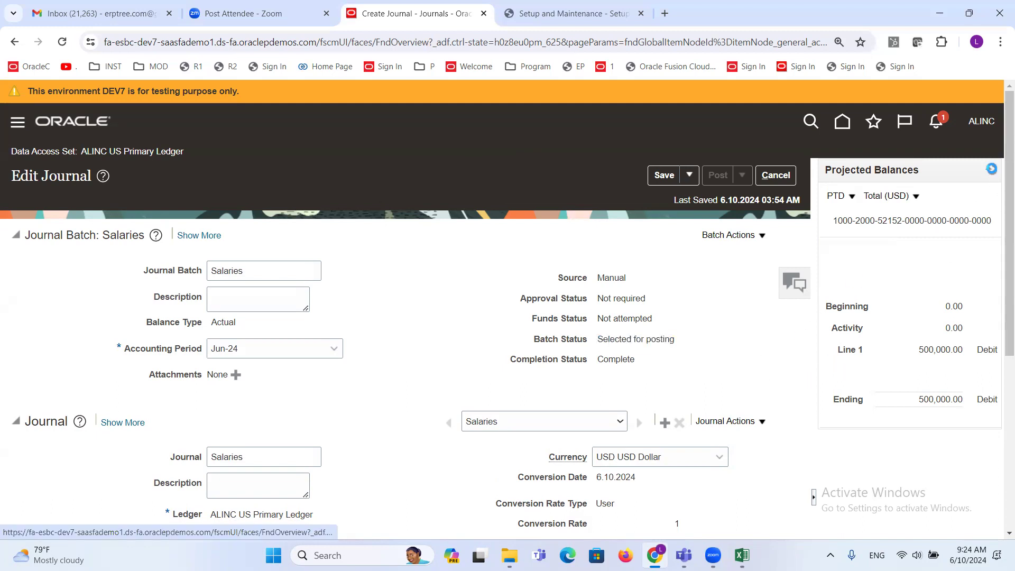
left_click(991, 168)
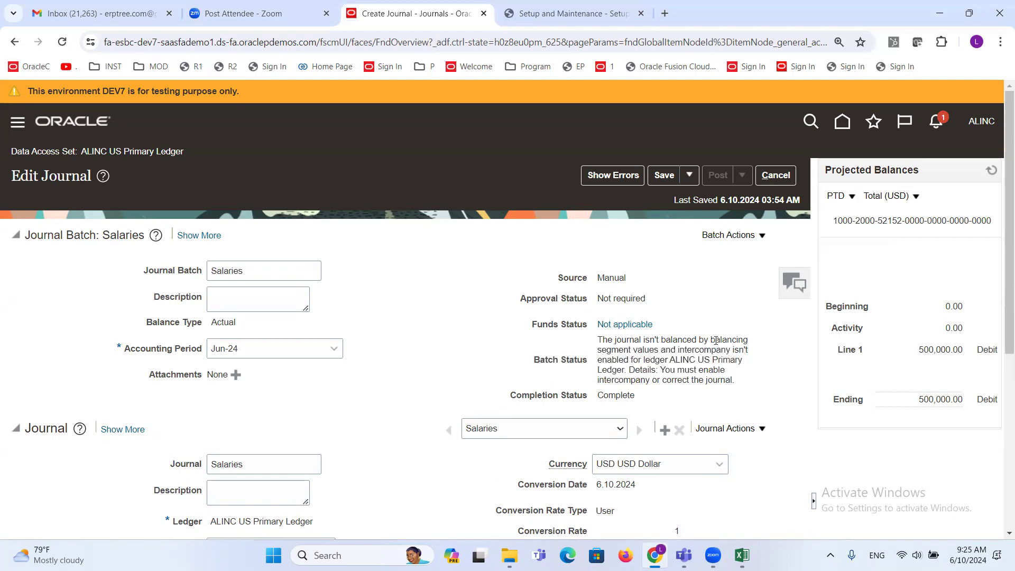
Read the explanation in the batch status and compare it with the company segments of journal lines 1 and 2
left_click_drag(661, 350, 597, 340)
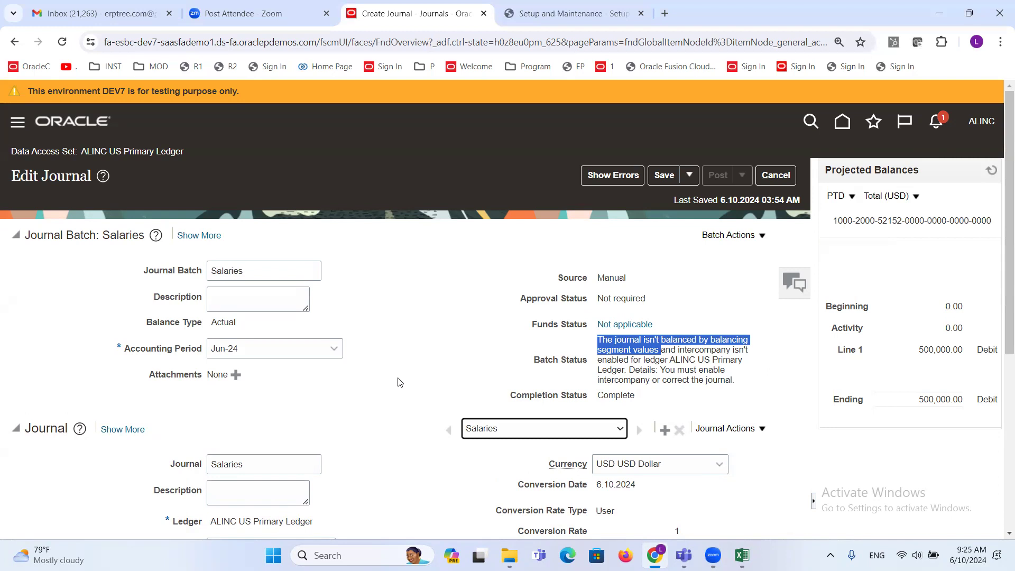
scroll(400, 382, "down", 5)
scroll(400, 381, "up", 1)
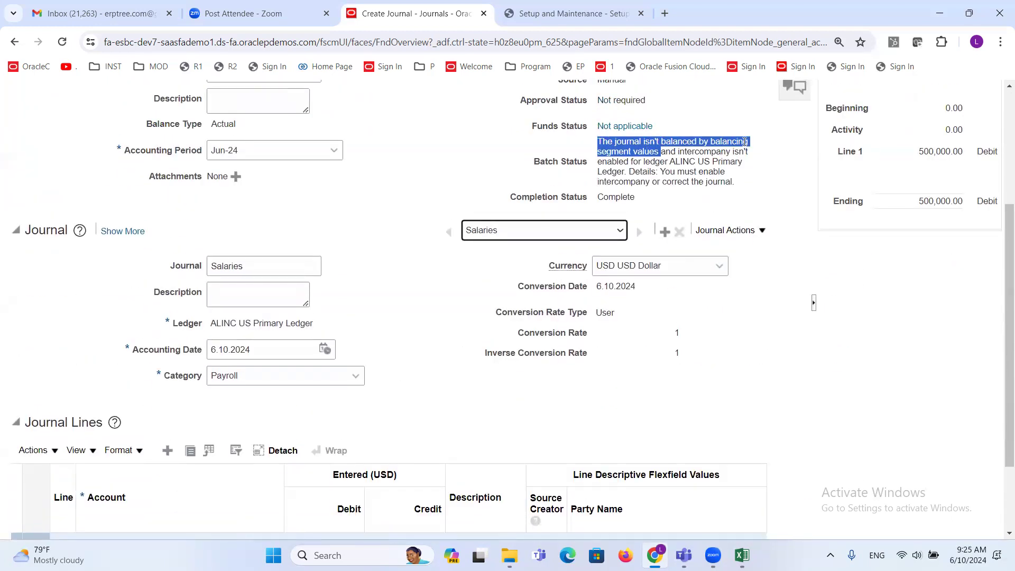
triple_click(633, 152)
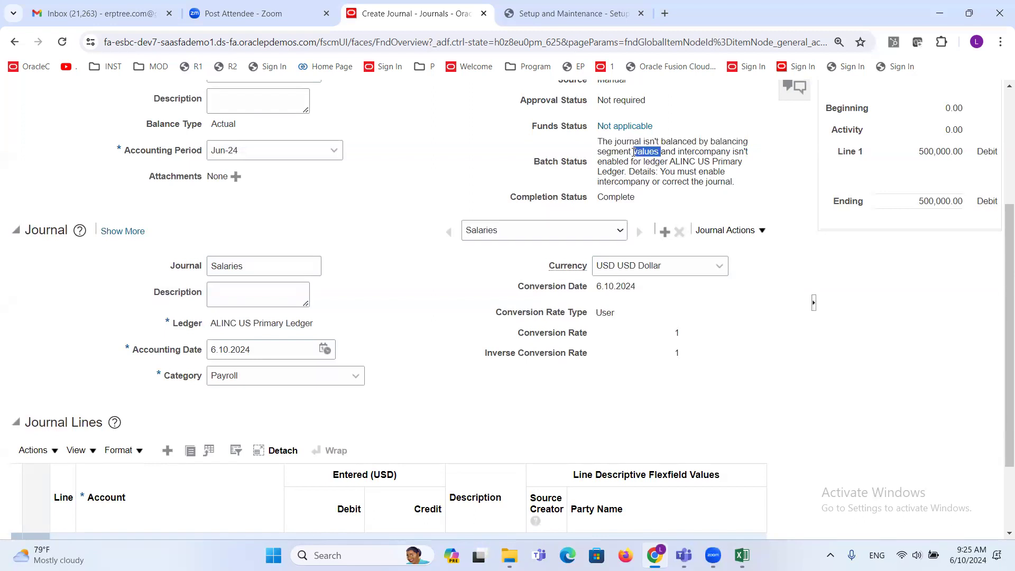
left_click(410, 273)
scroll(449, 335, "up", 1)
scroll(448, 335, "up", 4)
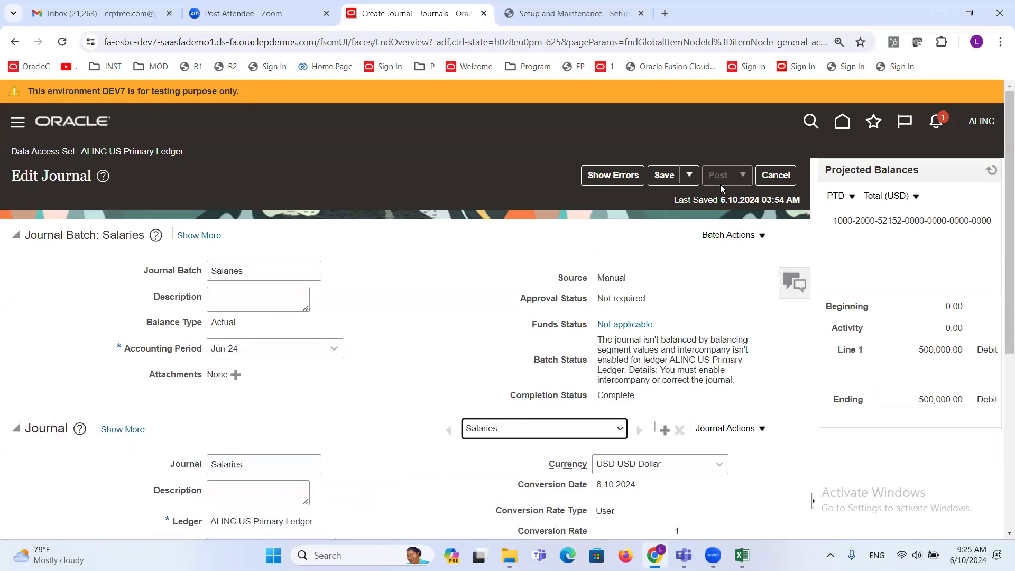
scroll(349, 370, "down", 5)
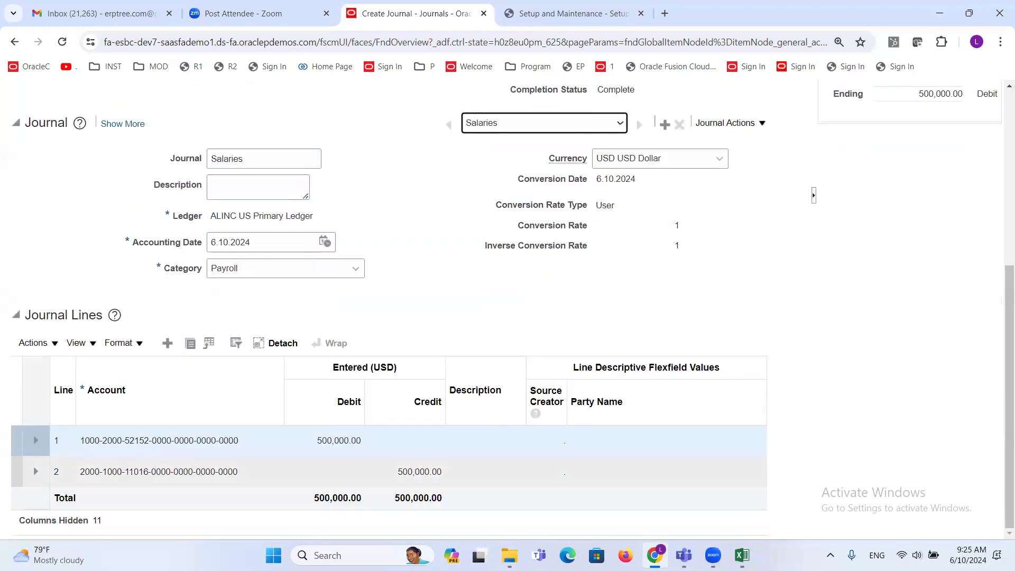
left_click(95, 476)
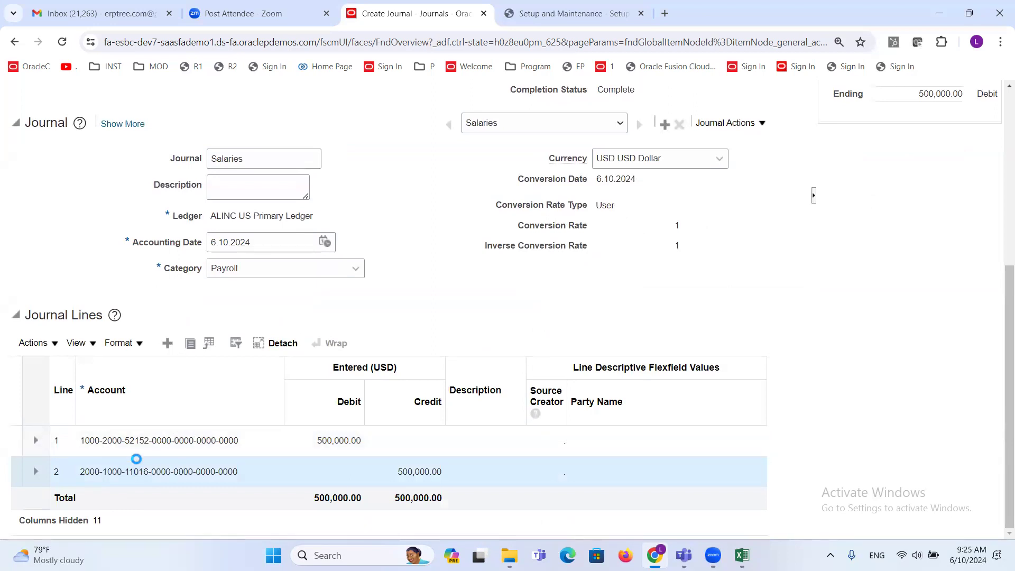
Close the Salaries journal and search Manage Journals for journals in the Jun-24 accounting period
left_click(315, 440)
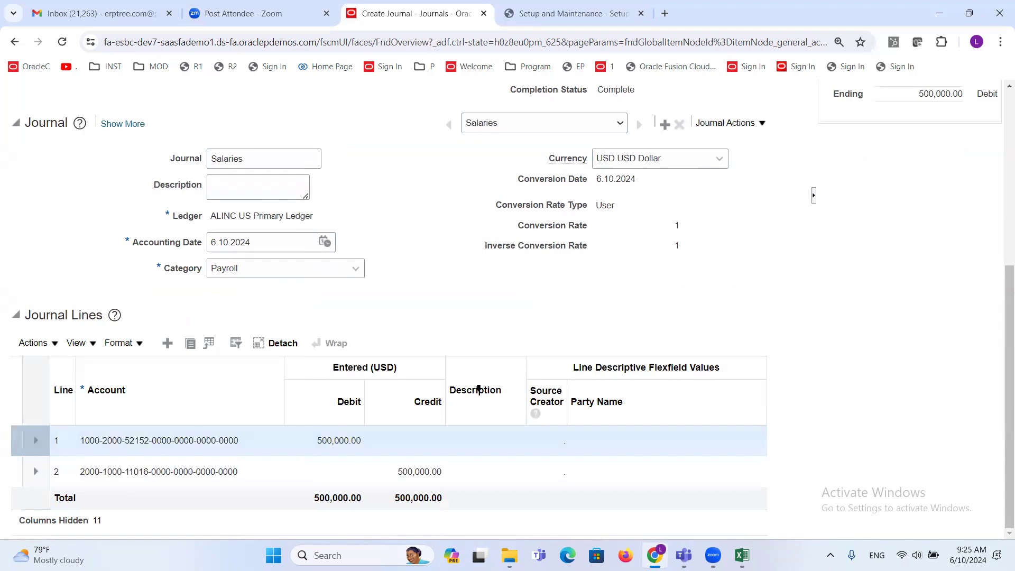
scroll(476, 388, "up", 5)
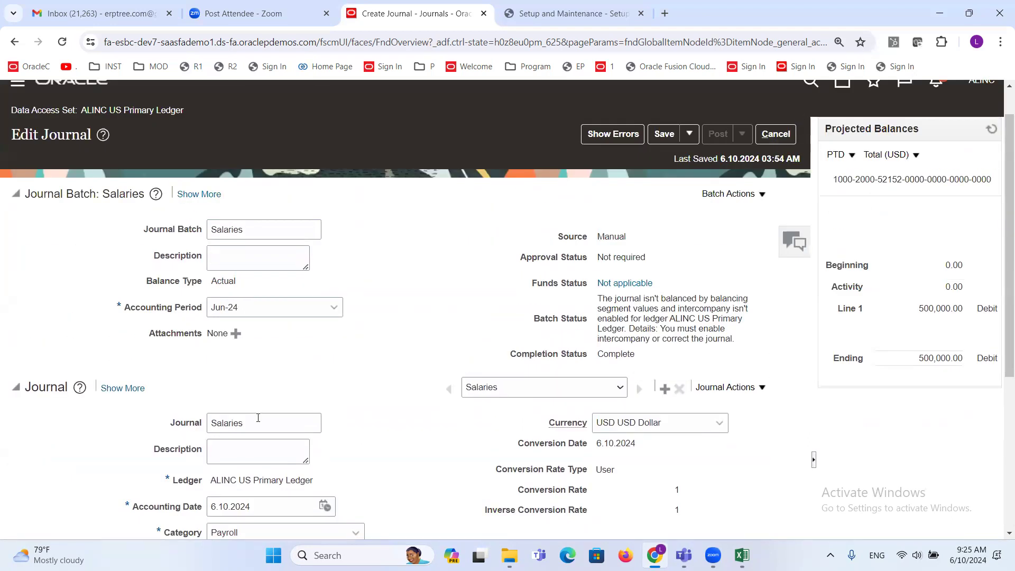
left_click(775, 134)
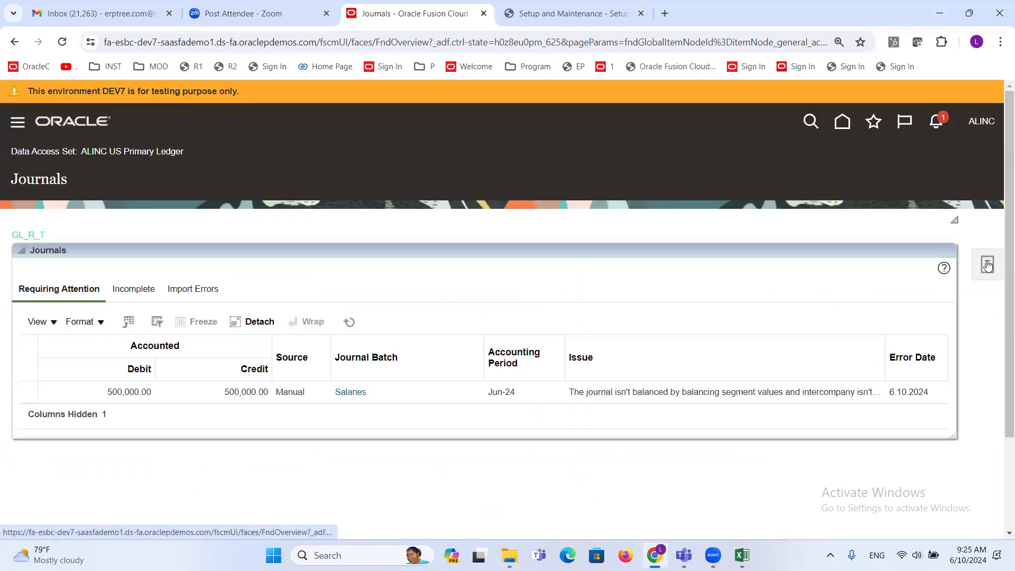
left_click(987, 264)
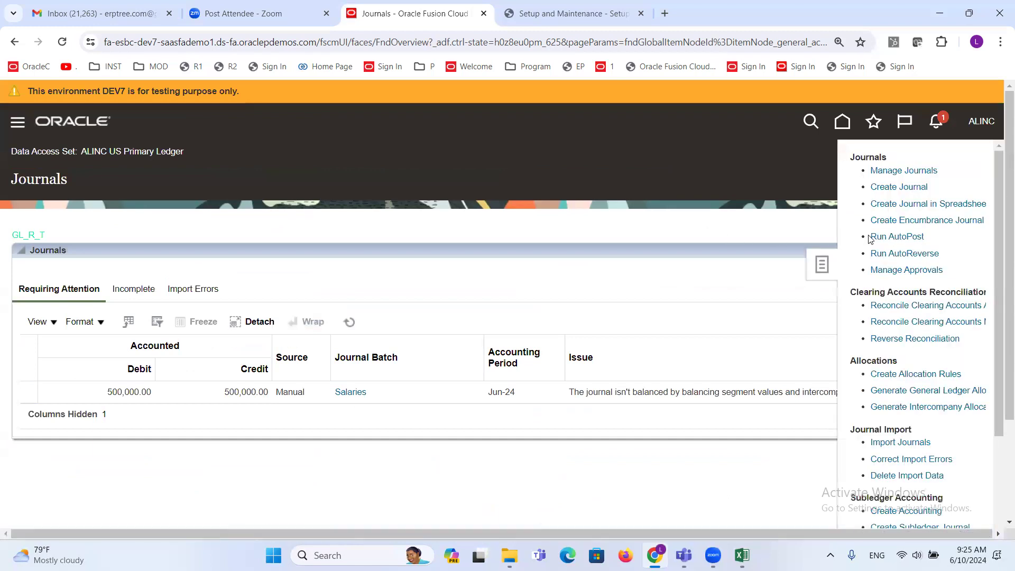
left_click(892, 170)
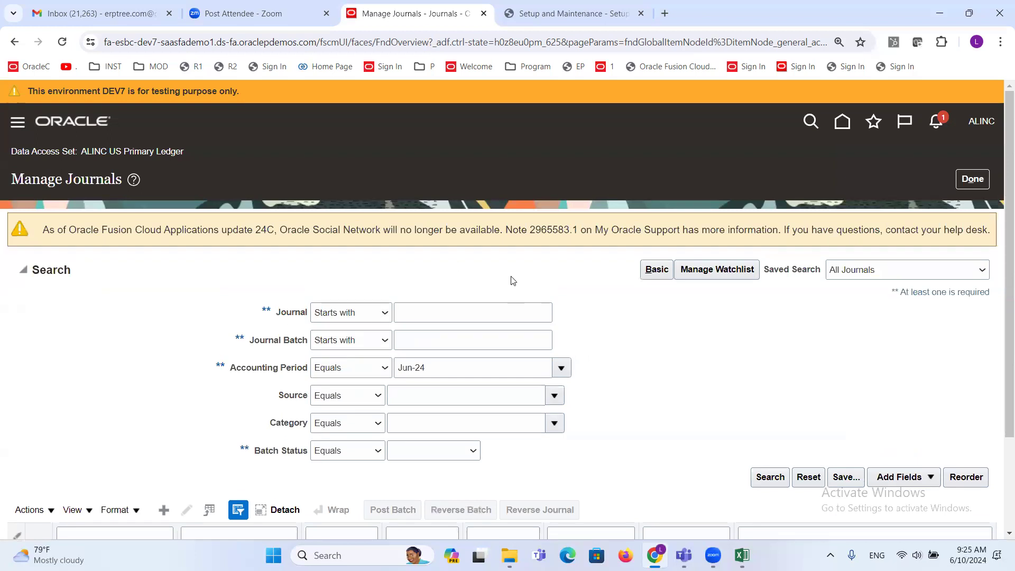
scroll(514, 274, "down", 1)
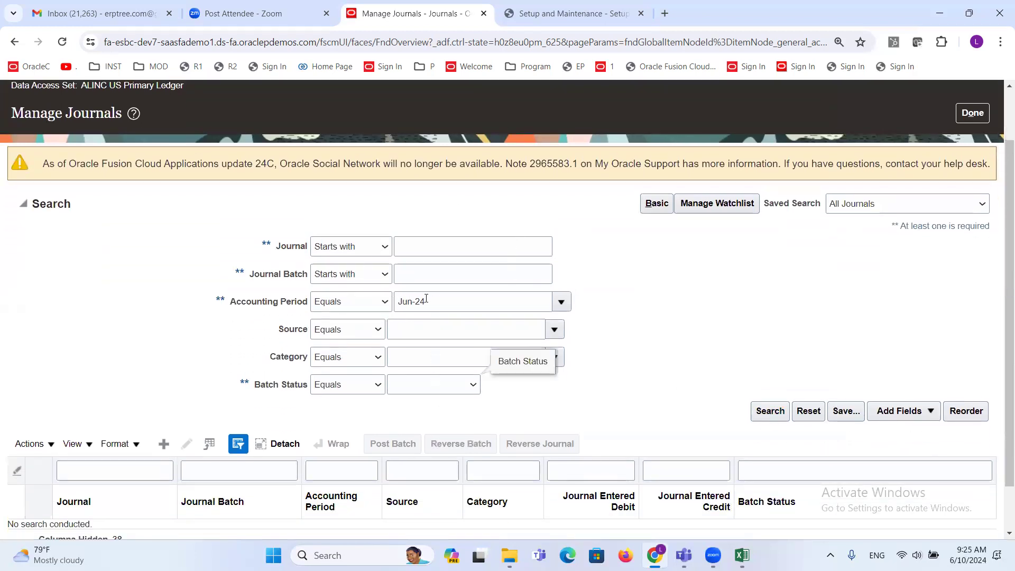
left_click(767, 415)
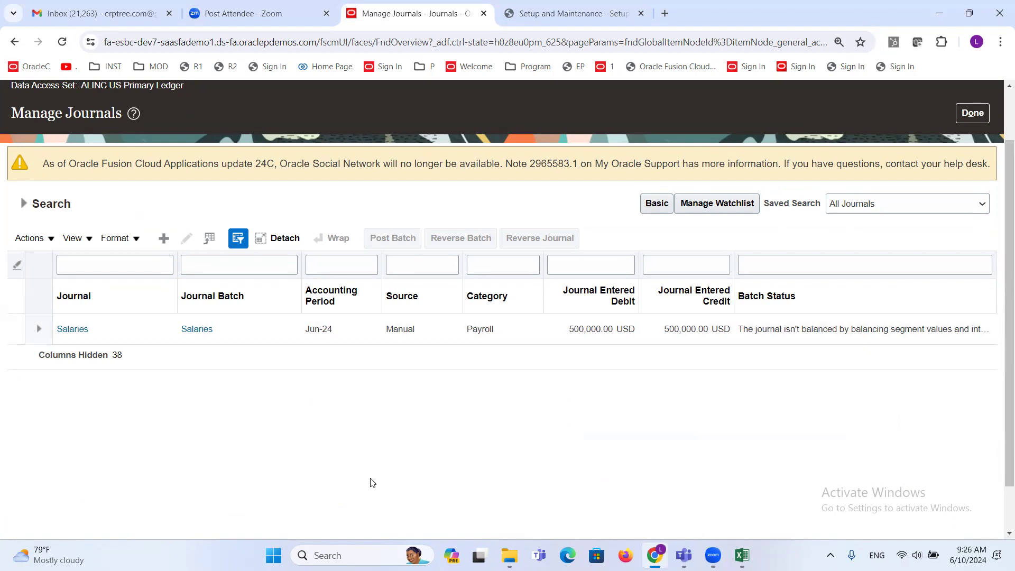
Open the Salaries journal for editing and change the company in journal line 2's account to 1000 ALINC Financial Services
left_click(138, 332)
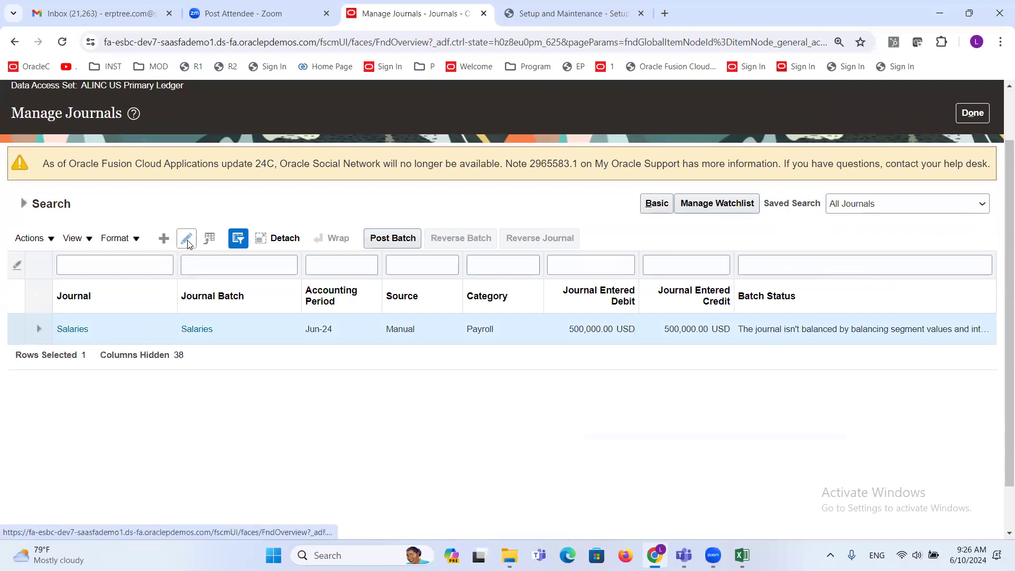
left_click(187, 240)
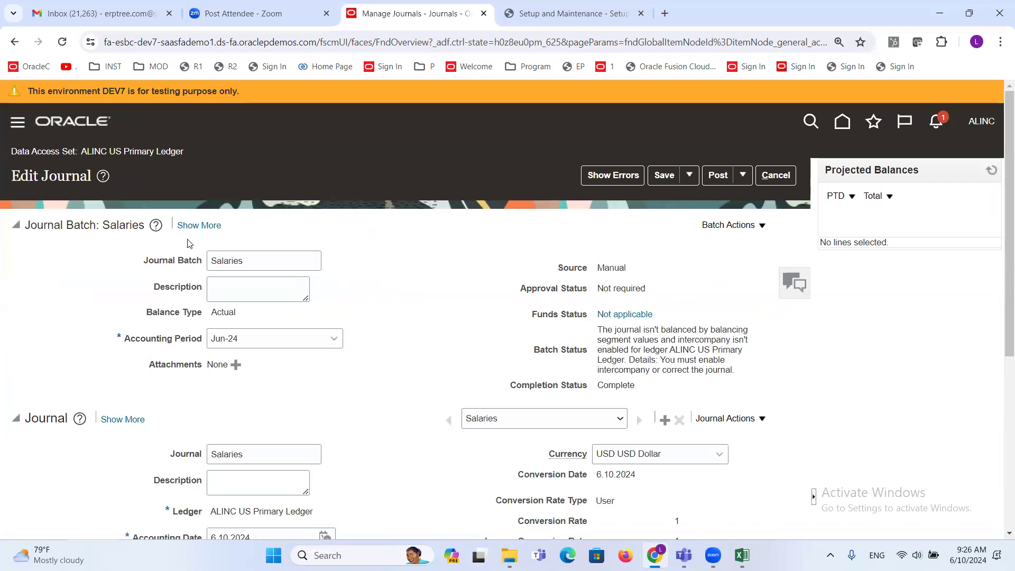
scroll(391, 304, "down", 6)
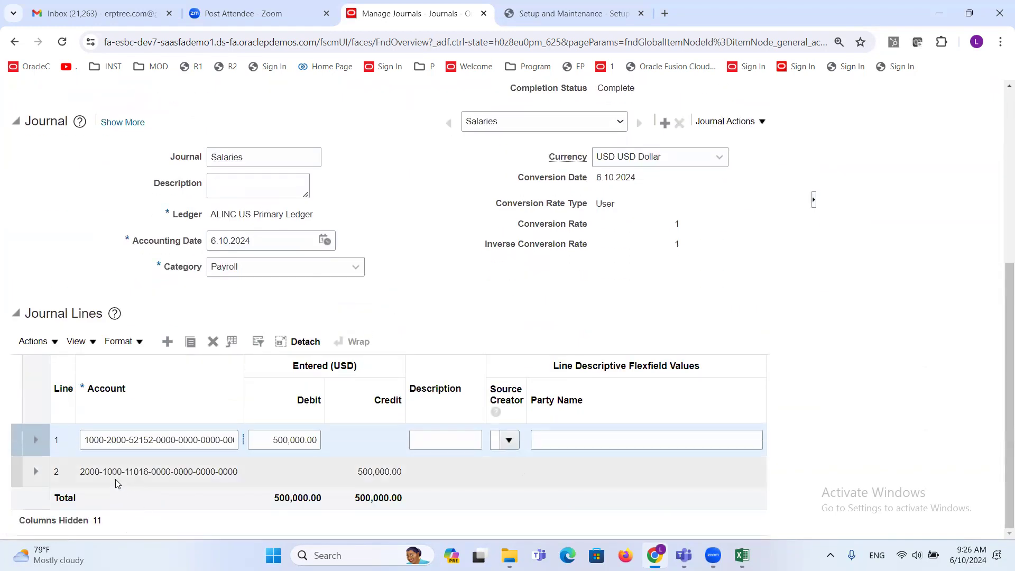
left_click(109, 472)
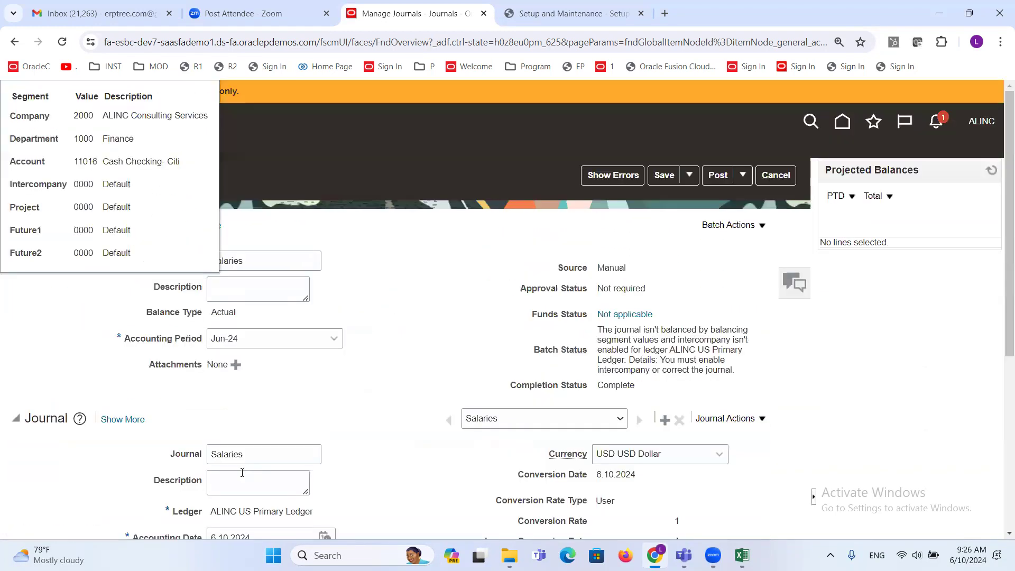
scroll(376, 407, "down", 6)
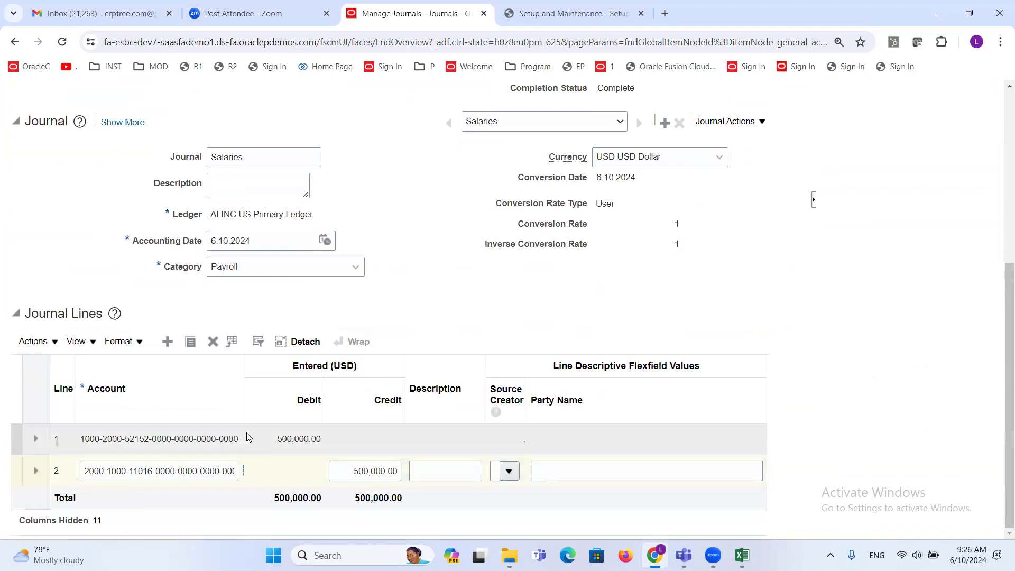
left_click_drag(244, 384, 277, 385)
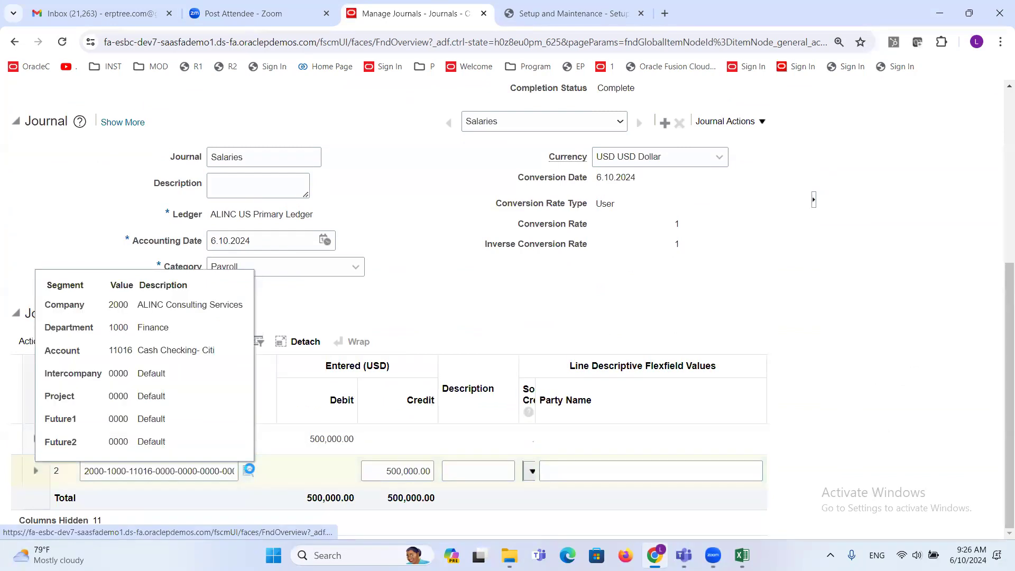
left_click(248, 471)
left_click(546, 233)
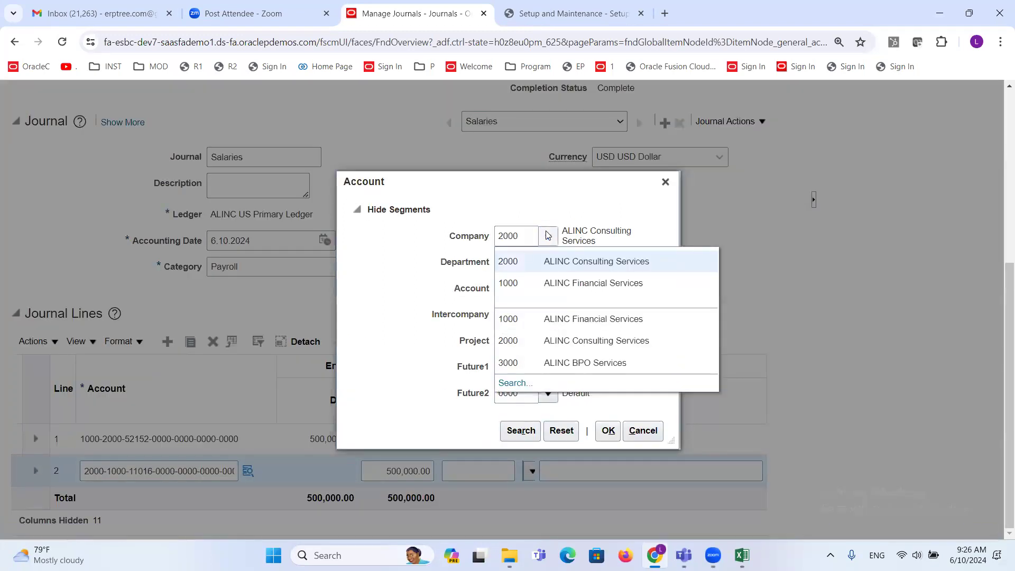
left_click(538, 282)
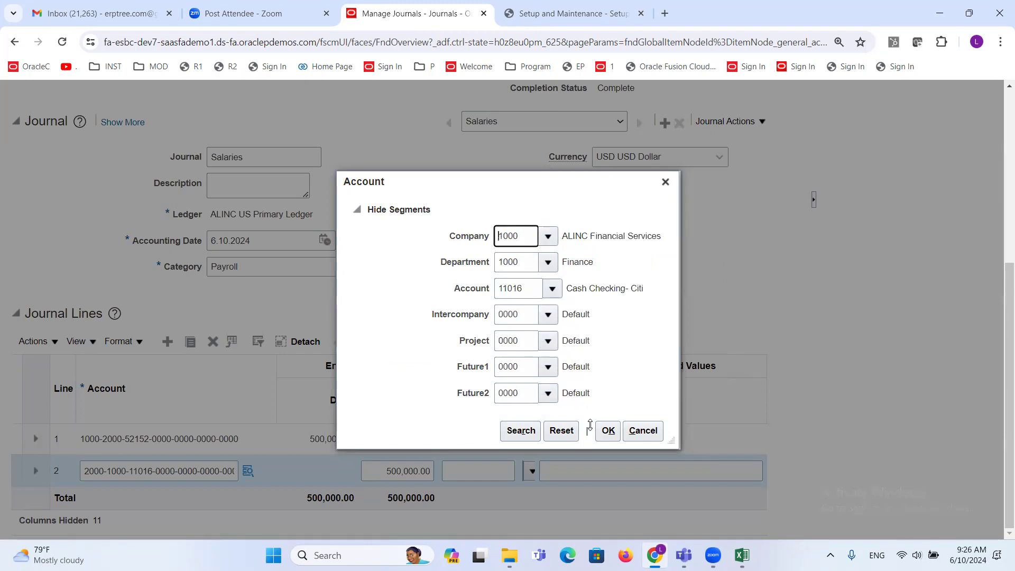
left_click(607, 439)
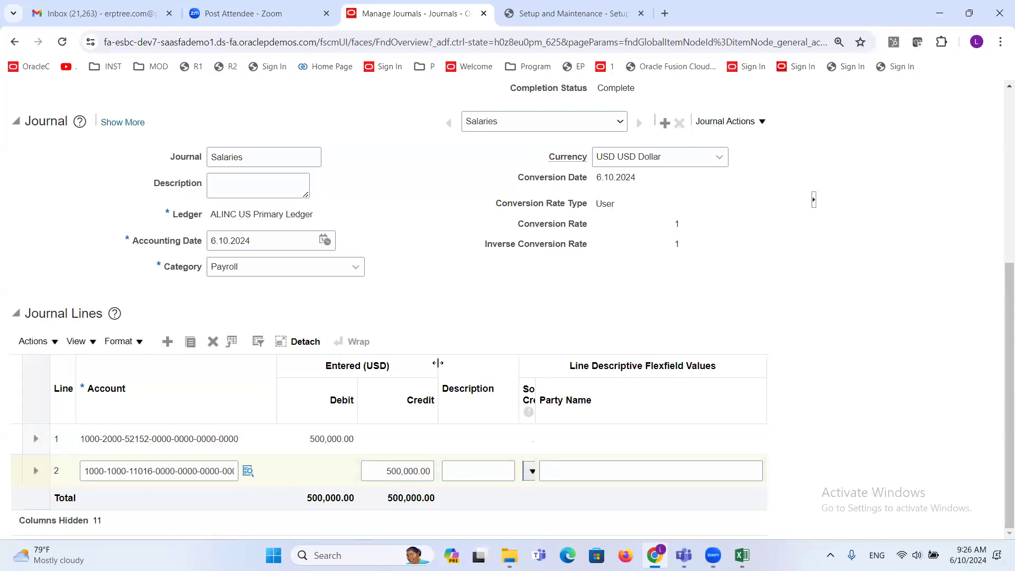
Set journal line 2's credit to 400,000 and save the batch, agreeing to continue with unequal debit and credit totals
left_click(389, 471)
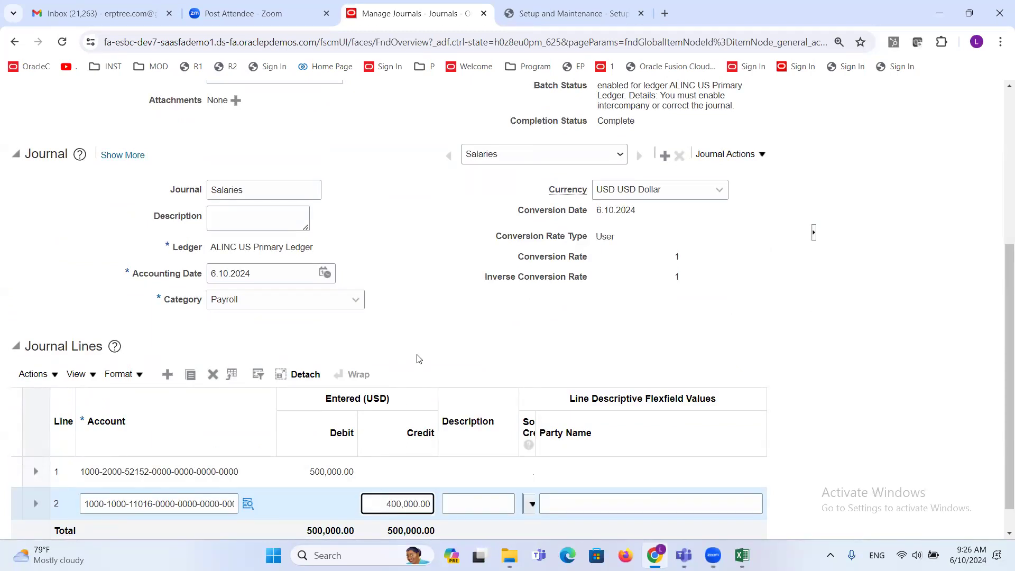
left_click(423, 337)
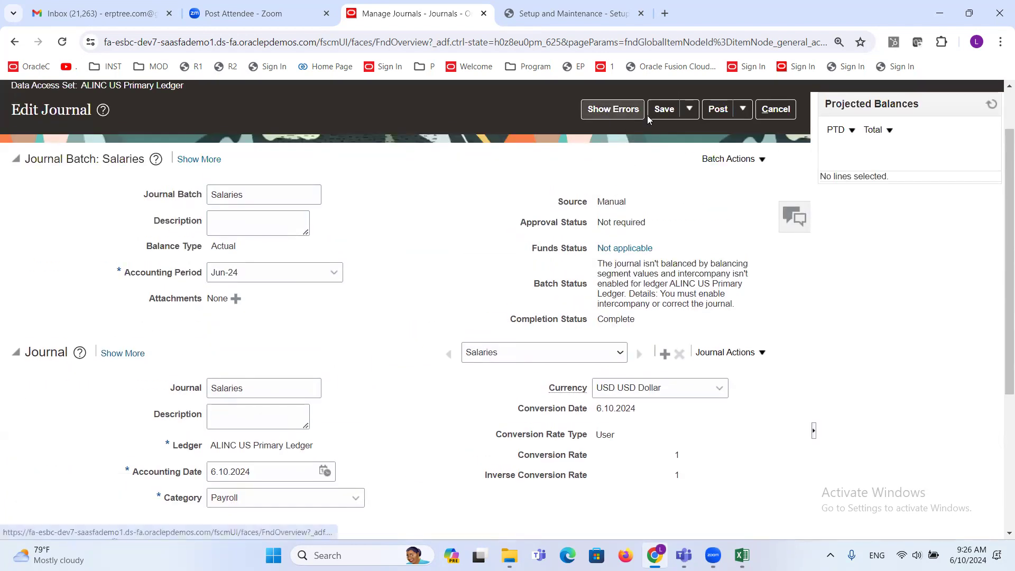
left_click(665, 108)
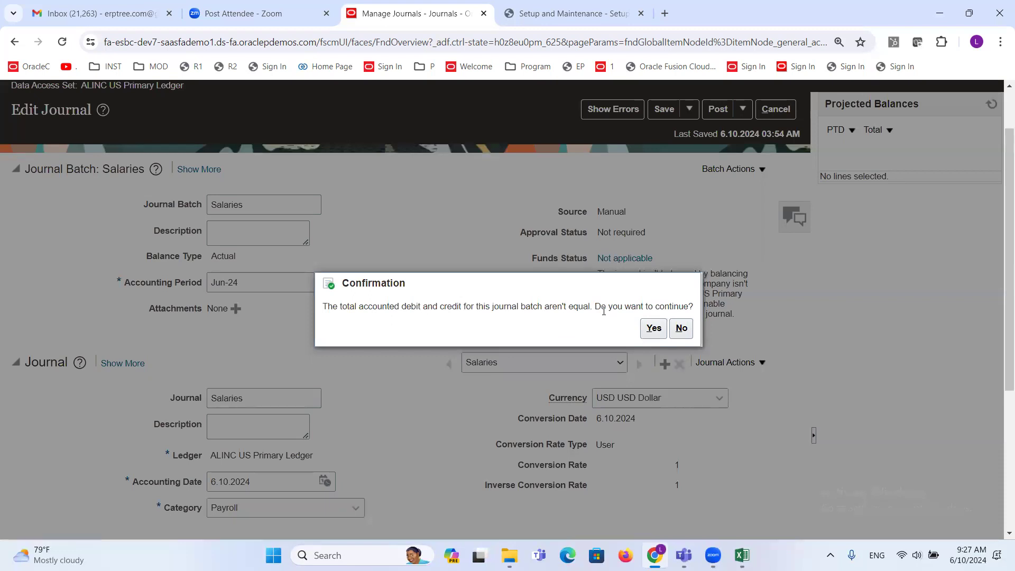
left_click(653, 329)
scroll(528, 308, "up", 1)
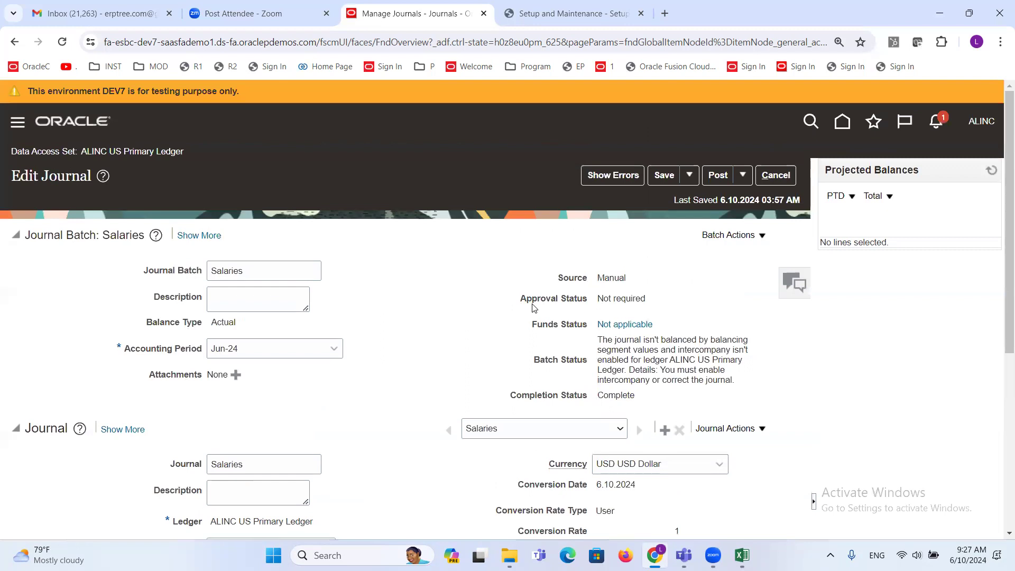
Submit the Salaries batch for posting, agreeing to continue with unequal totals, and close the process confirmation
left_click(714, 177)
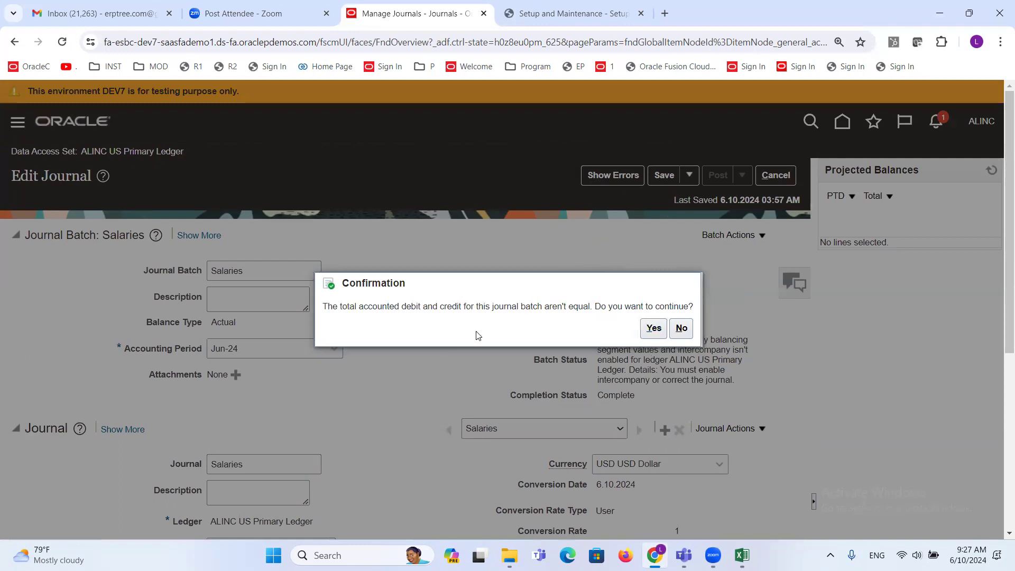
left_click(654, 328)
left_click(579, 327)
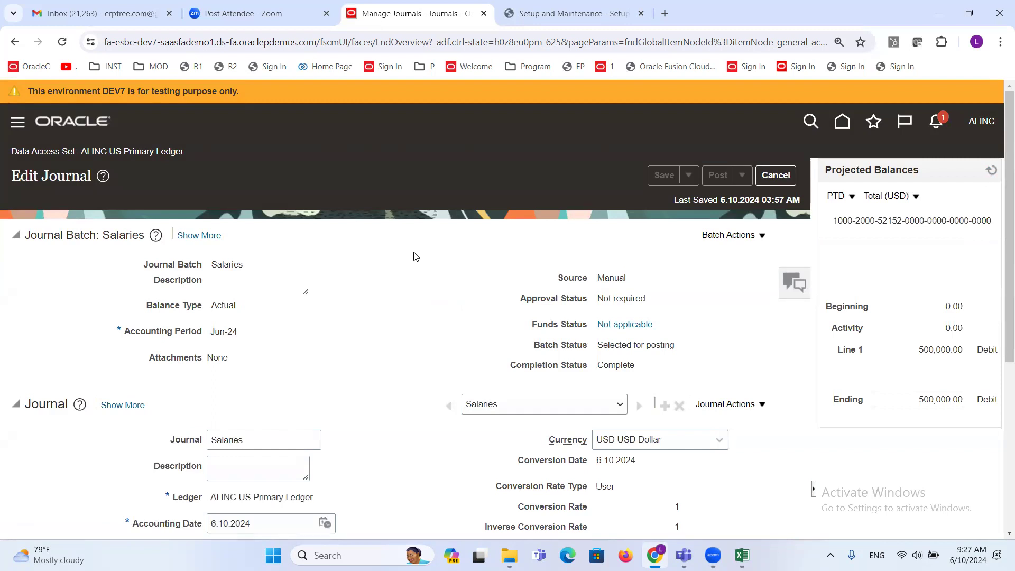
Refresh the projected balances, read the batch status explanation and compare it with the debit and credit of the journal lines
left_click(991, 170)
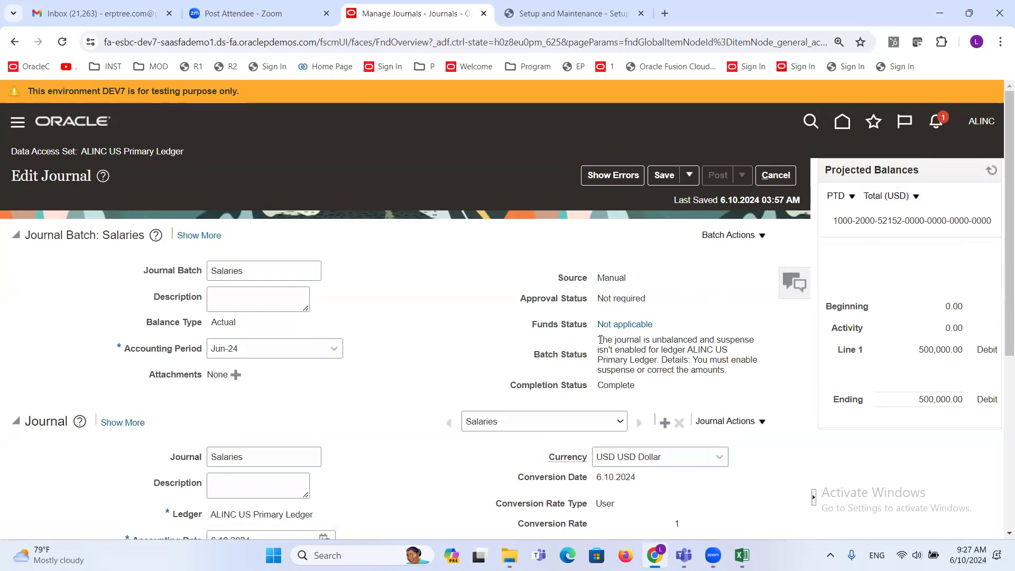
left_click_drag(600, 340, 697, 340)
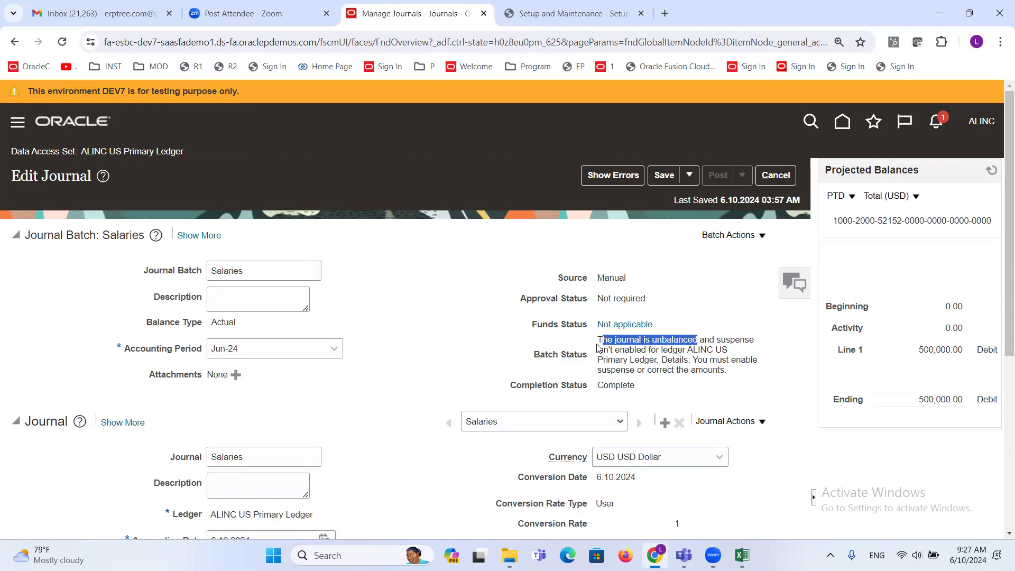
left_click_drag(597, 339, 535, 354)
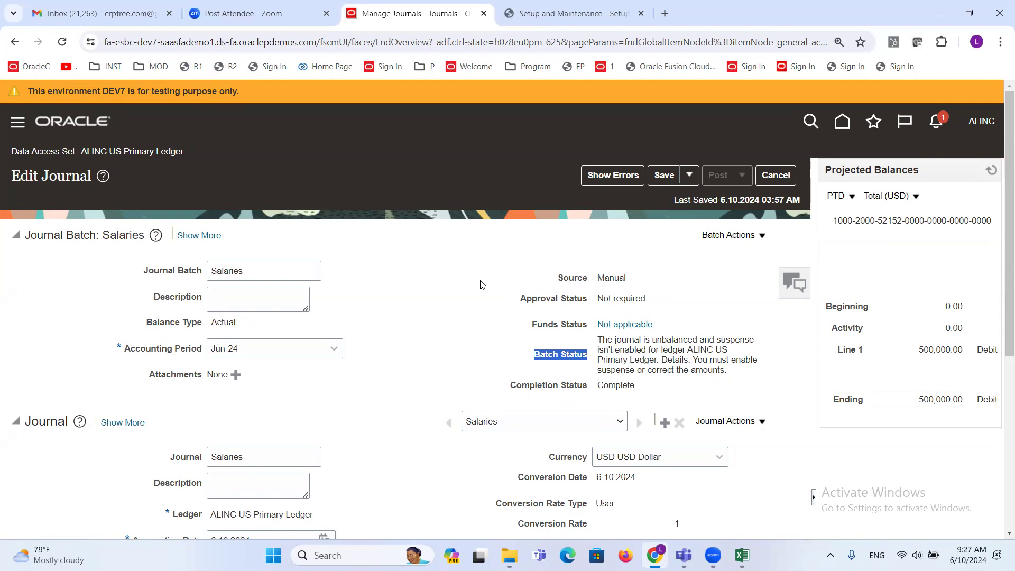
scroll(481, 285, "down", 6)
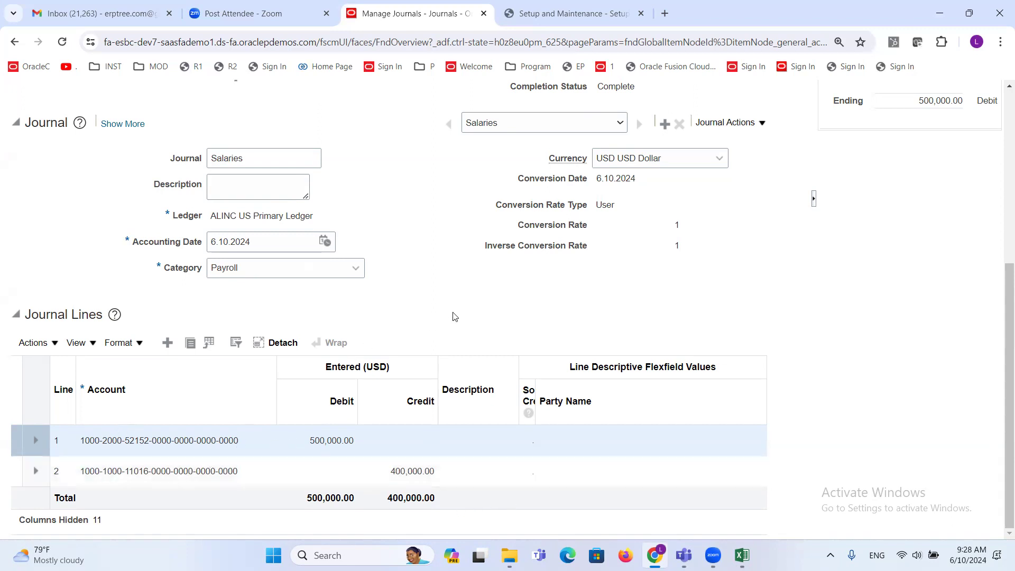
scroll(442, 316, "up", 5)
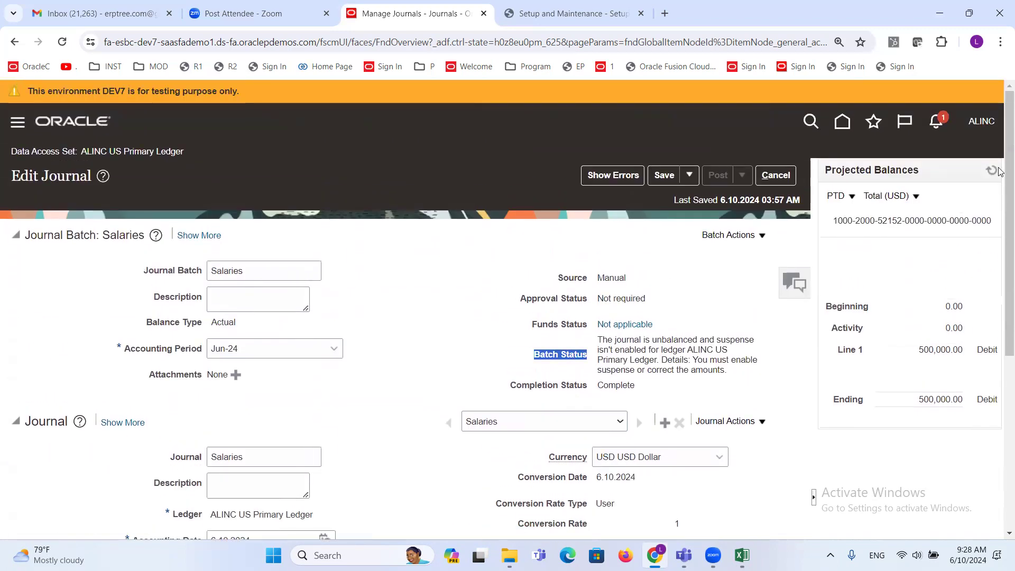
left_click(992, 170)
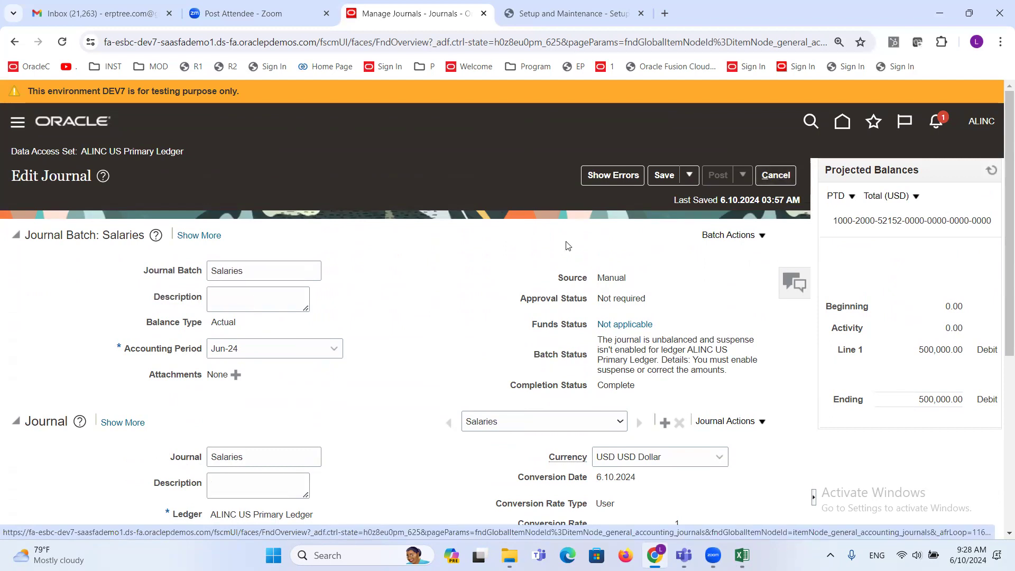
scroll(304, 330, "down", 5)
left_click(375, 504)
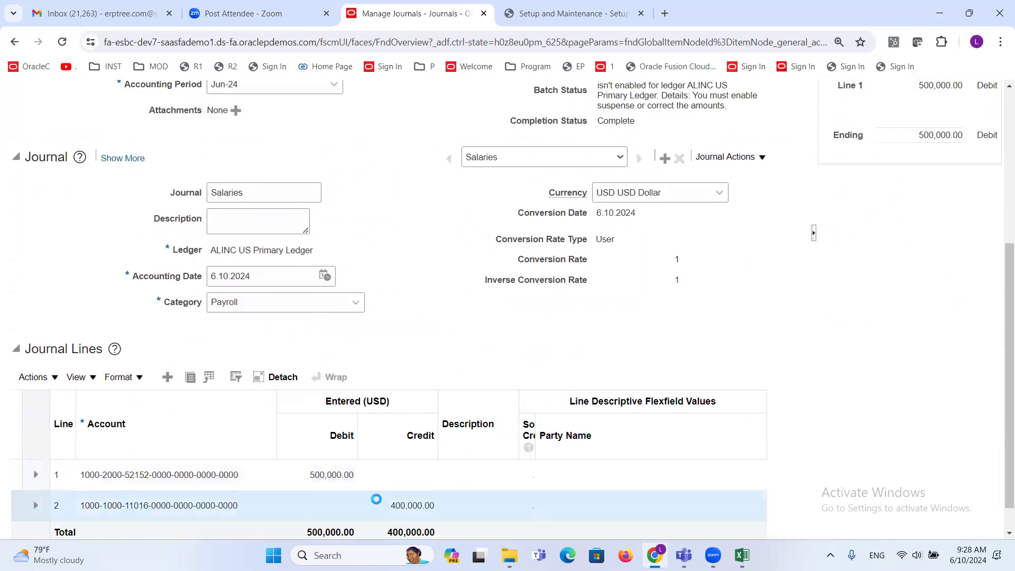
scroll(428, 332, "up", 5)
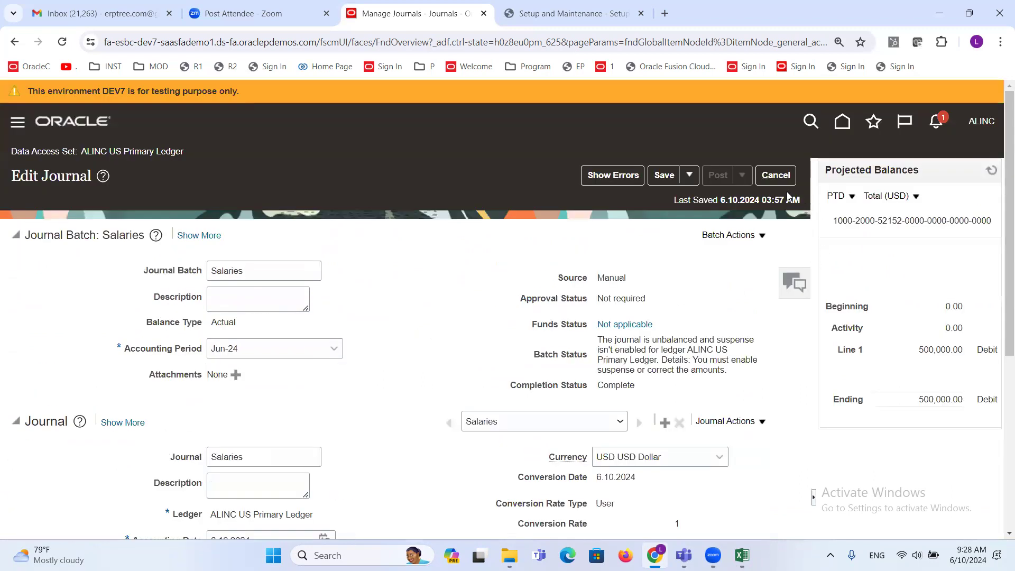
Close the journal, rerun the Manage Journals search and reopen the Salaries journal at its journal lines
left_click(776, 176)
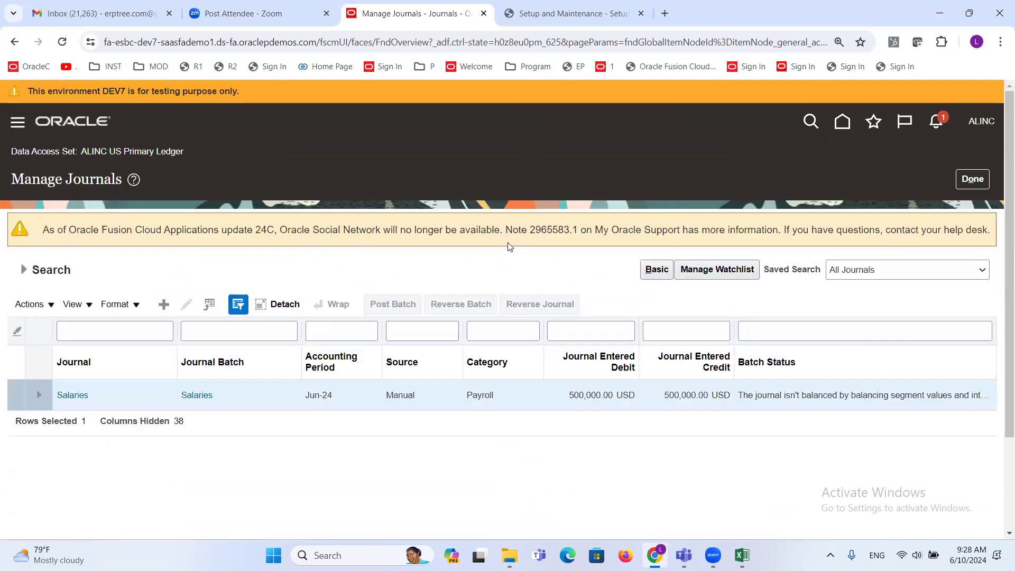
left_click(23, 269)
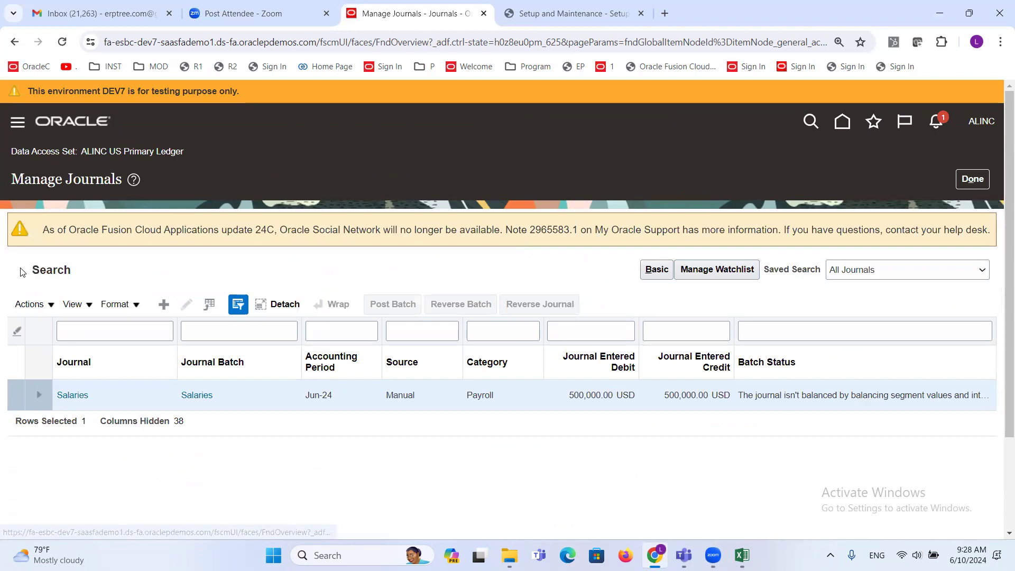
left_click(768, 478)
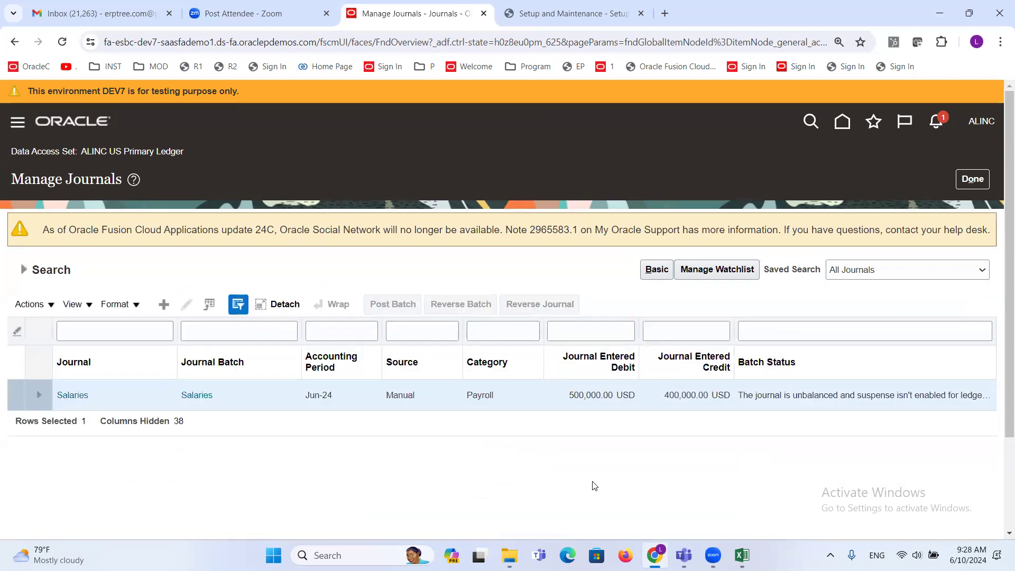
left_click(73, 397)
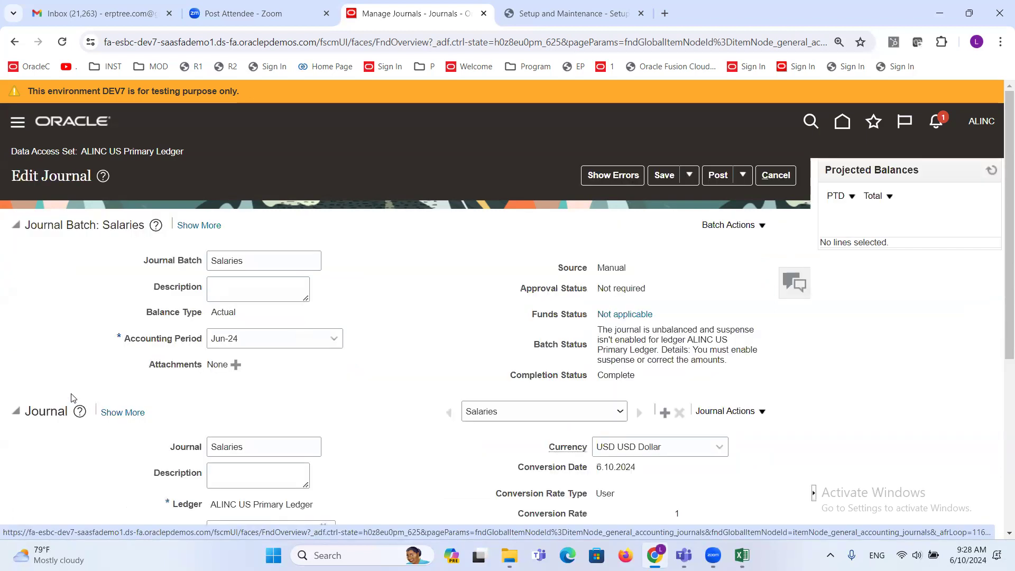
scroll(400, 283, "down", 5)
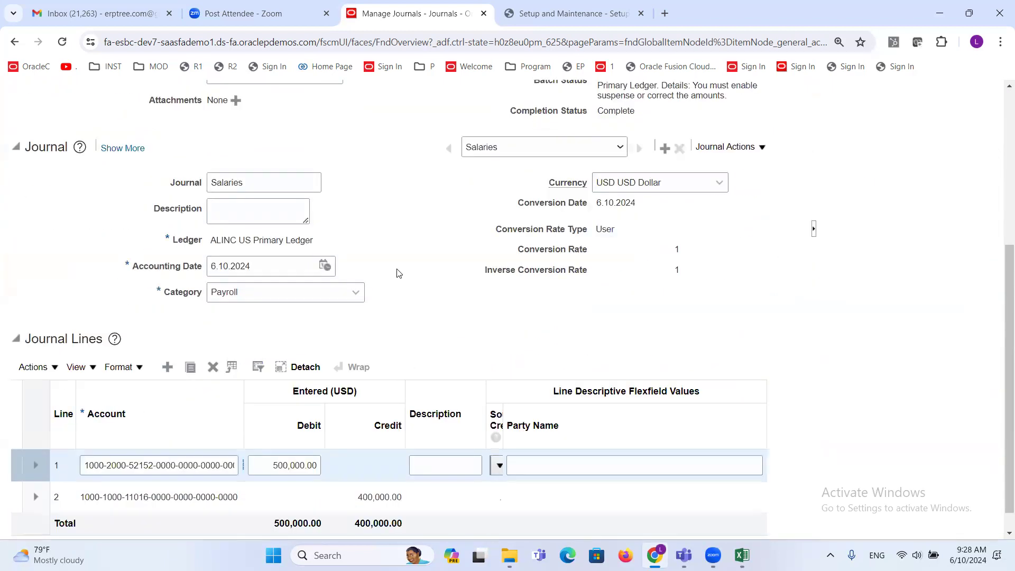
Set the credit of journal line 2 on the Salaries journal to 500,000
left_click(351, 497)
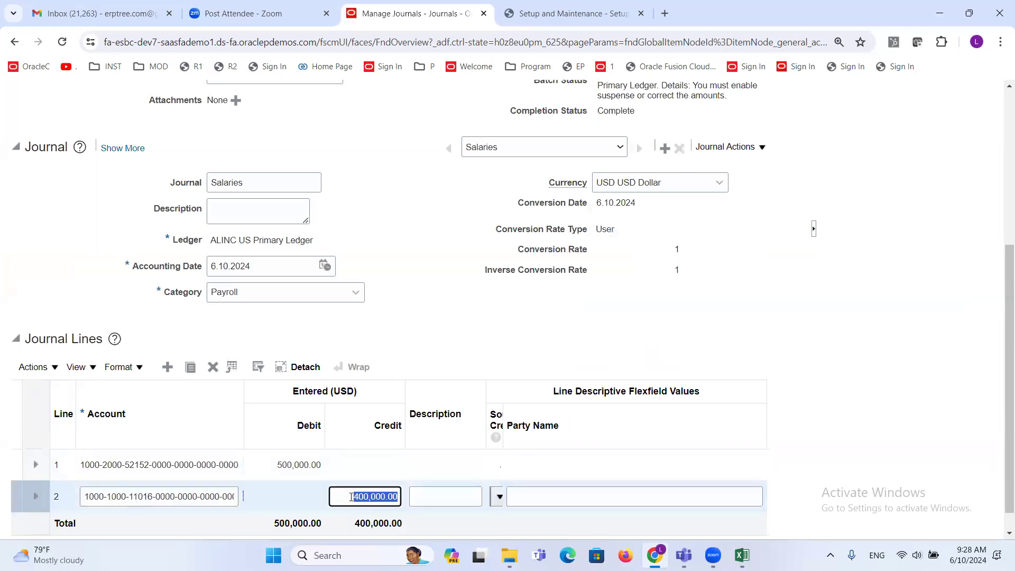
left_click(353, 496)
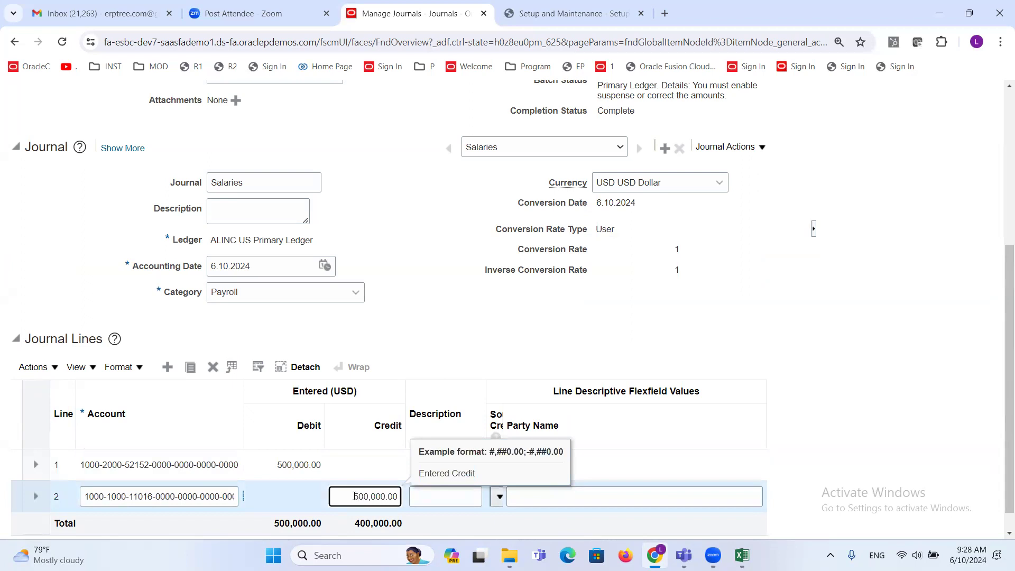
left_click(539, 311)
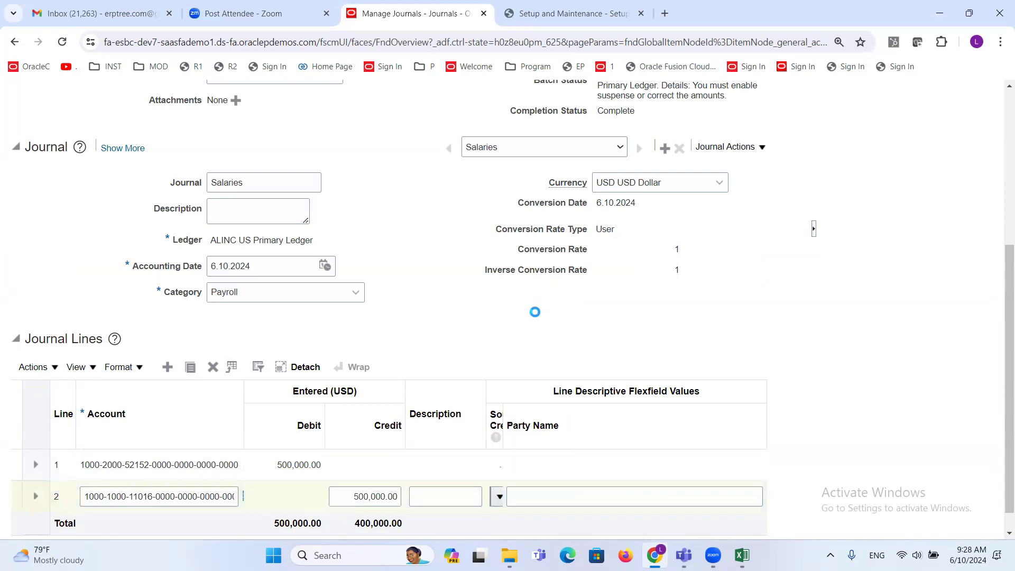
scroll(431, 357, "up", 5)
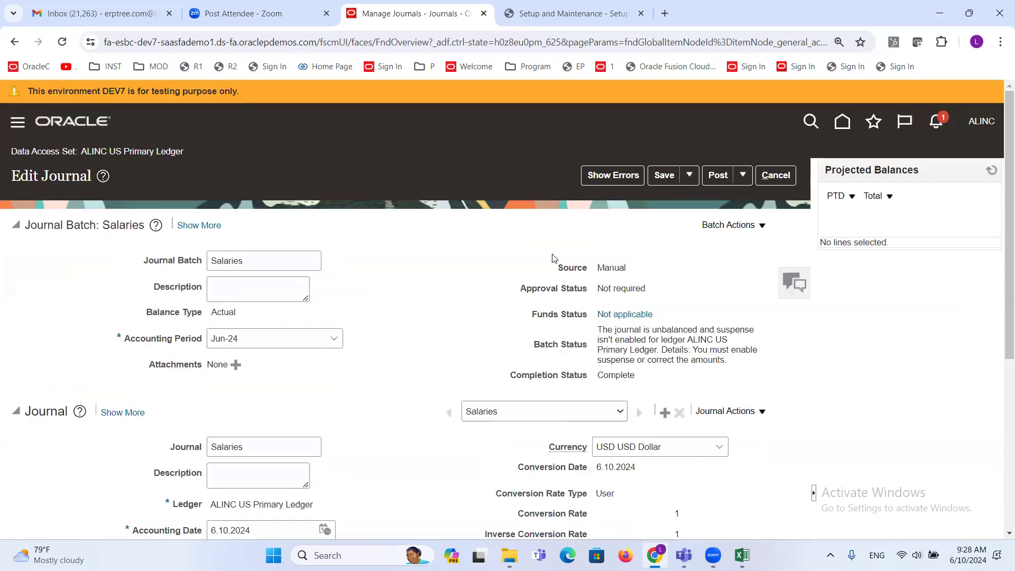
Save the Salaries batch, submit it for posting and close the process confirmation
left_click(664, 177)
left_click(718, 175)
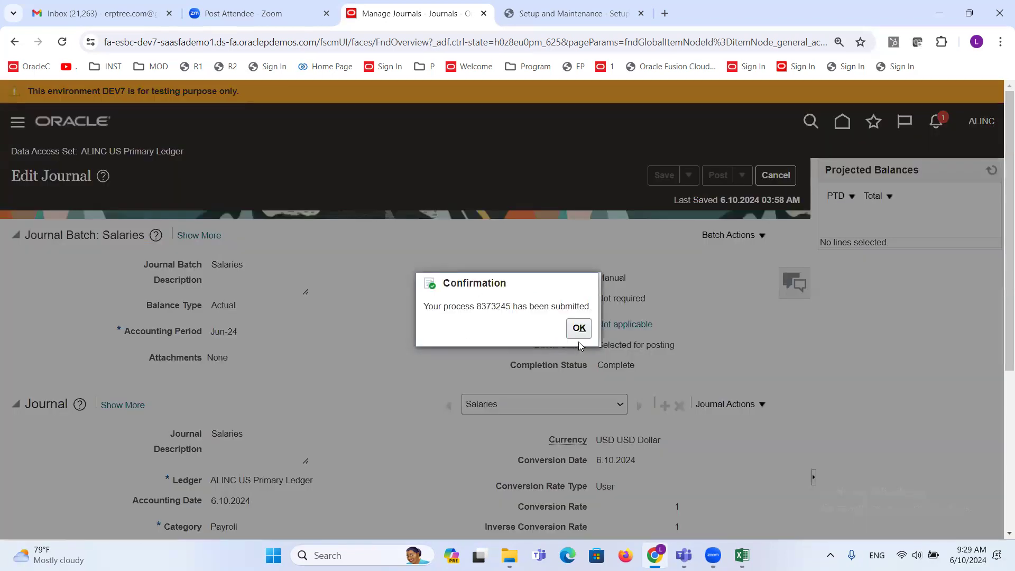
left_click(578, 337)
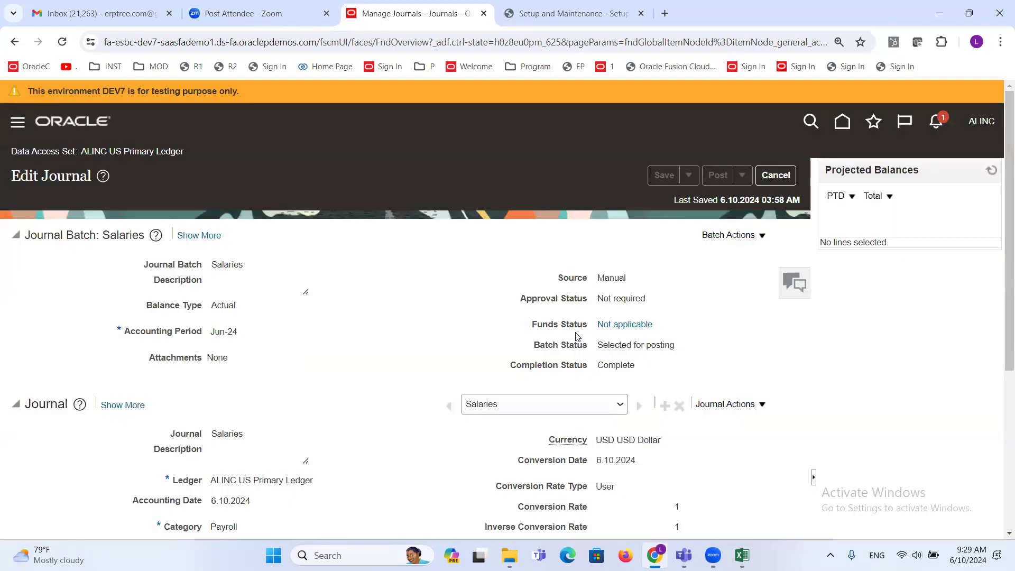
Refresh the account balances repeatedly to check the posting progress of the Salaries batch
left_click(991, 171)
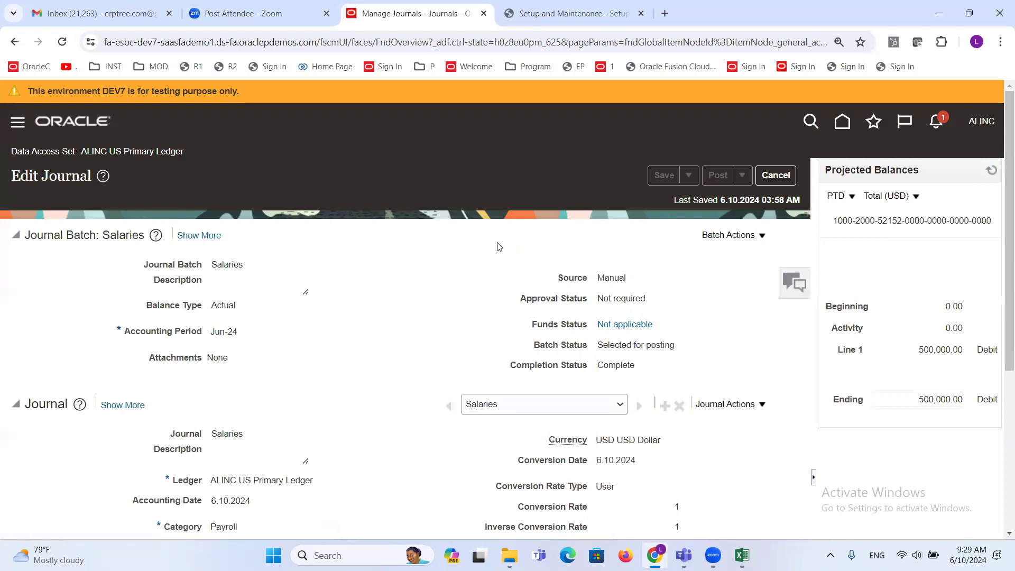
left_click(990, 172)
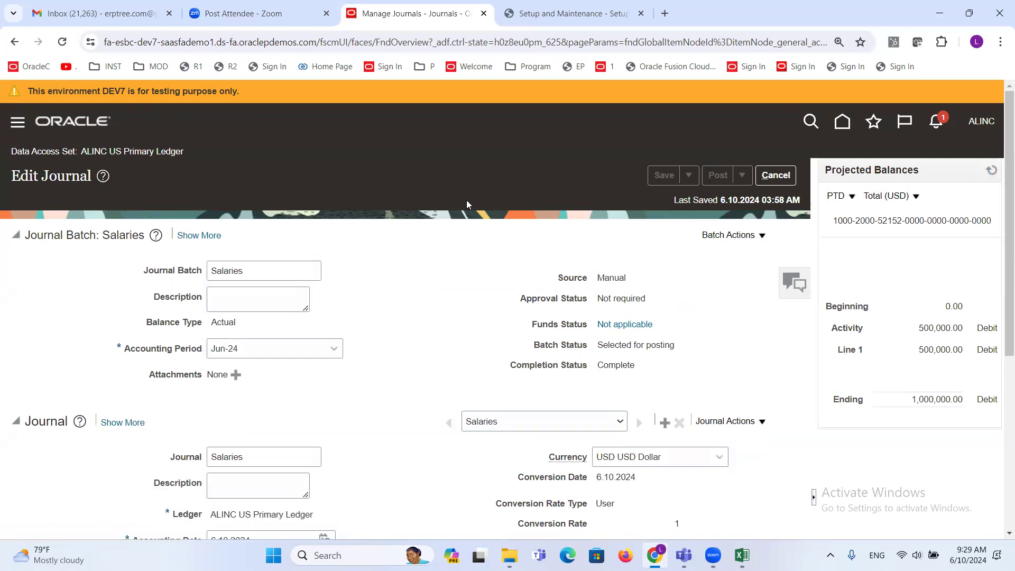
left_click(992, 171)
left_click(991, 170)
left_click(993, 169)
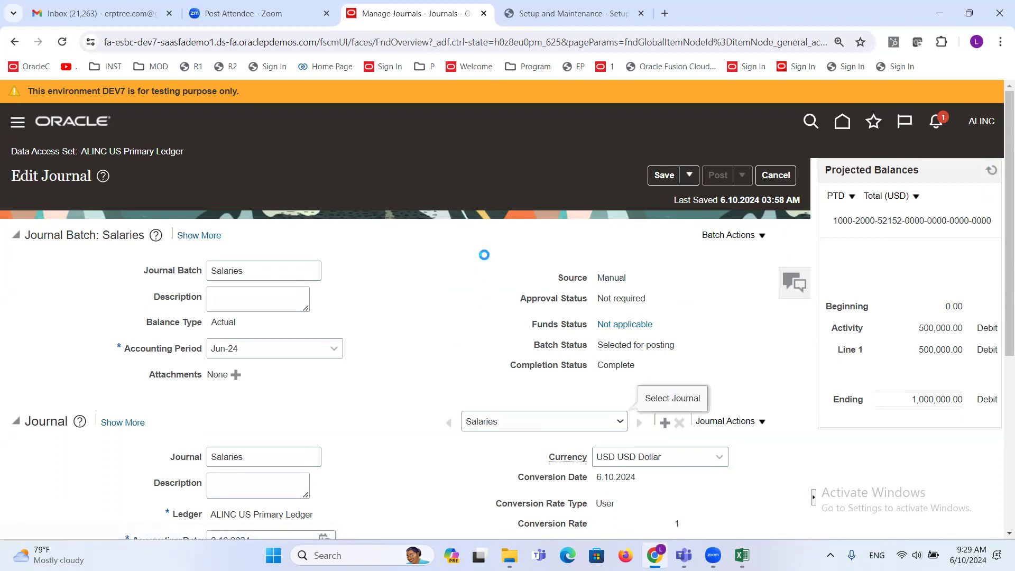
left_click(991, 171)
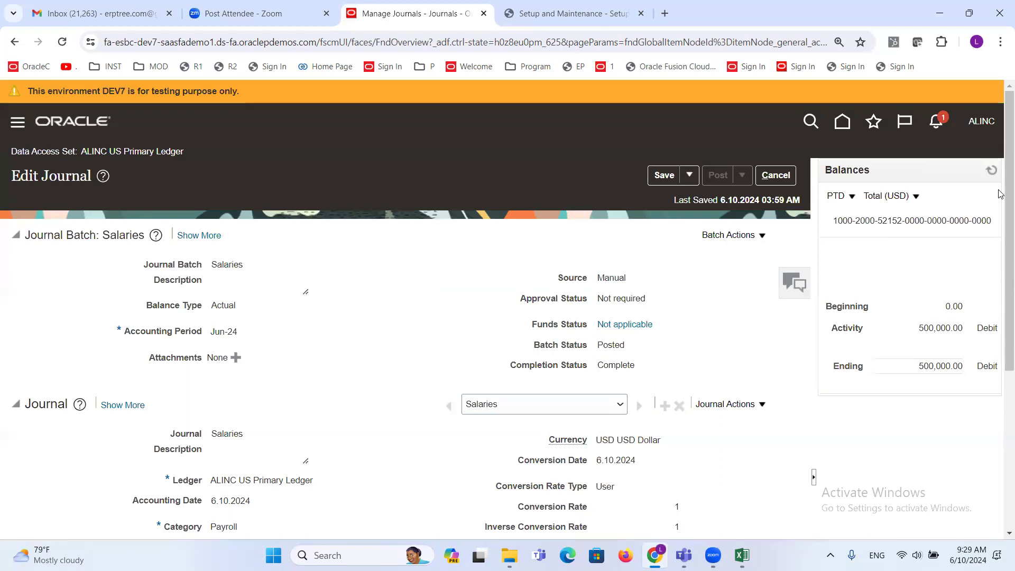
left_click(992, 171)
Review the Salaries batch status, the save and post options, and the debit and credit of the journal lines
scroll(363, 237, "down", 1)
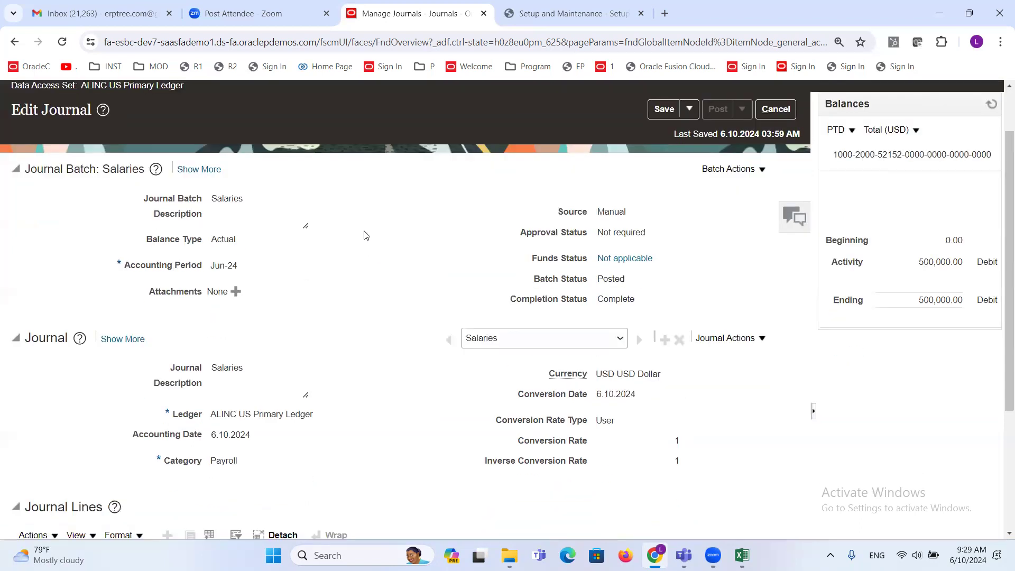
double_click(615, 279)
scroll(347, 367, "down", 3)
left_click(335, 441)
scroll(356, 349, "up", 5)
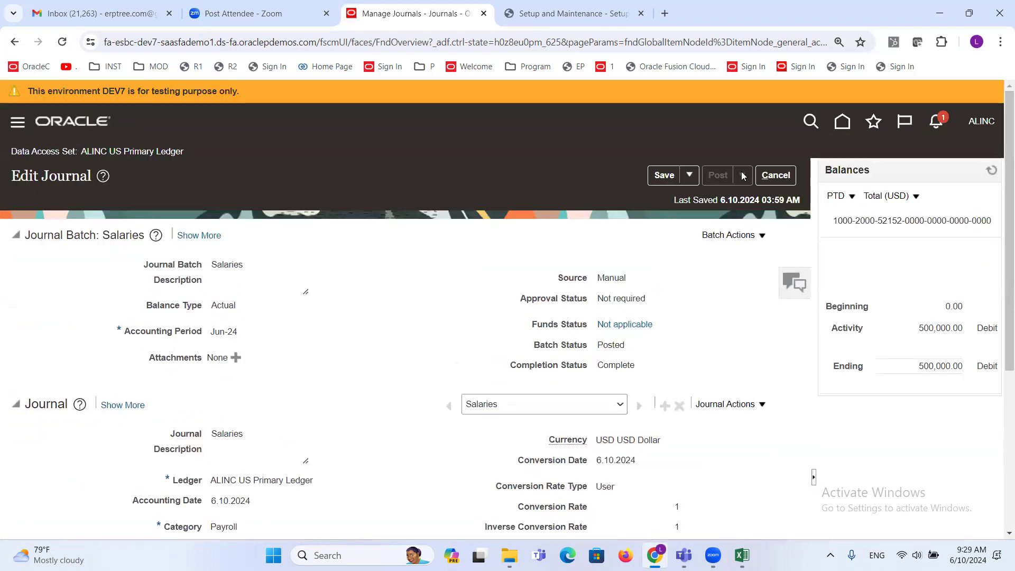
scroll(325, 308, "down", 1)
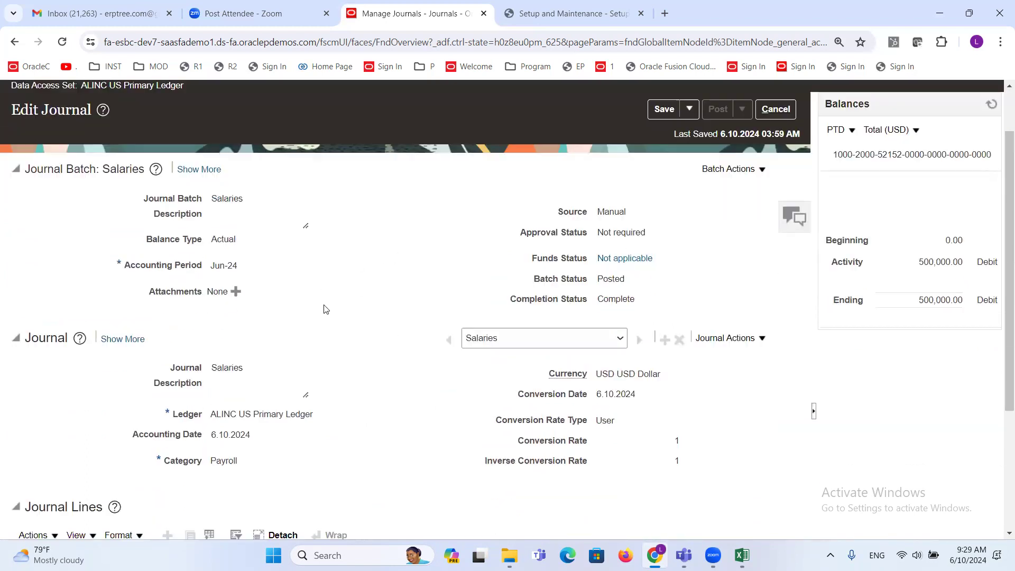
scroll(326, 309, "down", 3)
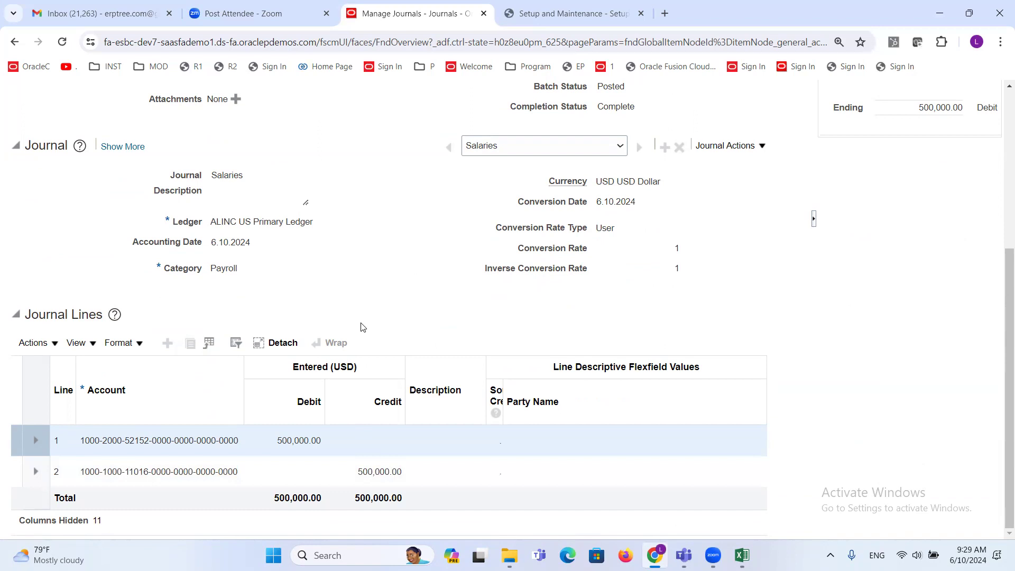
scroll(355, 298, "up", 5)
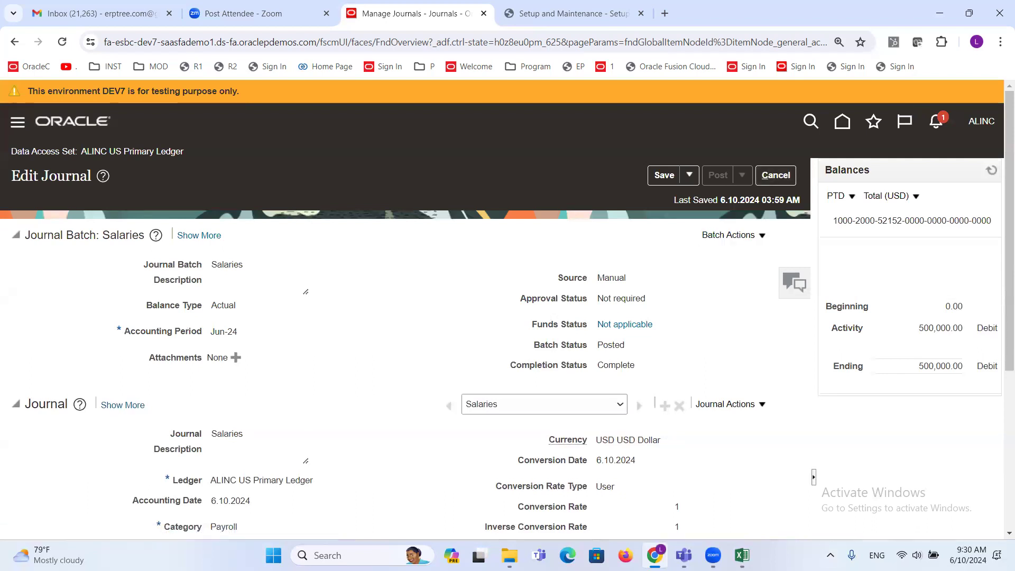
scroll(670, 325, "down", 1)
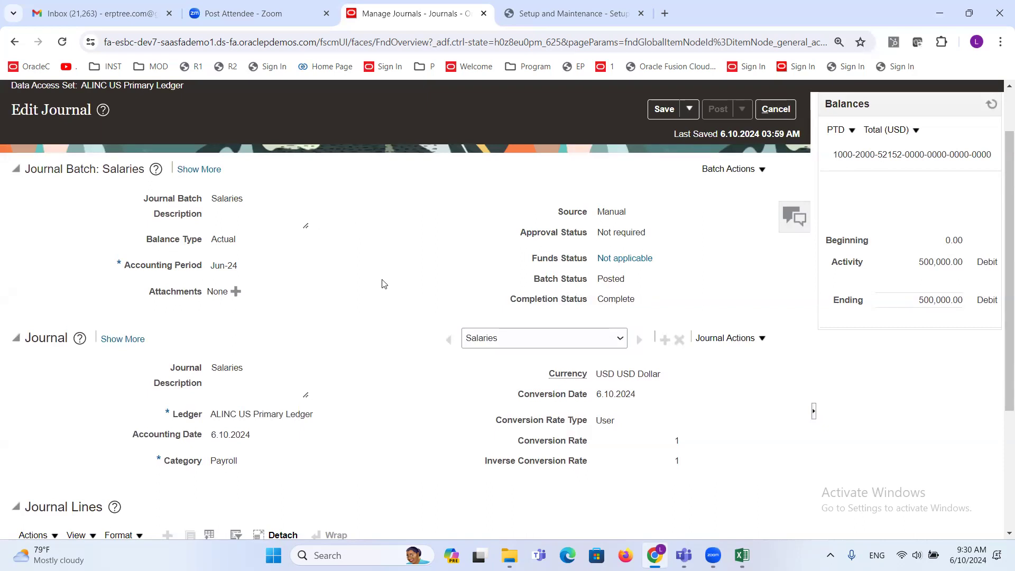
scroll(376, 277, "down", 2)
mouse_move(742, 555)
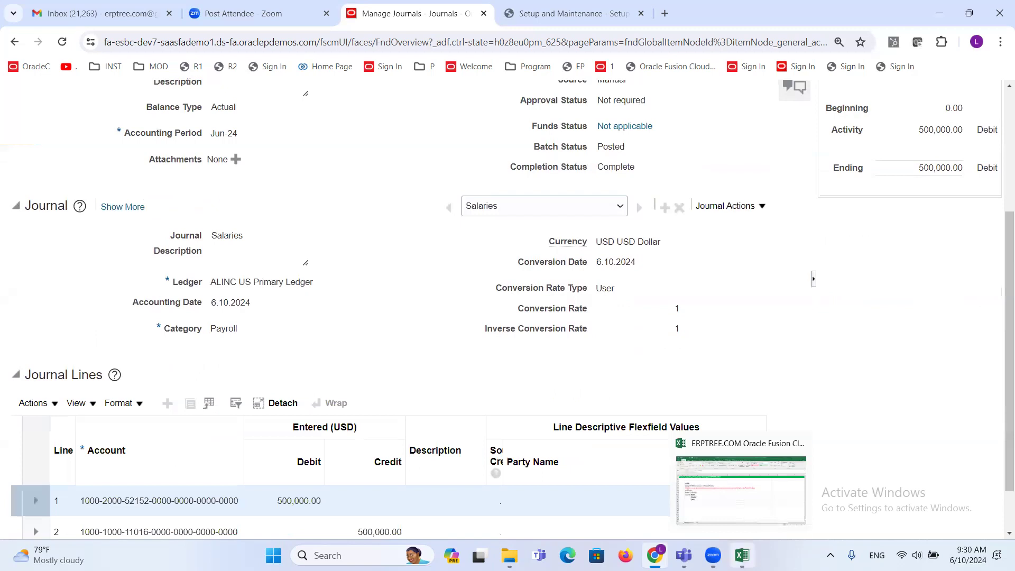
left_click(740, 489)
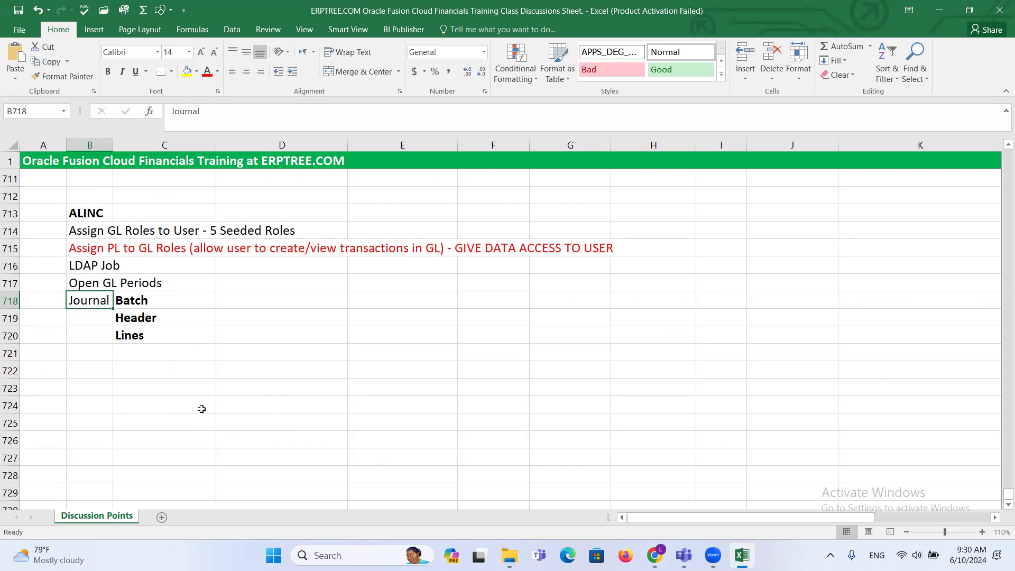
left_click(94, 371)
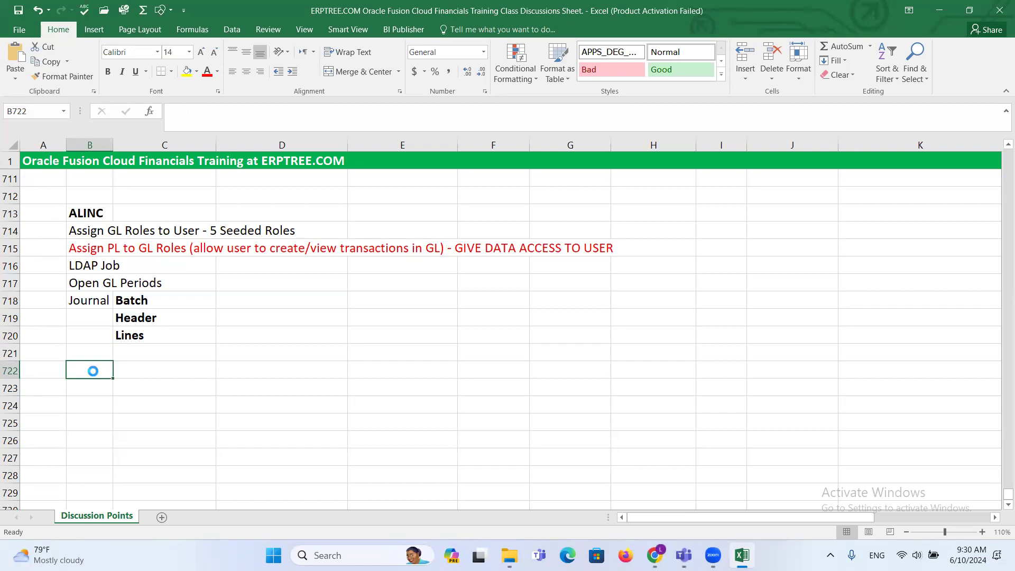
key("alt+Tab")
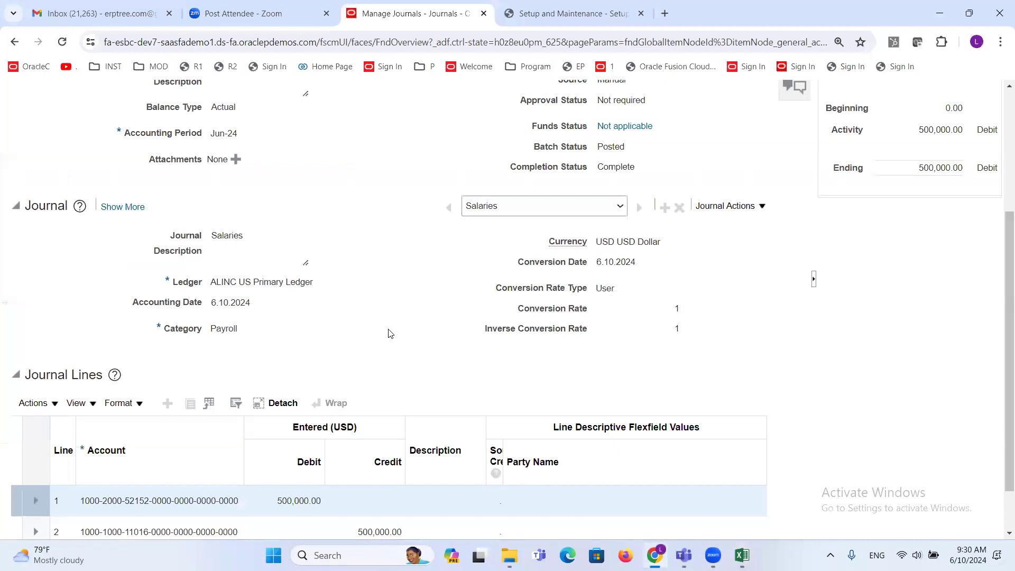
scroll(387, 328, "up", 4)
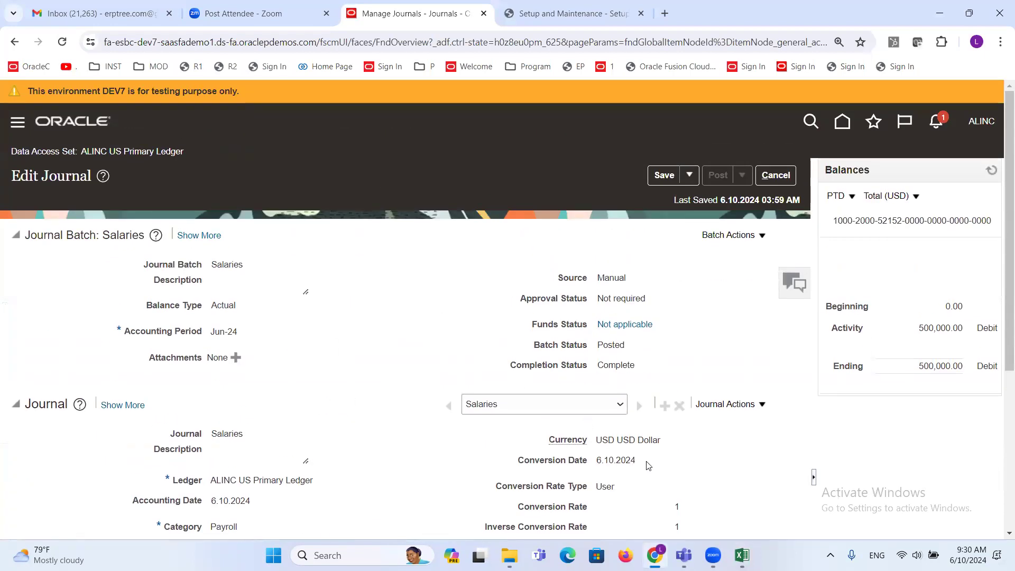
left_click(744, 553)
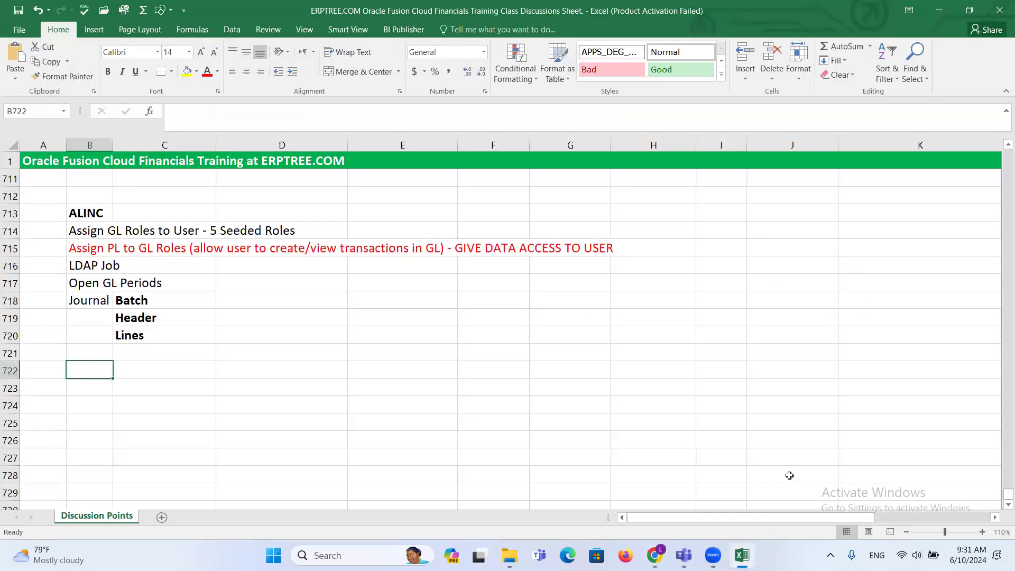
left_click(94, 352)
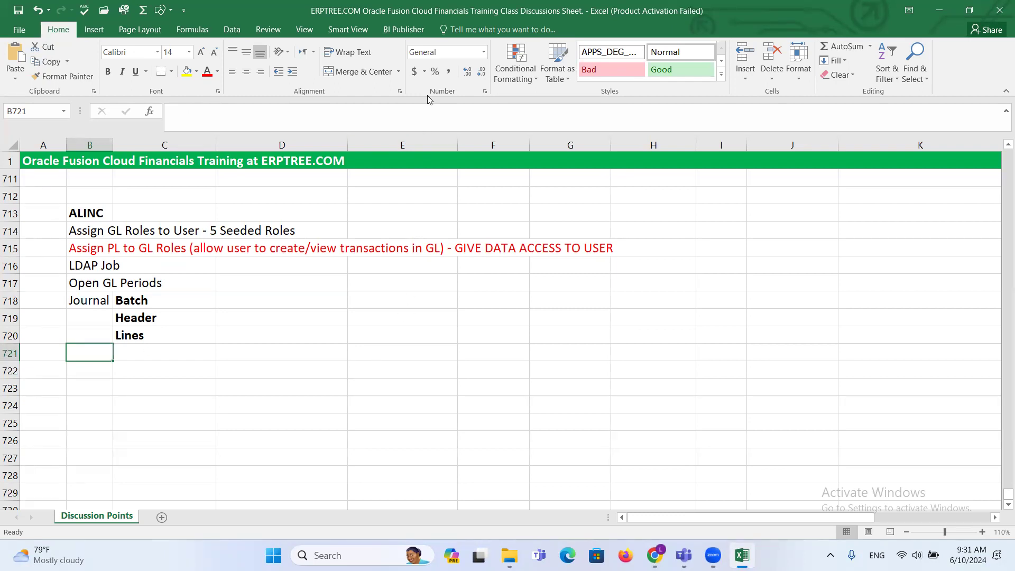
key("alt+Tab")
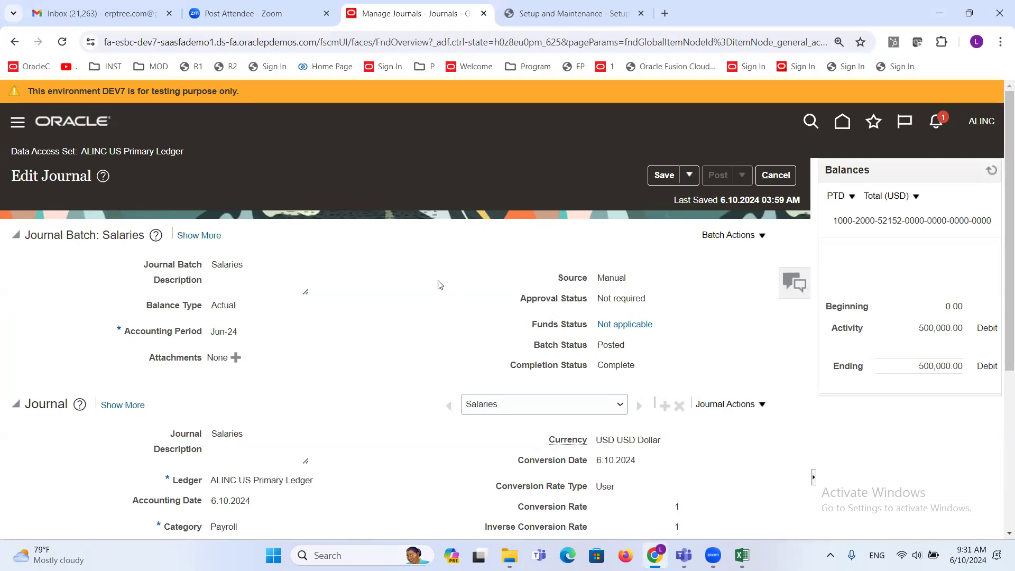
Open Specify Ledger Options for the ALINC US scope and locate the Default Suspense Account in the Journal Processing balancing settings
scroll(439, 288, "down", 5)
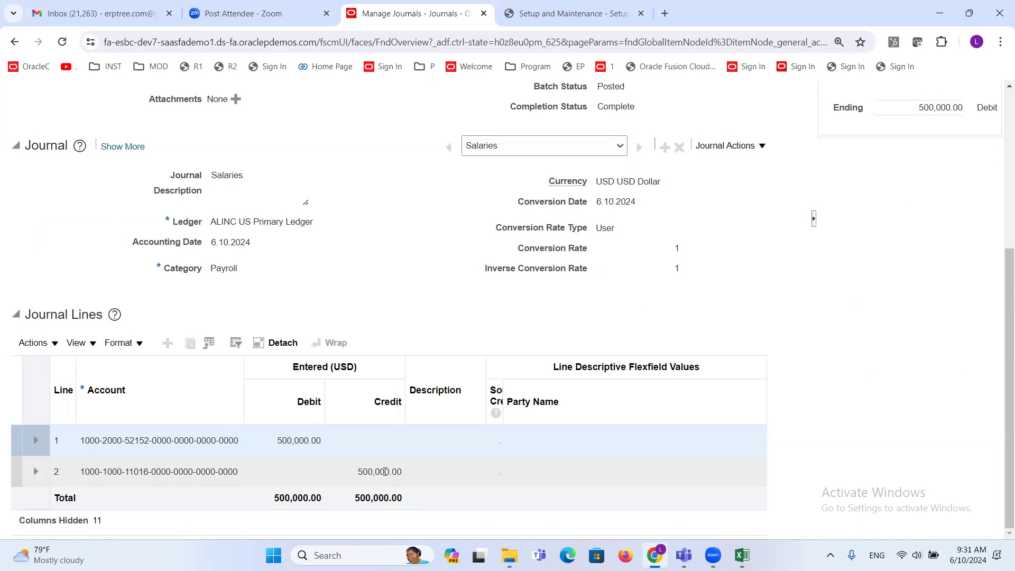
left_click(579, 12)
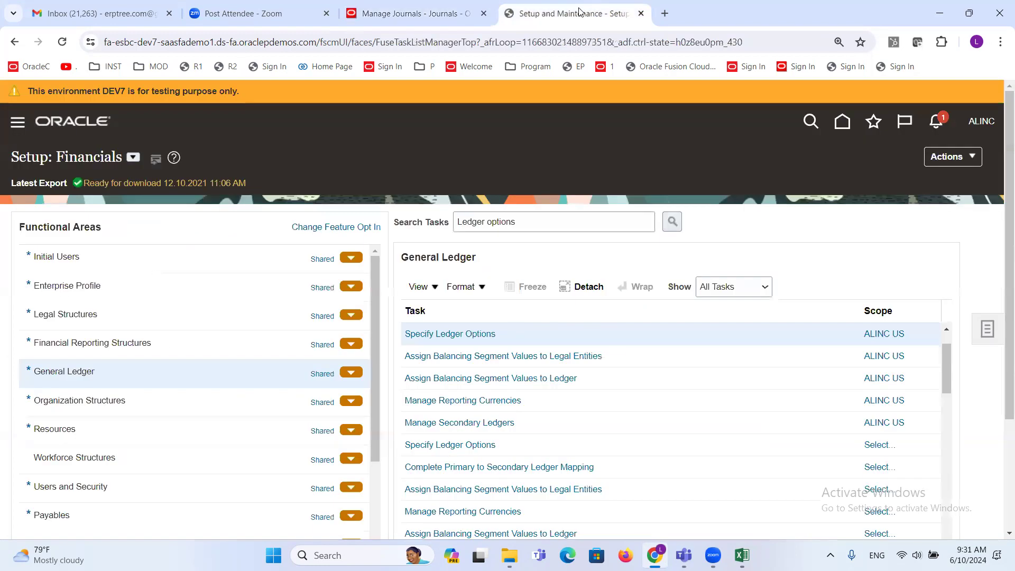
left_click(433, 335)
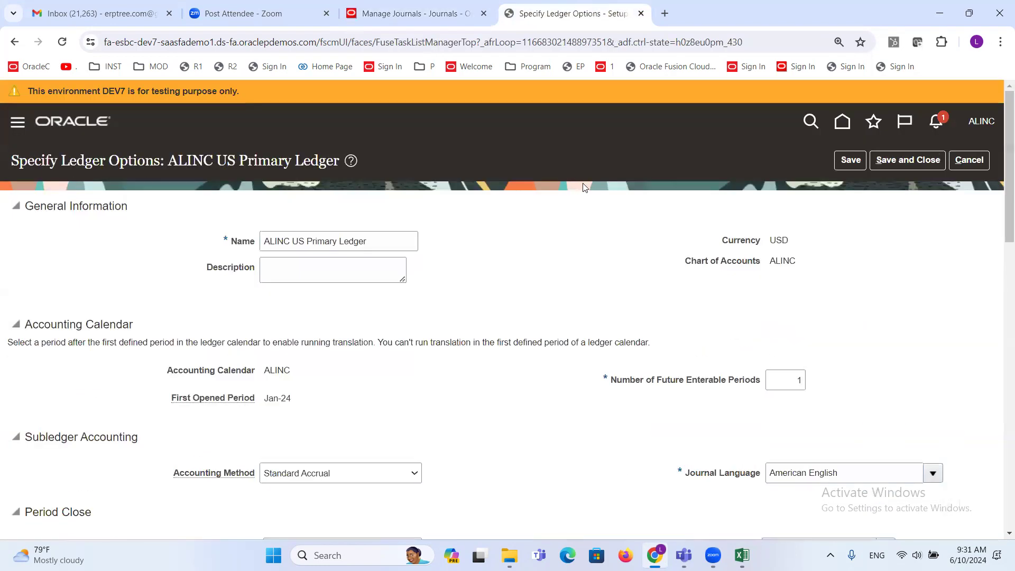
scroll(475, 269, "down", 5)
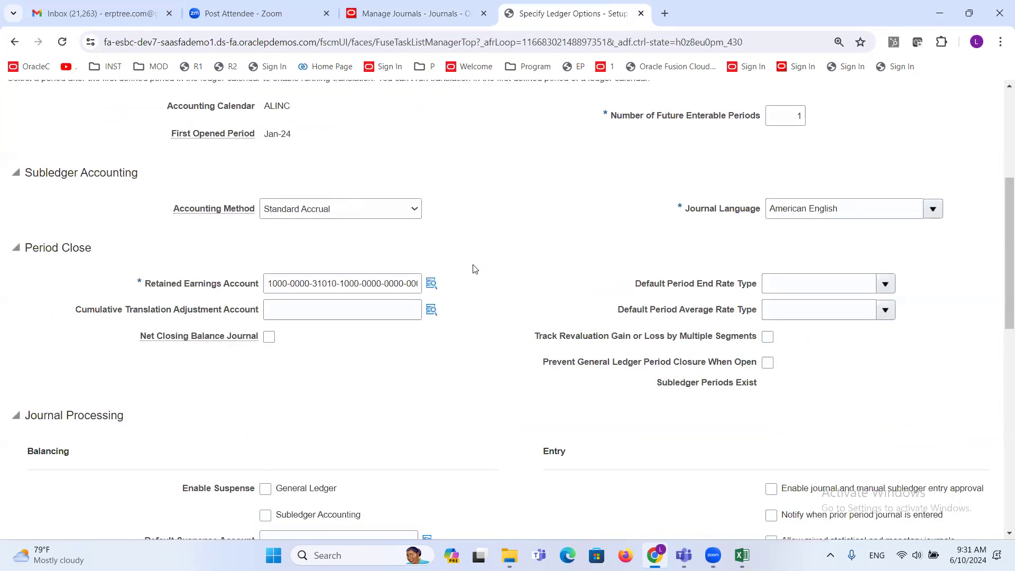
scroll(475, 268, "down", 2)
left_click_drag(141, 413, 259, 415)
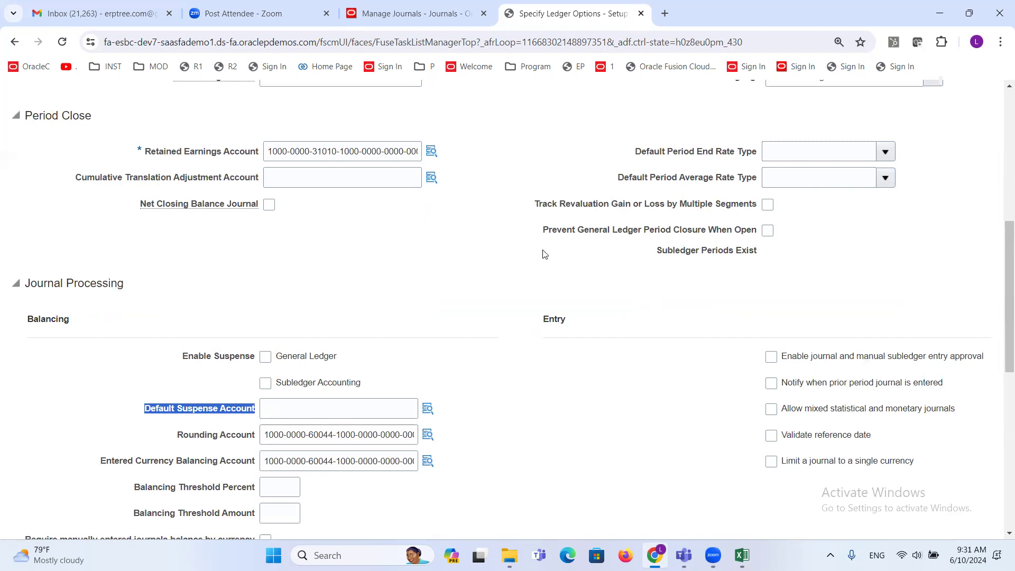
Return to the Salaries journal and compare its batch status with the debit and credit totals of its lines
left_click(415, 13)
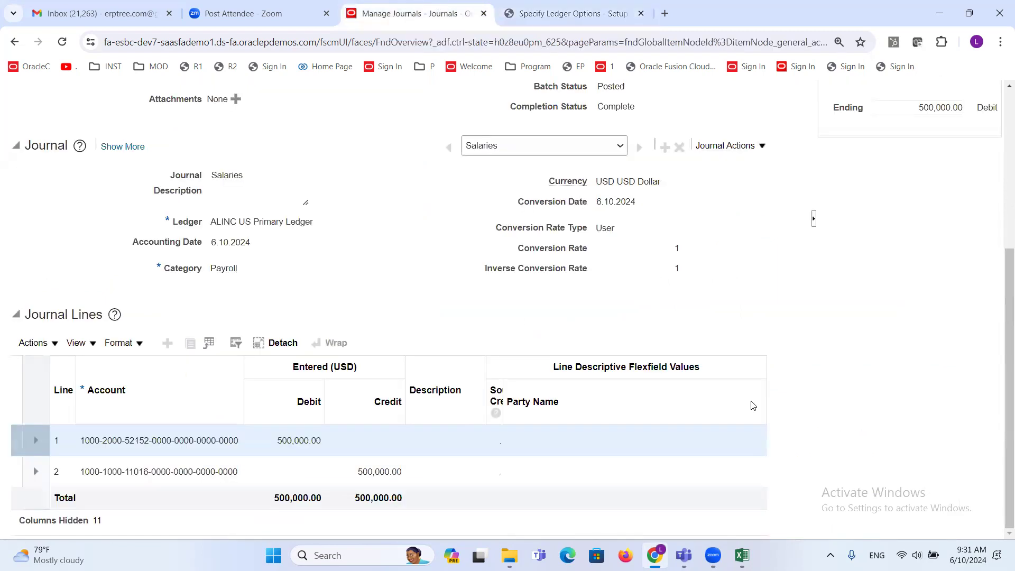
scroll(698, 376, "up", 4)
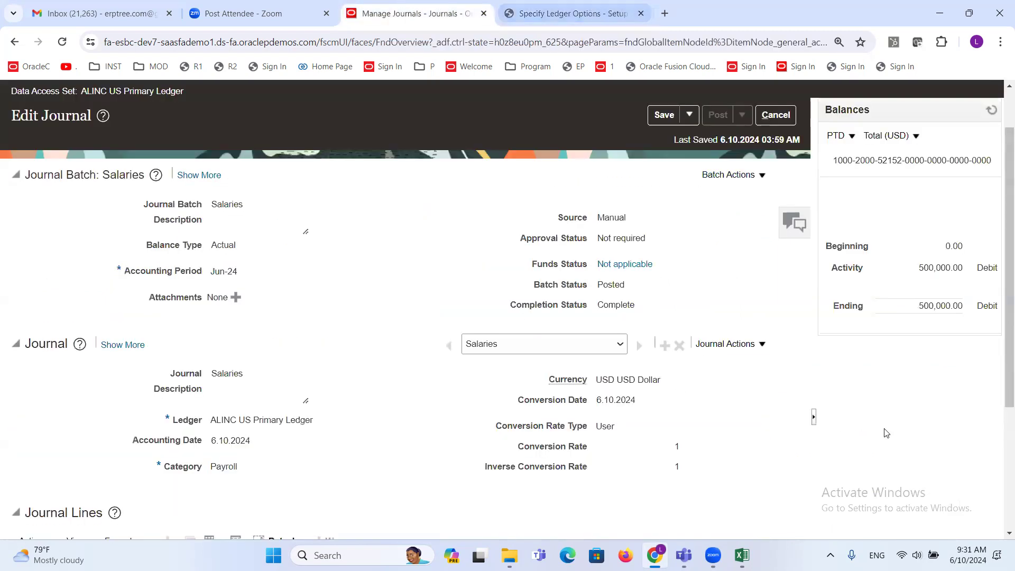
scroll(886, 432, "down", 4)
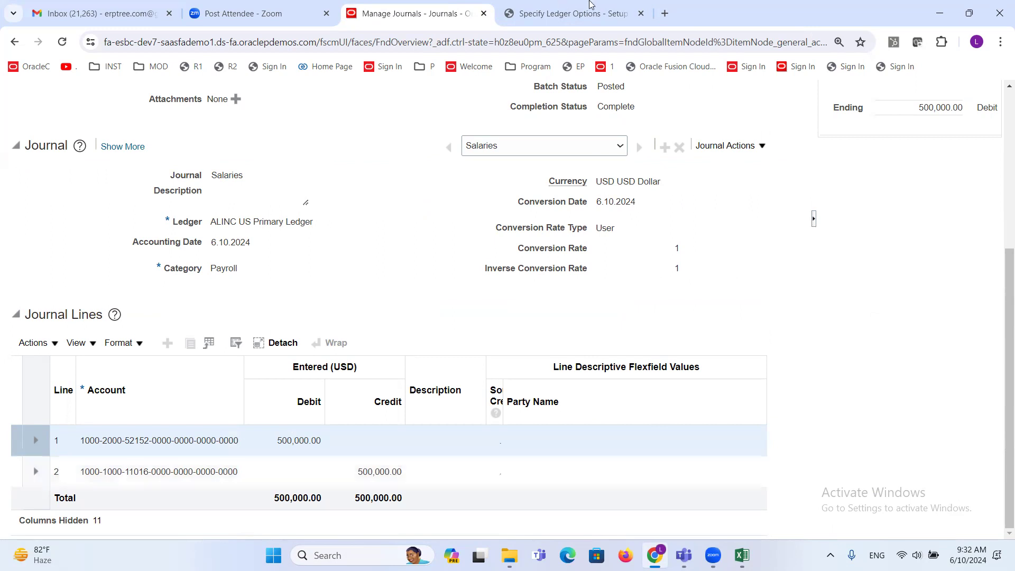
Inspect the segments for the Default Suspense Account in the ledger options, and close the account selector without choosing values
left_click(562, 8)
left_click(223, 412)
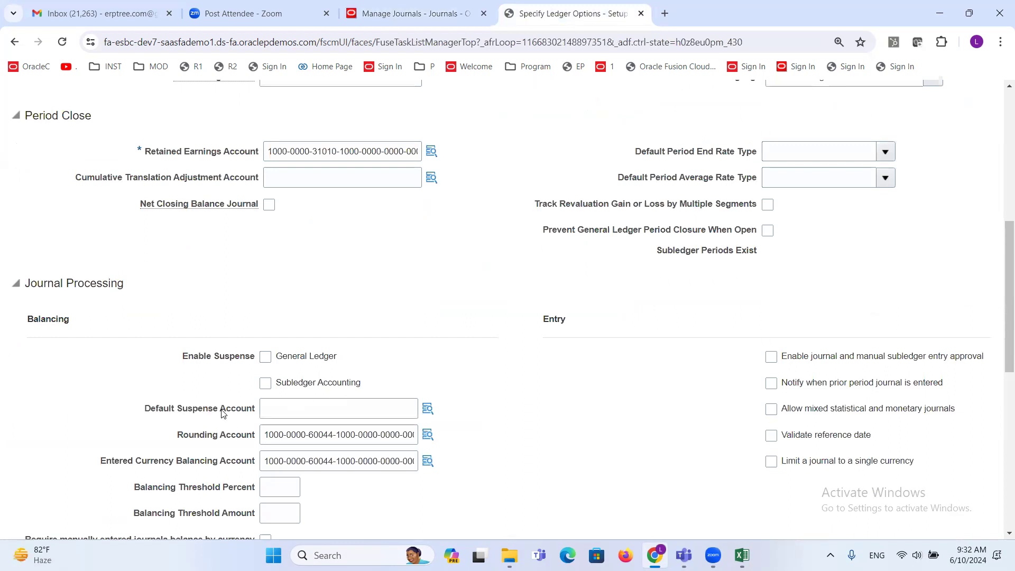
left_click(426, 411)
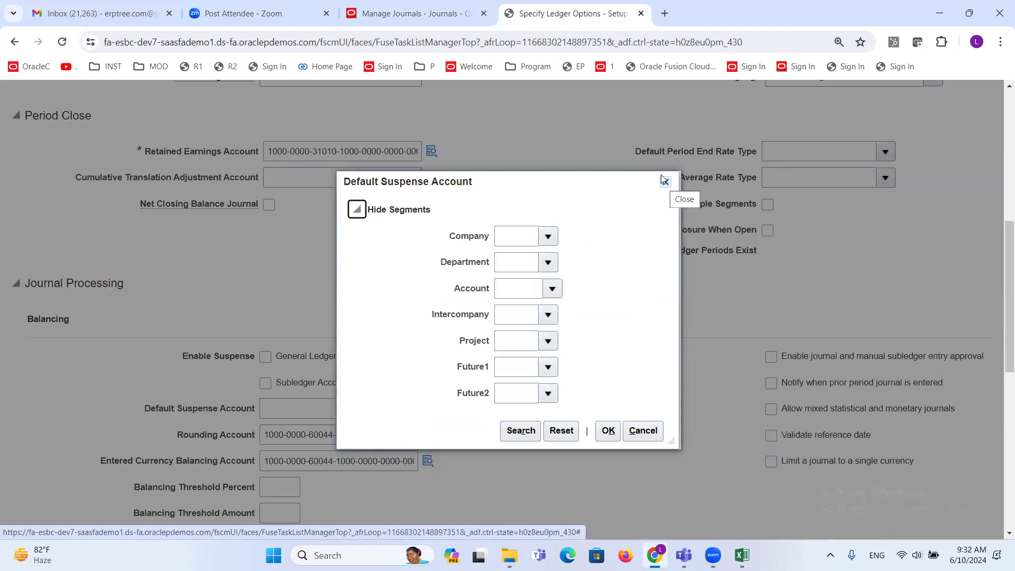
left_click(661, 184)
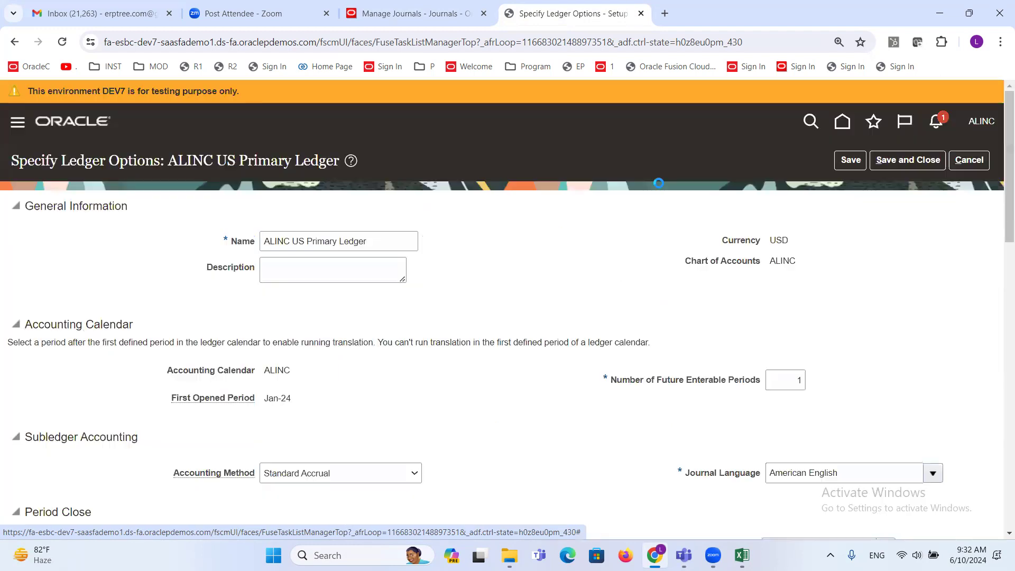
Leave the ledger options without saving and bring up the journal batch, header and lines notes in the Excel discussion sheet
left_click(969, 159)
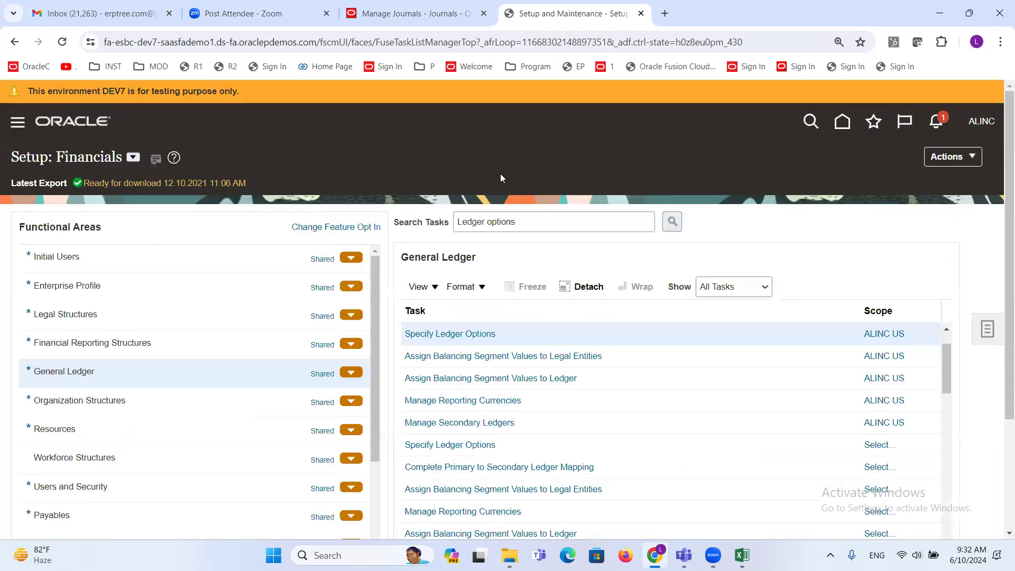
key("ctrl+shift+Tab")
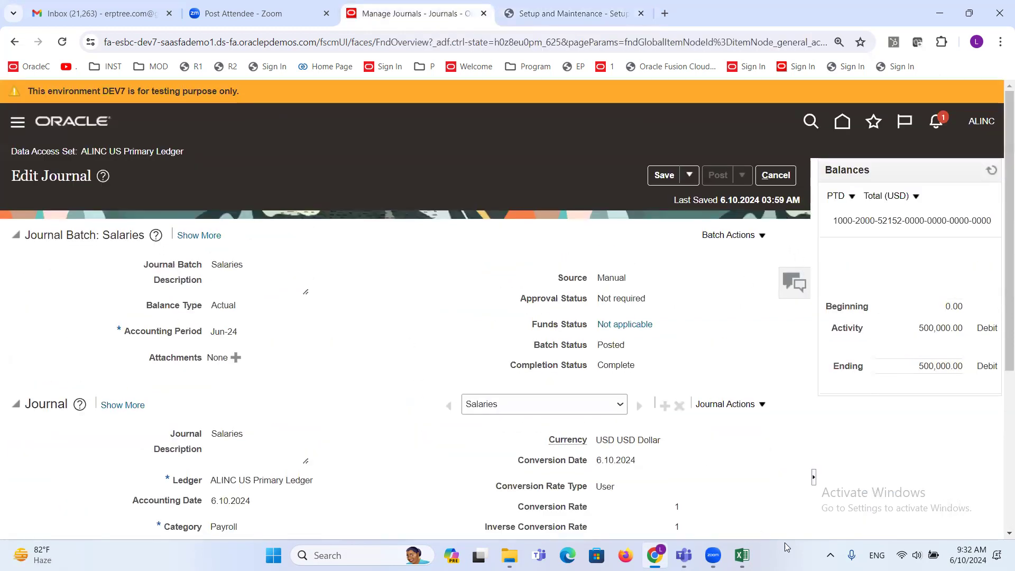
left_click(742, 555)
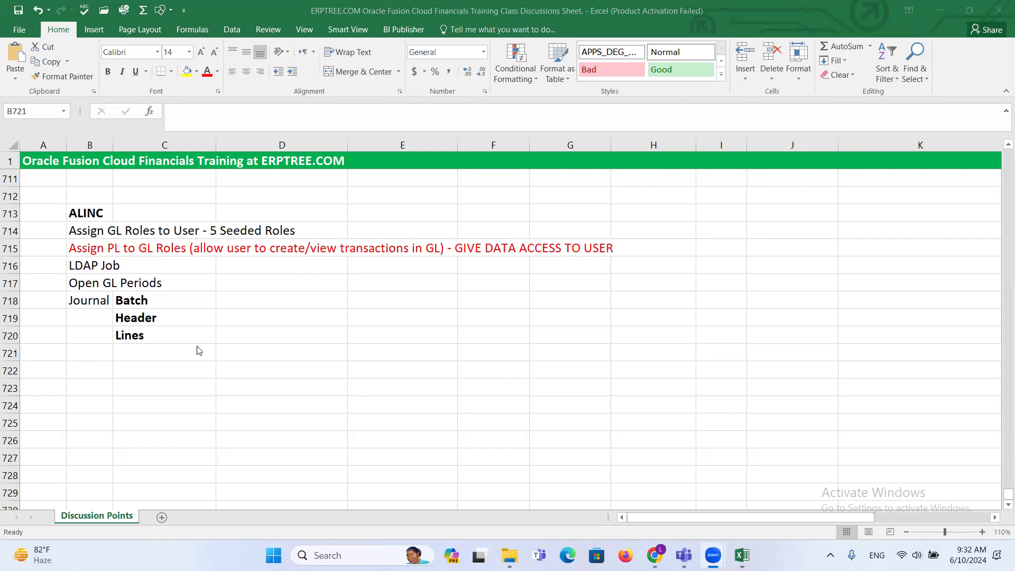
left_click(97, 351)
Return to the Salaries journal in the browser and review its batch, header and journal line sections
mouse_move(654, 555)
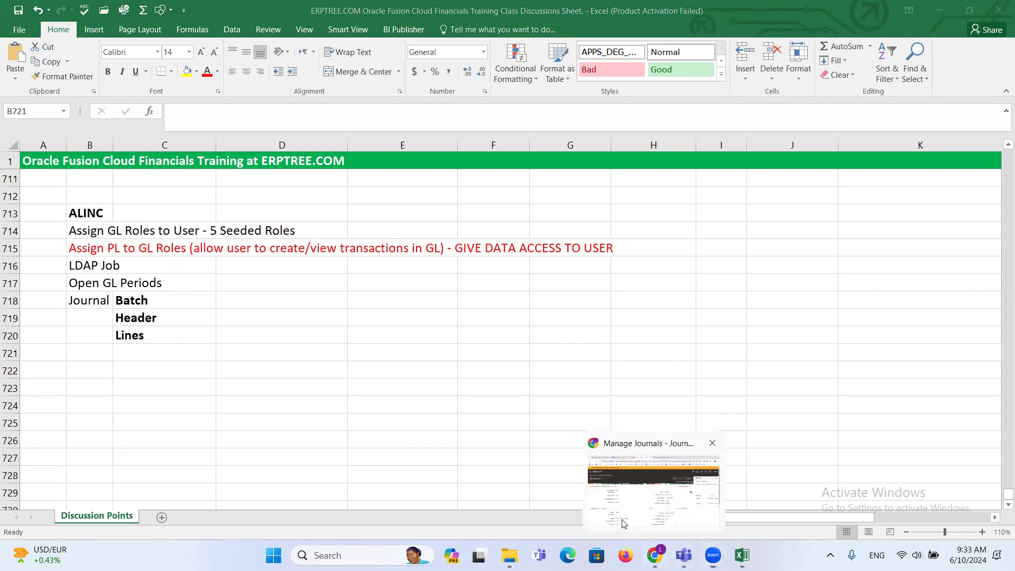
left_click(624, 523)
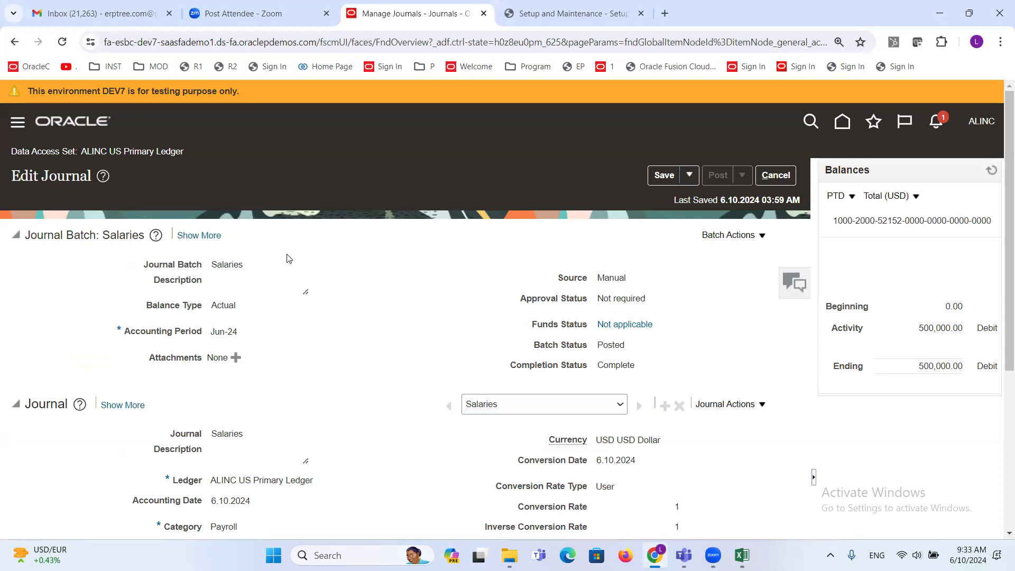
scroll(288, 258, "down", 2)
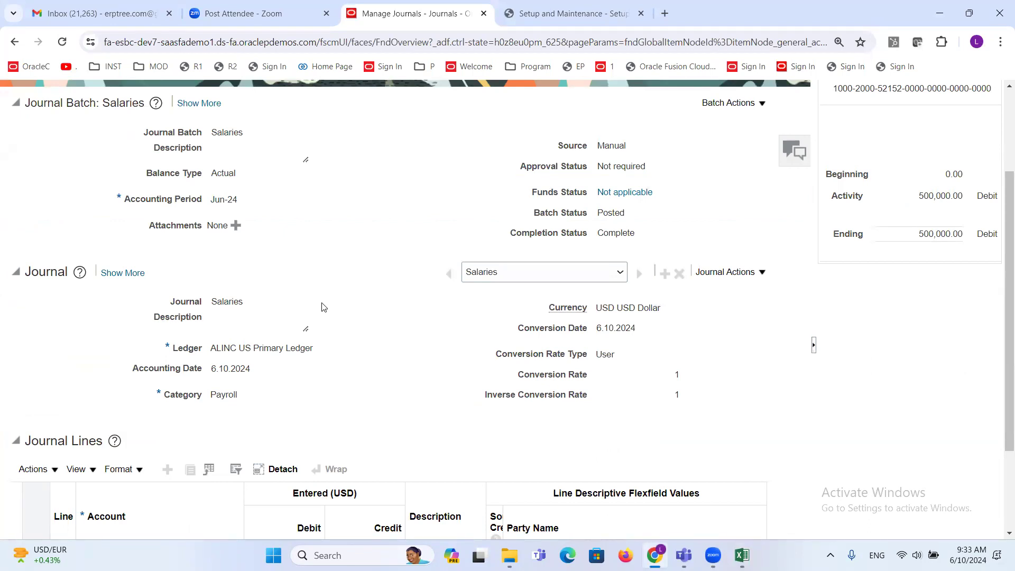
scroll(322, 307, "up", 1)
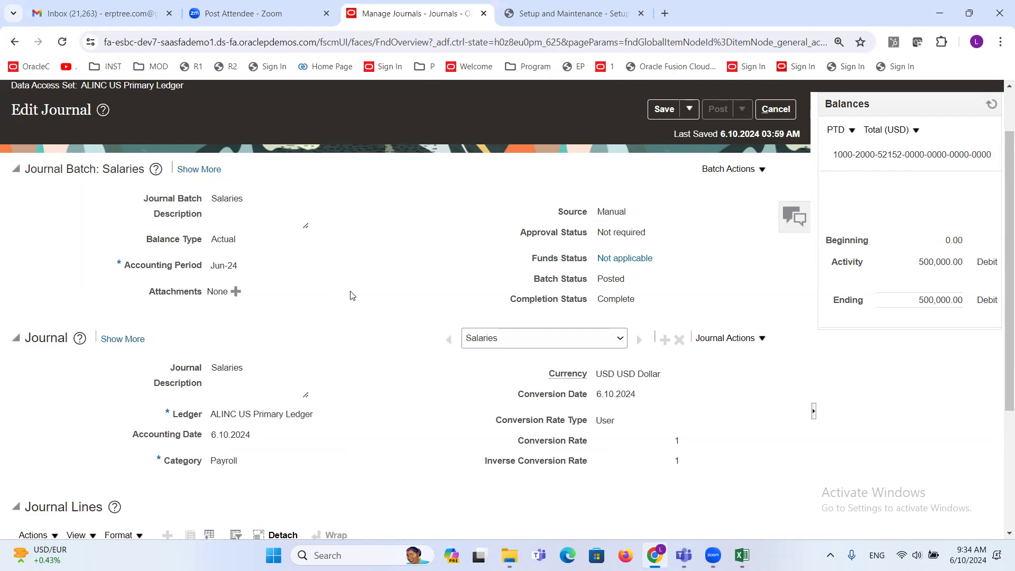
scroll(352, 295, "down", 3)
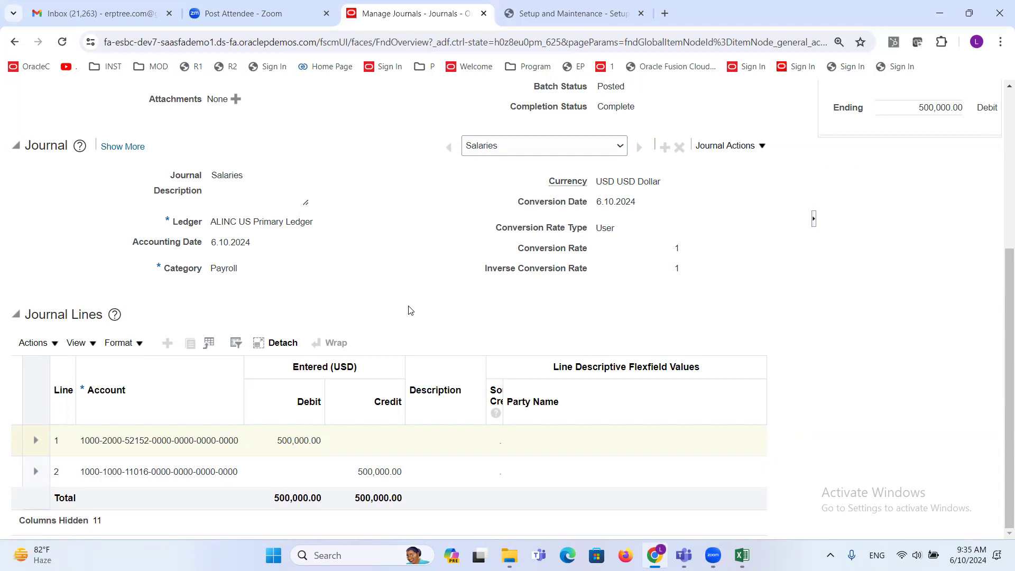
Switch to the Excel notes and examine the ADP payroll example alongside its OGL salaries debit and cash credit entries
key("alt+Tab")
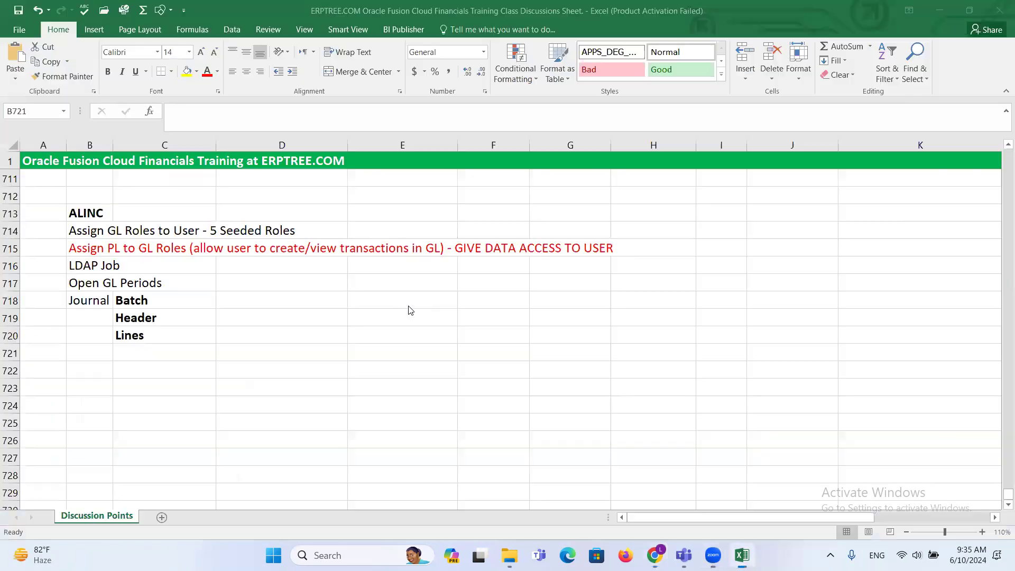
scroll(310, 329, "up", 9)
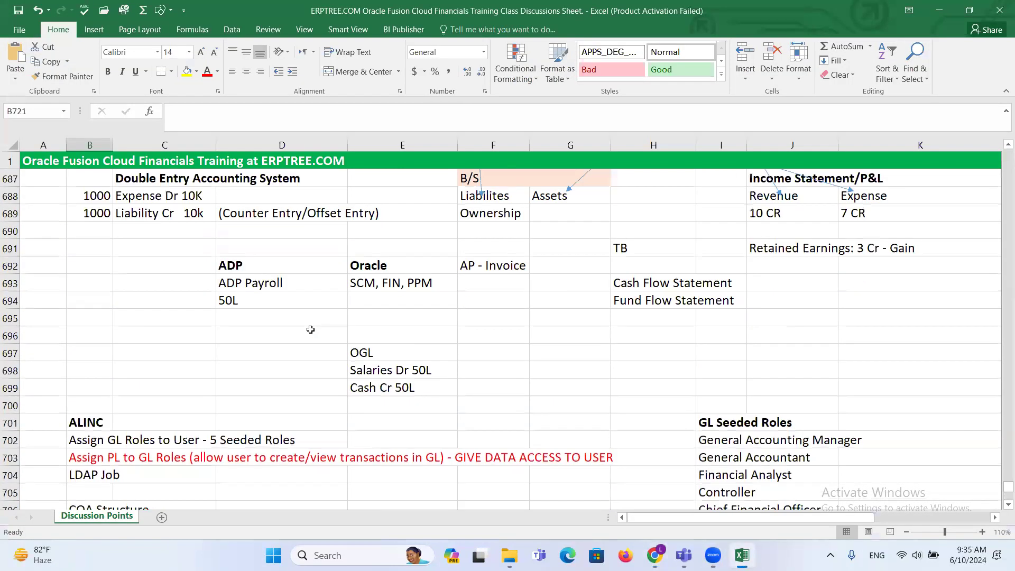
scroll(311, 329, "up", 1)
scroll(301, 331, "down", 2)
left_click(227, 284)
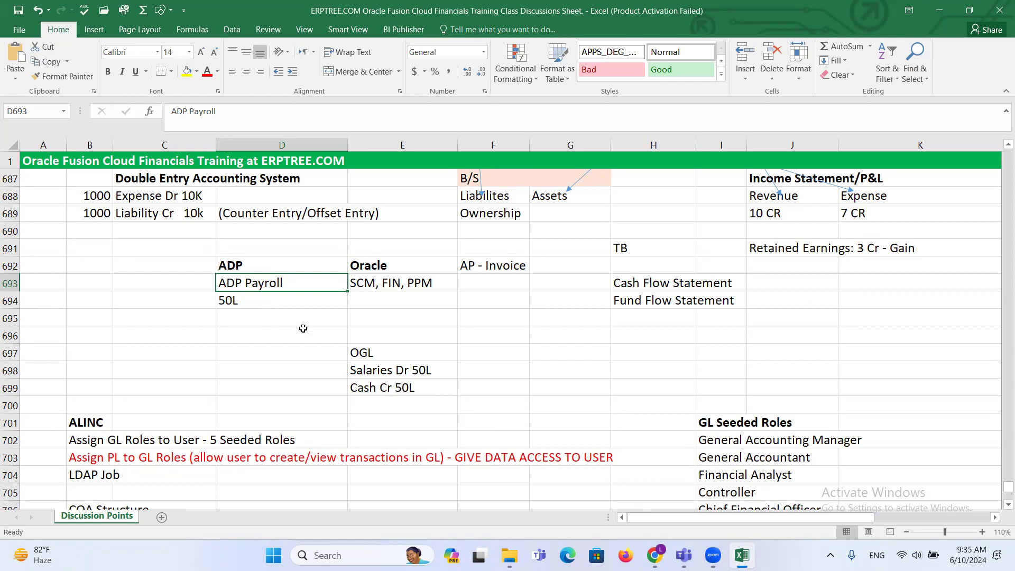
left_click(234, 259)
left_click(365, 354)
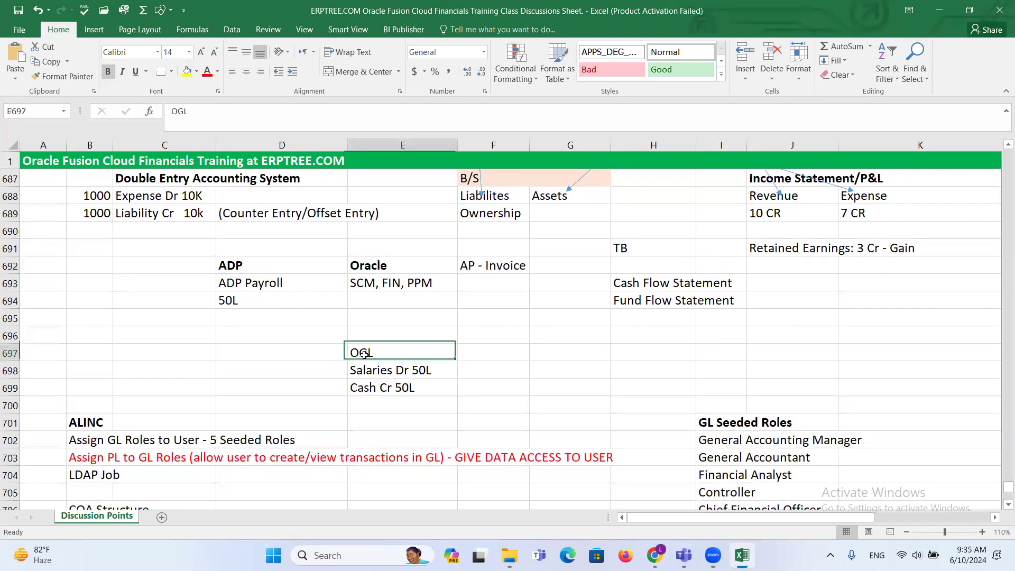
left_click(232, 285)
left_click(231, 299)
left_click_drag(400, 373, 403, 386)
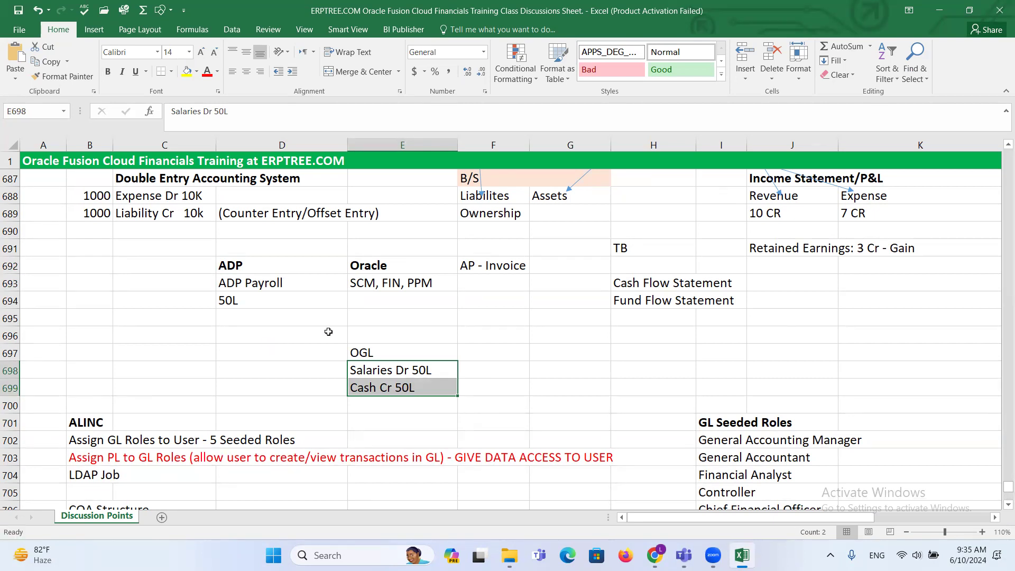
left_click(483, 97)
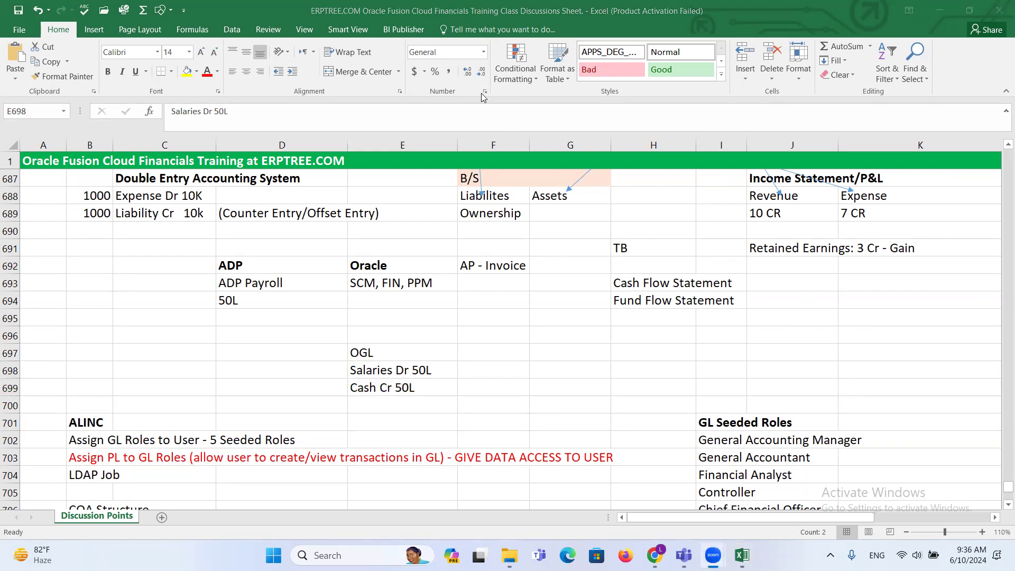